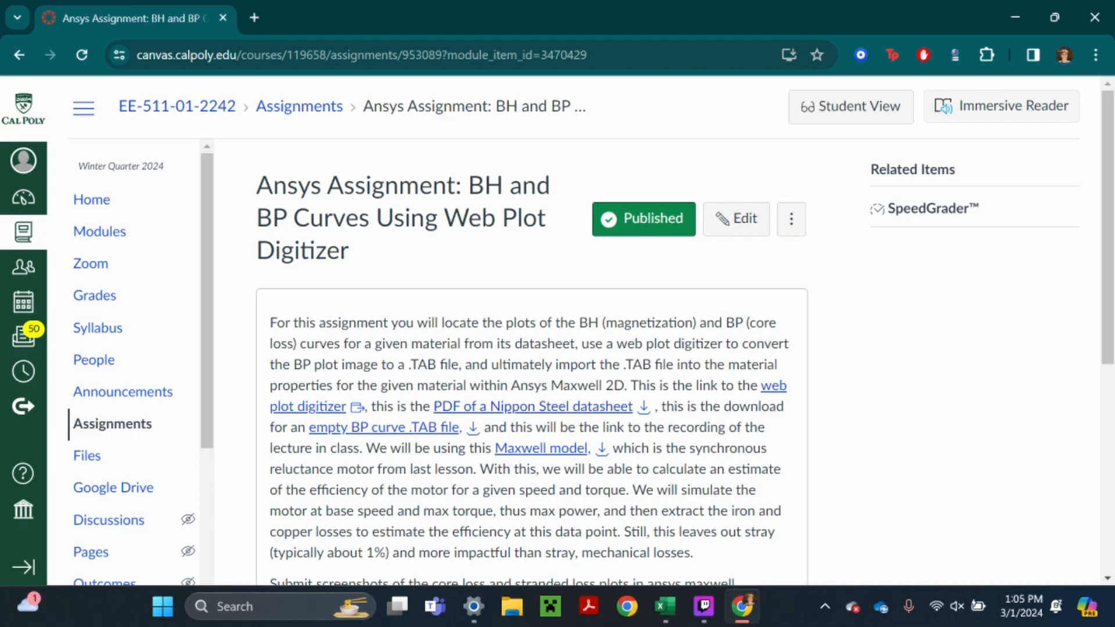
# Download the Maxwell model linked in the assignment description and open it in Ansys Electronics Desktop
pyautogui.scroll(2, 557, 349)
pyautogui.scroll(-2, 781, 465)
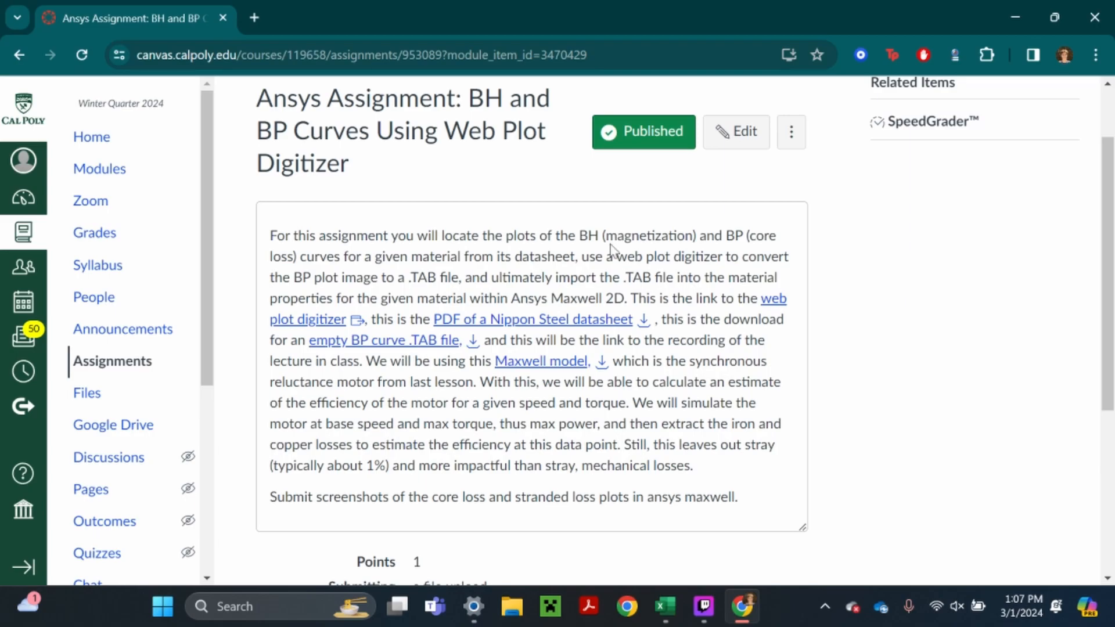
pyautogui.click(603, 363)
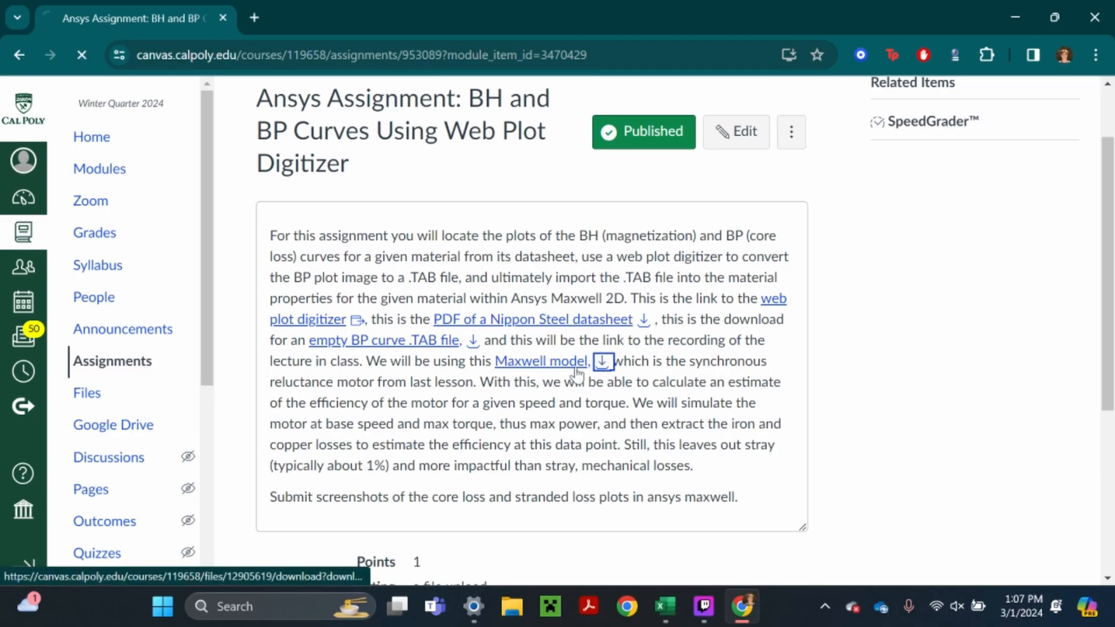
pyautogui.click(846, 119)
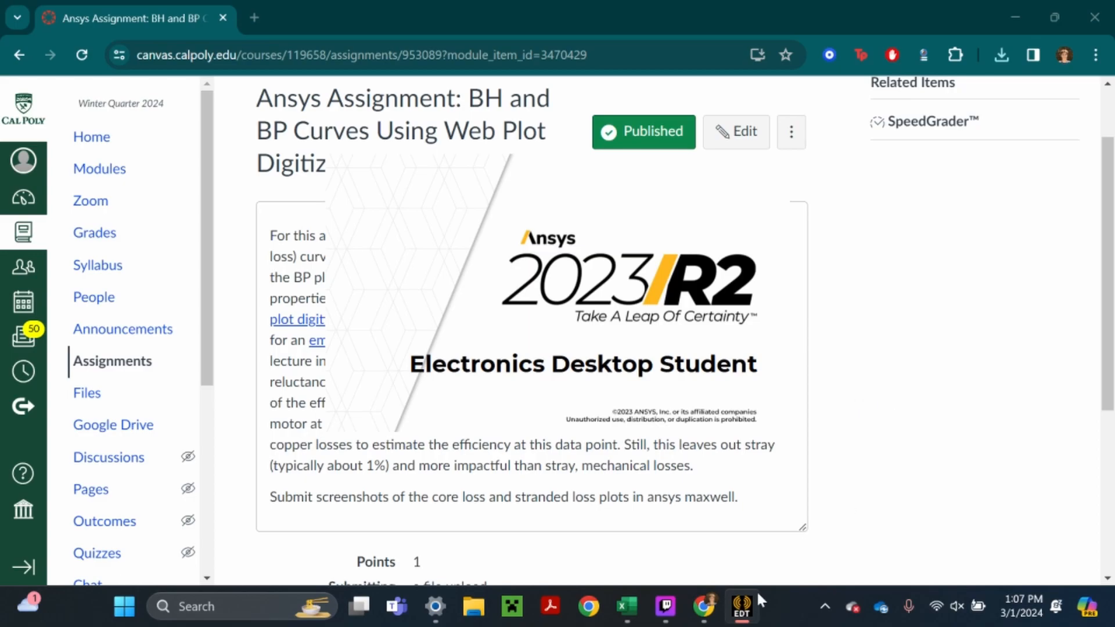
# Back in the Canvas assignment, download the Nippon Steel datasheet PDF and open it in the browser
pyautogui.moveTo(704, 606)
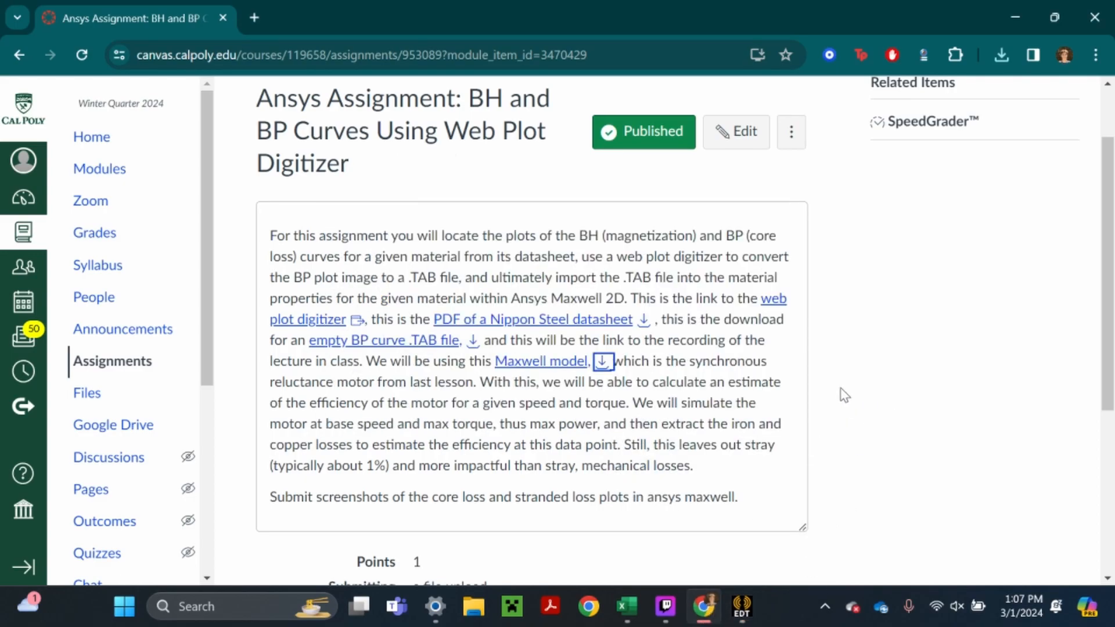
pyautogui.click(645, 321)
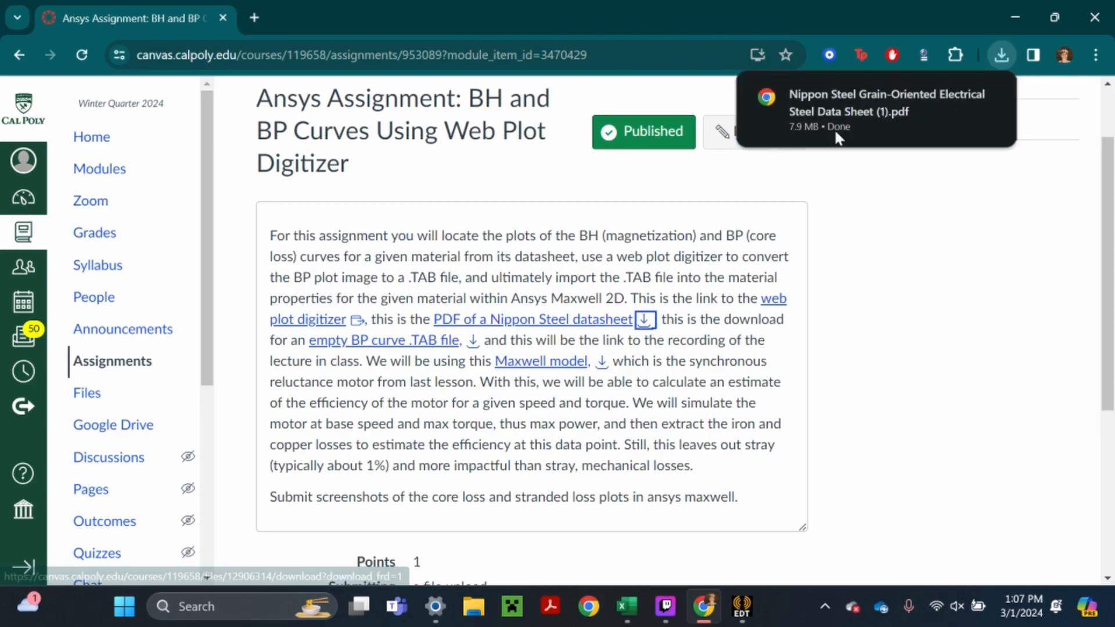
pyautogui.click(829, 123)
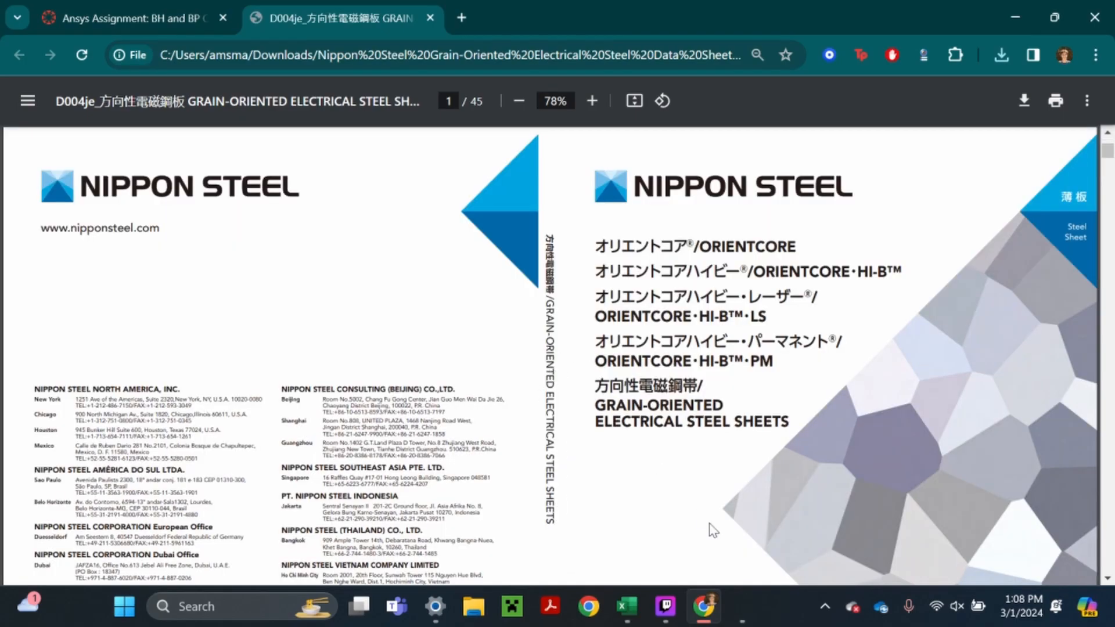
pyautogui.scroll(-5, 740, 392)
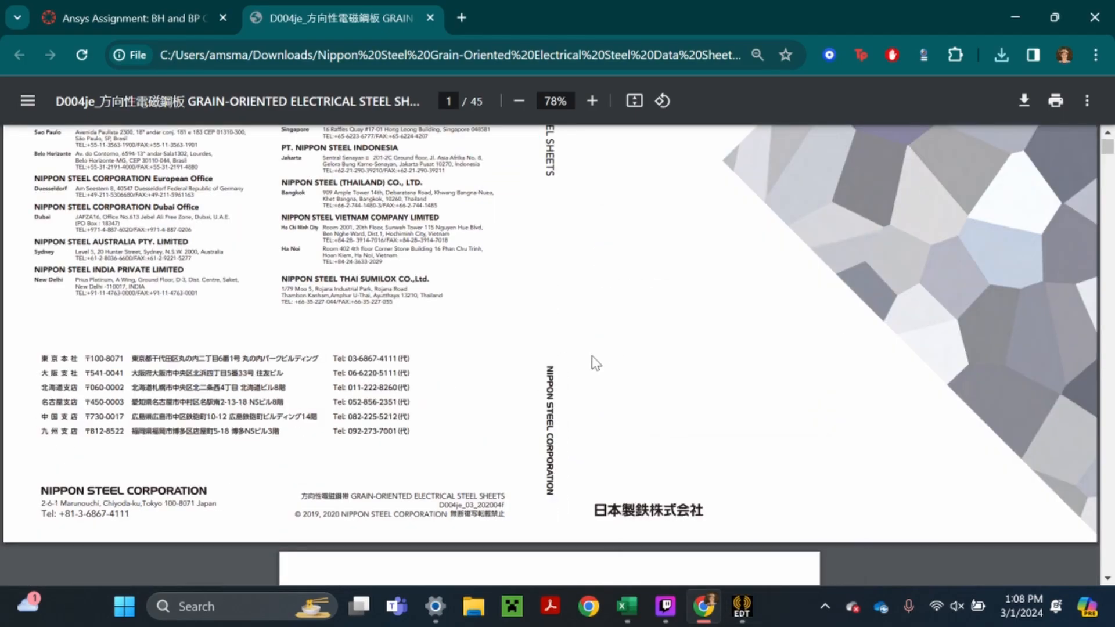
pyautogui.scroll(5, 616, 382)
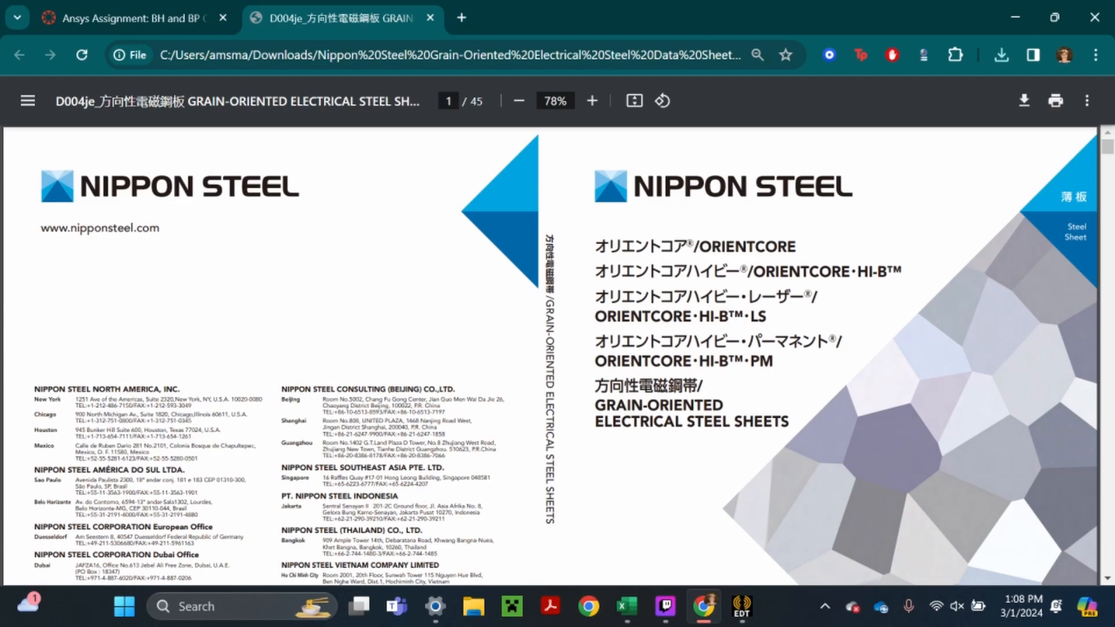
# Switch to Ansys Electronics Desktop and expand the SynchRM 36 Slot 4 Pole project down to the contents of Maxwell2DDesign1
pyautogui.click(742, 607)
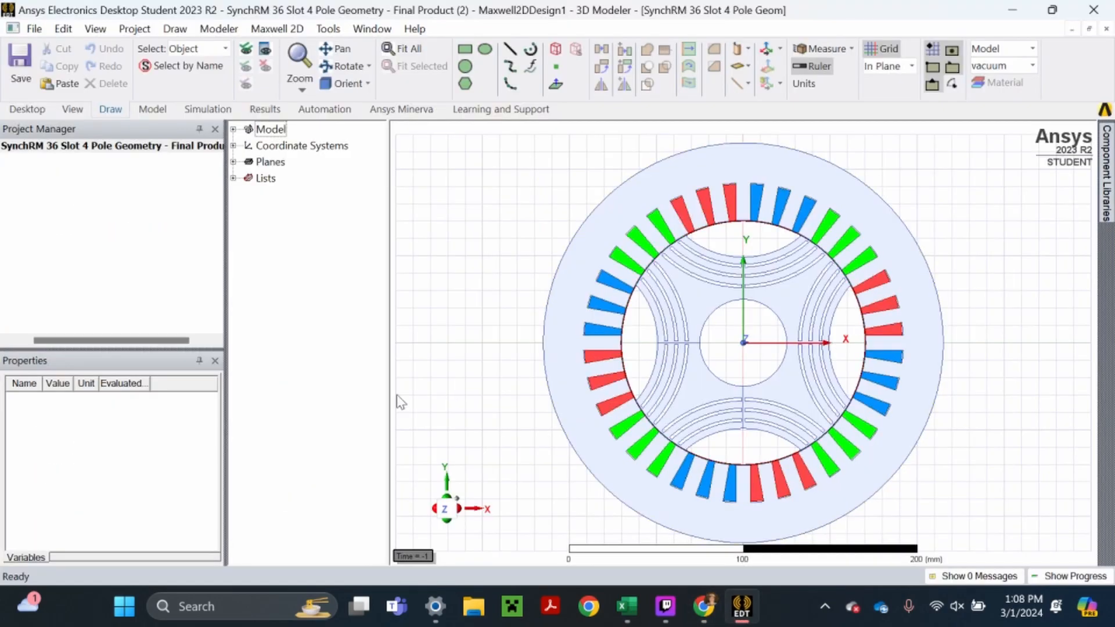
pyautogui.moveTo(143, 340); pyautogui.dragTo(123, 340)
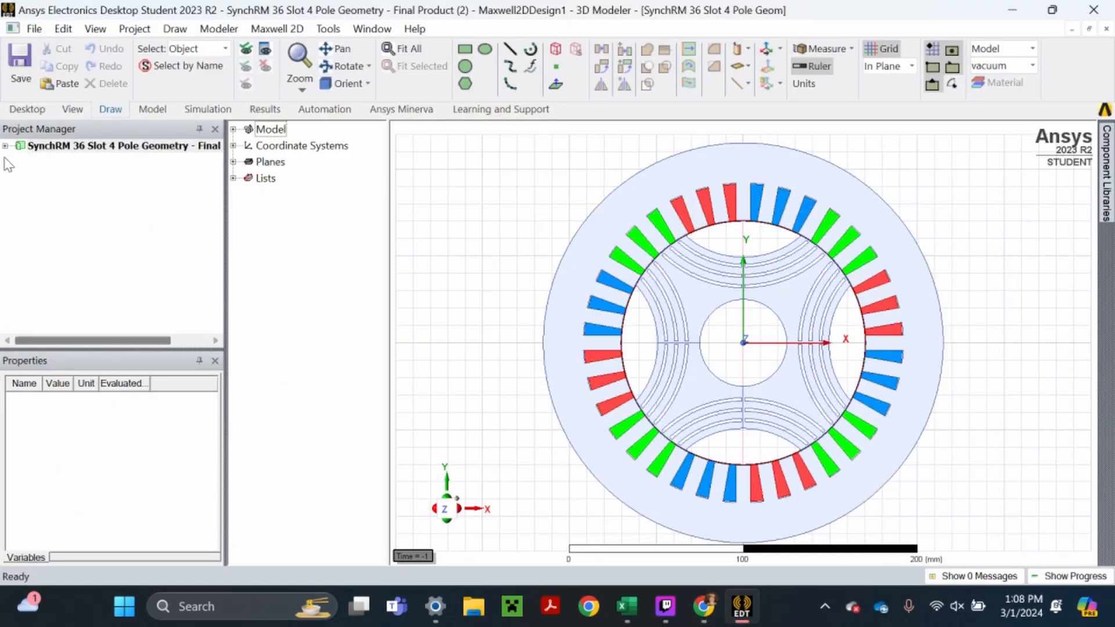
pyautogui.doubleClick(28, 146)
pyautogui.click(21, 159)
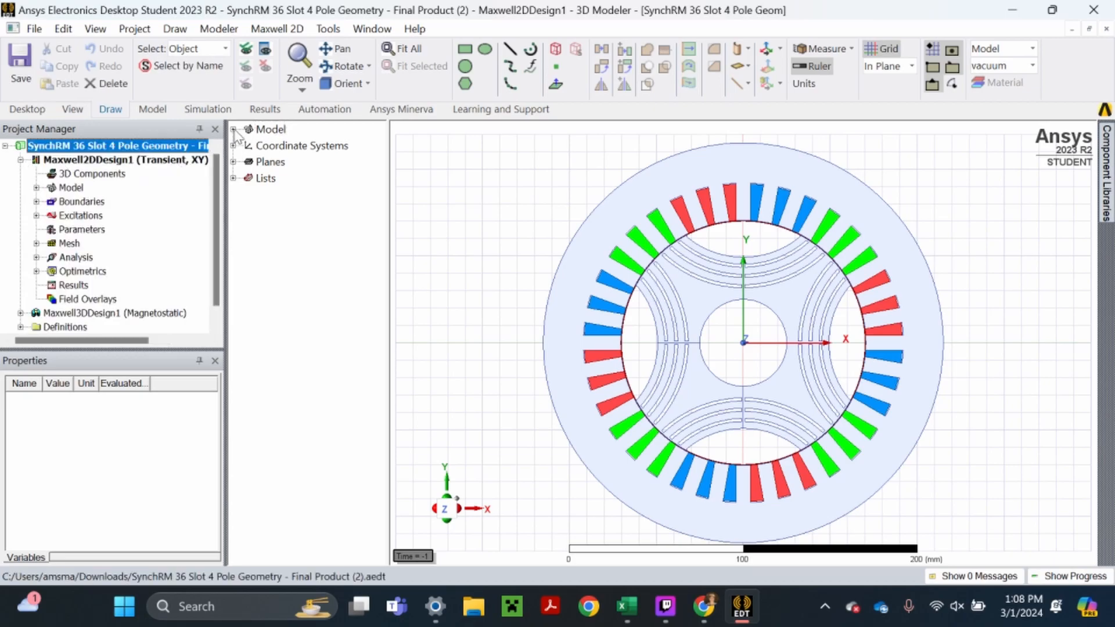
# Expand the model tree through SynchRM36Slot4Pole and both Sheets groups to inspect the materials assigned to the motor
pyautogui.click(232, 129)
pyautogui.click(249, 145)
pyautogui.click(264, 162)
pyautogui.click(316, 179)
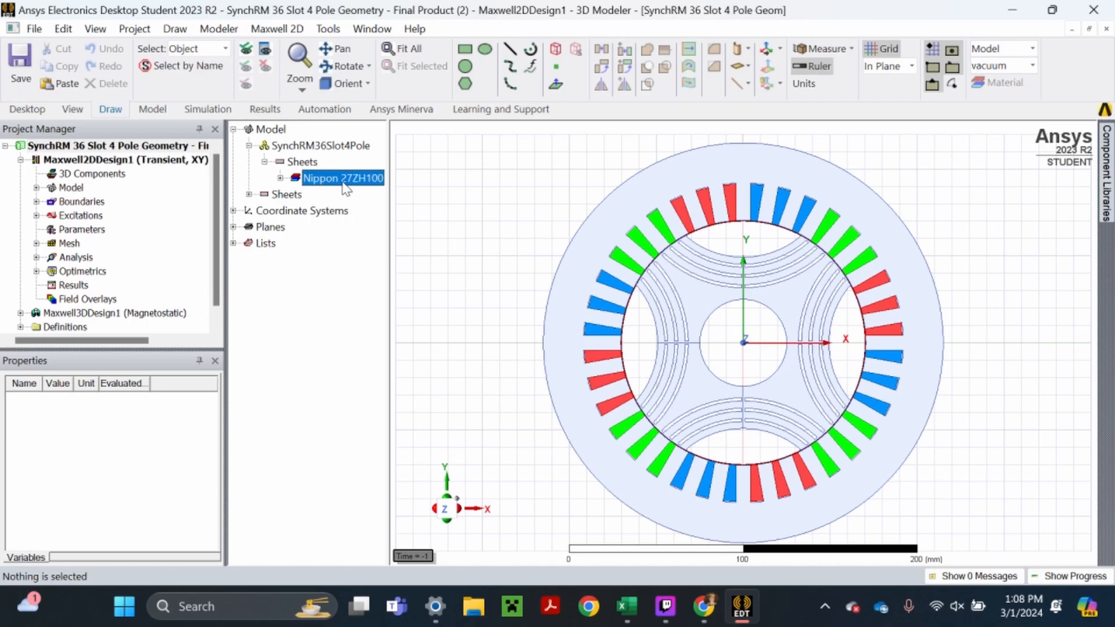
pyautogui.click(280, 177)
pyautogui.click(281, 178)
pyautogui.click(249, 194)
pyautogui.click(452, 210)
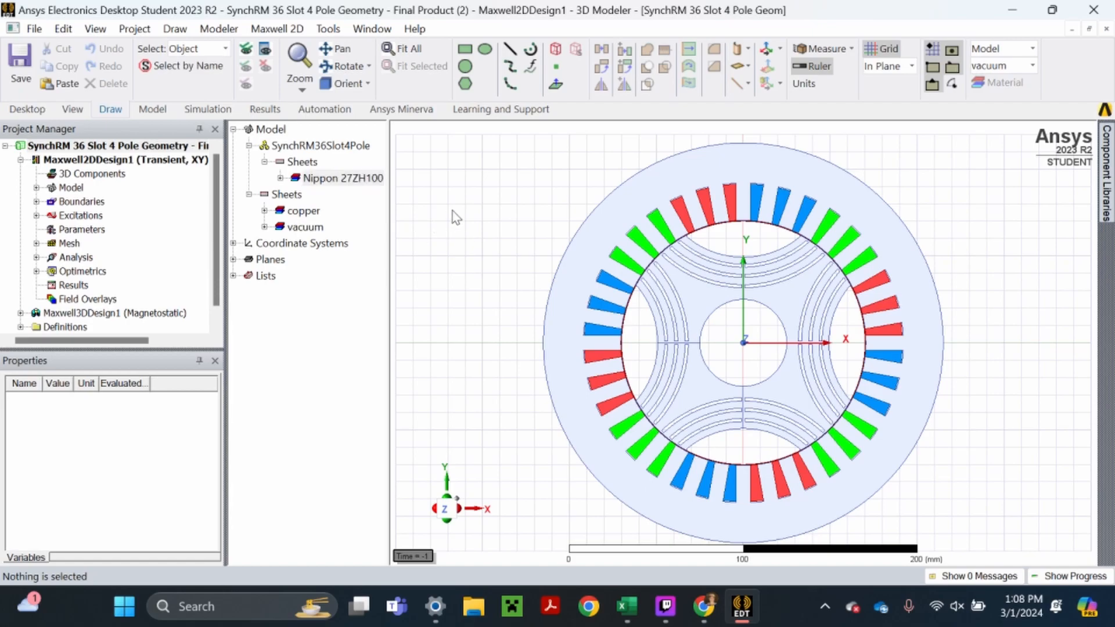
# Switch to the Nippon Steel datasheet in Chrome and browse its pages for the per-grade curve plots
pyautogui.click(702, 621)
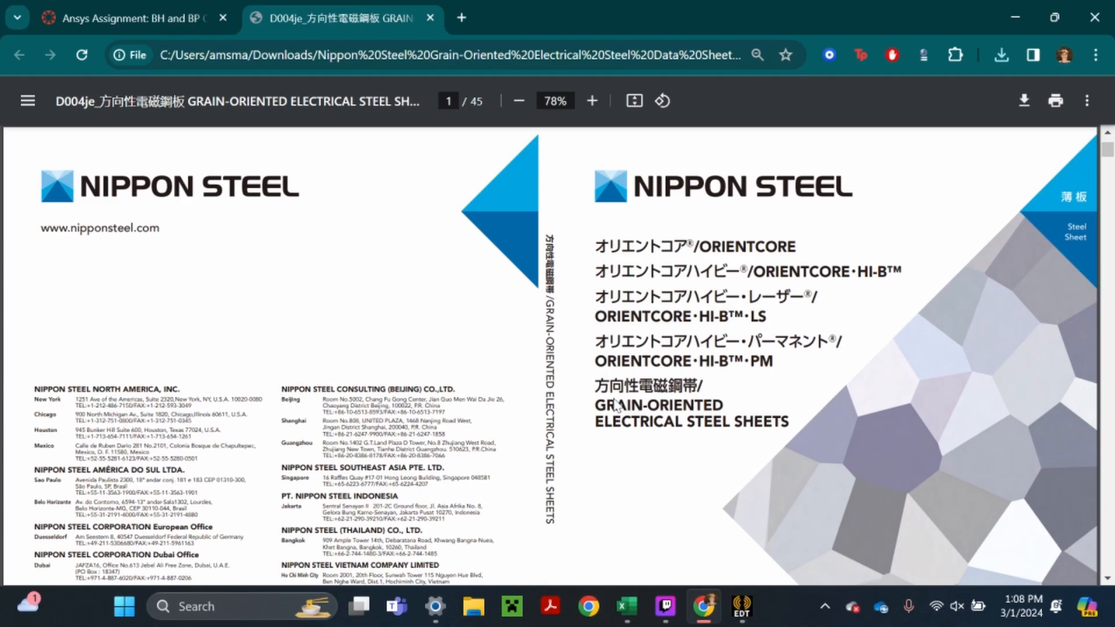
pyautogui.scroll(-4, 511, 374)
pyautogui.scroll(4, 509, 368)
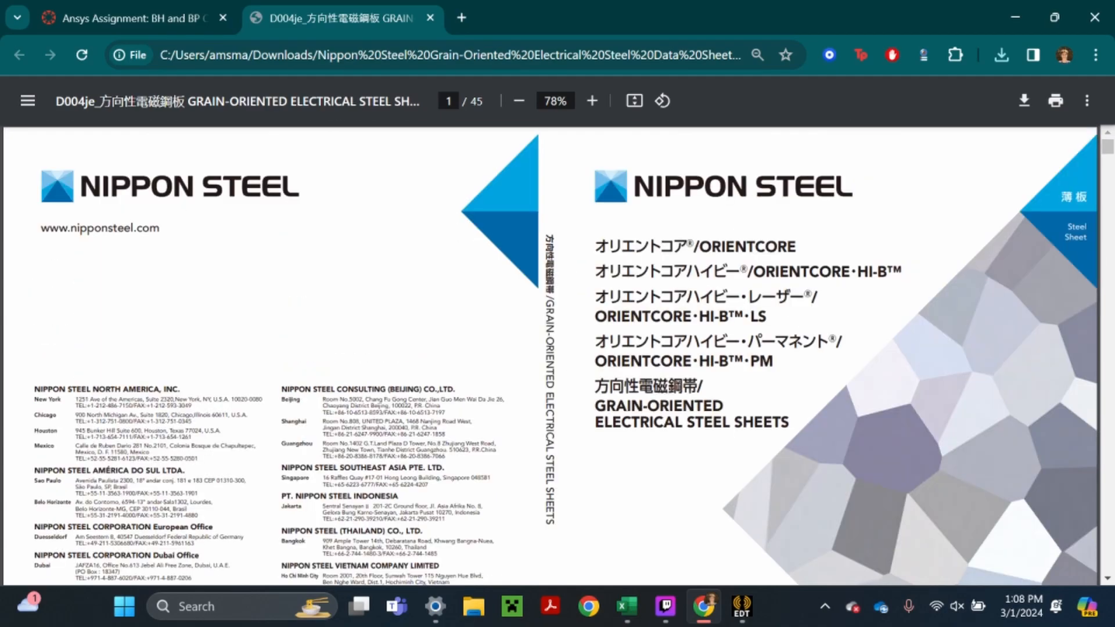
pyautogui.keyDown('ctrl'); pyautogui.scroll(-3, 611, 372); pyautogui.keyUp('ctrl')
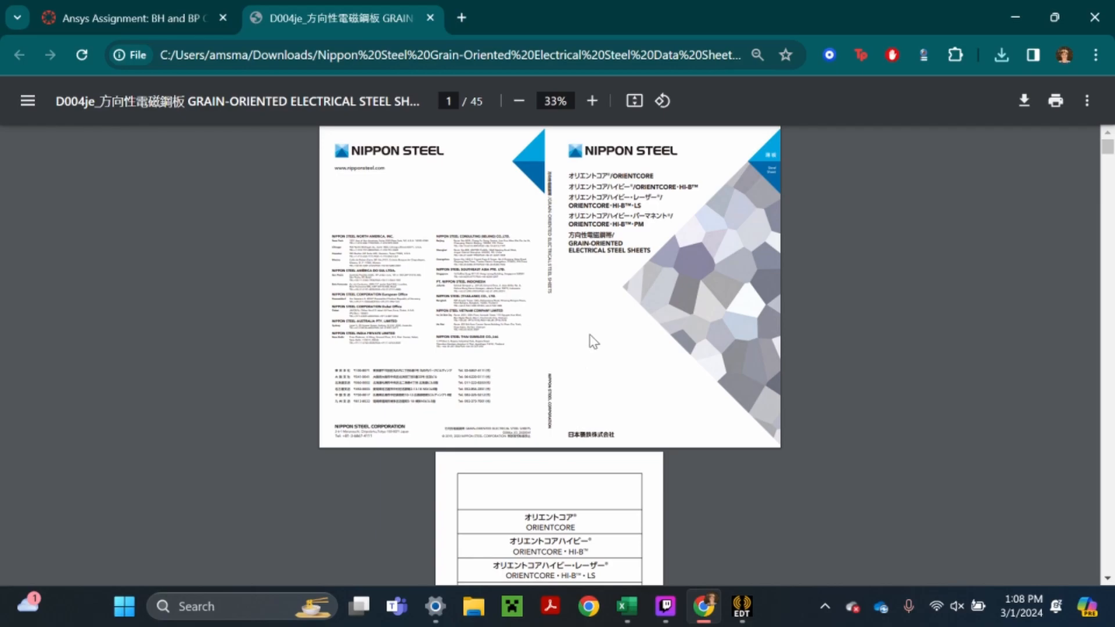
pyautogui.scroll(-15, 549, 354)
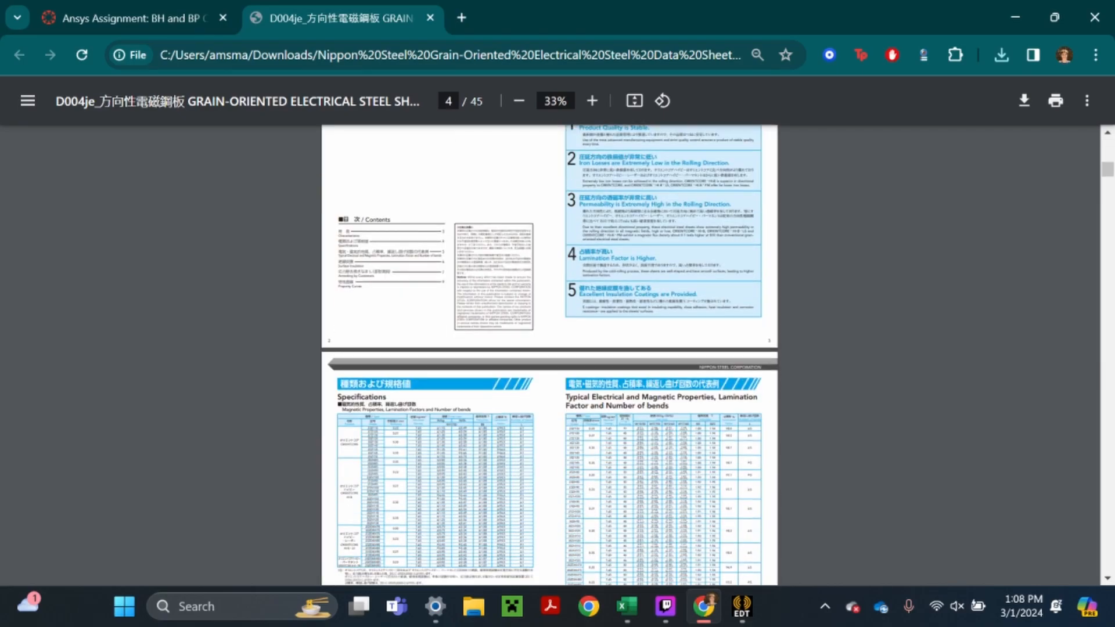
pyautogui.scroll(-20, 573, 407)
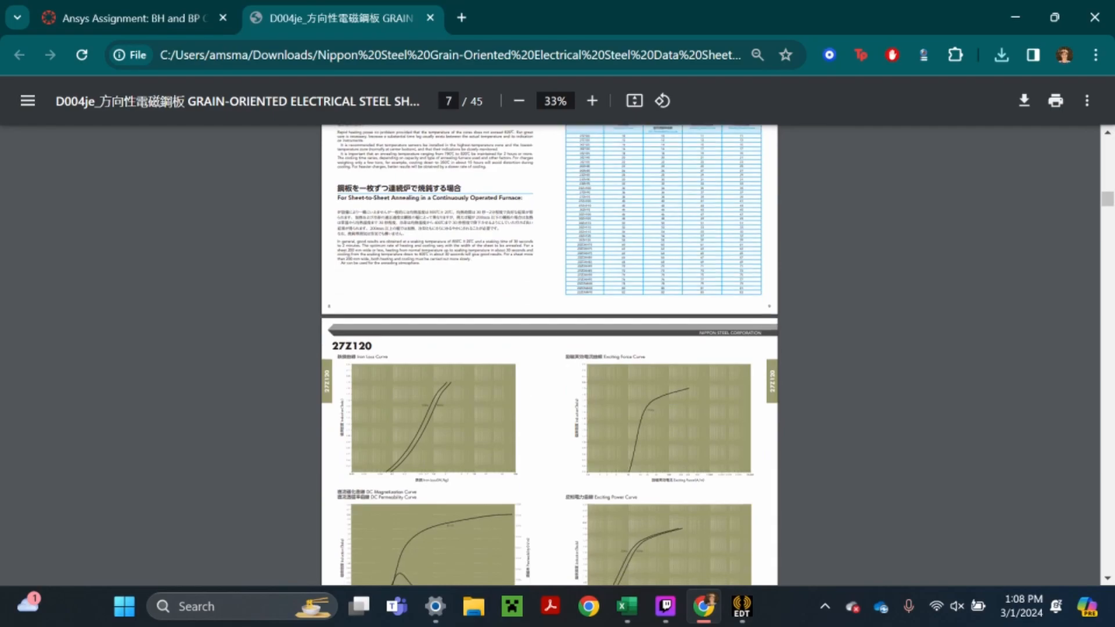
pyautogui.scroll(3, 574, 406)
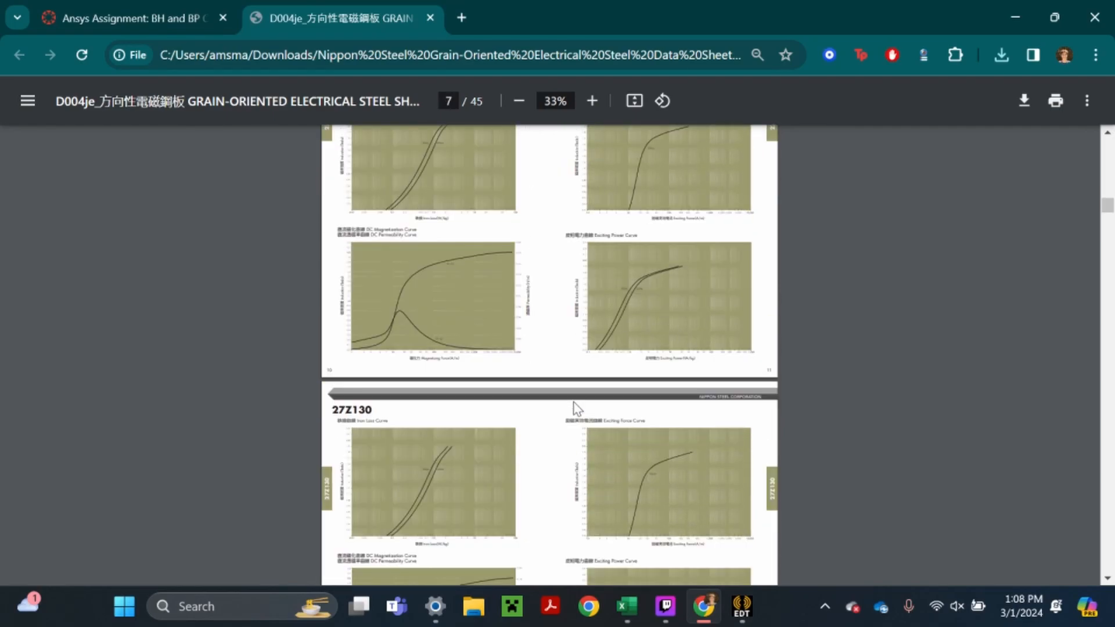
pyautogui.scroll(1, 577, 408)
# Search the datasheet for 27zh100 and advance through the matches to the page with that grade's curves
pyautogui.hotkey('ctrl', 'f')
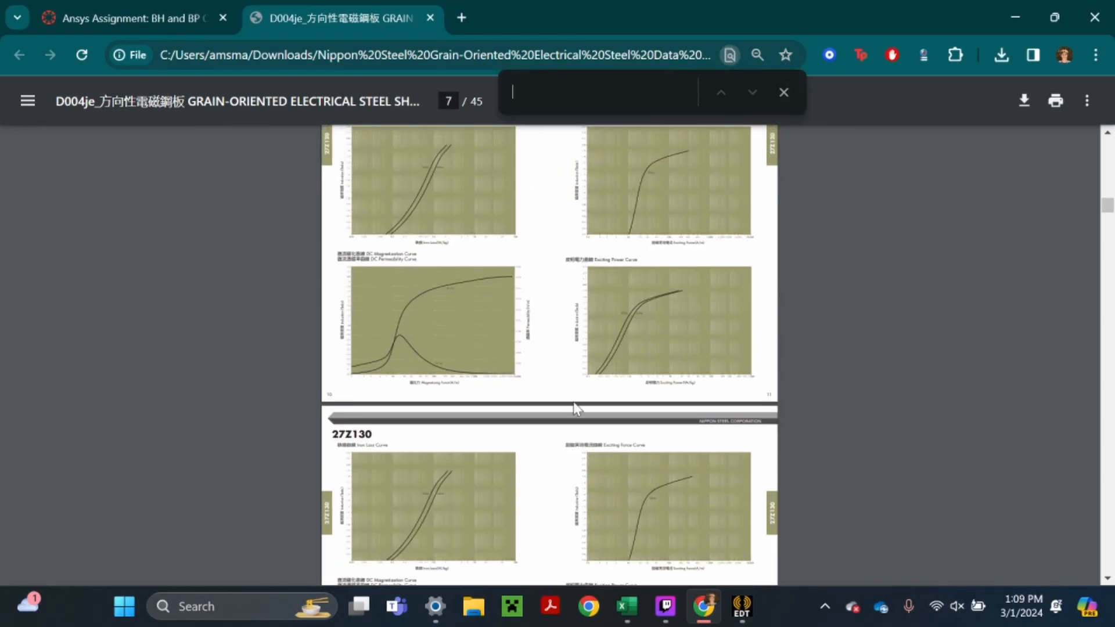
pyautogui.write('27z')
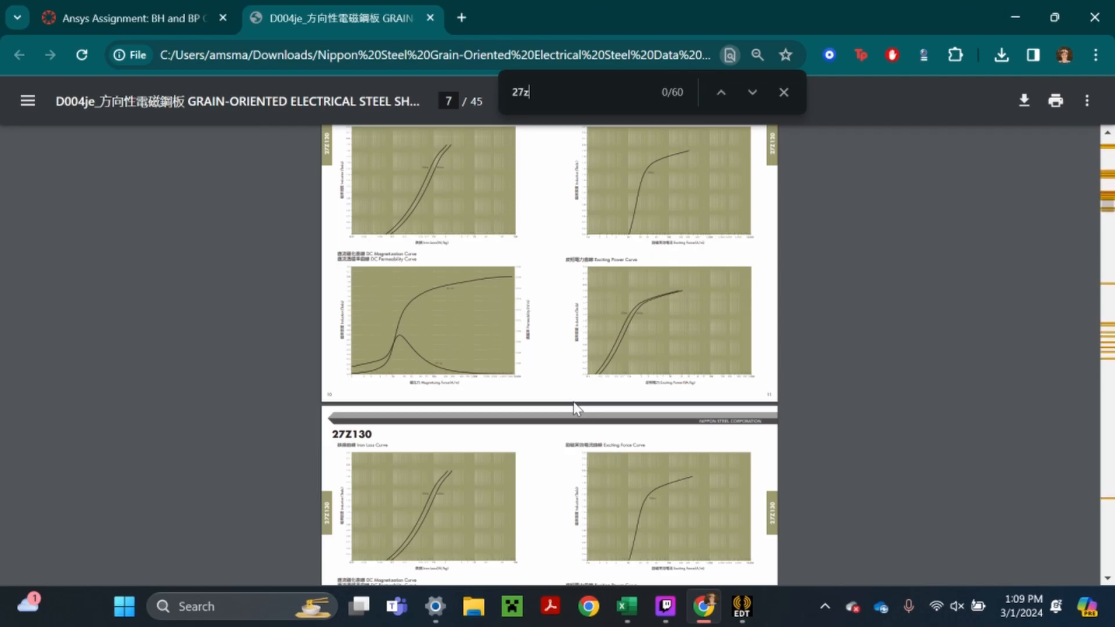
pyautogui.write('h100')
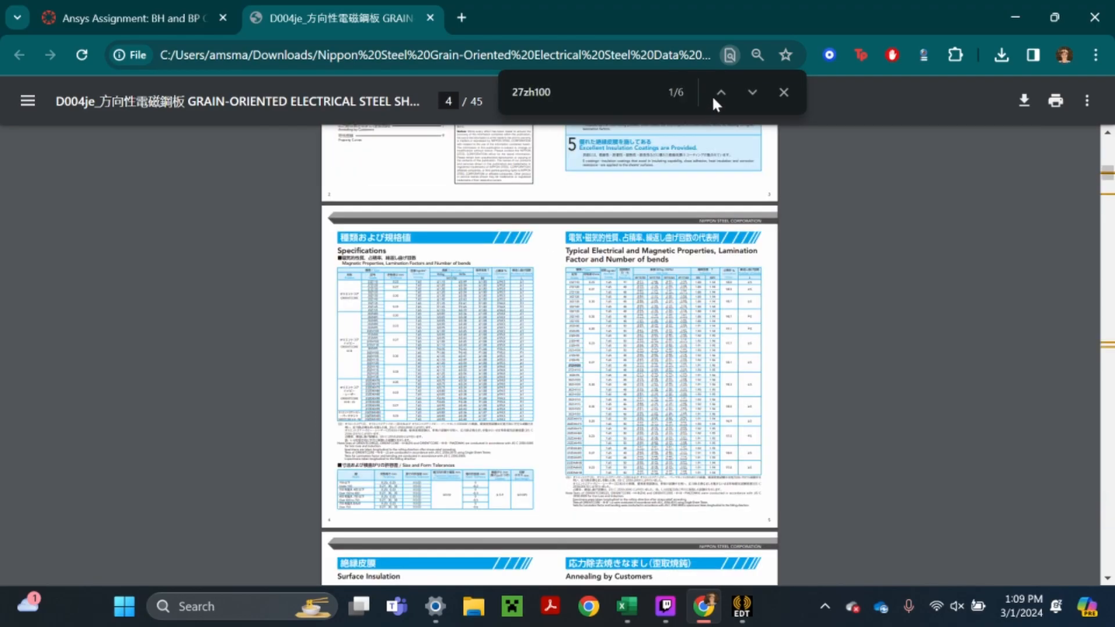
pyautogui.click(750, 94)
pyautogui.click(750, 93)
pyautogui.click(751, 94)
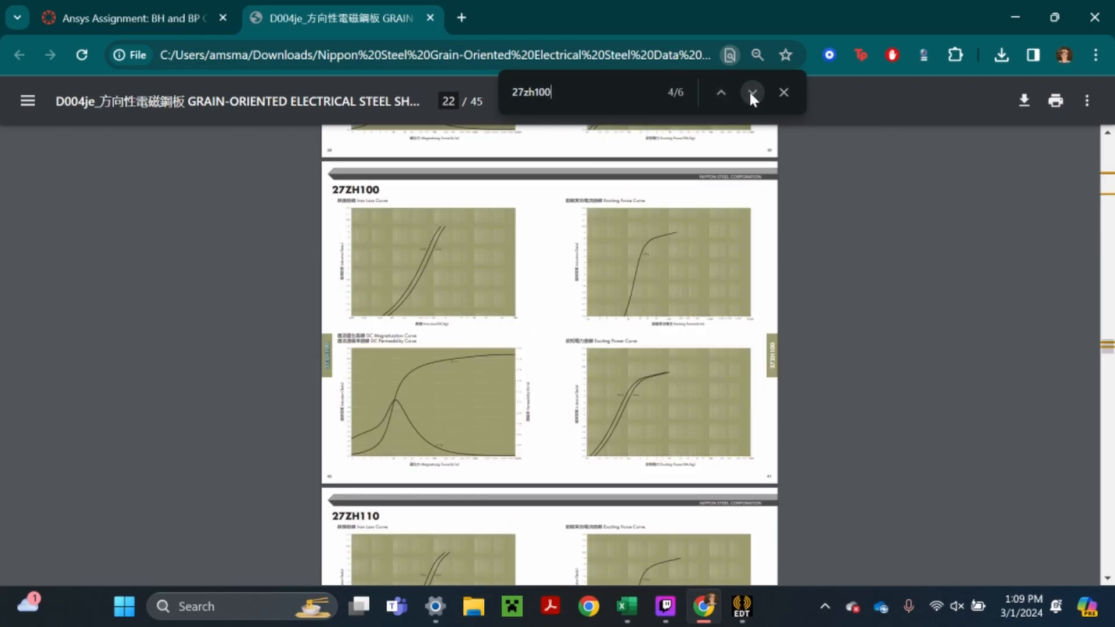
# Examine the 27ZH100 iron loss and DC magnetization curves up close
pyautogui.keyDown('ctrl'); pyautogui.scroll(3, 553, 366); pyautogui.keyUp('ctrl')
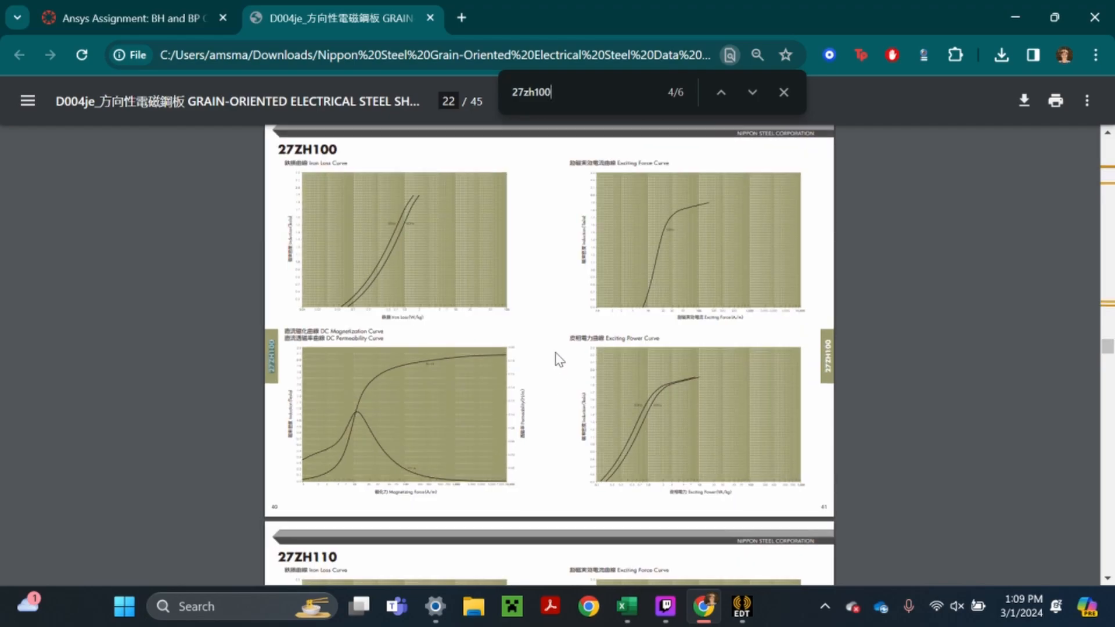
pyautogui.scroll(2, 548, 376)
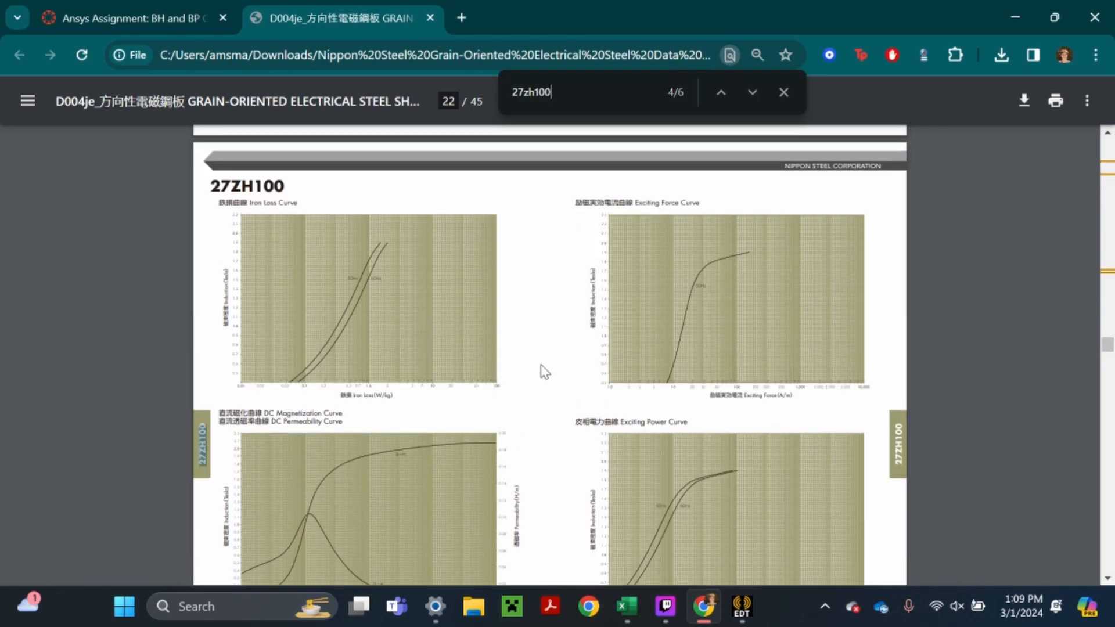
pyautogui.keyDown('ctrl'); pyautogui.scroll(1, 555, 368); pyautogui.keyUp('ctrl')
pyautogui.keyDown('ctrl'); pyautogui.scroll(1, 546, 395); pyautogui.keyUp('ctrl')
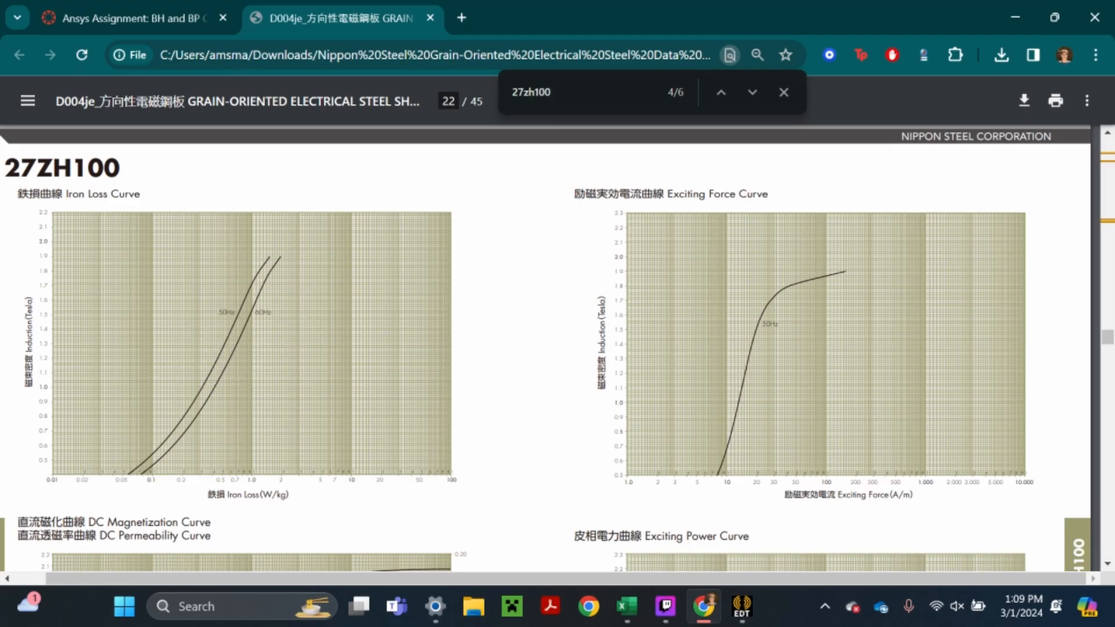
pyautogui.scroll(-5, 484, 387)
pyautogui.scroll(-2, 270, 430)
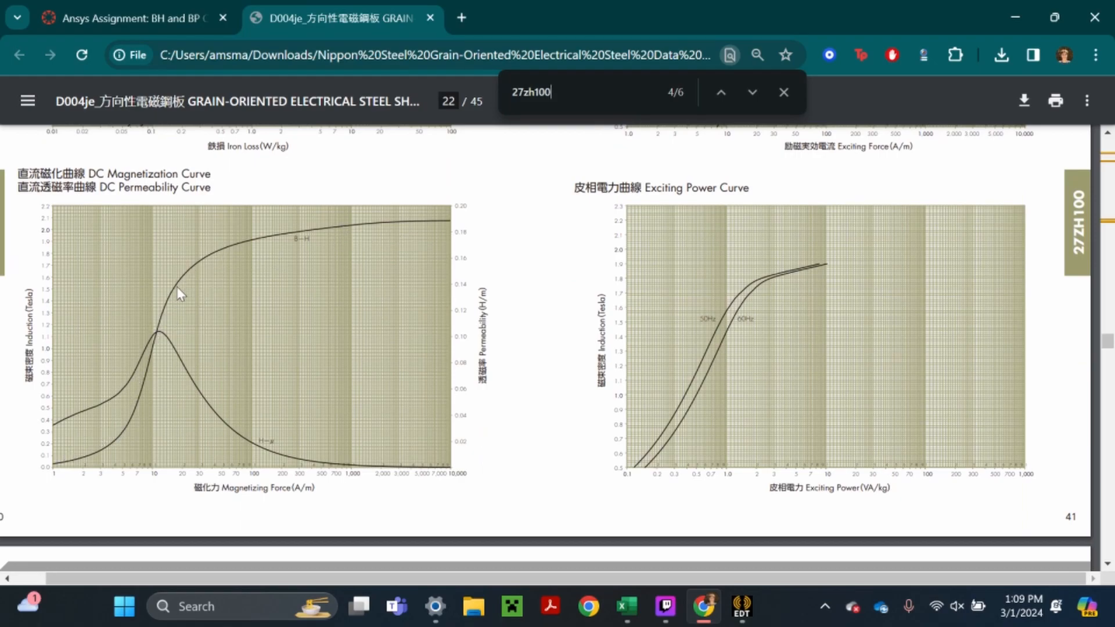
pyautogui.scroll(7, 270, 423)
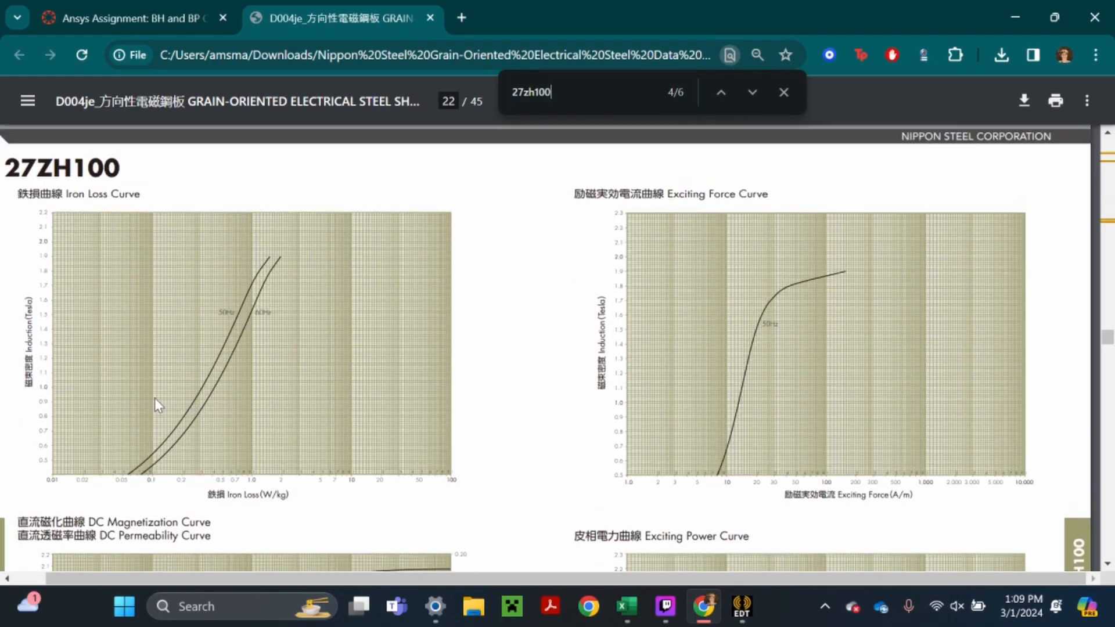
# Frame the 27ZH100 Iron Loss Curve with its axes and capture a screenshot of the plot area to the clipboard
pyautogui.keyDown('ctrl'); pyautogui.scroll(1, 155, 398); pyautogui.keyUp('ctrl')
pyautogui.keyDown('ctrl'); pyautogui.scroll(1, 238, 403); pyautogui.keyUp('ctrl')
pyautogui.moveTo(487, 579); pyautogui.dragTo(385, 577)
pyautogui.keyDown('ctrl'); pyautogui.scroll(-1, 427, 444); pyautogui.keyUp('ctrl')
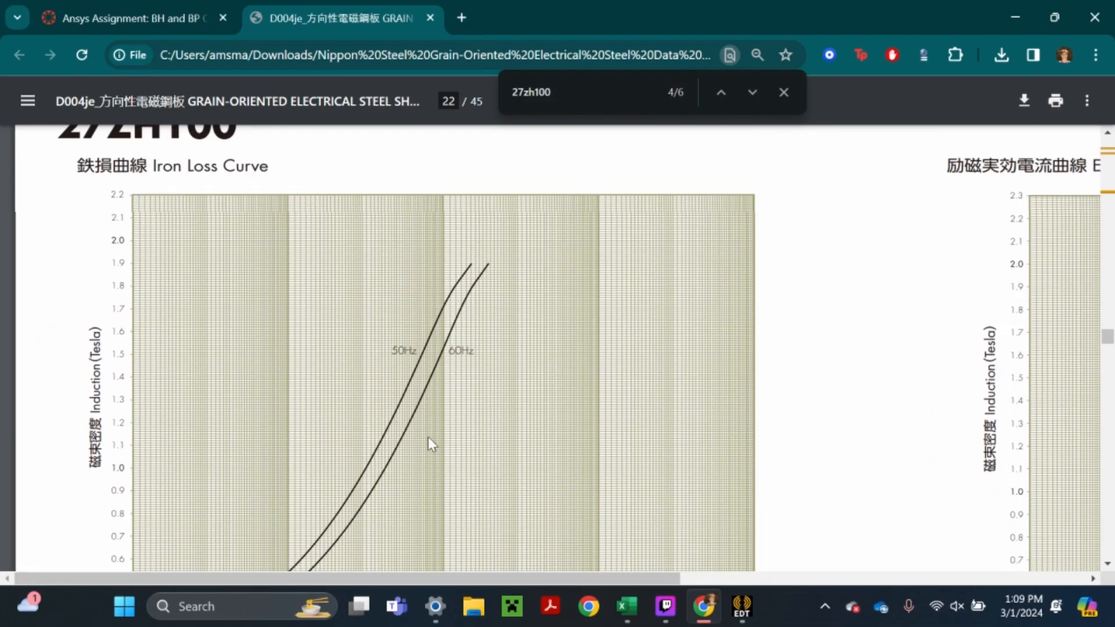
pyautogui.keyDown('ctrl'); pyautogui.scroll(-1, 427, 437); pyautogui.keyUp('ctrl')
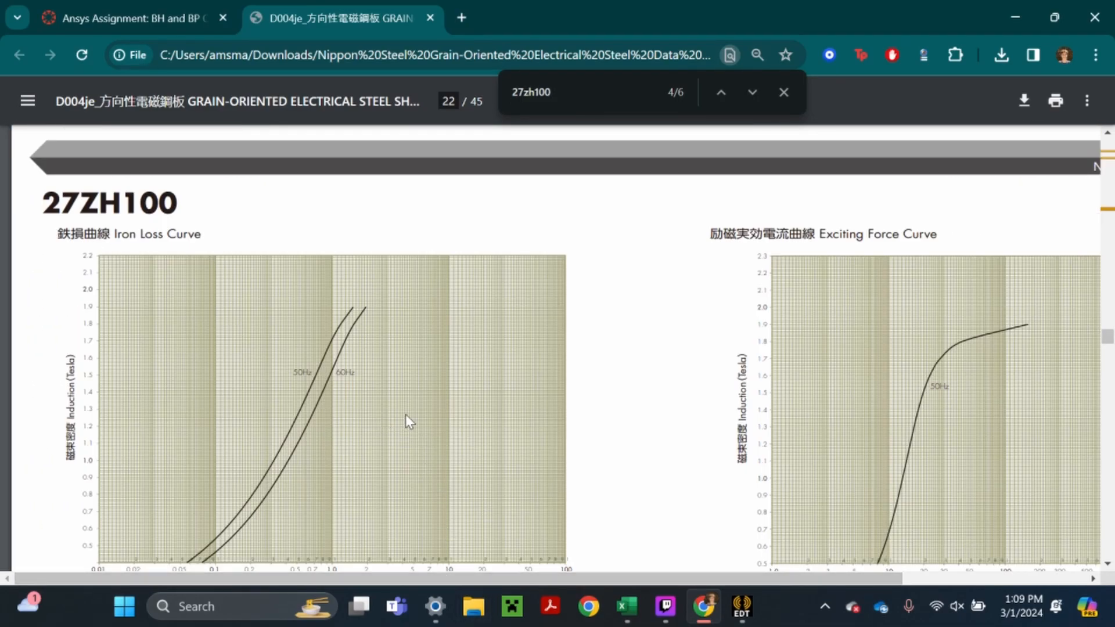
pyautogui.scroll(-1, 406, 420)
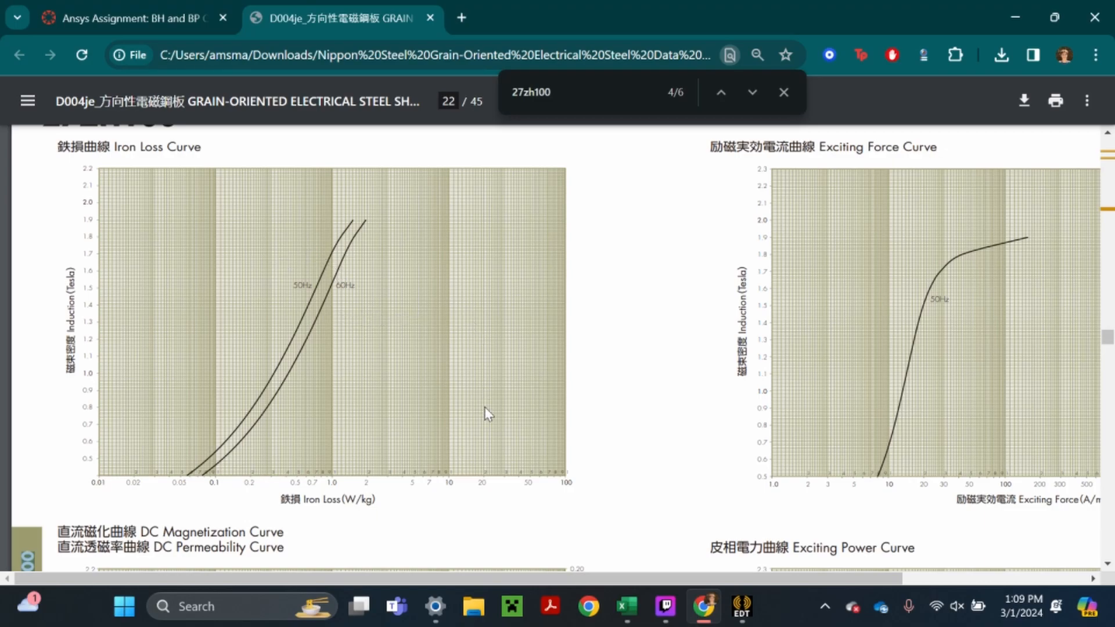
pyautogui.keyDown('ctrl'); pyautogui.scroll(1, 427, 409); pyautogui.keyUp('ctrl')
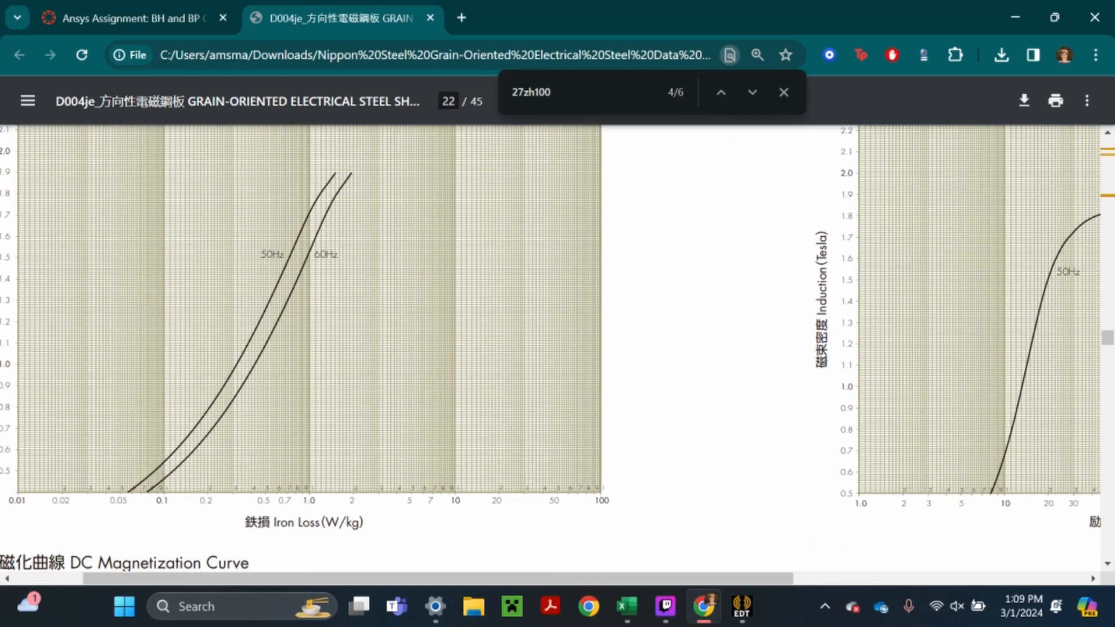
pyautogui.moveTo(733, 581); pyautogui.dragTo(665, 581)
pyautogui.moveTo(1108, 343); pyautogui.dragTo(1109, 342)
pyautogui.scroll(2, 652, 478)
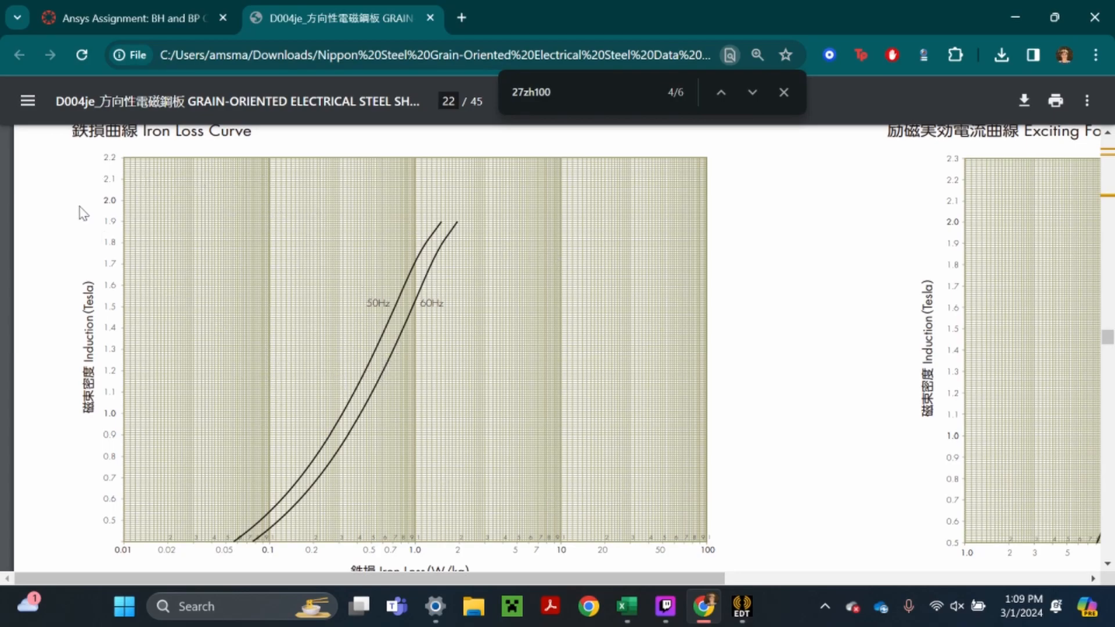
pyautogui.press('shift+super+s')
pyautogui.moveTo(33, 141); pyautogui.dragTo(807, 562)
pyautogui.click(1010, 613)
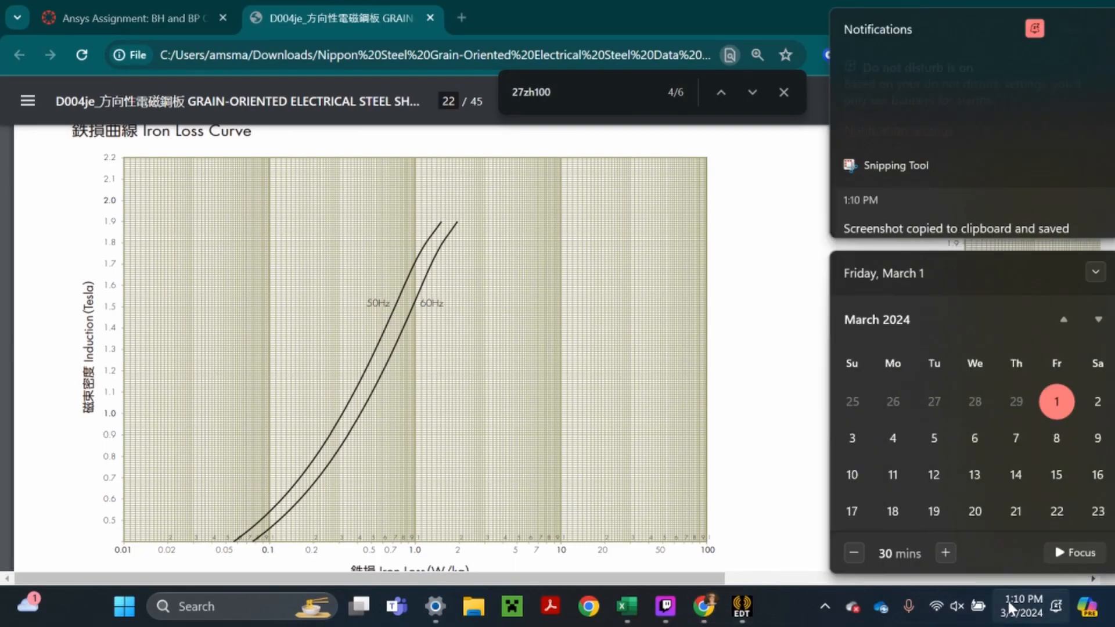
pyautogui.click(755, 322)
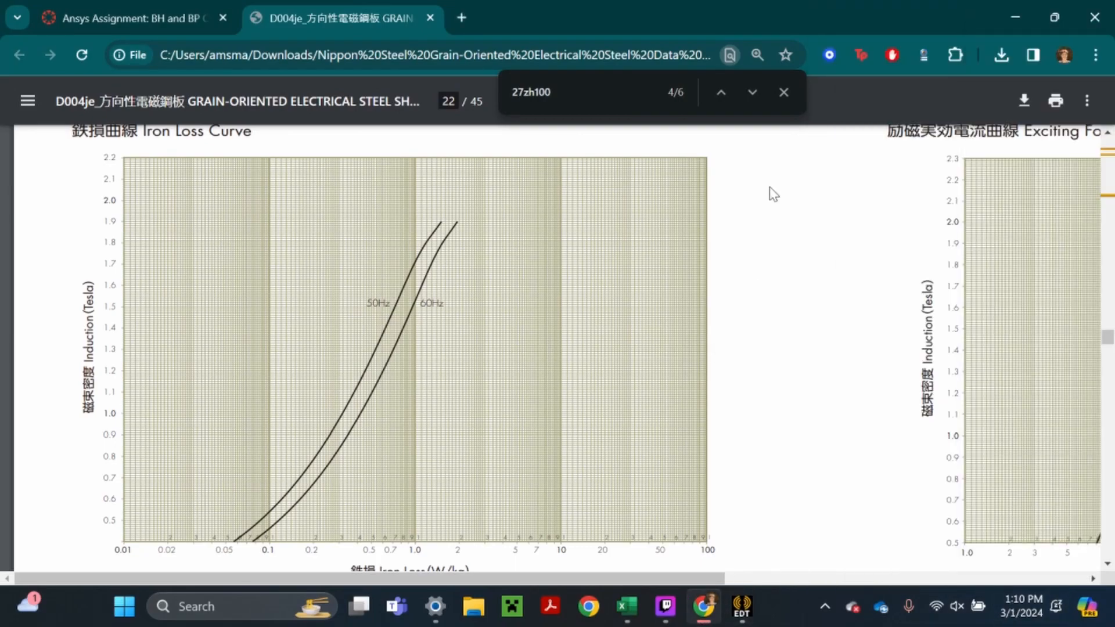
# Close the datasheet search and open the captured plot screenshot in Snipping Tool from its notification
pyautogui.click(783, 92)
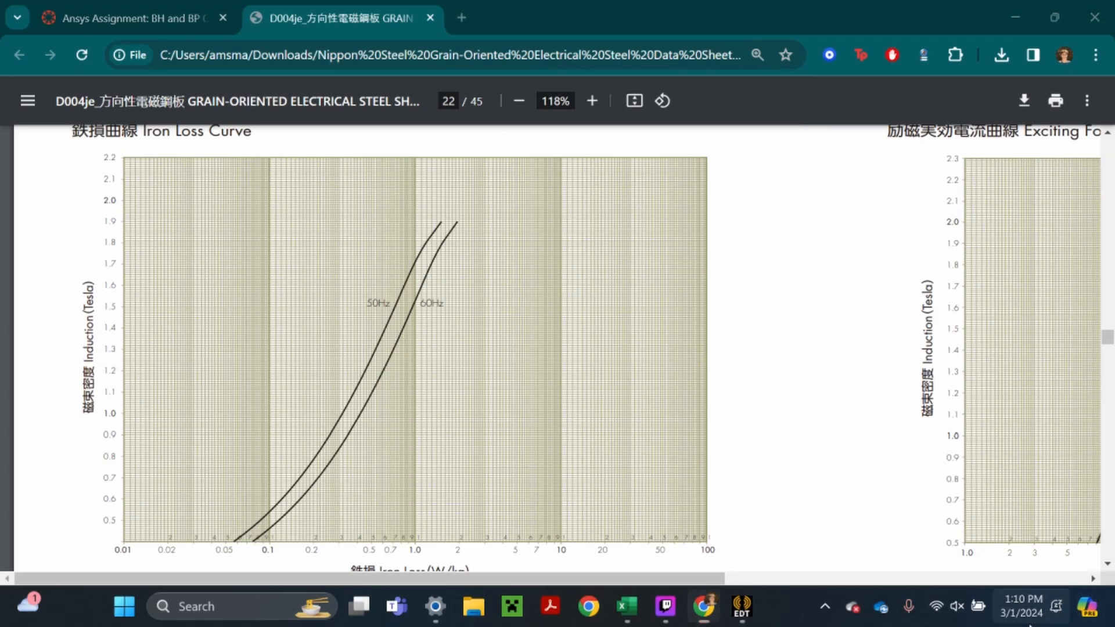
pyautogui.click(1058, 613)
pyautogui.scroll(-3, 888, 179)
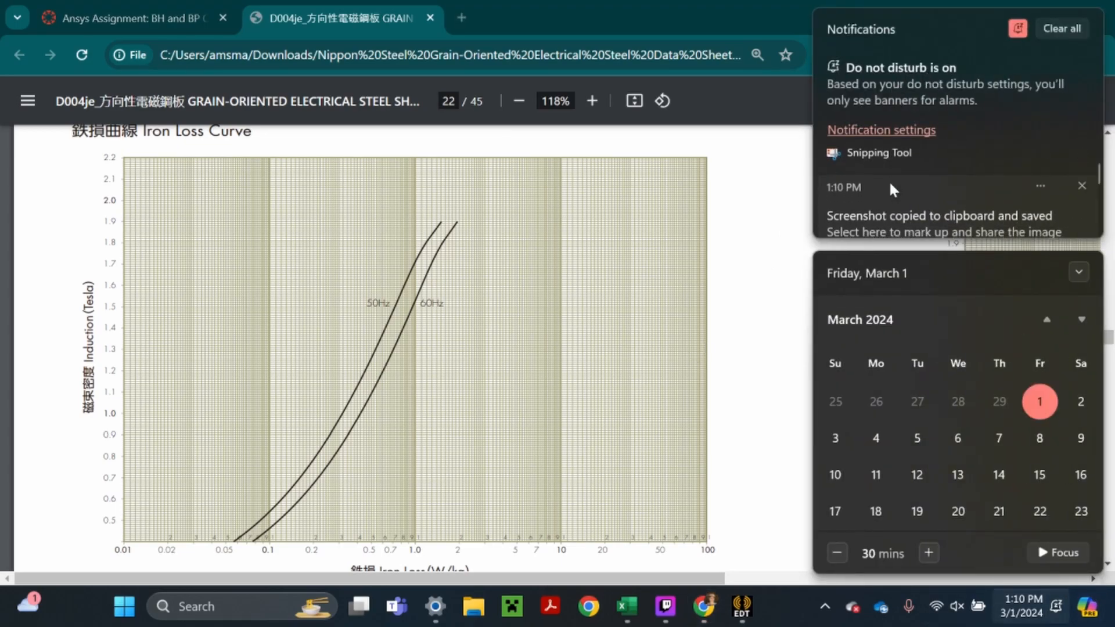
pyautogui.click(931, 199)
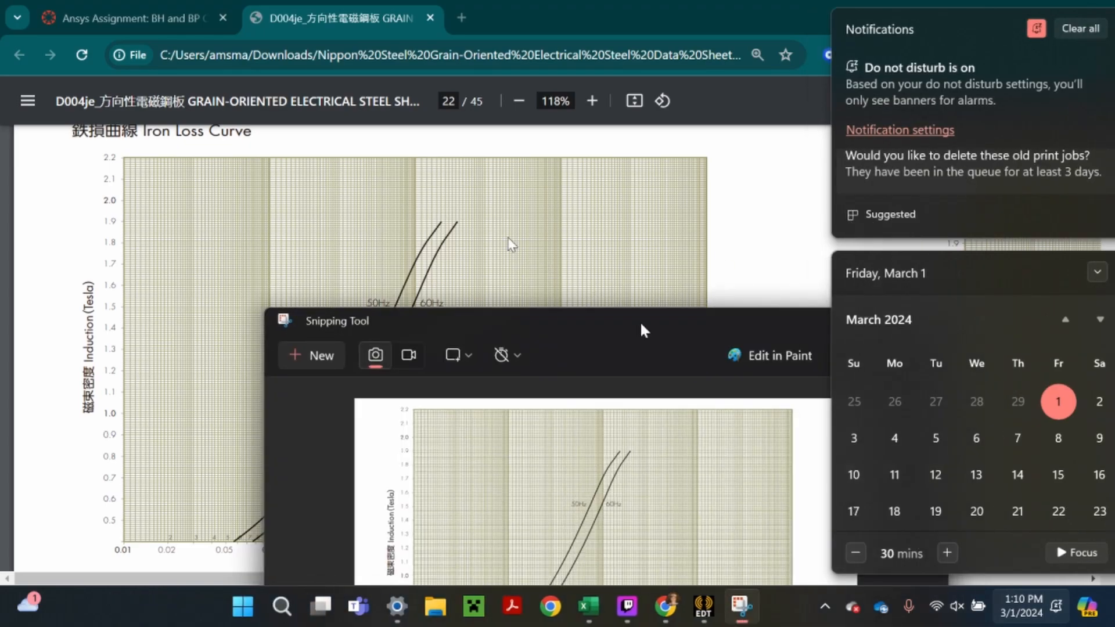
pyautogui.moveTo(639, 320); pyautogui.dragTo(500, 207)
# Save the screenshot as "27ZH100 BP ScreenShot.png" in the Downloads folder and close Snipping Tool
pyautogui.hotkey('ctrl', 's')
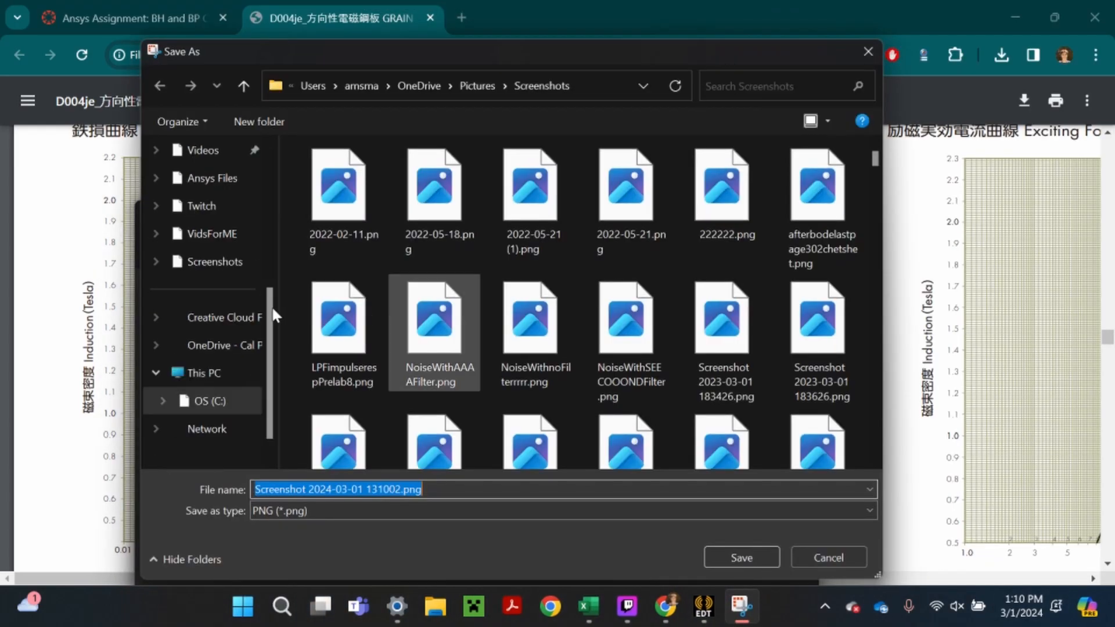
pyautogui.scroll(3, 186, 375)
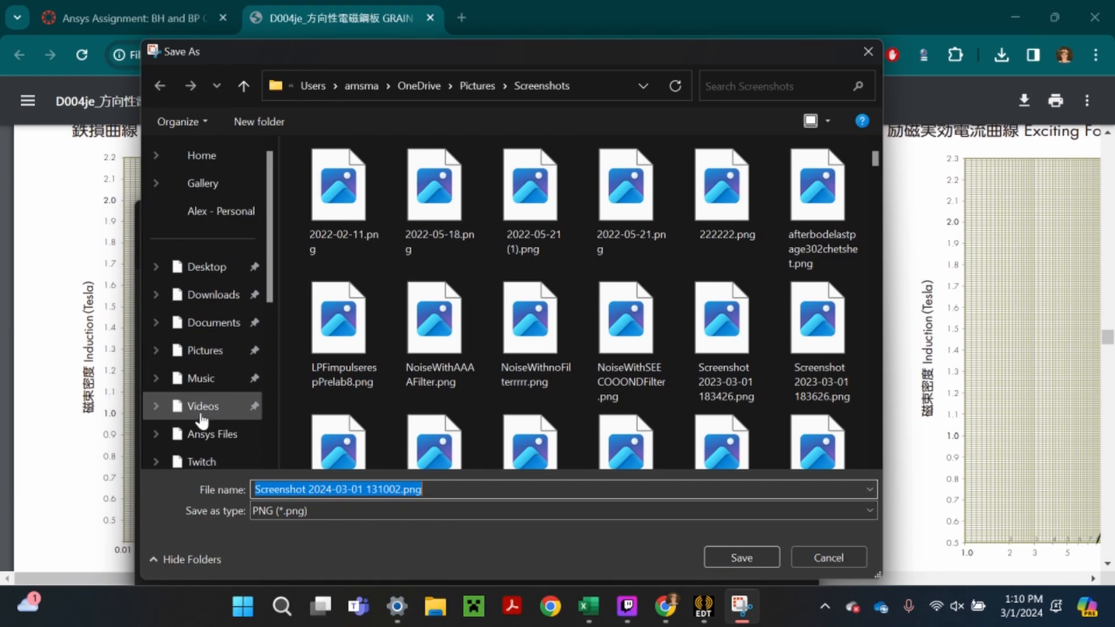
pyautogui.click(202, 299)
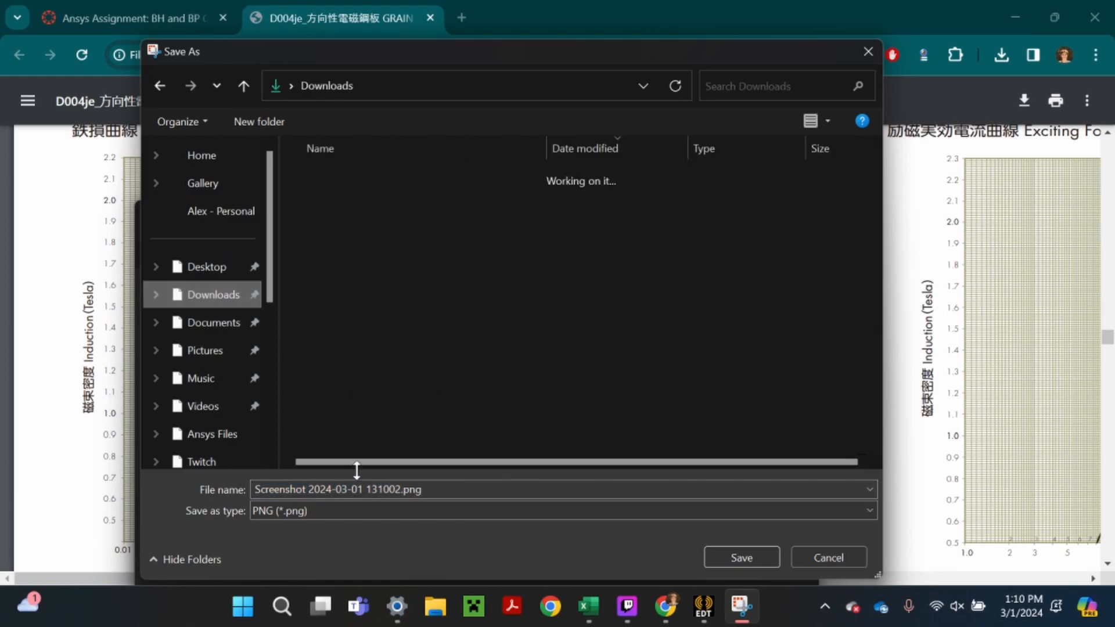
pyautogui.click(402, 489)
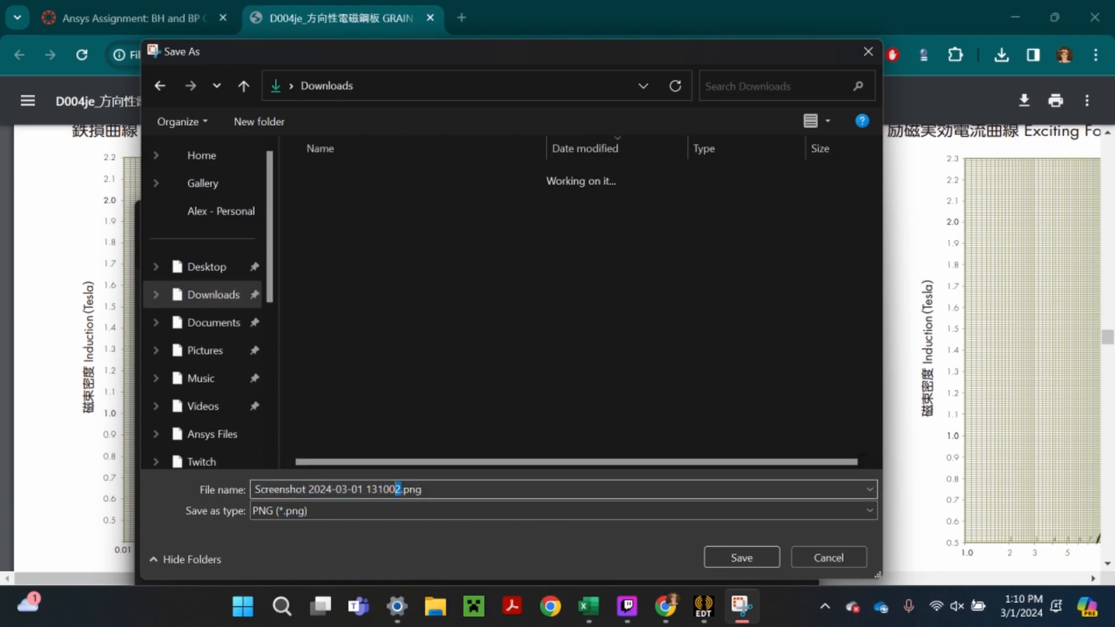
pyautogui.moveTo(402, 488); pyautogui.dragTo(240, 491)
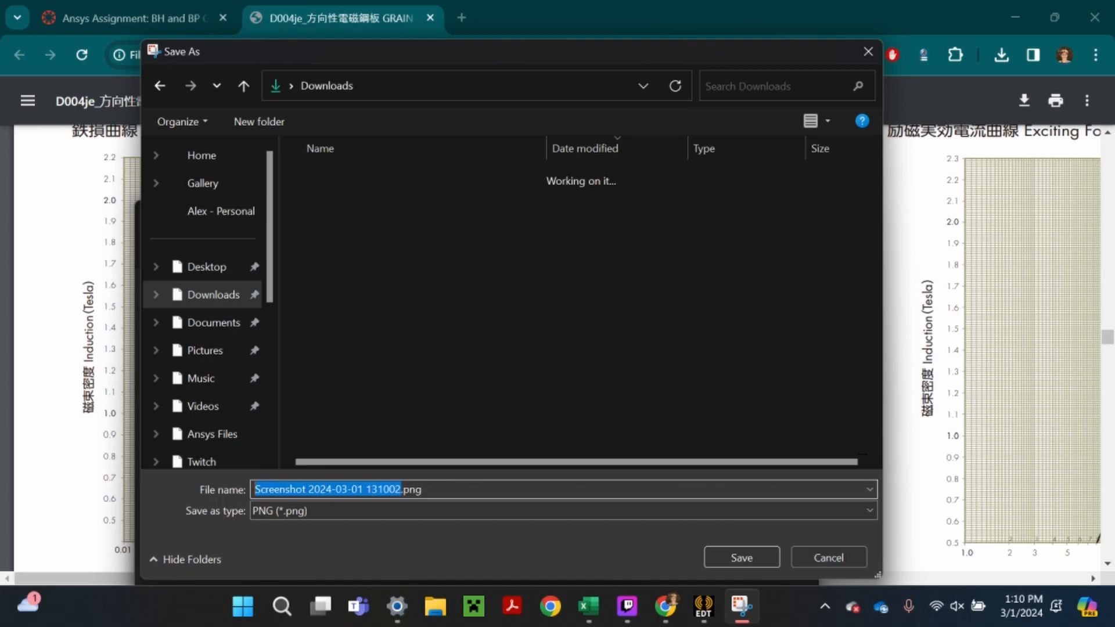
pyautogui.write('27')
pyautogui.write('ZH100')
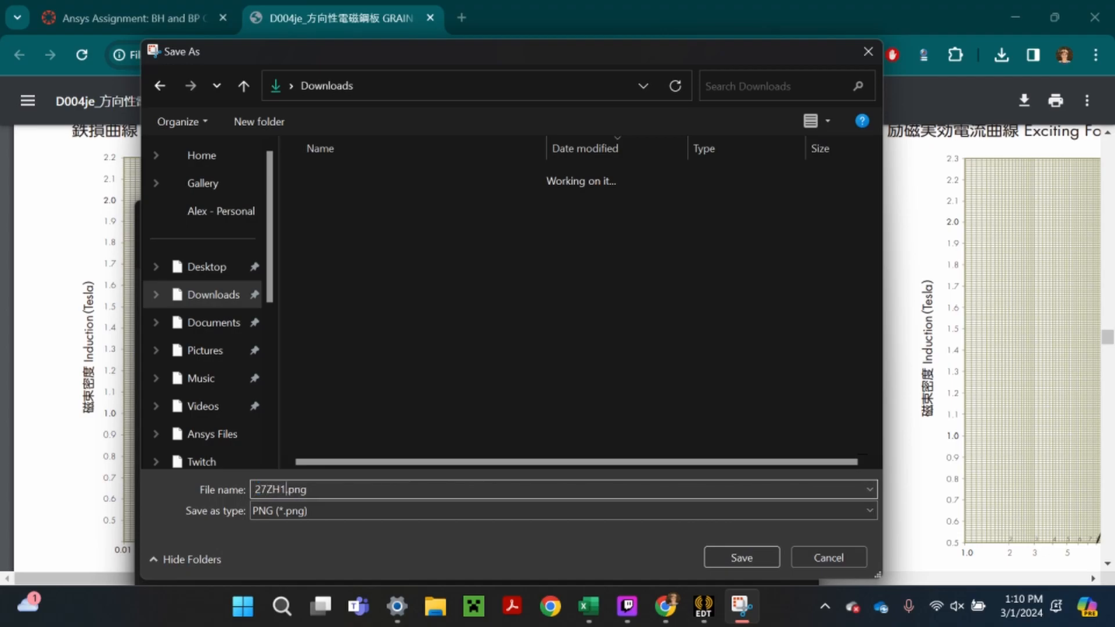
pyautogui.write(' BP ScreenShot')
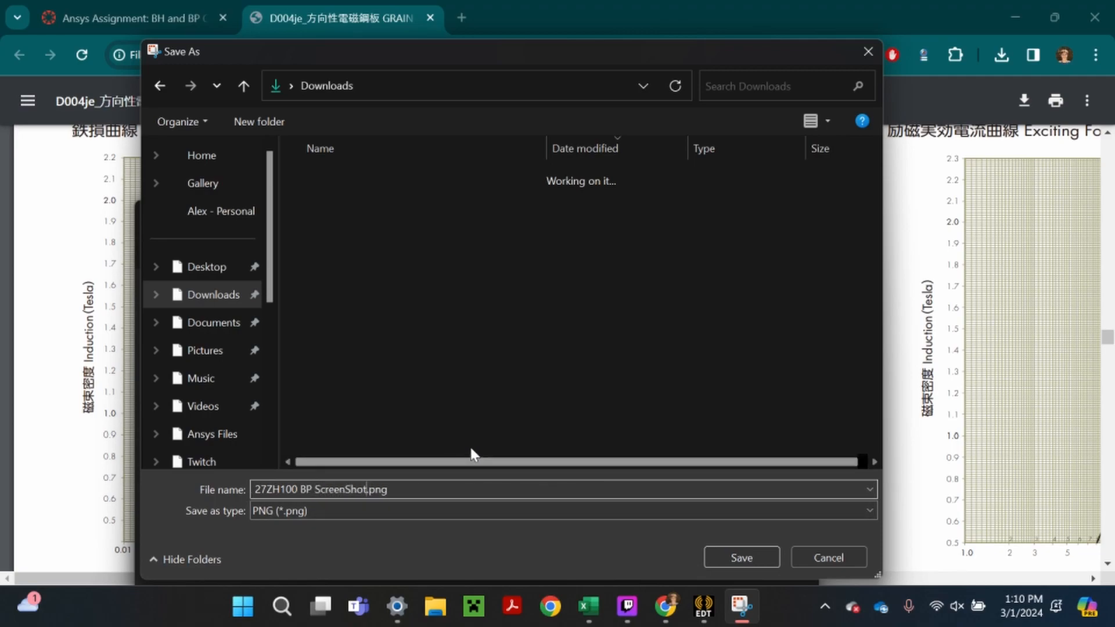
pyautogui.click(735, 559)
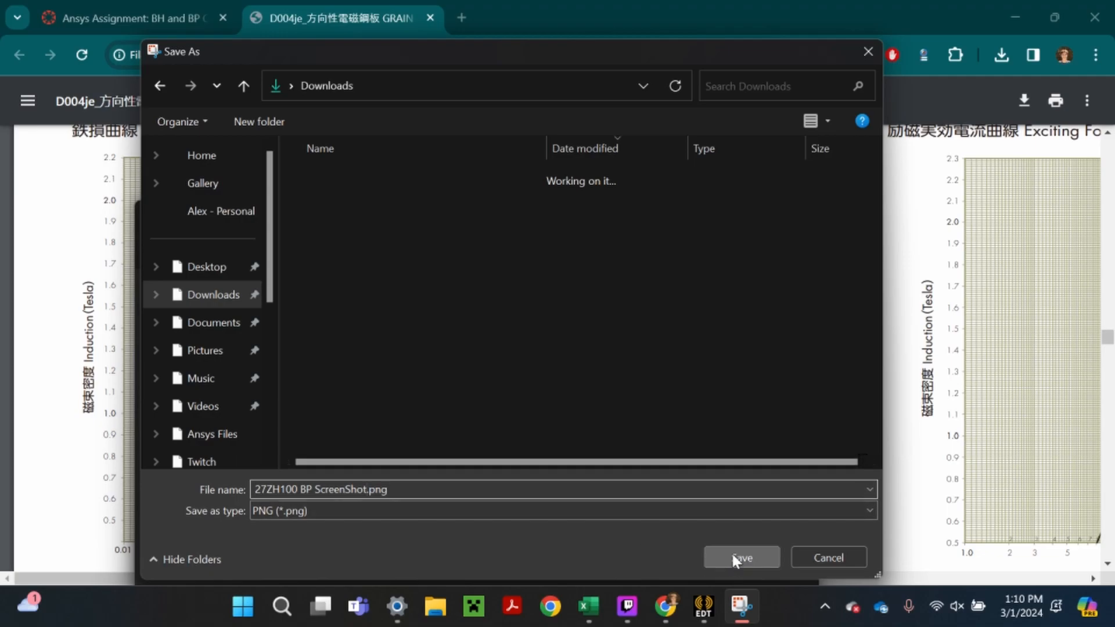
pyautogui.click(797, 214)
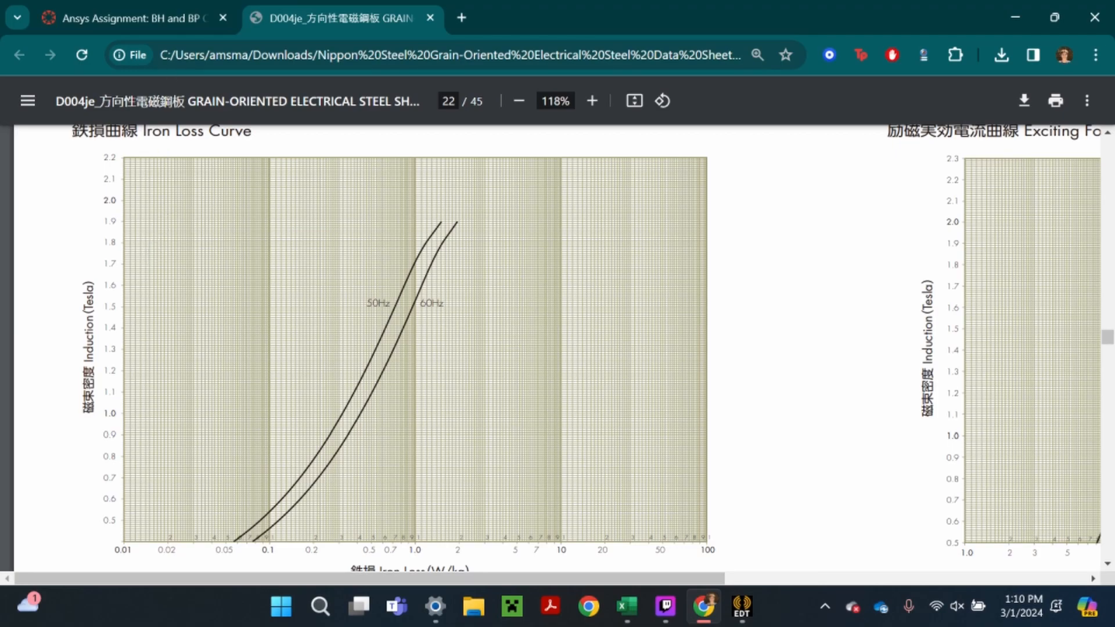
# Return to the Ansys assignment page and open its linked web plot digitizer
pyautogui.scroll(2, 483, 315)
pyautogui.scroll(-2, 481, 316)
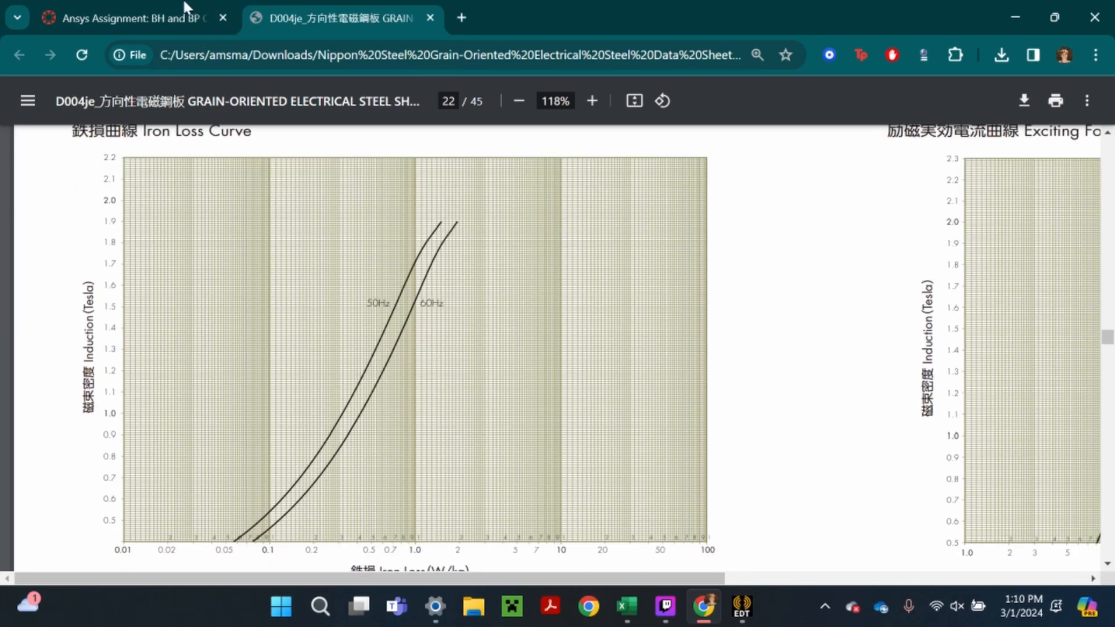
pyautogui.click(148, 3)
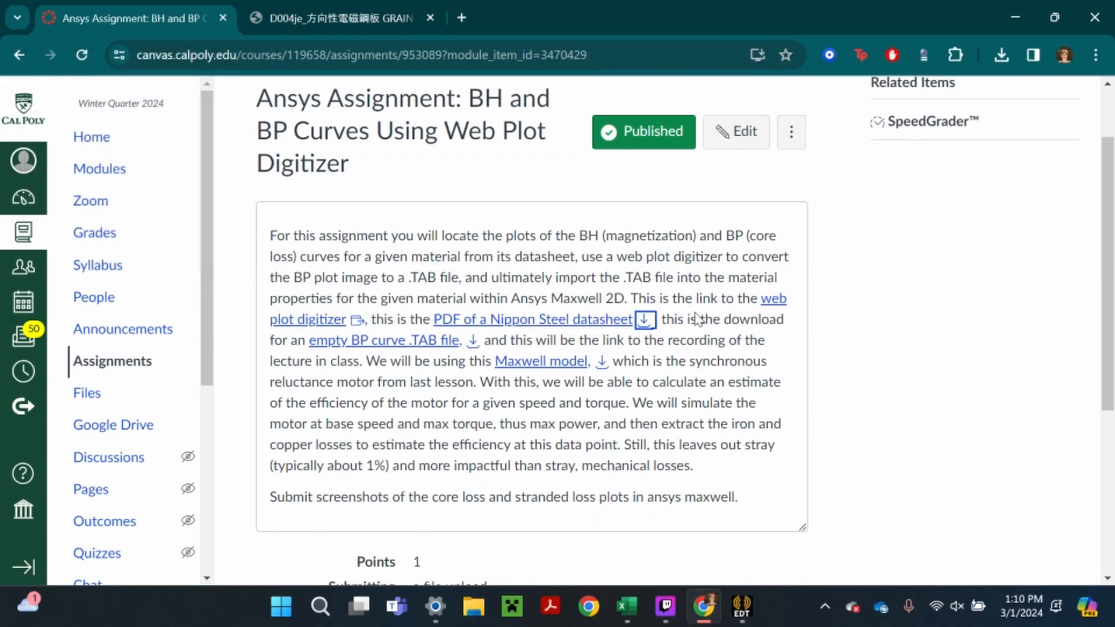
pyautogui.click(772, 301)
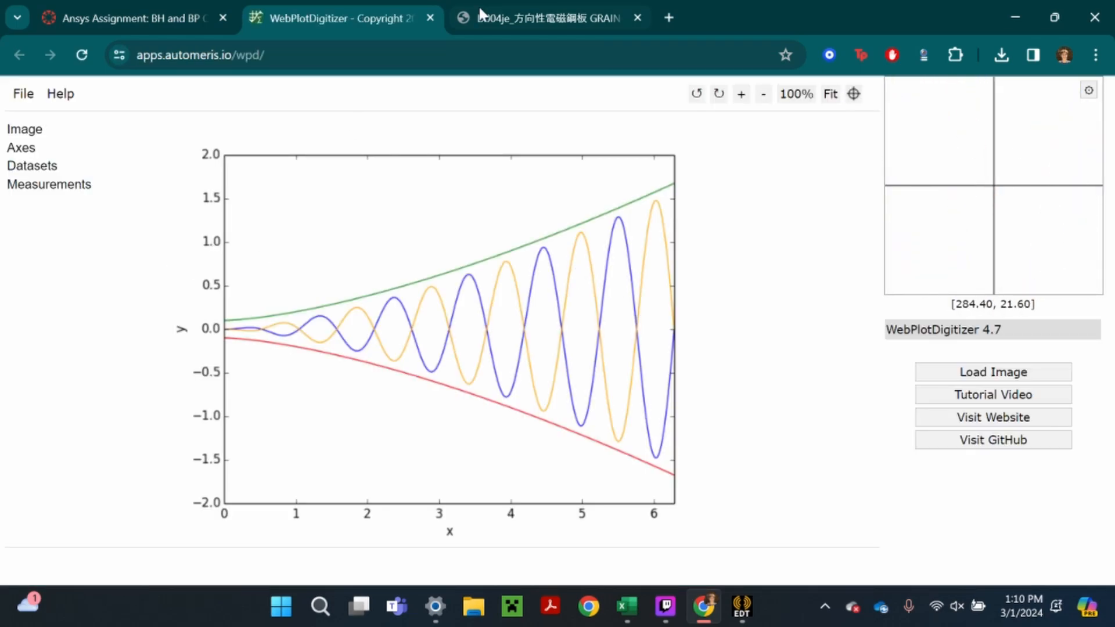
# Review the 27ZH100 Iron Loss Curve and its axes in the datasheet, and return to the assignment page
pyautogui.click(516, 2)
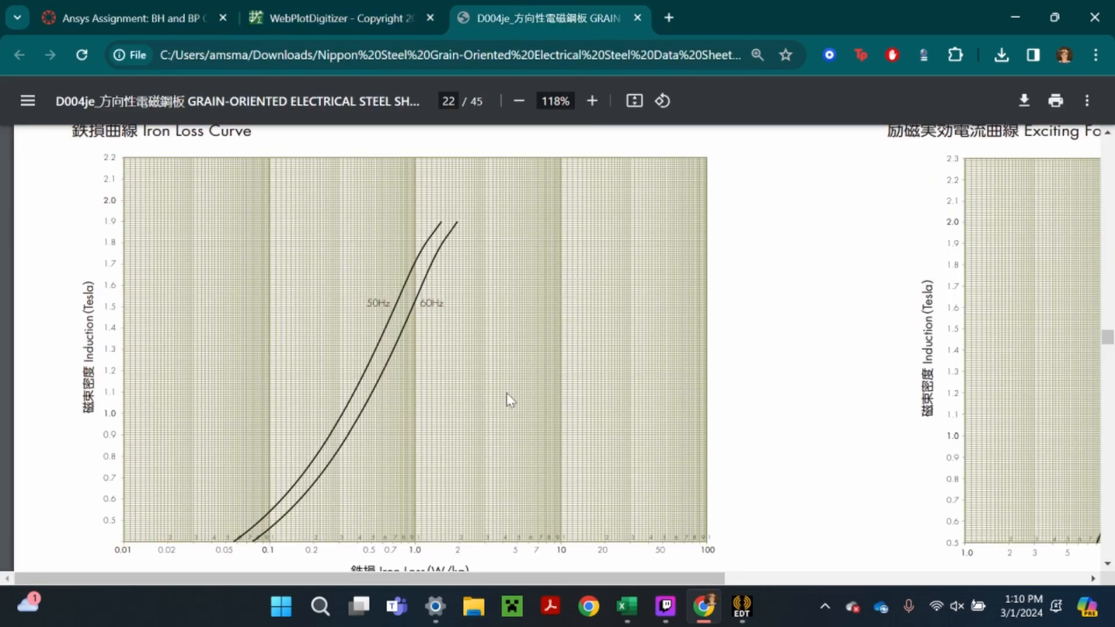
pyautogui.scroll(2, 448, 410)
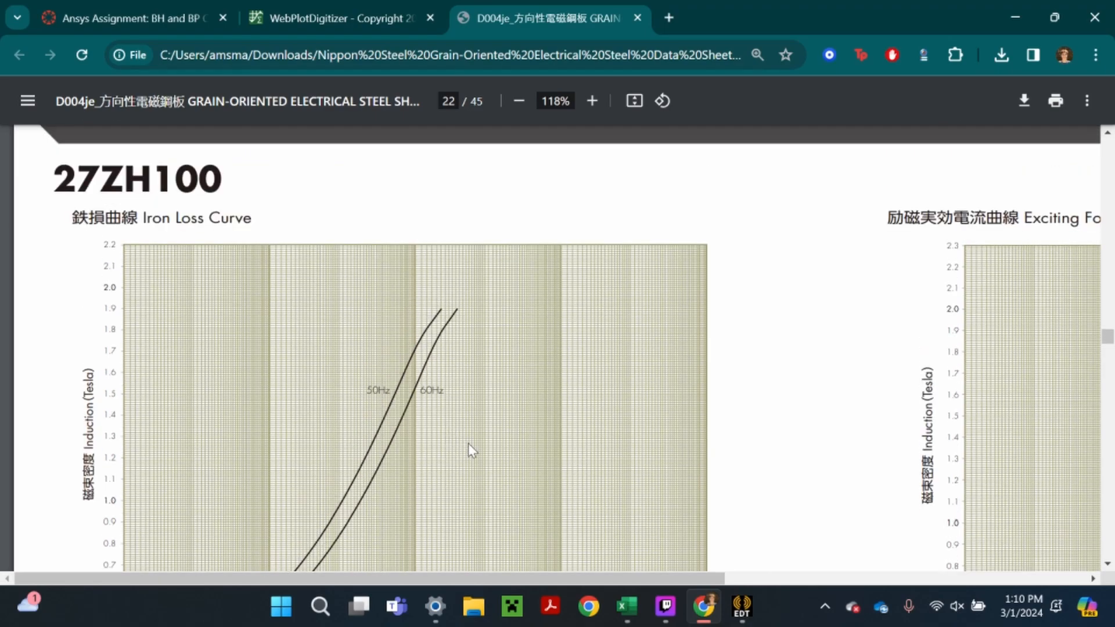
pyautogui.scroll(-2, 468, 444)
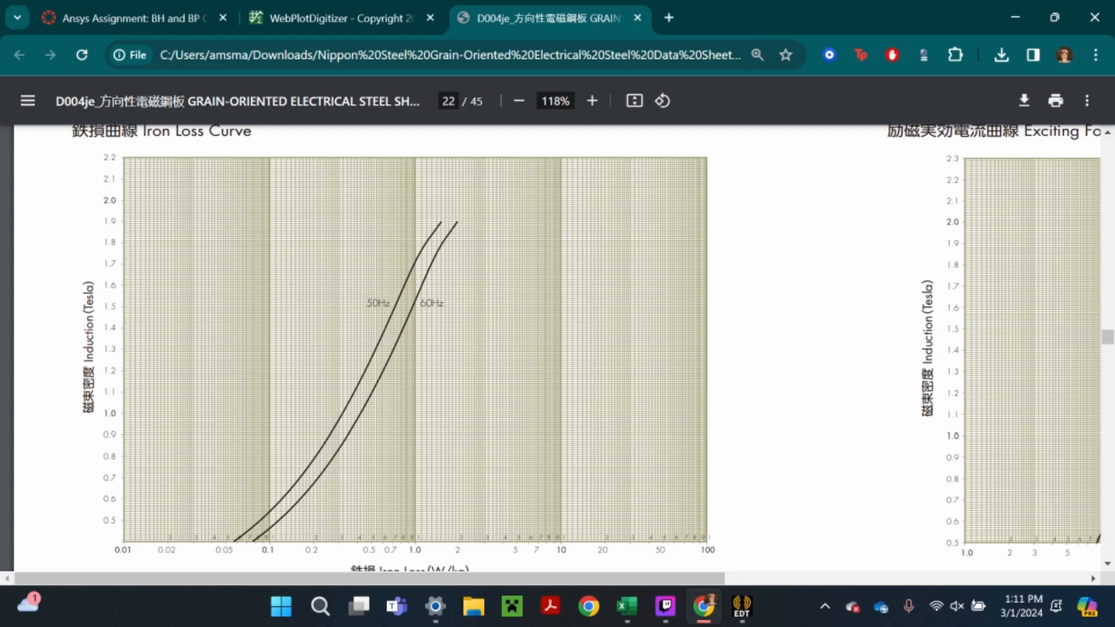
pyautogui.click(130, 13)
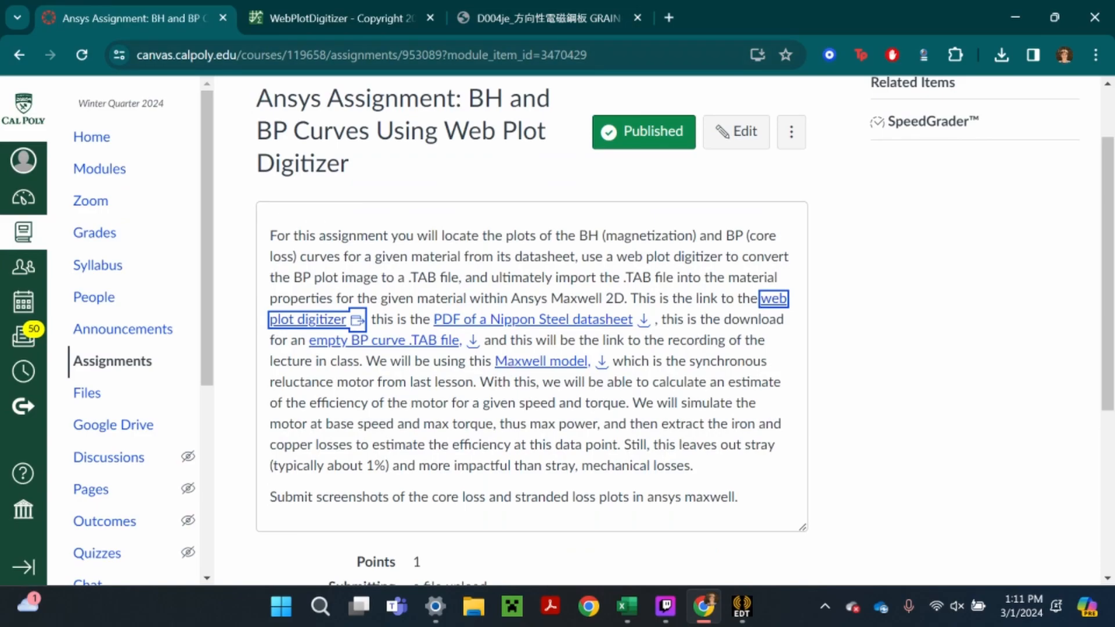
# Load the image "27ZH100 BP ScreenShot.png" from Downloads into WebPlotDigitizer
pyautogui.click(343, 1)
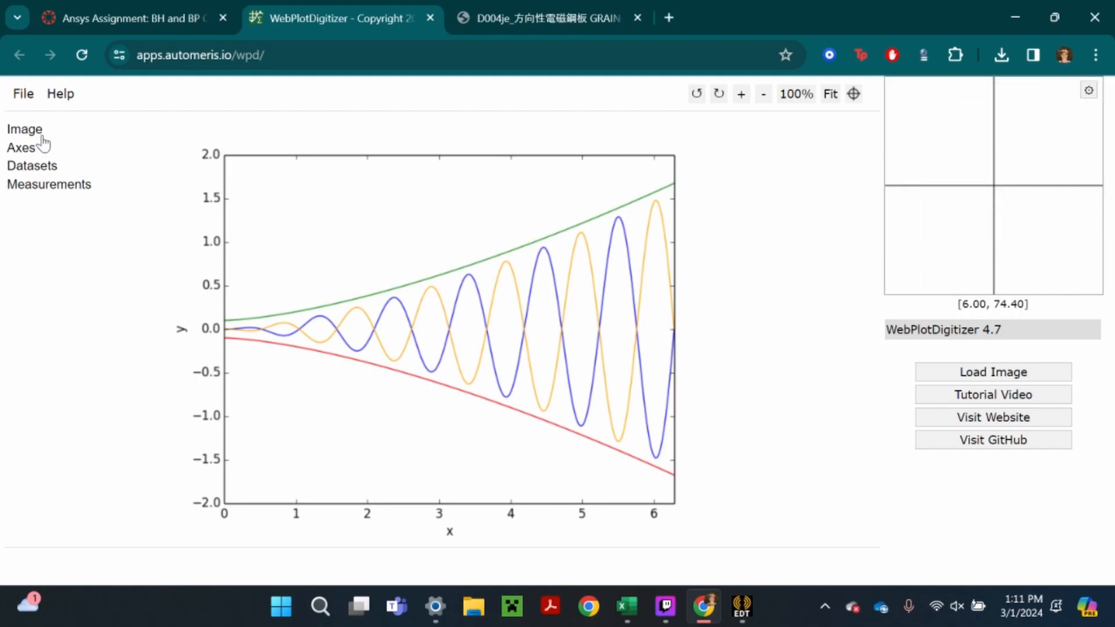
pyautogui.click(24, 94)
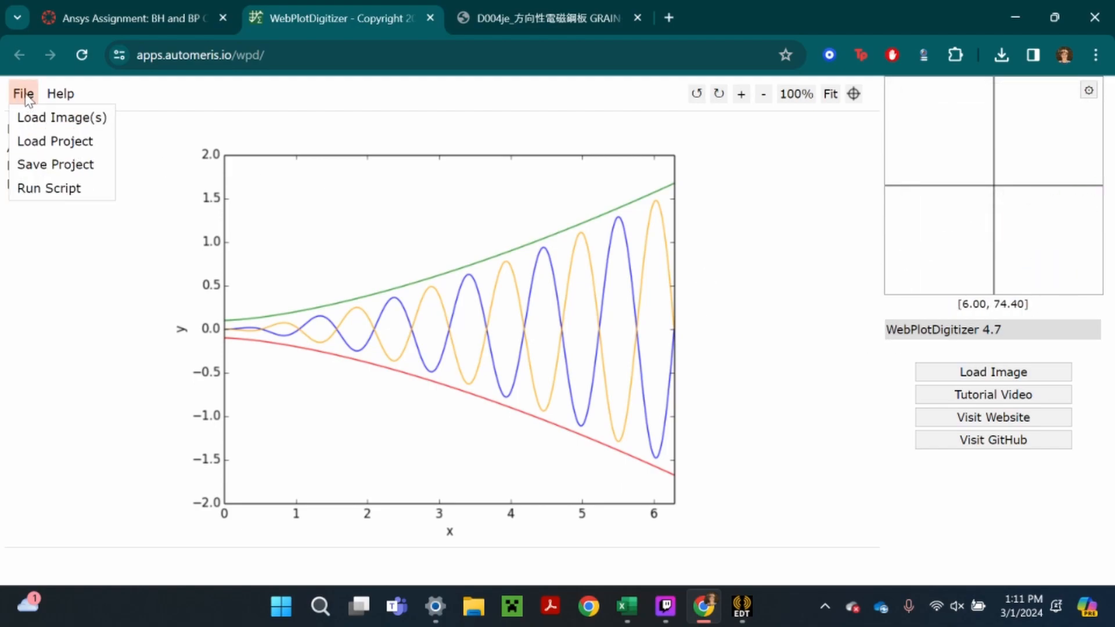
pyautogui.click(35, 117)
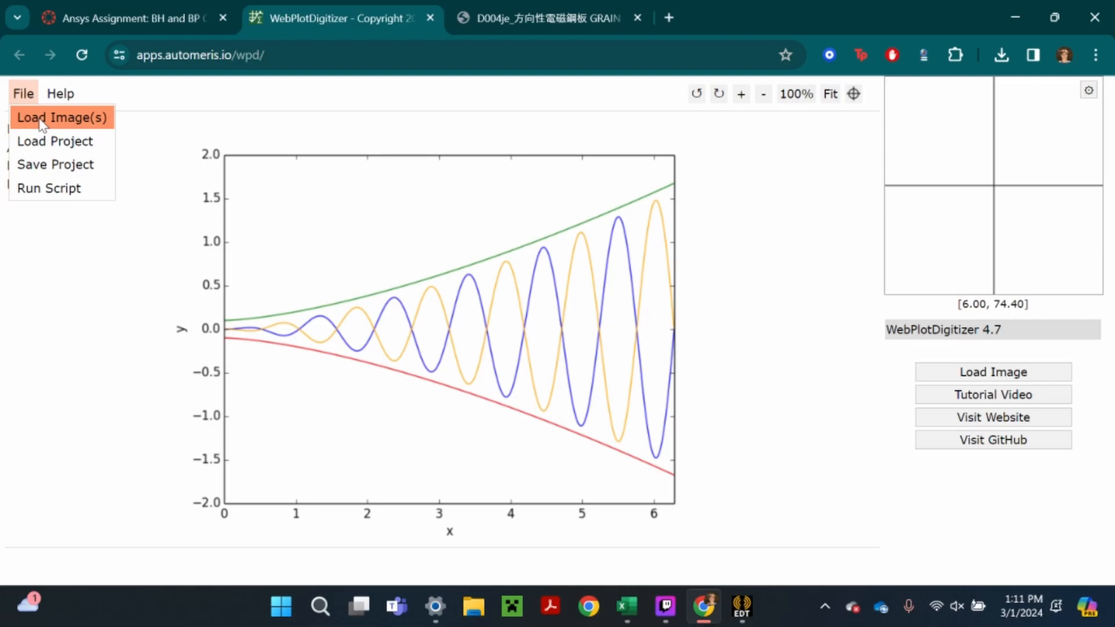
pyautogui.click(487, 193)
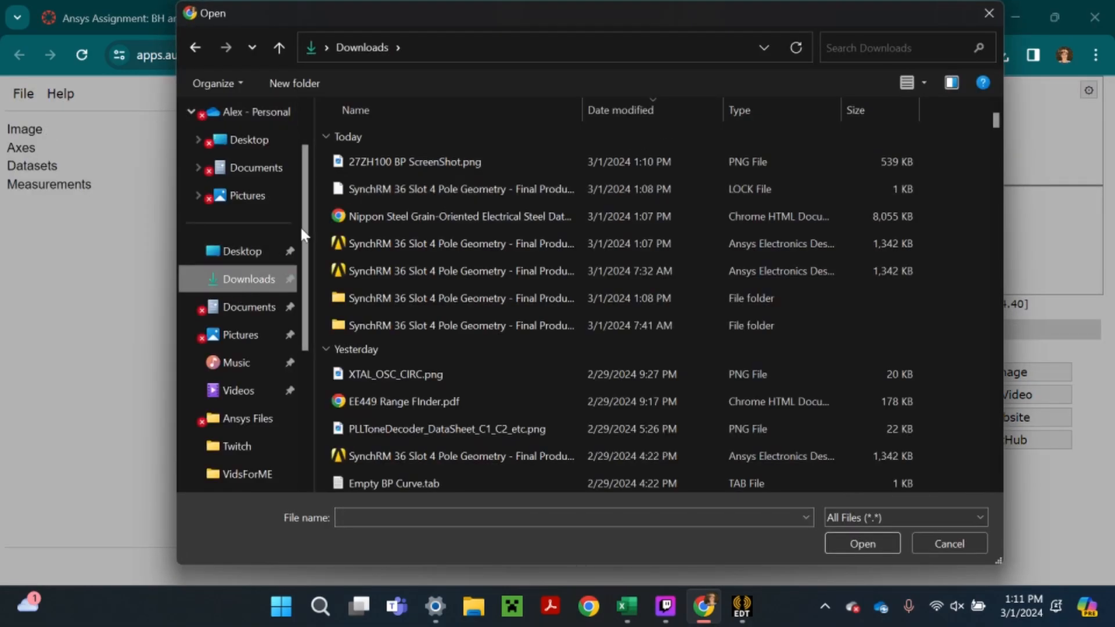
pyautogui.doubleClick(436, 162)
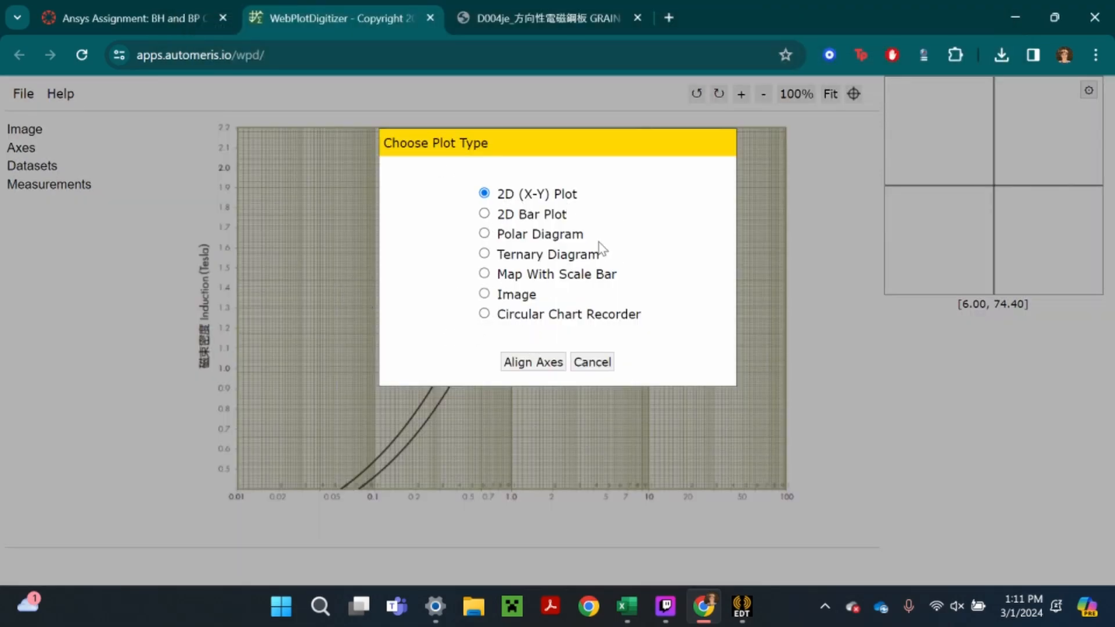
# Start aligning a 2D (X-Y) plot and mark X1 at 0.1, X2 at 10, Y1 at 1.0 and Y2 at 2.0 on the axes
pyautogui.click(538, 370)
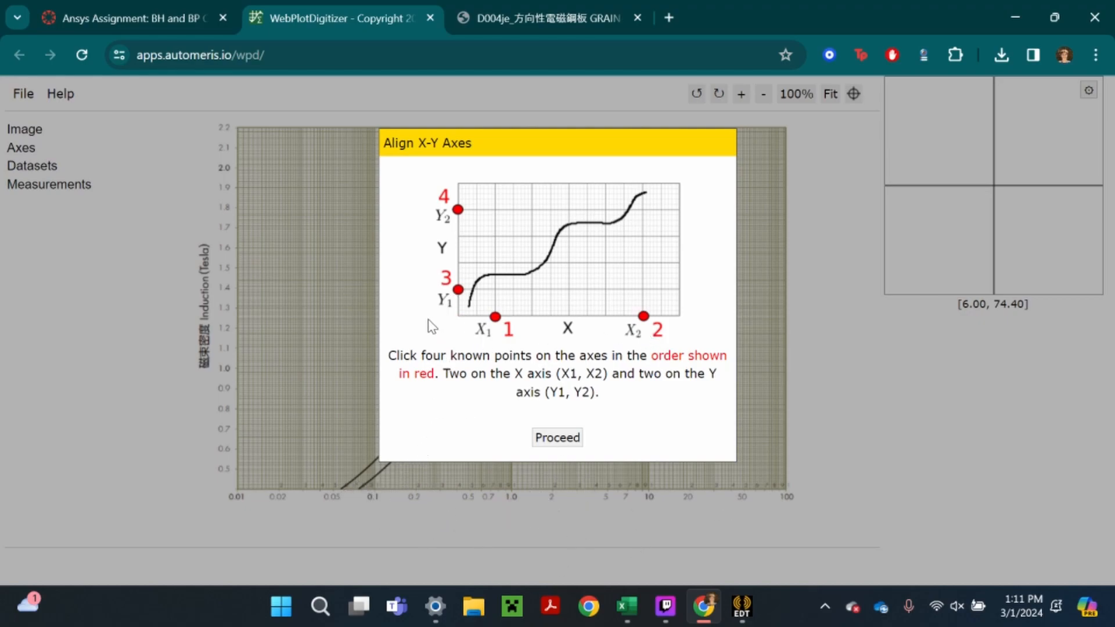
pyautogui.click(561, 440)
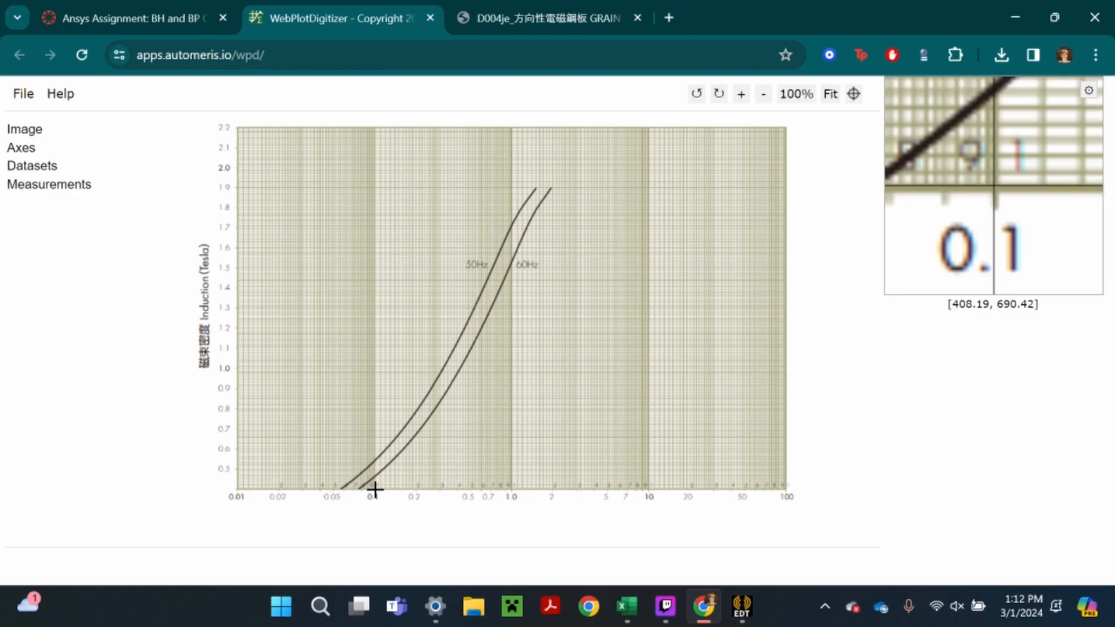
pyautogui.click(375, 490)
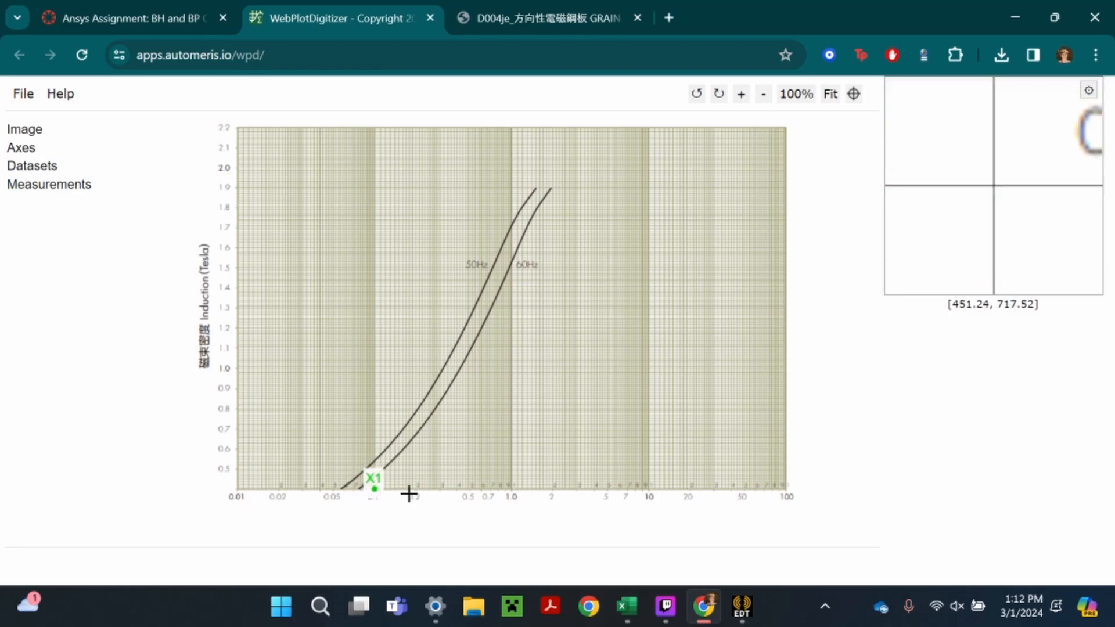
pyautogui.click(648, 490)
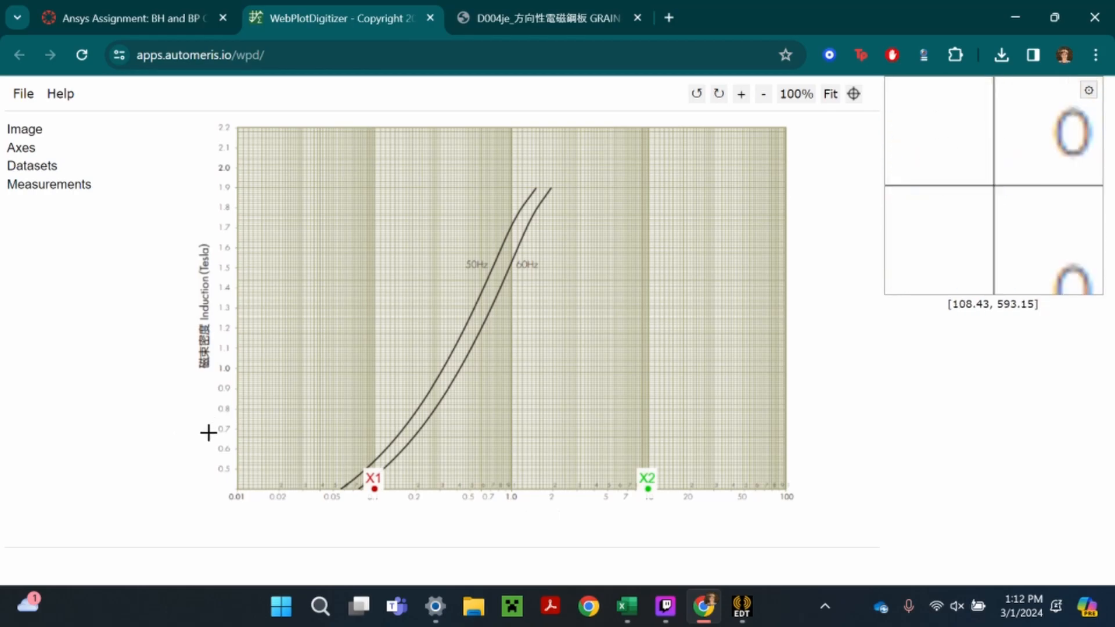
pyautogui.click(237, 368)
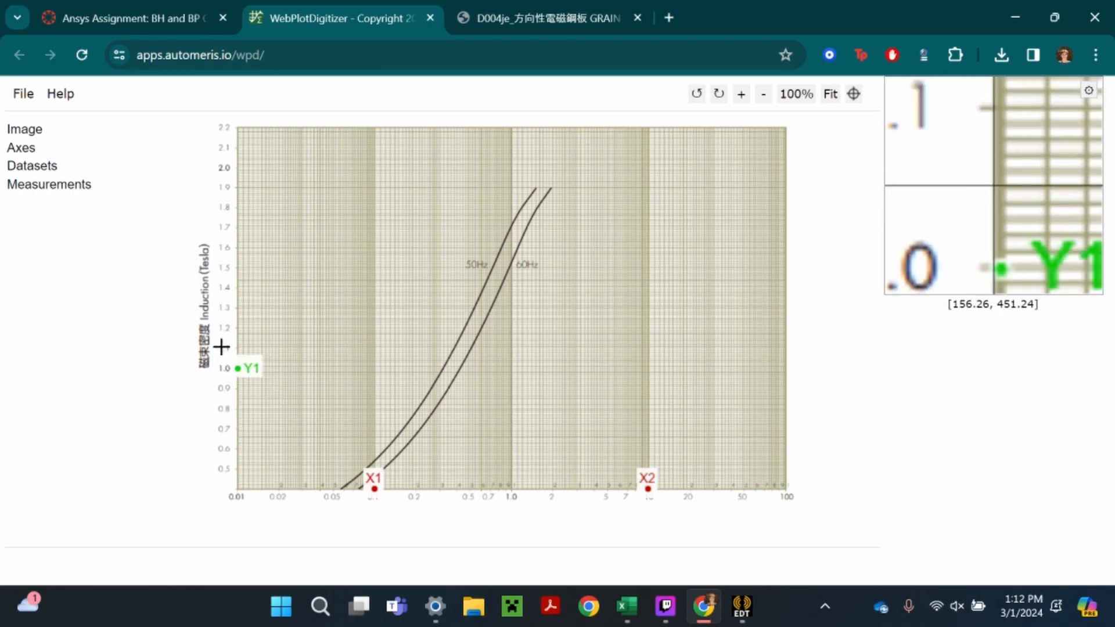
pyautogui.click(238, 168)
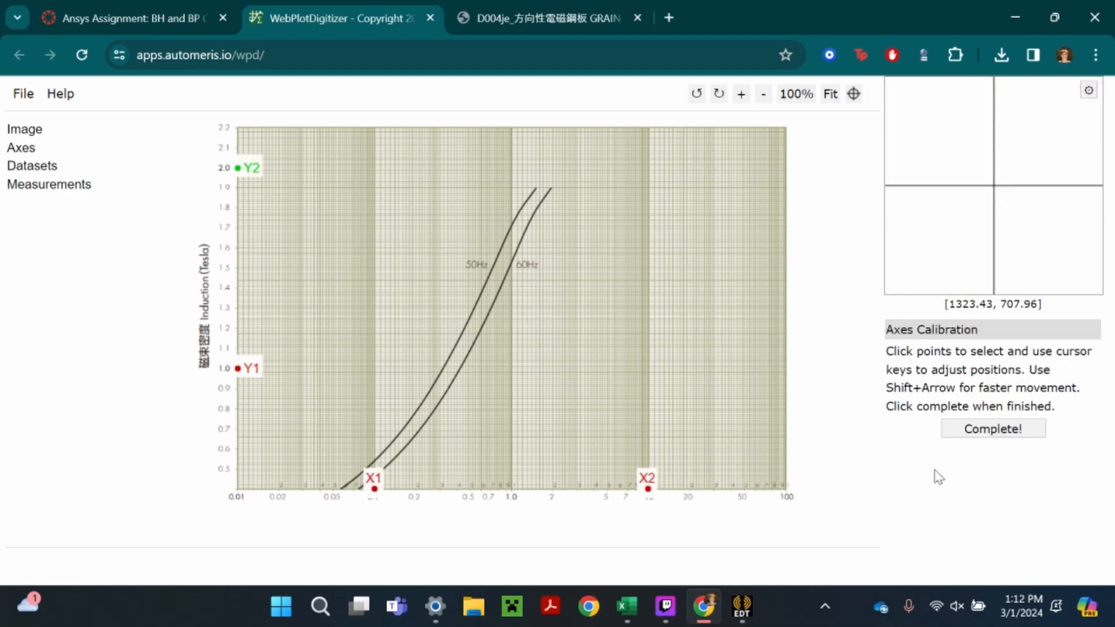
# Complete the point placement and calibrate the X-axis as log scale with Point 1 at 0.1 and Point 2 at 10
pyautogui.click(993, 429)
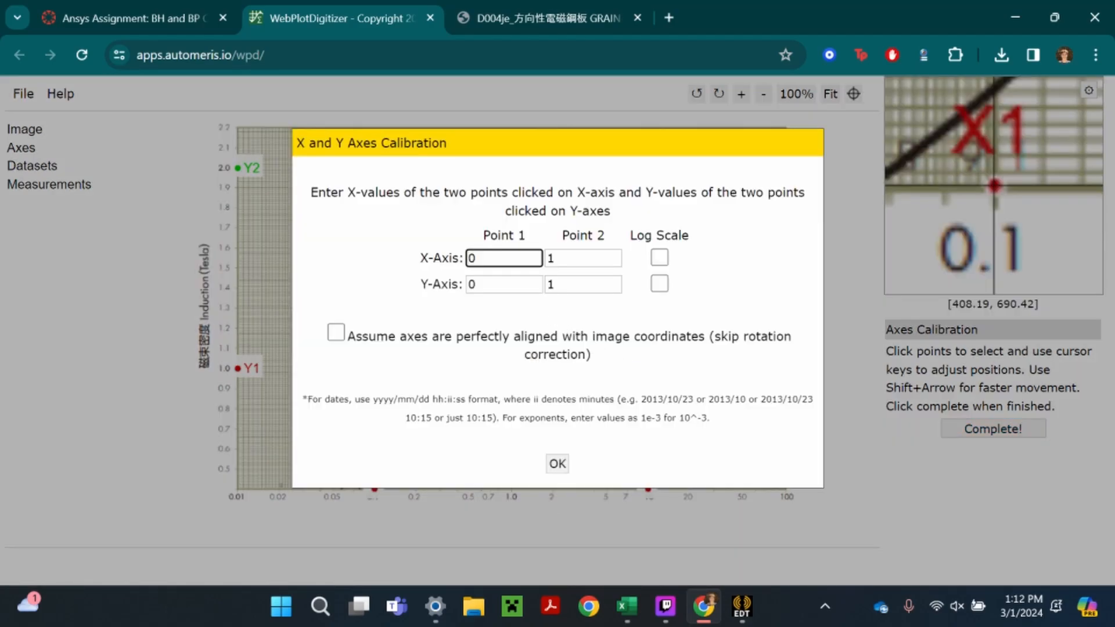
pyautogui.moveTo(529, 142); pyautogui.dragTo(671, 107)
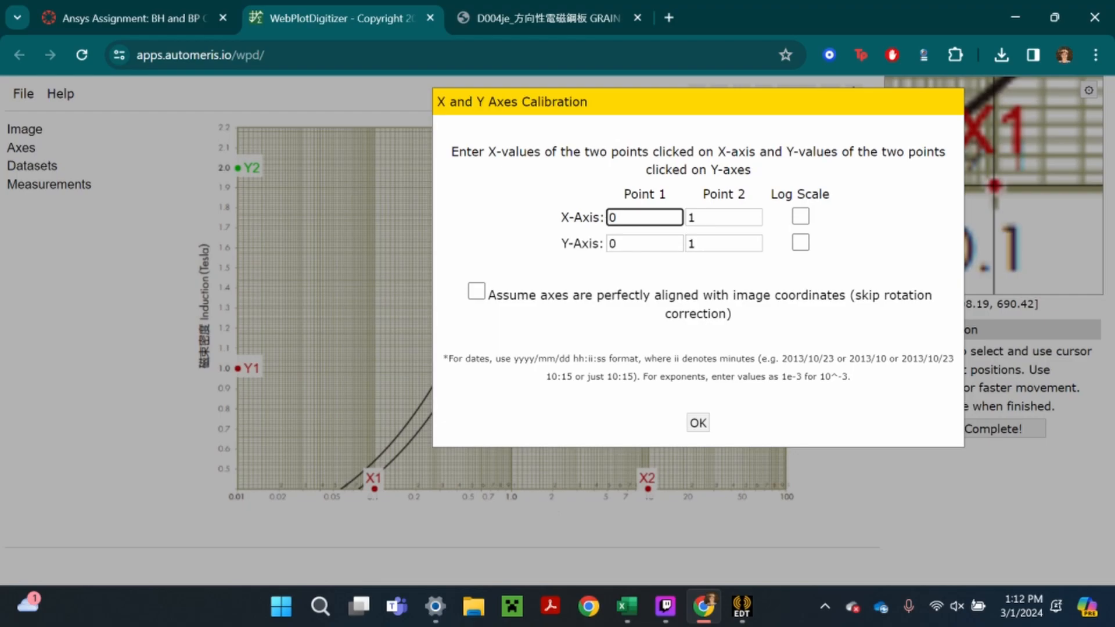
pyautogui.click(799, 218)
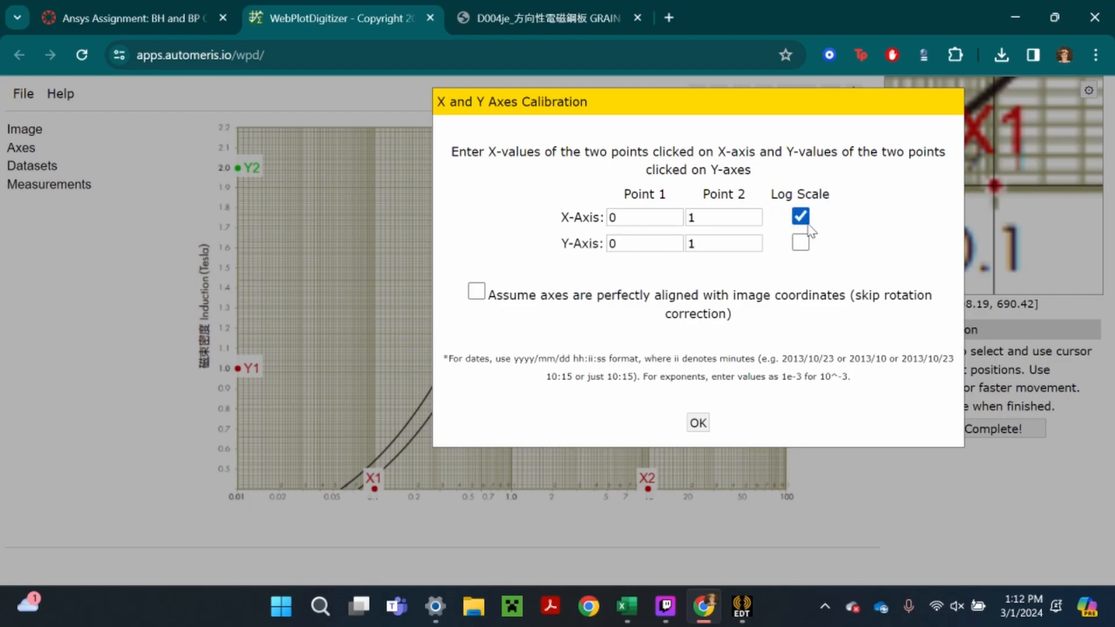
pyautogui.click(644, 217)
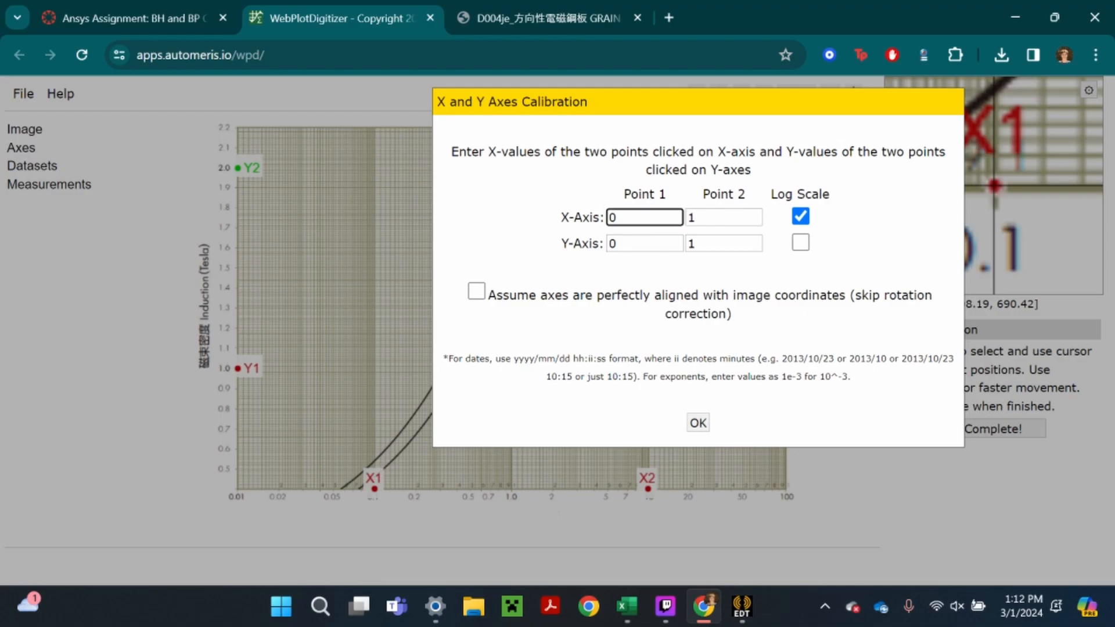
pyautogui.write('.1')
pyautogui.click(723, 217)
pyautogui.write('0')
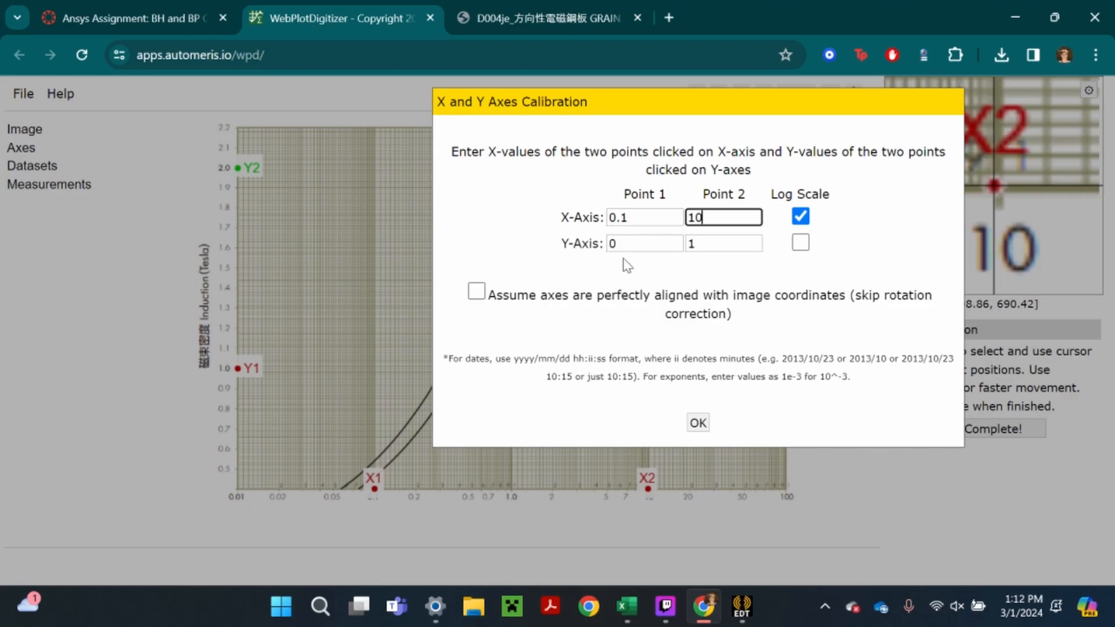
# Calibrate the Y-axis on a linear scale with Point 1 at 1 and Point 2 at 2, and accept the calibration
pyautogui.click(614, 244)
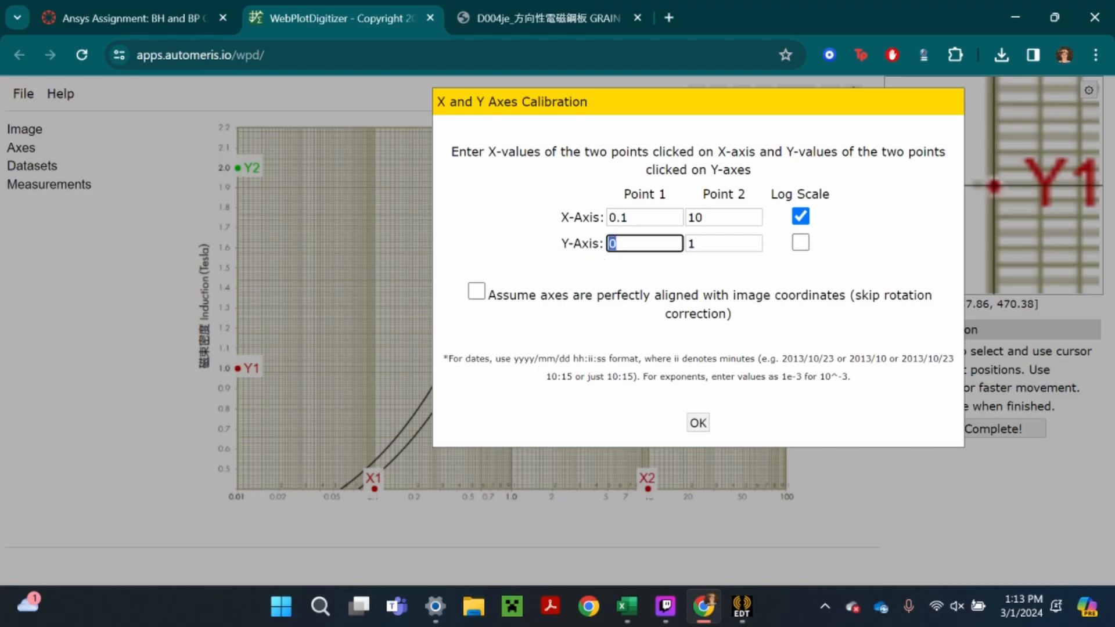
pyautogui.write('1')
pyautogui.press('Tab')
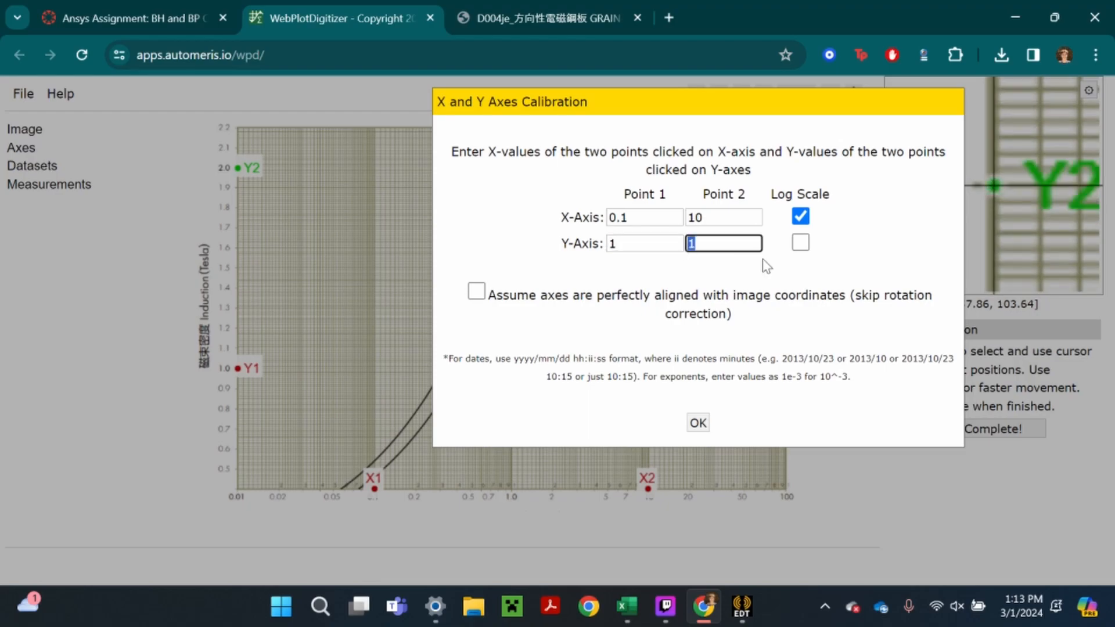
pyautogui.write('2')
pyautogui.click(729, 405)
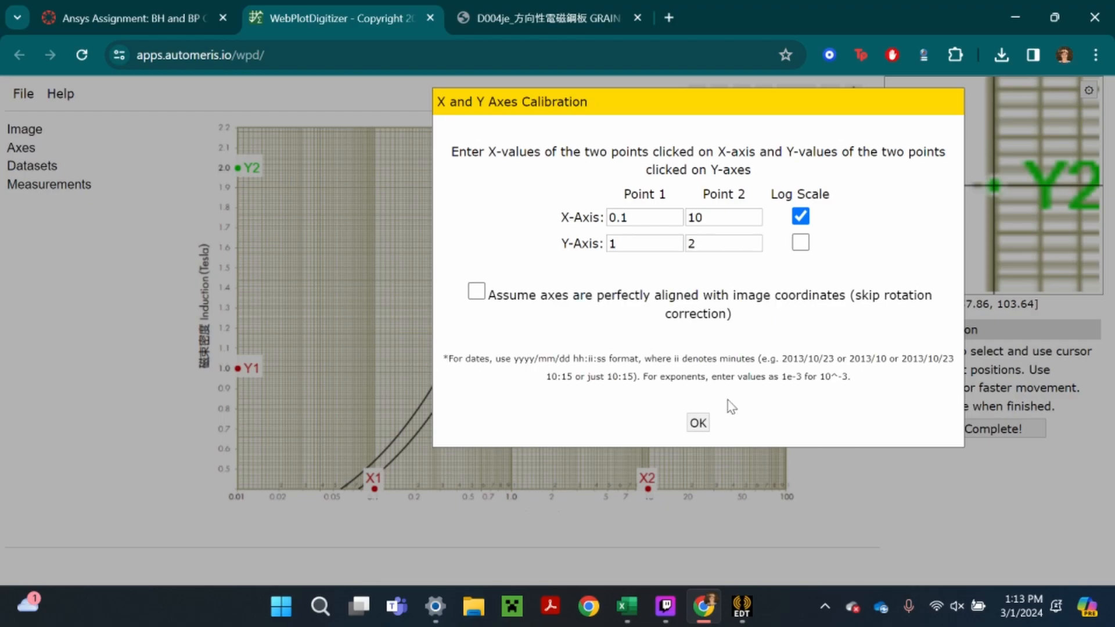
pyautogui.click(697, 423)
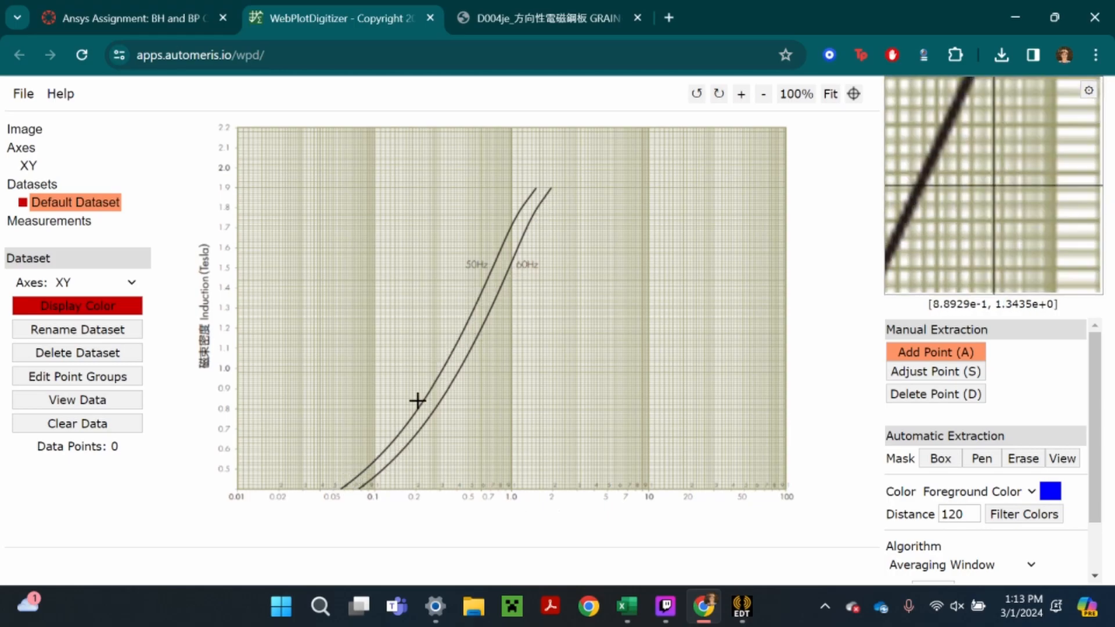
# Place 16 data points along the 50Hz curve, from its lower end near 0.41 Tesla up to its upper end at 1.9 Tesla
pyautogui.click(342, 487)
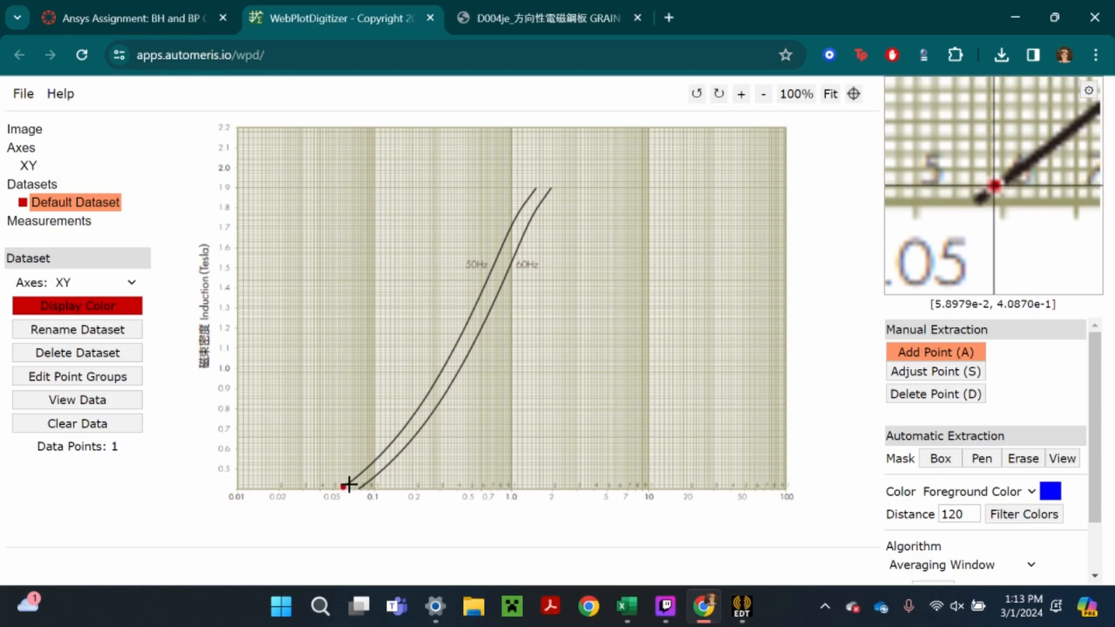
pyautogui.click(357, 476)
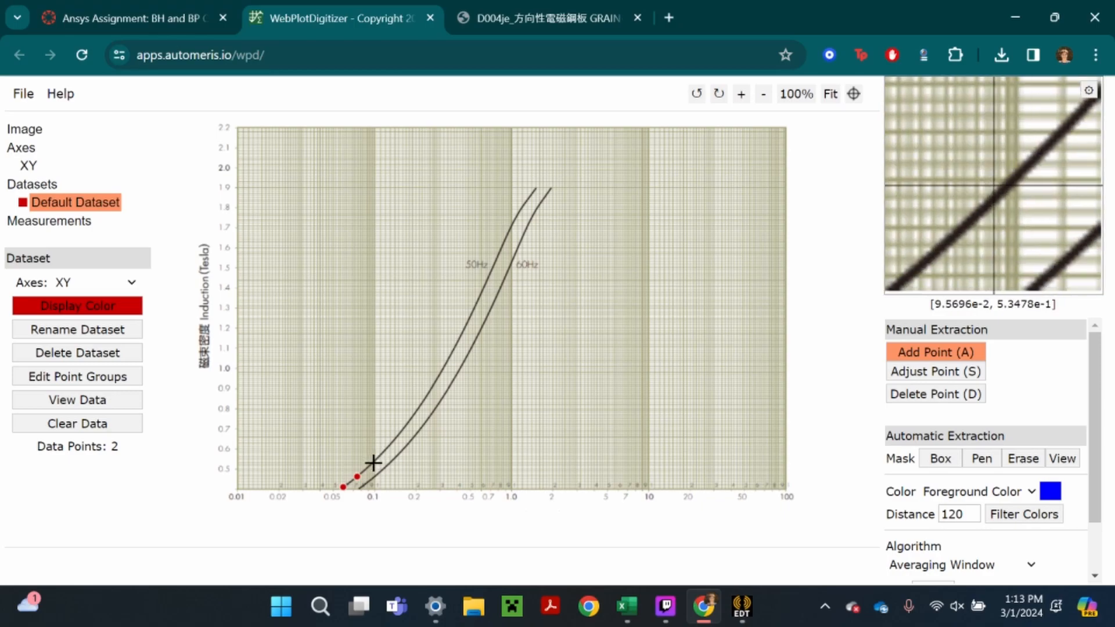
pyautogui.click(374, 463)
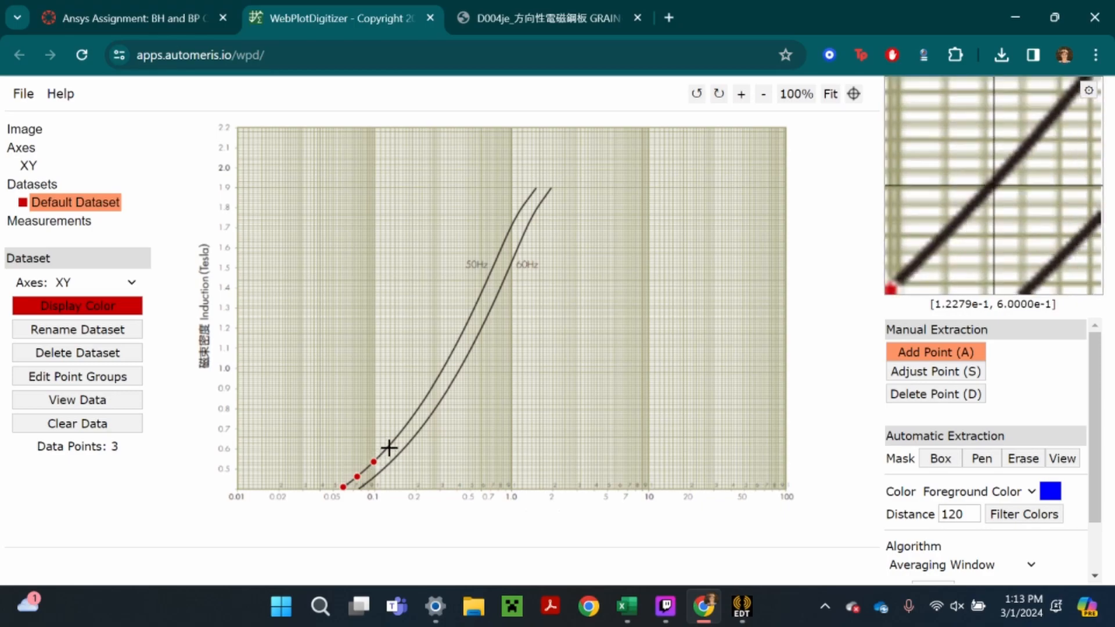
pyautogui.click(390, 445)
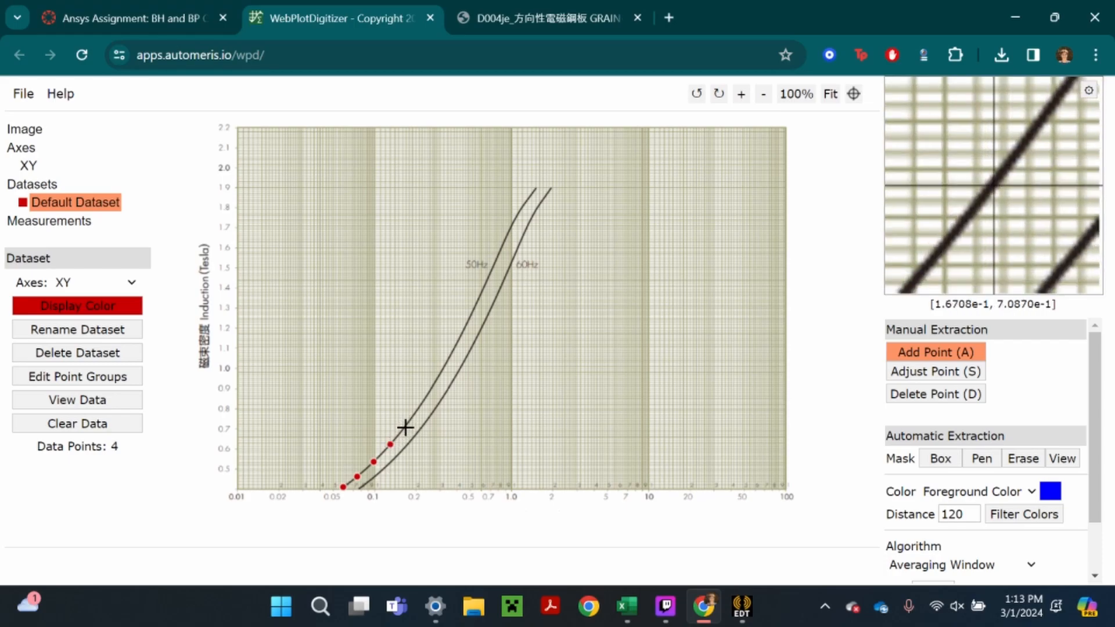
pyautogui.click(404, 427)
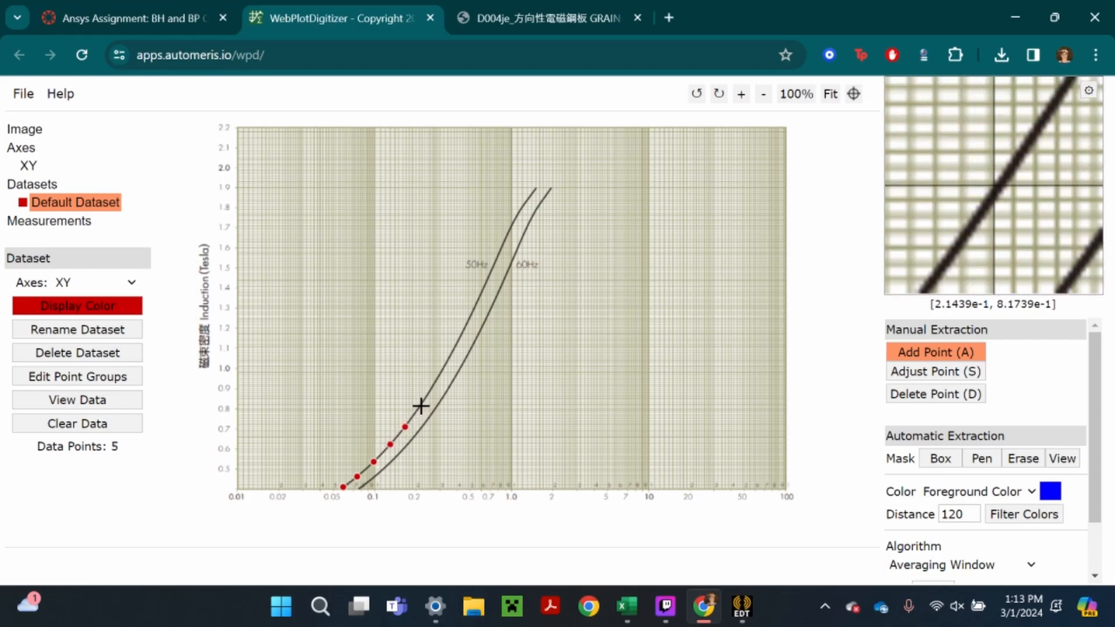
pyautogui.click(421, 405)
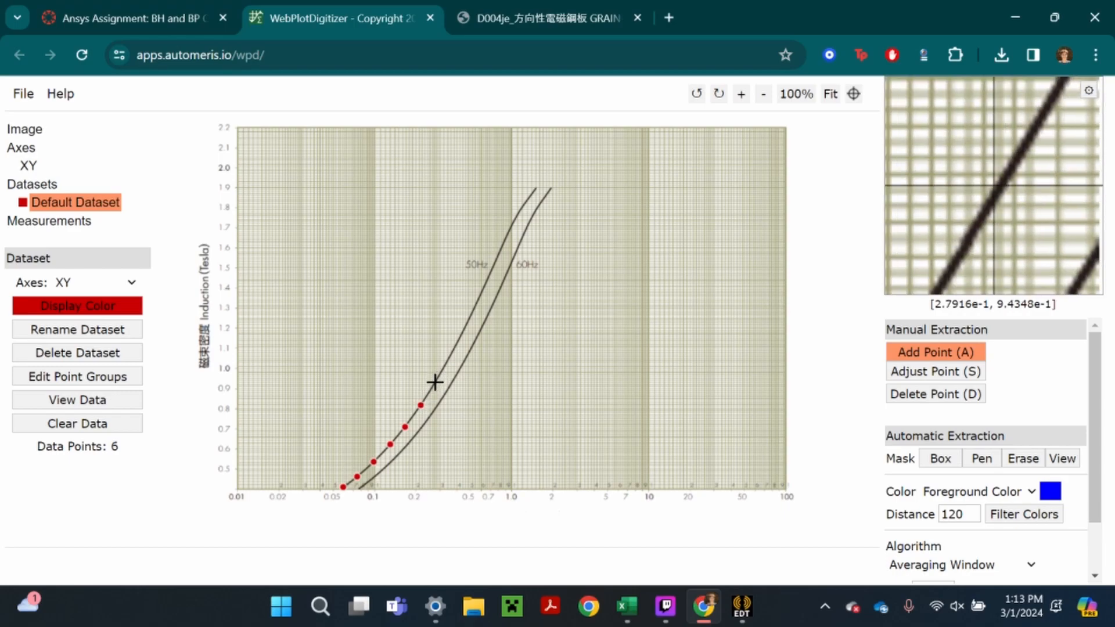
pyautogui.click(435, 382)
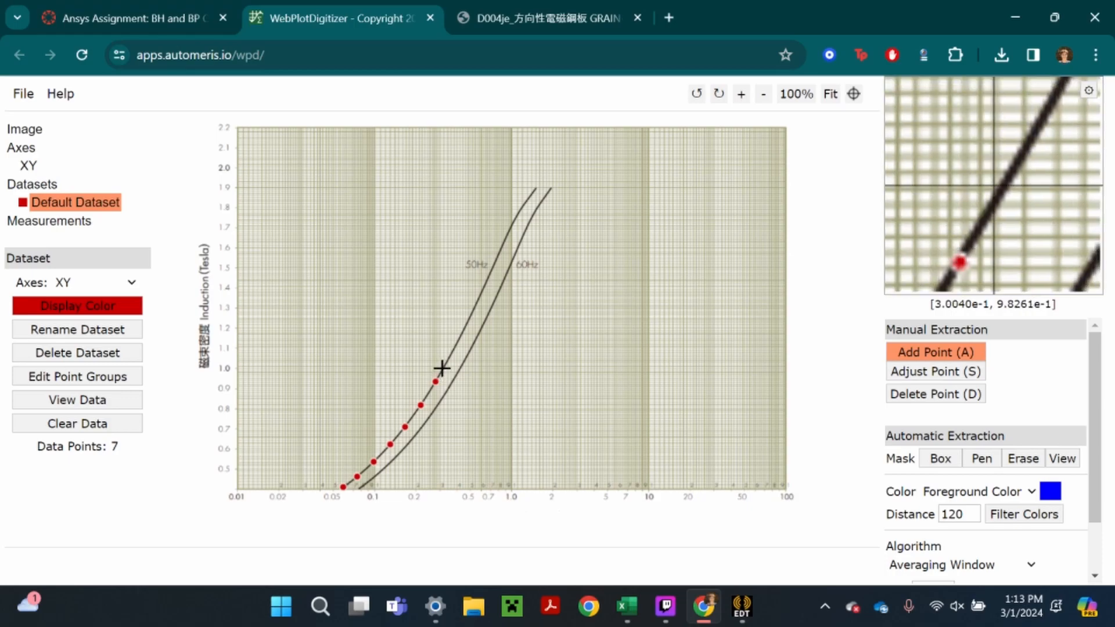
pyautogui.click(450, 357)
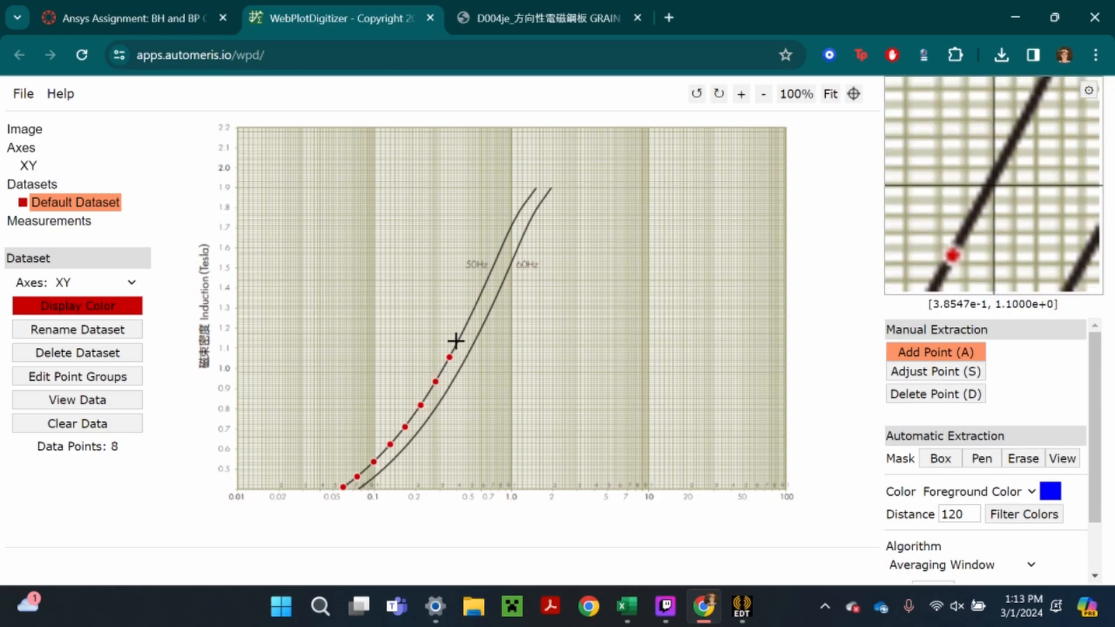
pyautogui.click(462, 335)
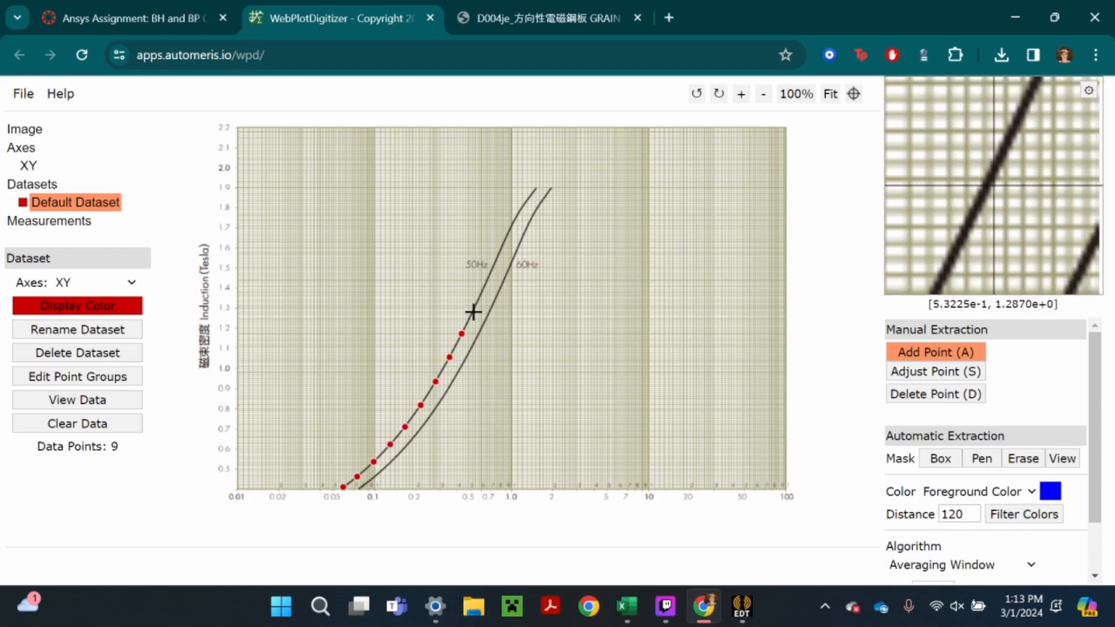
pyautogui.click(473, 311)
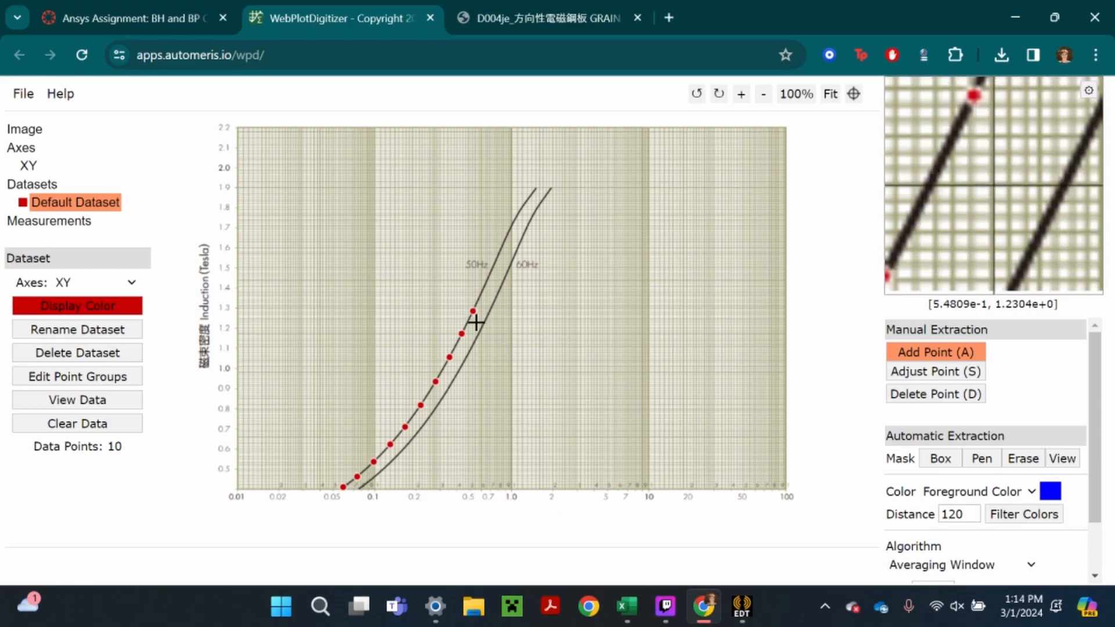
pyautogui.click(488, 280)
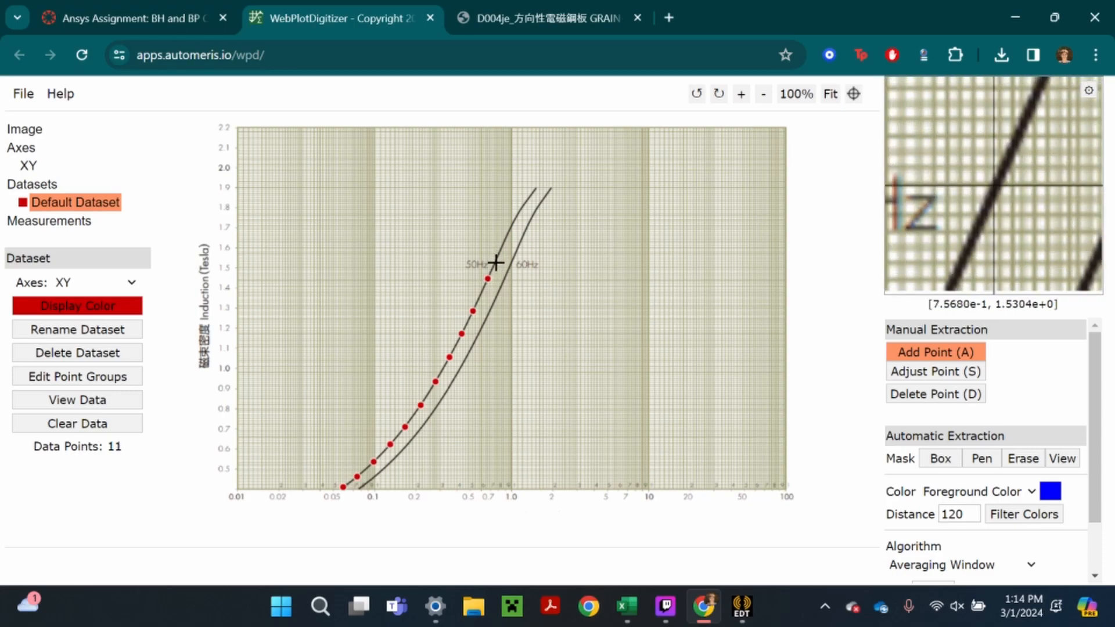
pyautogui.click(495, 261)
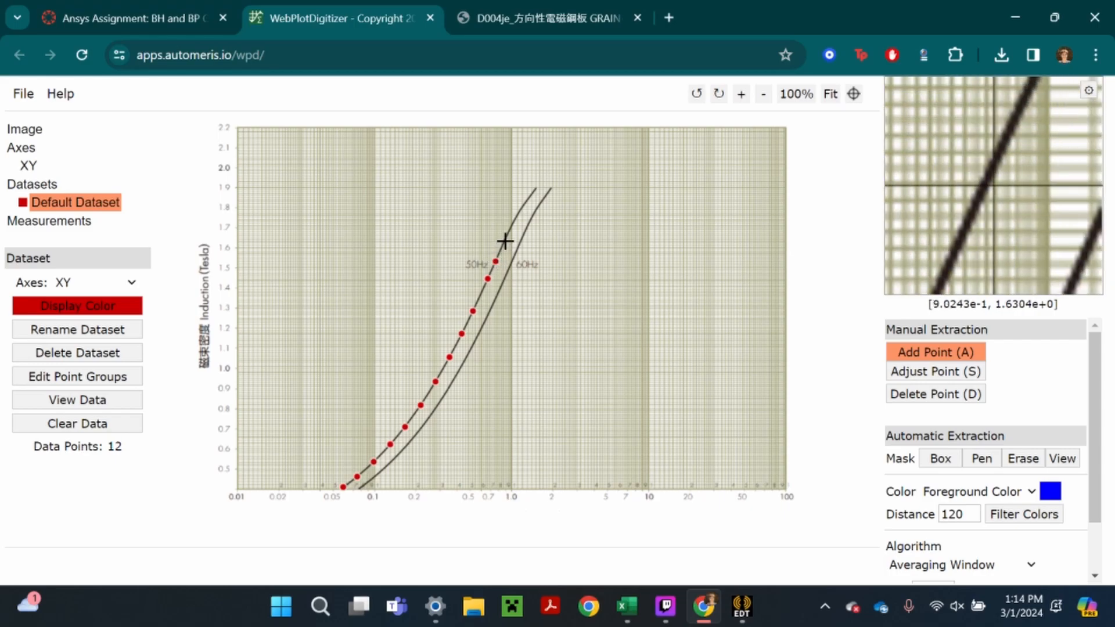
pyautogui.click(505, 239)
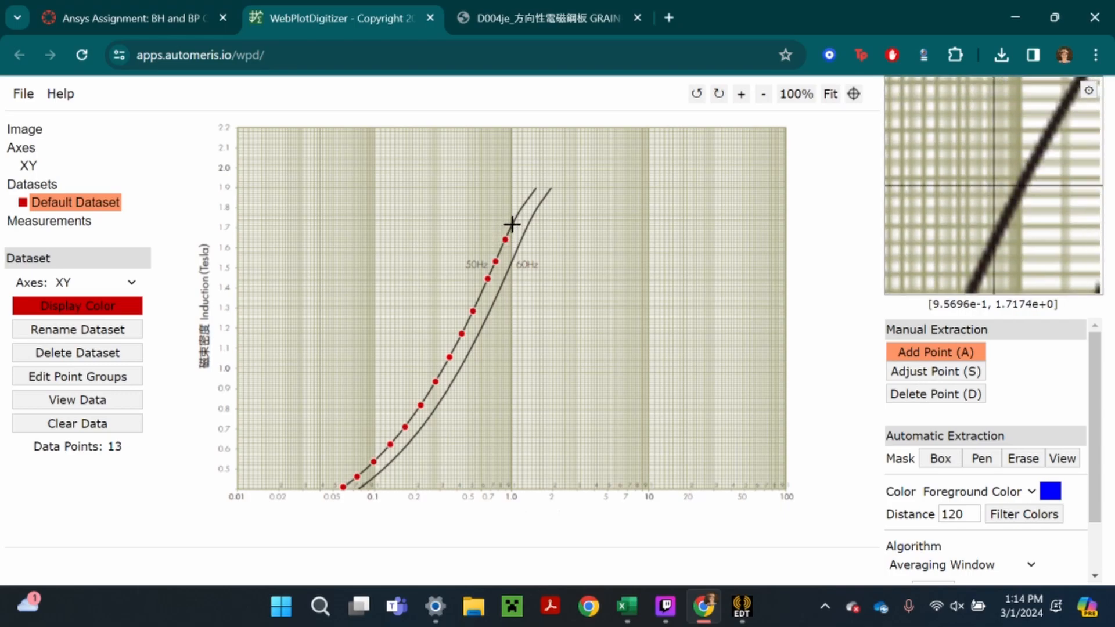
pyautogui.click(515, 219)
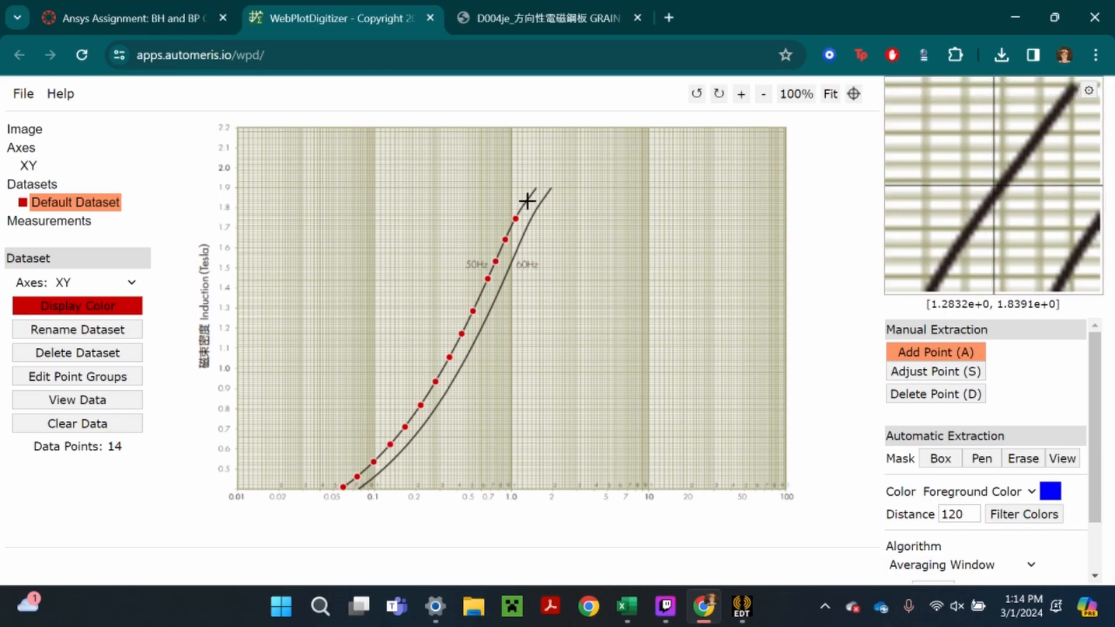
pyautogui.click(527, 200)
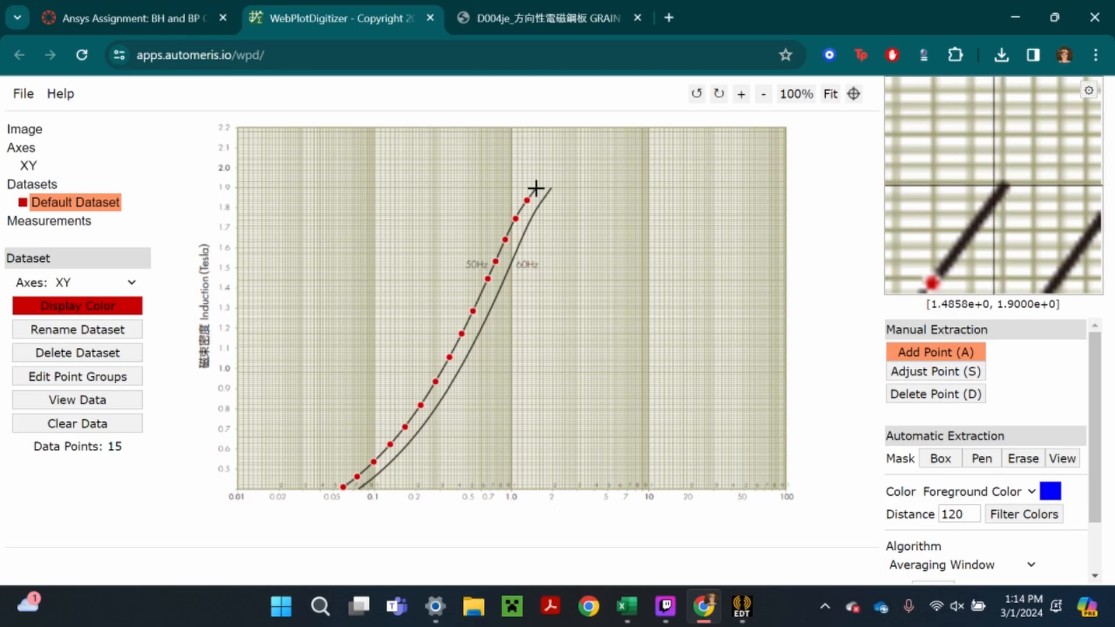
pyautogui.click(535, 188)
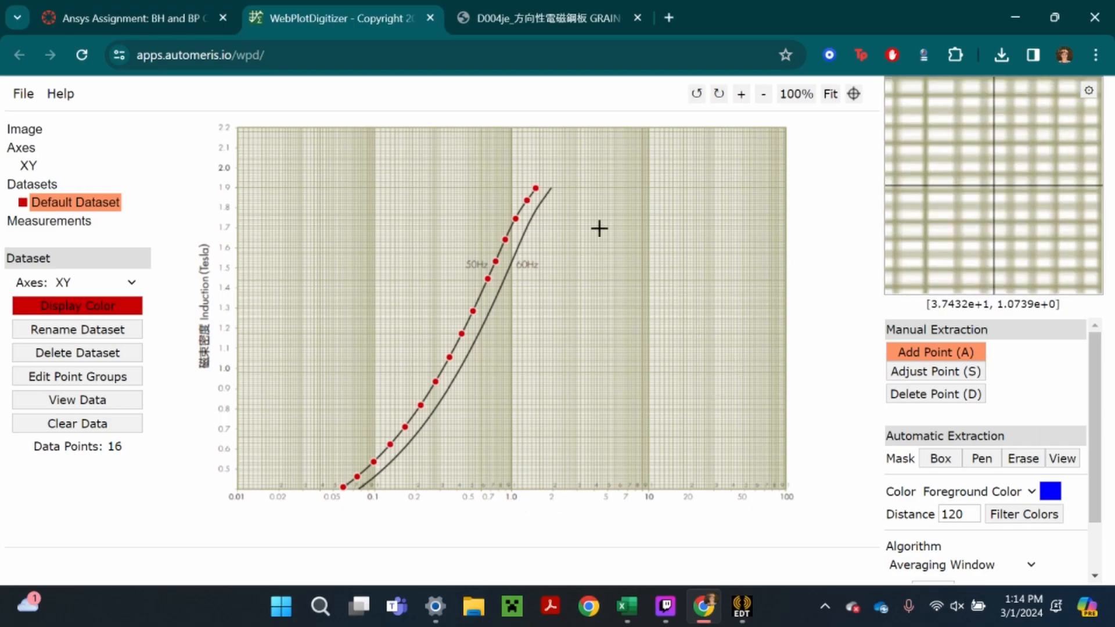
# Download the empty BP curve .TAB file from the assignment page and show the Downloads folder in File Explorer
pyautogui.click(135, 8)
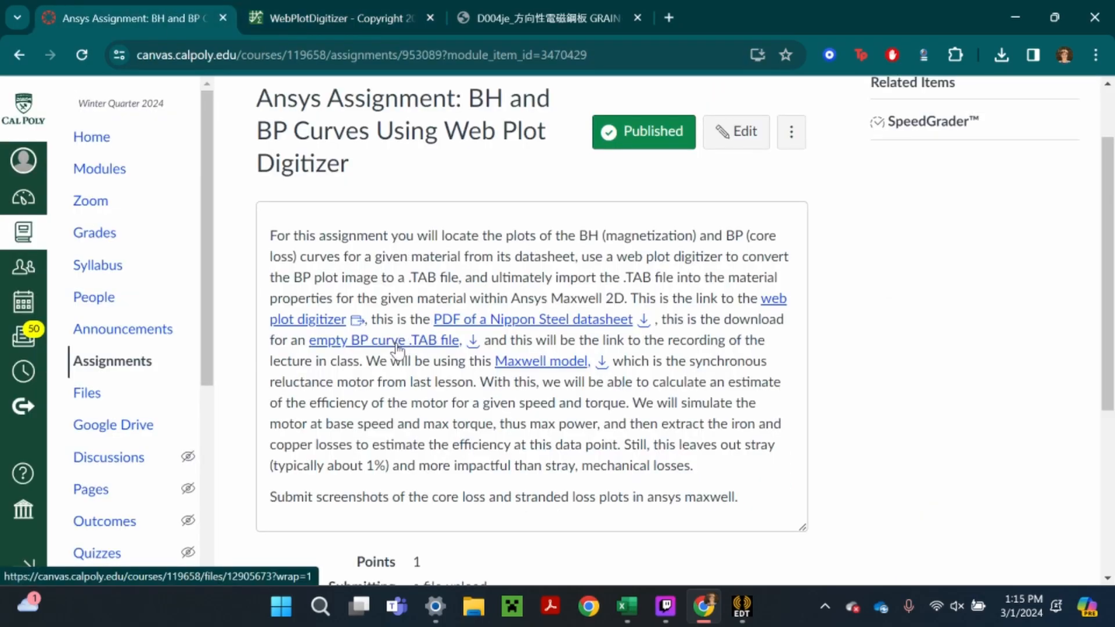
pyautogui.click(474, 341)
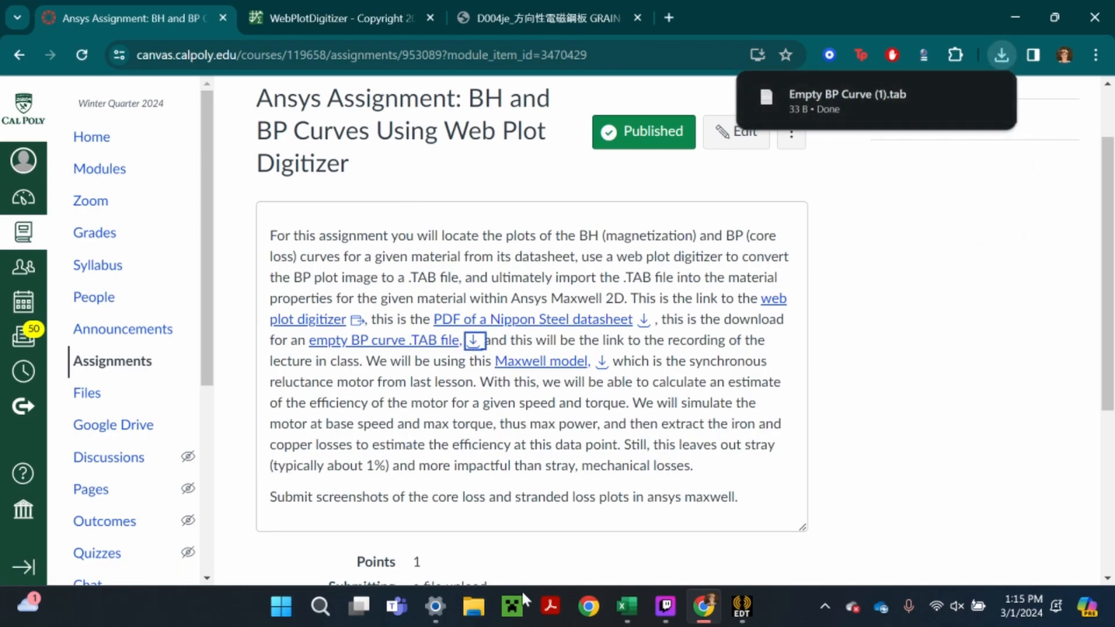
pyautogui.click(480, 620)
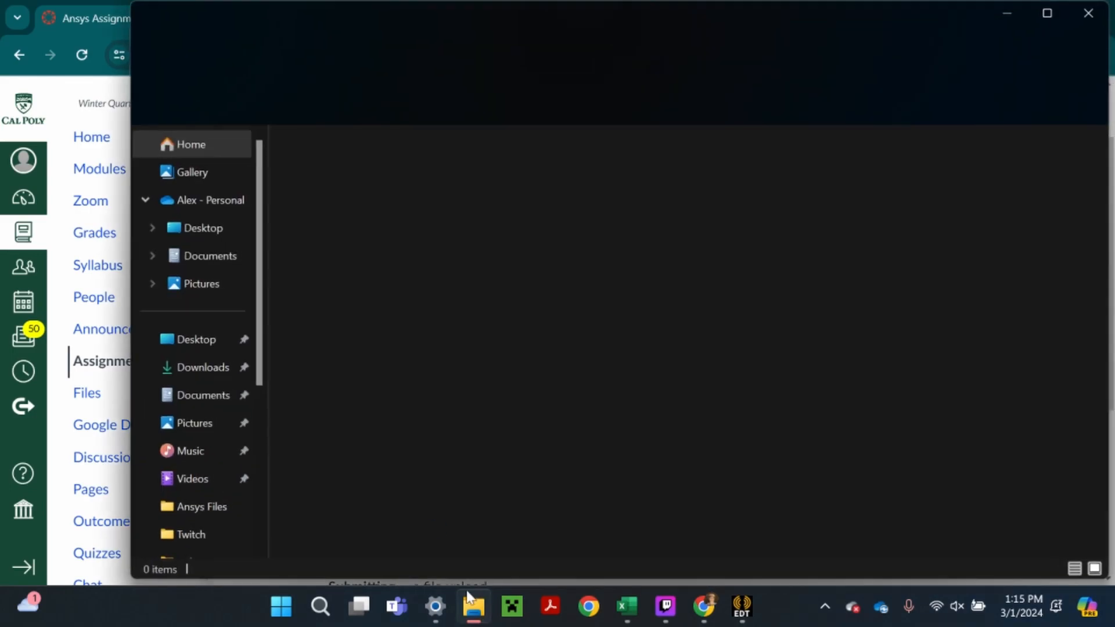
pyautogui.click(186, 368)
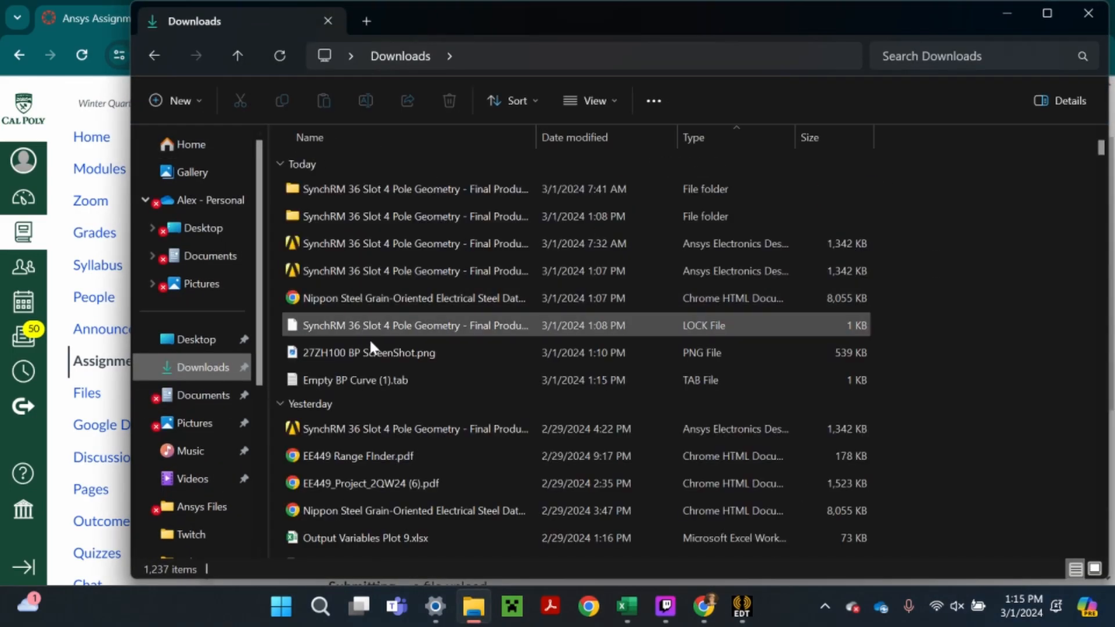
# Rename "Empty BP Curve (1).tab" as "Nippon Steel 27ZH100 BP Curve 50Hz.tab"
pyautogui.rightClick(371, 379)
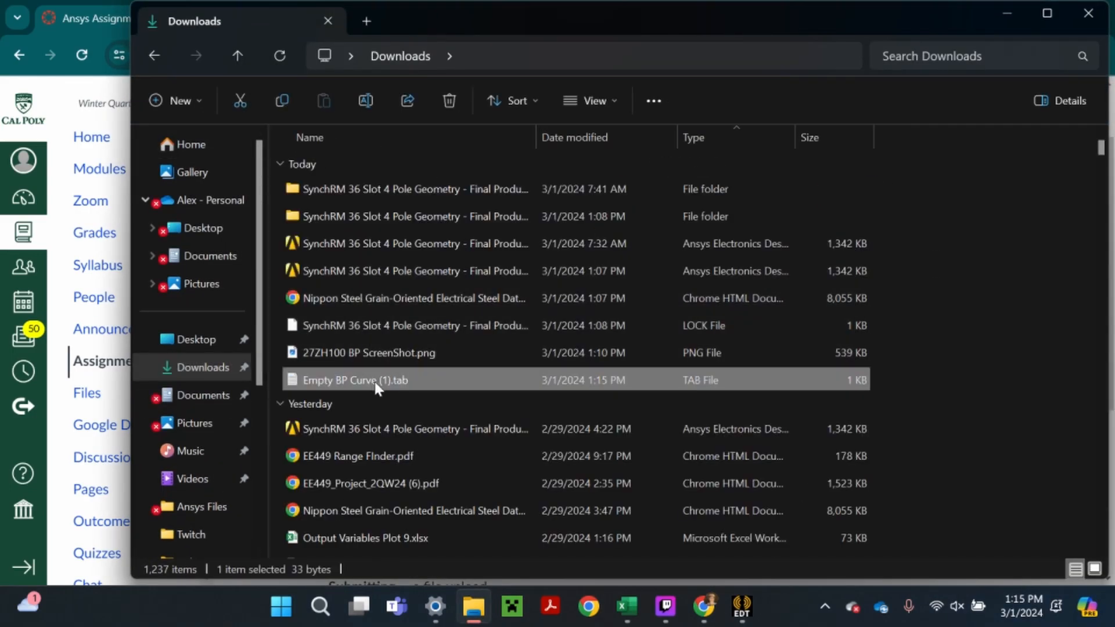
pyautogui.click(458, 400)
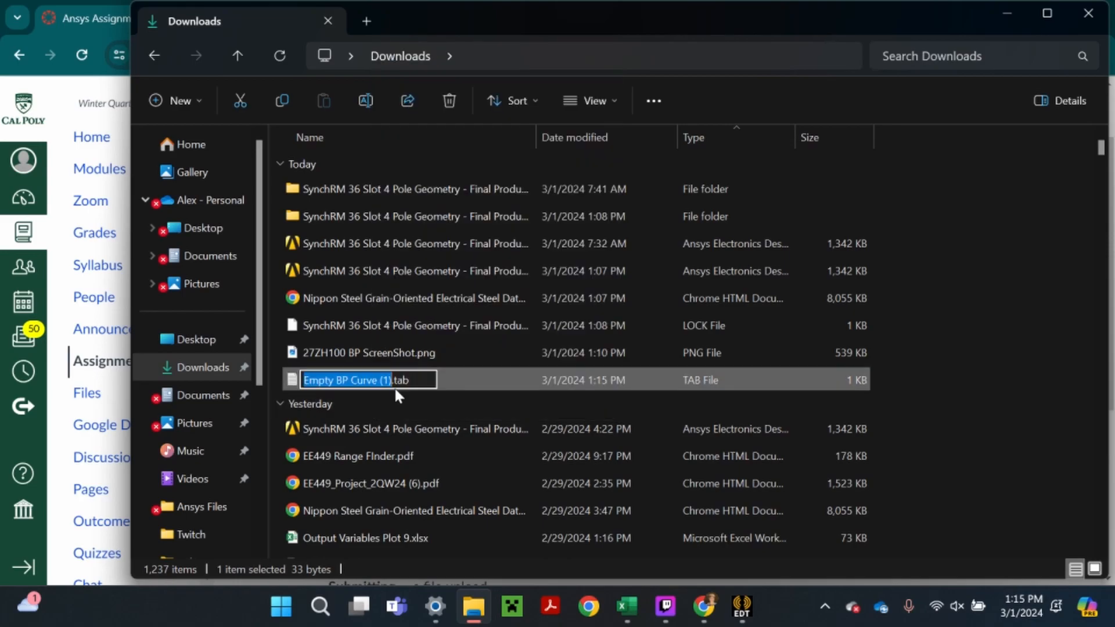
pyautogui.write('Nippon St')
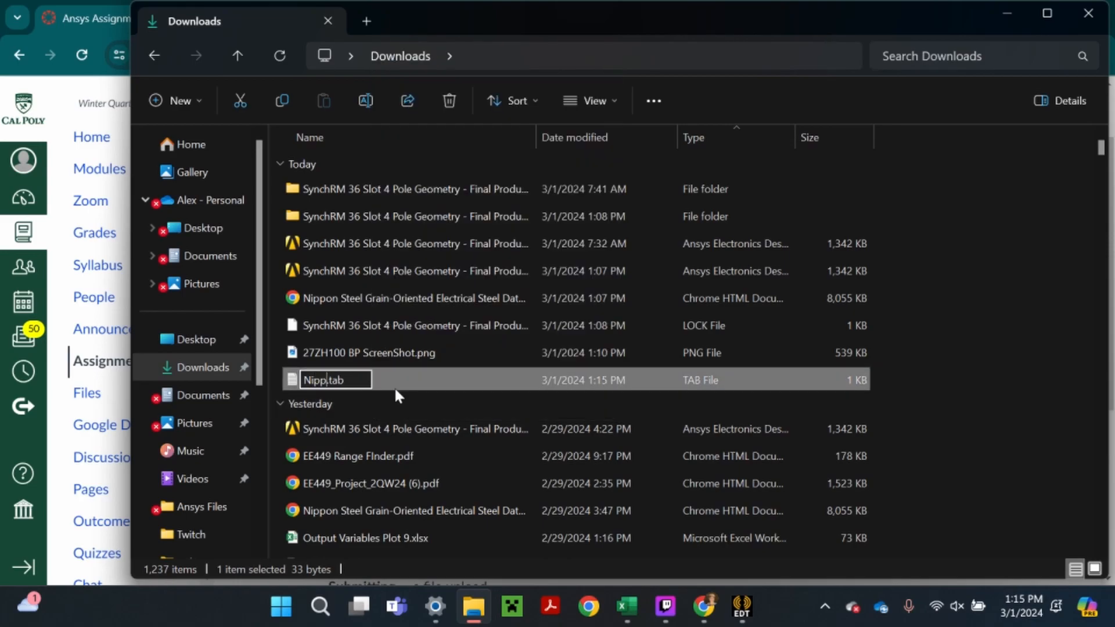
pyautogui.write('eel')
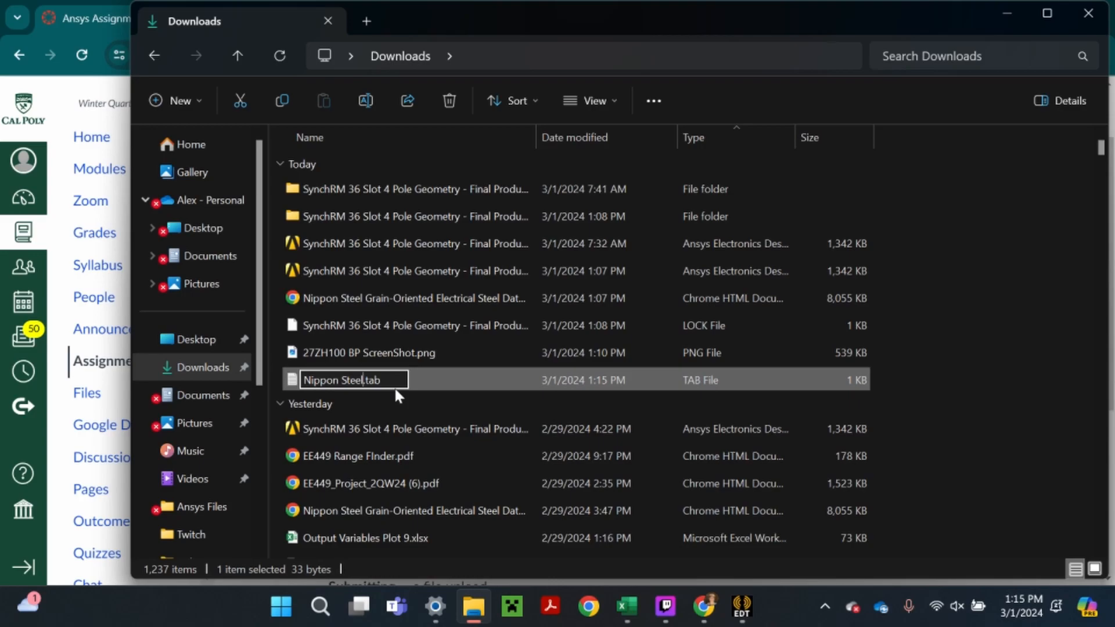
pyautogui.write(' 27ZH10')
pyautogui.write('0 BP C')
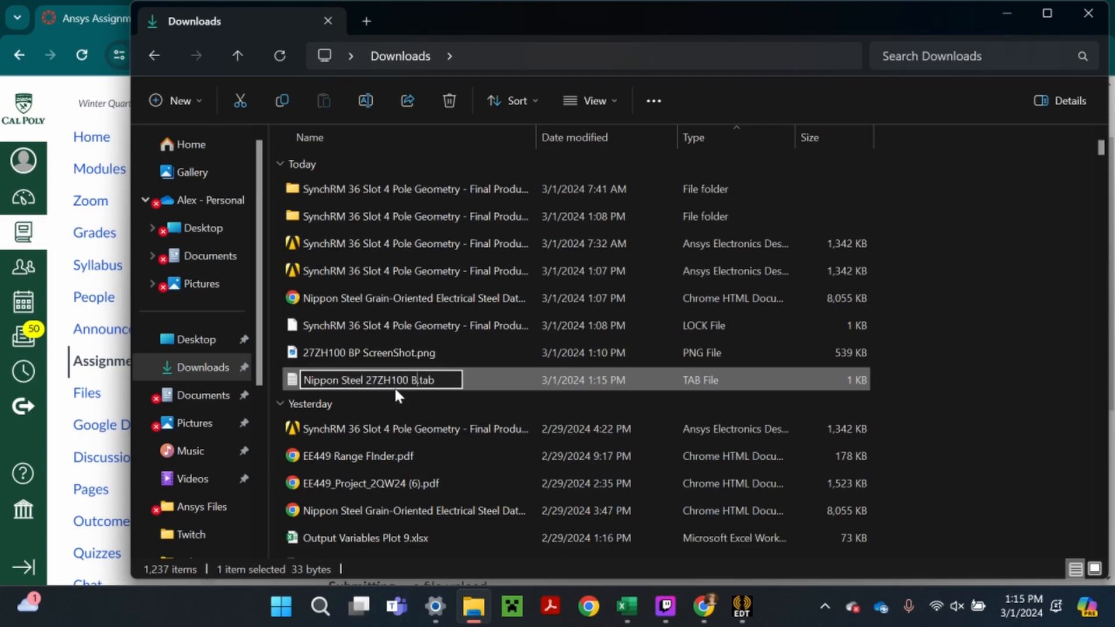
pyautogui.write('urve 50')
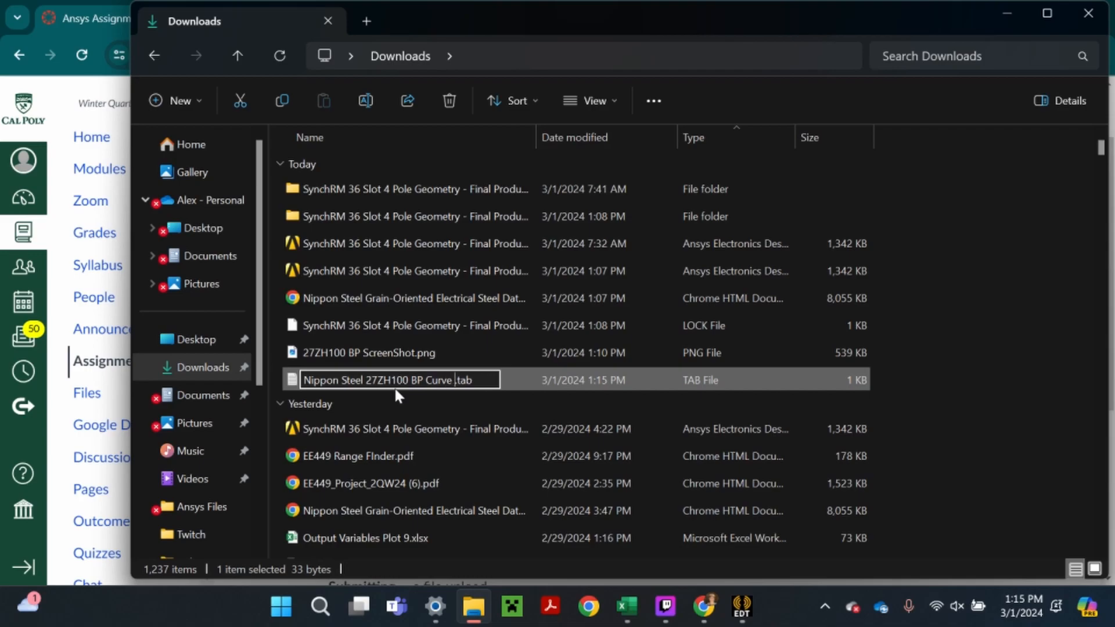
pyautogui.write('Hz')
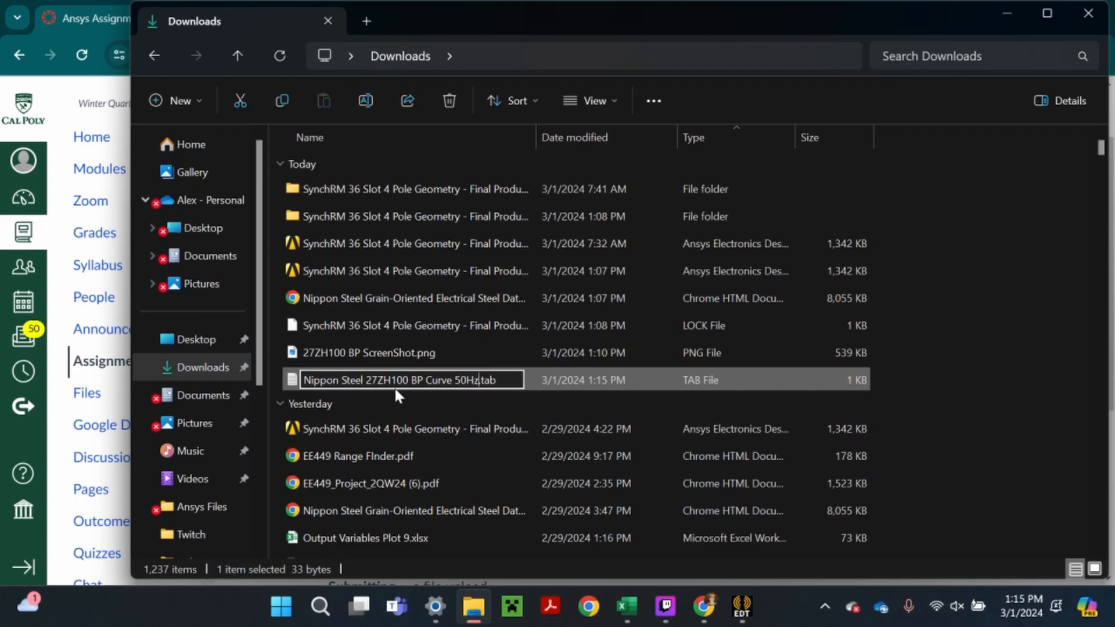
pyautogui.press('Return')
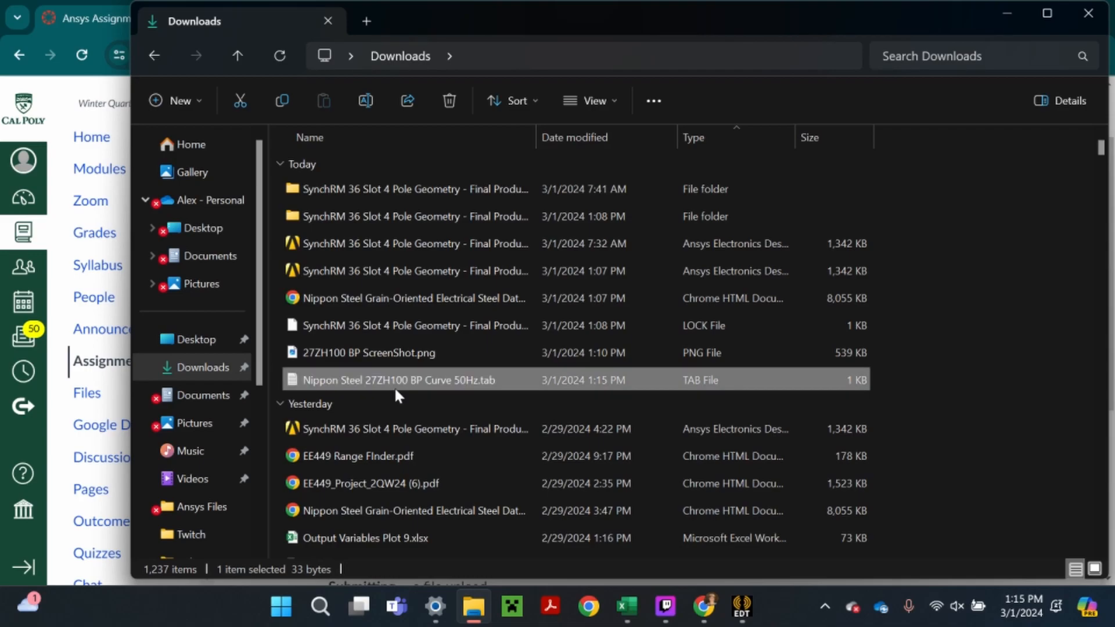
# Return to WebPlotDigitizer in the browser and display the acquired data of the Default Dataset
pyautogui.click(709, 619)
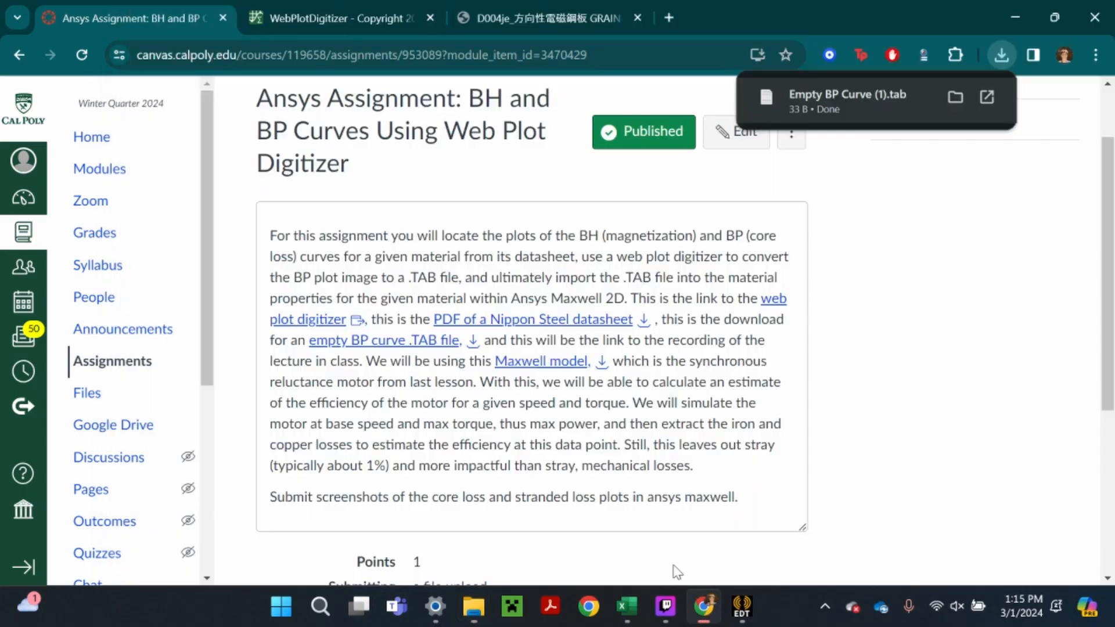
pyautogui.click(305, 7)
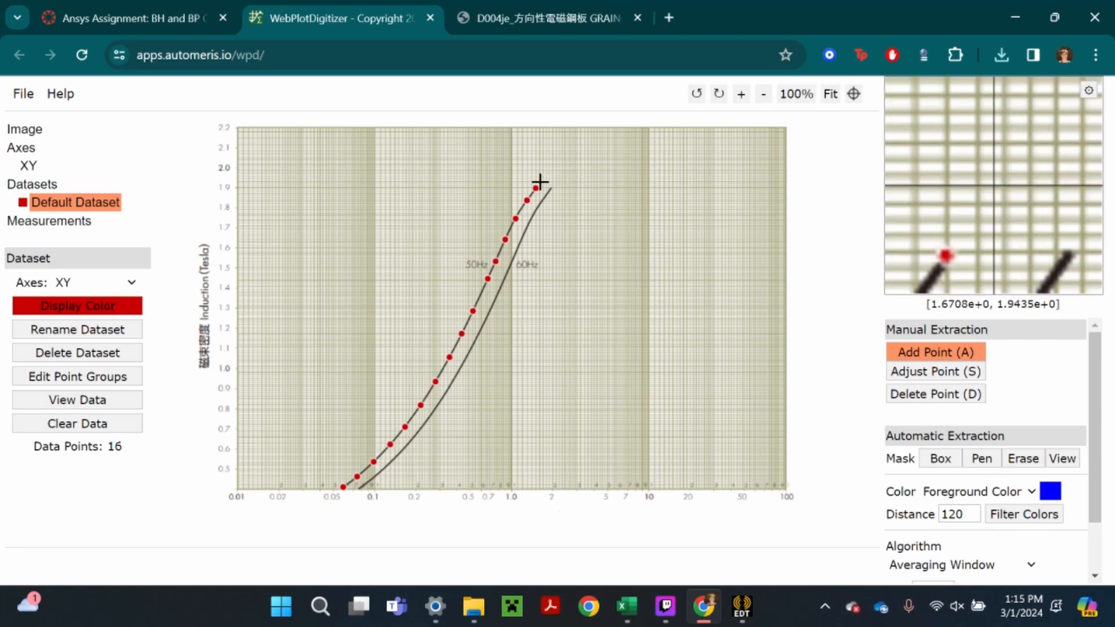
pyautogui.click(77, 400)
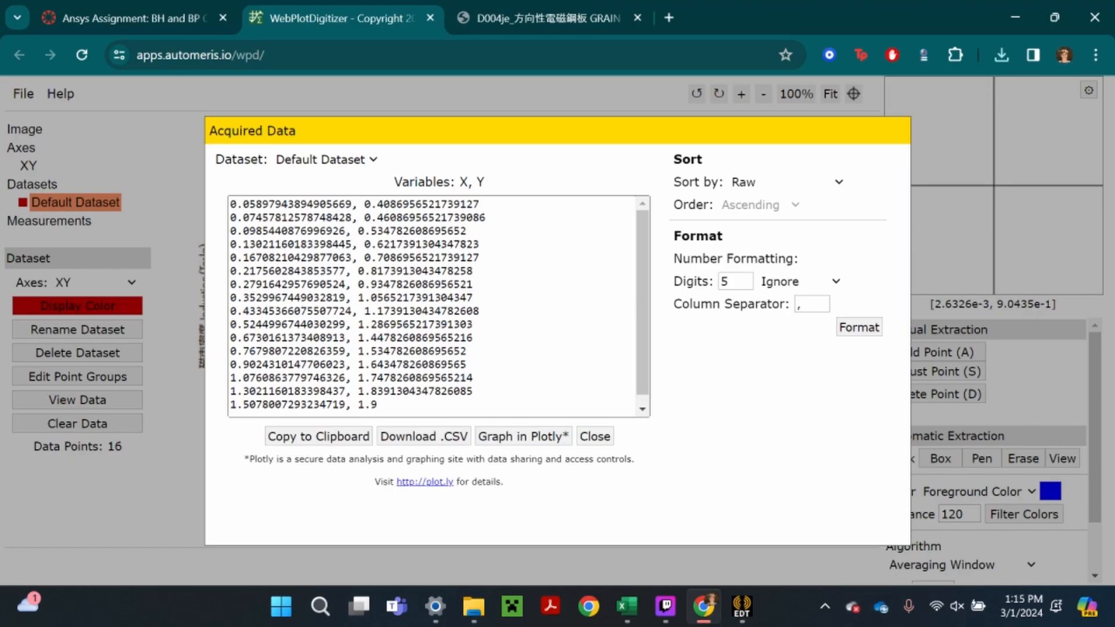
# Open "Nippon Steel 27ZH100 BP Curve 50Hz.tab" from the Downloads folder and place the cursor on the empty line below the 0 0 row
pyautogui.click(474, 606)
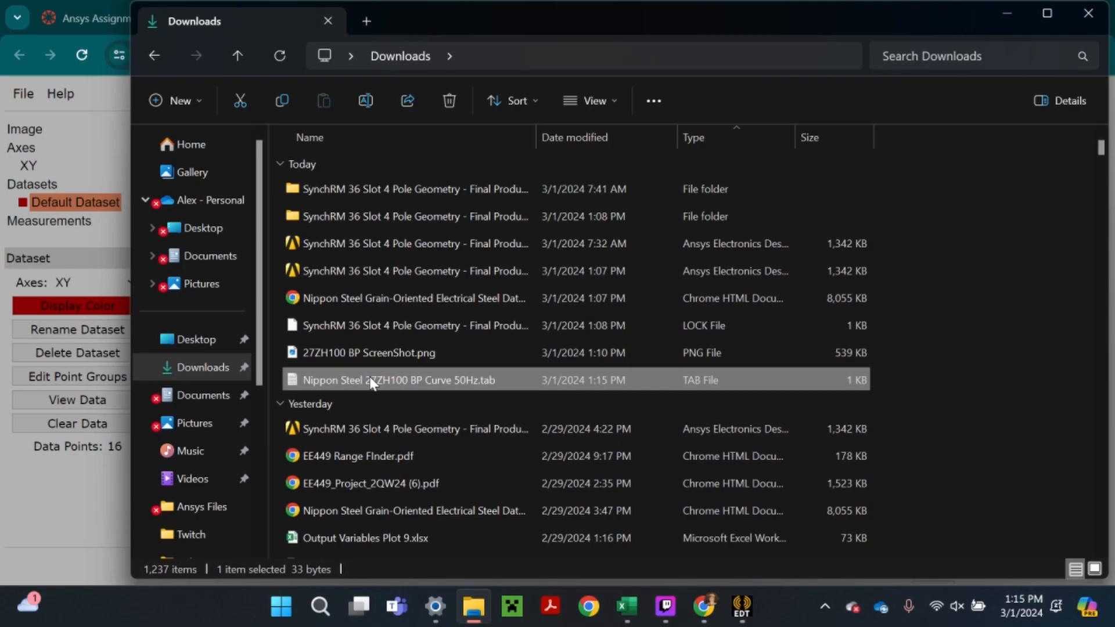
pyautogui.doubleClick(405, 383)
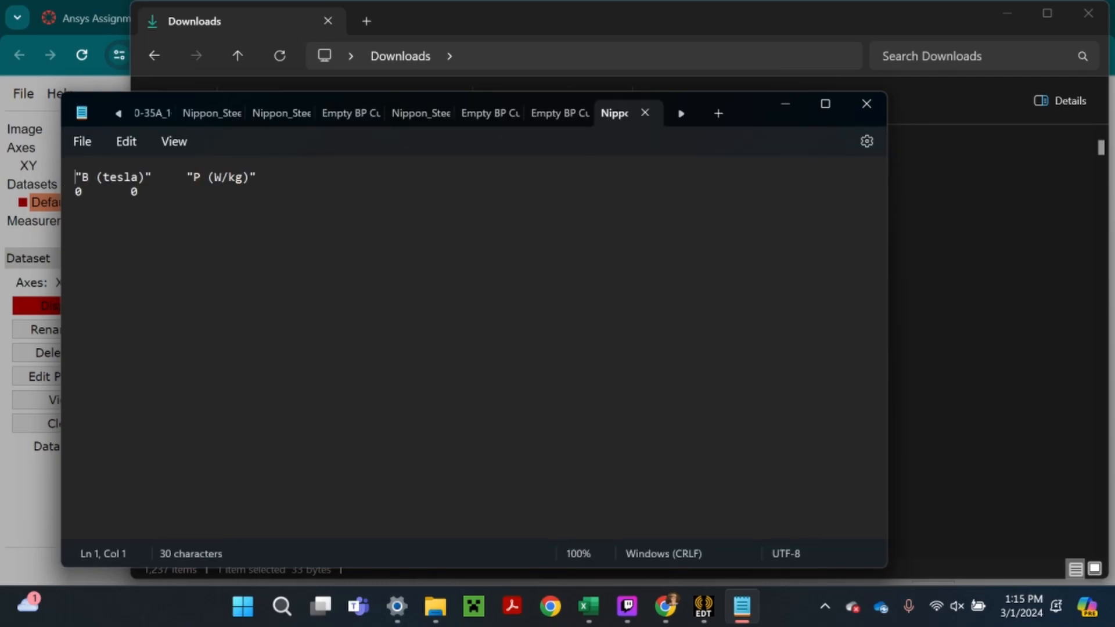
pyautogui.hotkey('ctrl', 'End')
pyautogui.moveTo(700, 620)
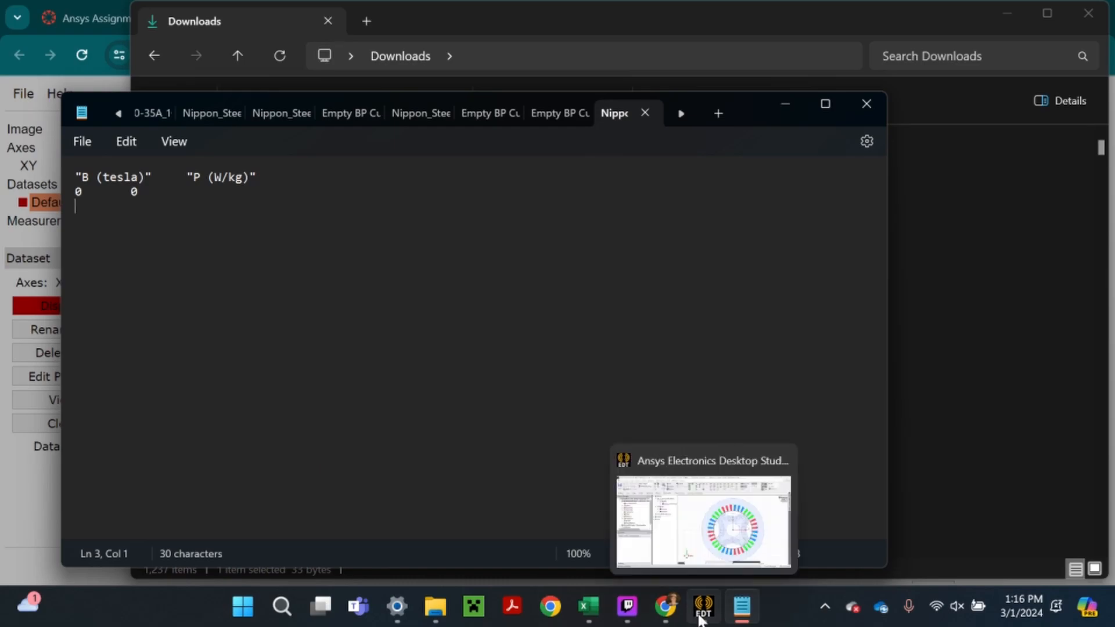
# Copy all data rows of the Default Dataset from WebPlotDigitizer and paste them below the 0 0 row of the .tab file in Notepad
pyautogui.click(668, 619)
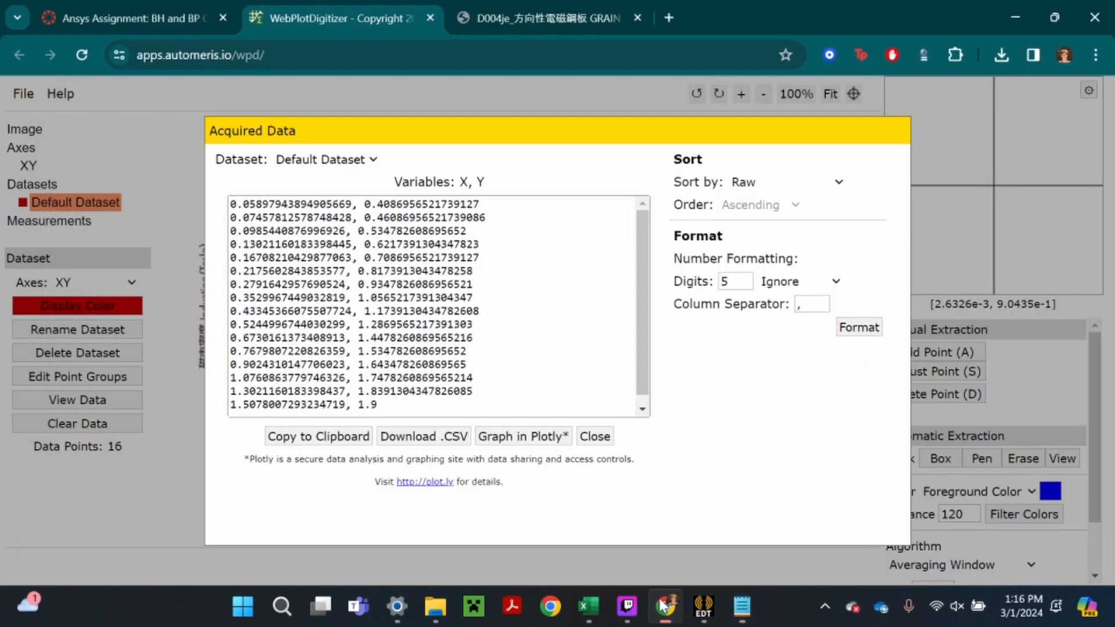
pyautogui.moveTo(378, 405); pyautogui.dragTo(201, 186)
pyautogui.hotkey('ctrl', 'c')
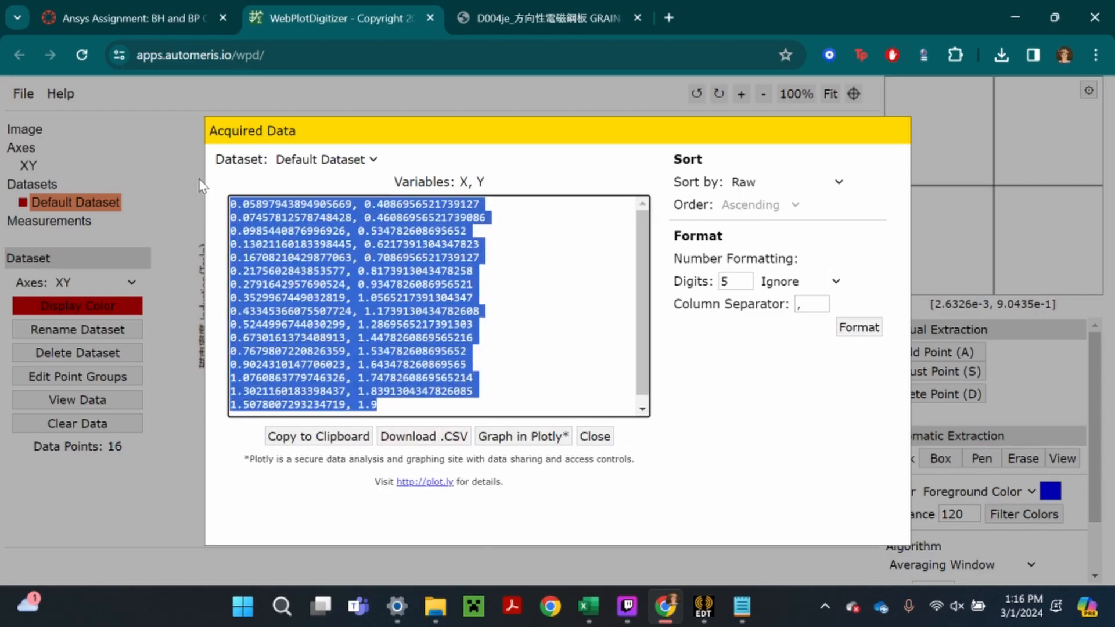
pyautogui.click(742, 606)
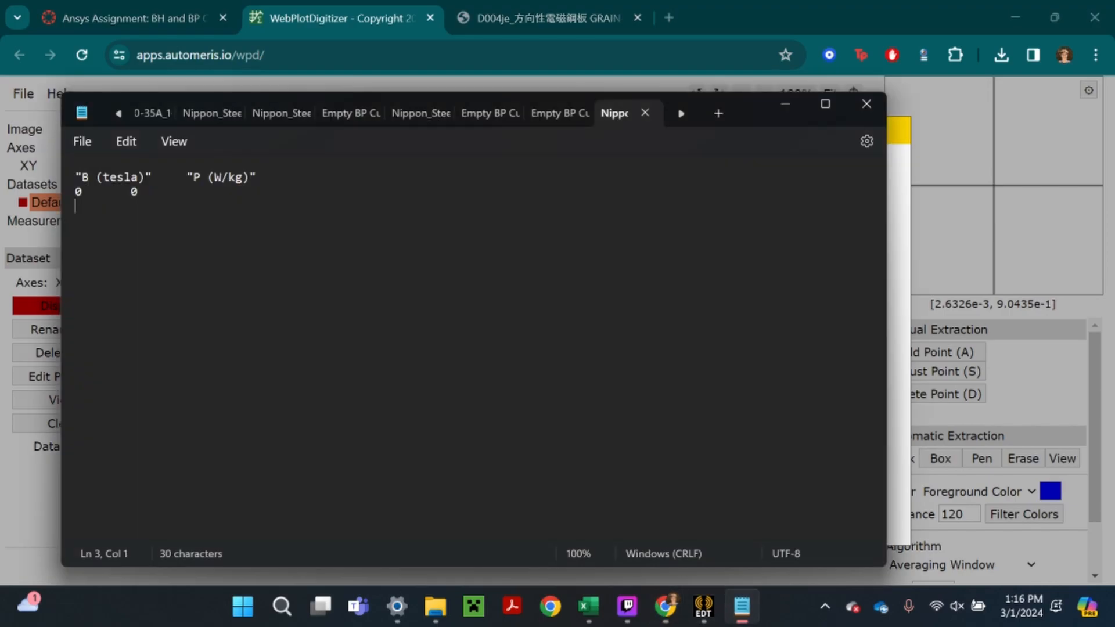
pyautogui.hotkey('ctrl', 'v')
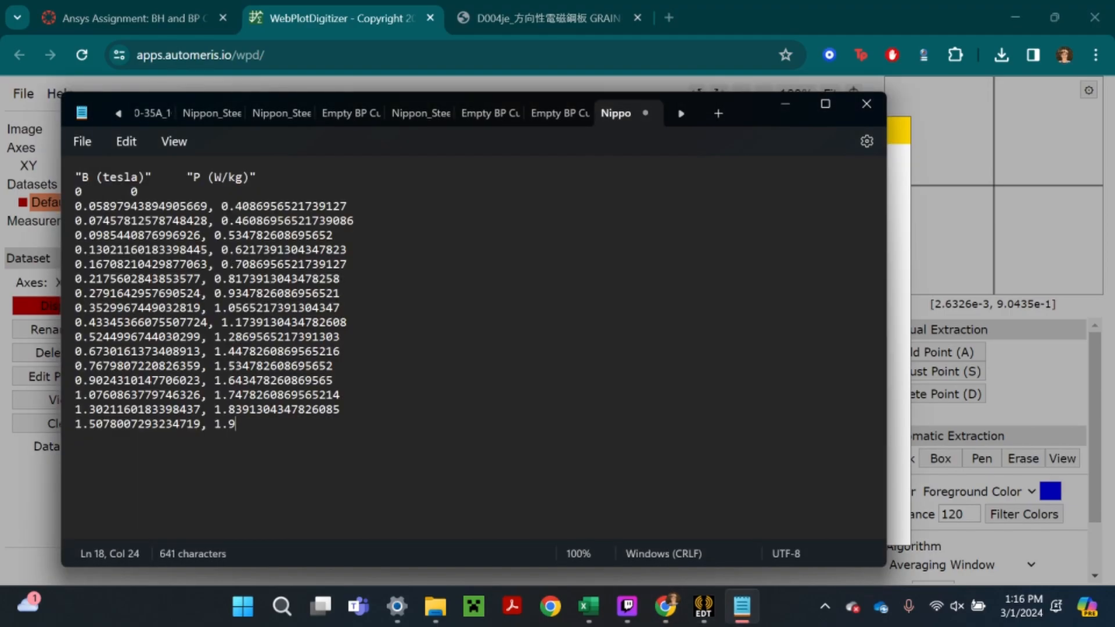
# Remove the comma between the two values in the first six pasted rows, keeping the space as separator
pyautogui.click(215, 207)
pyautogui.press('BackSpace')
pyautogui.press('Down')
pyautogui.press('Right')
pyautogui.press('BackSpace')
pyautogui.press('Down')
pyautogui.press('BackSpace')
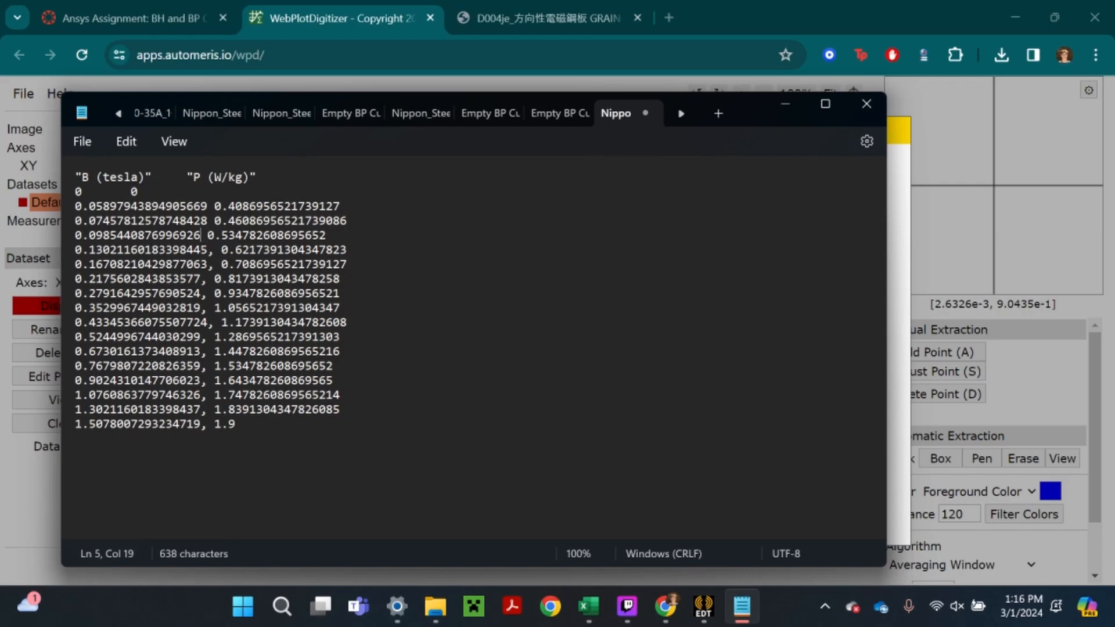
pyautogui.press('Down')
pyautogui.press('Right')
pyautogui.press('Right')
pyautogui.press('BackSpace')
pyautogui.press('Down')
pyautogui.press('Right')
pyautogui.press('BackSpace')
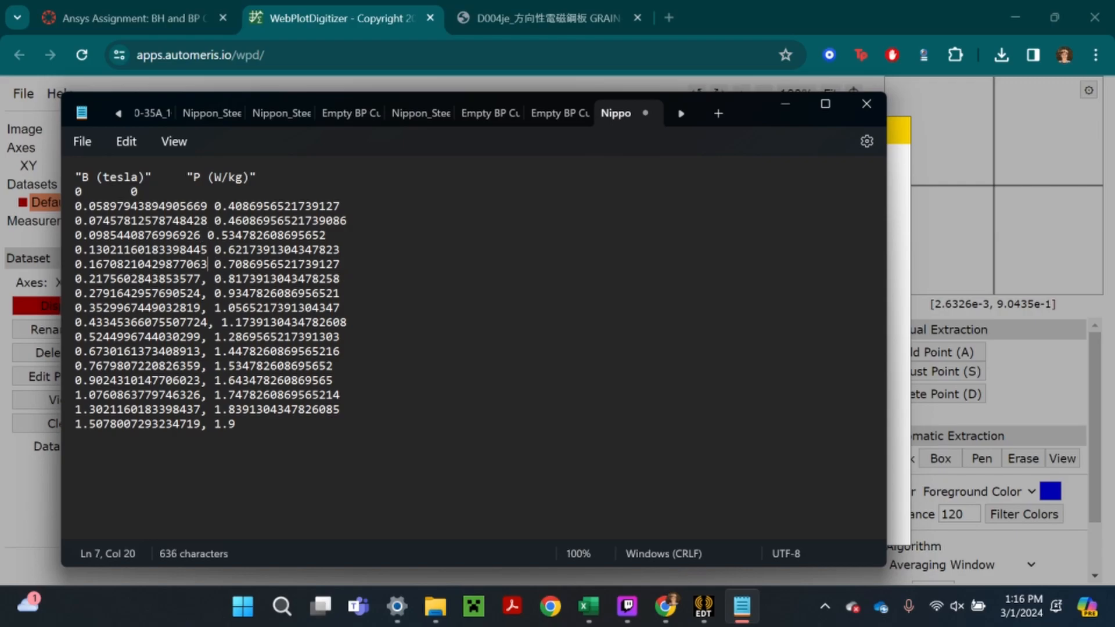
pyautogui.press('Down')
pyautogui.press('BackSpace')
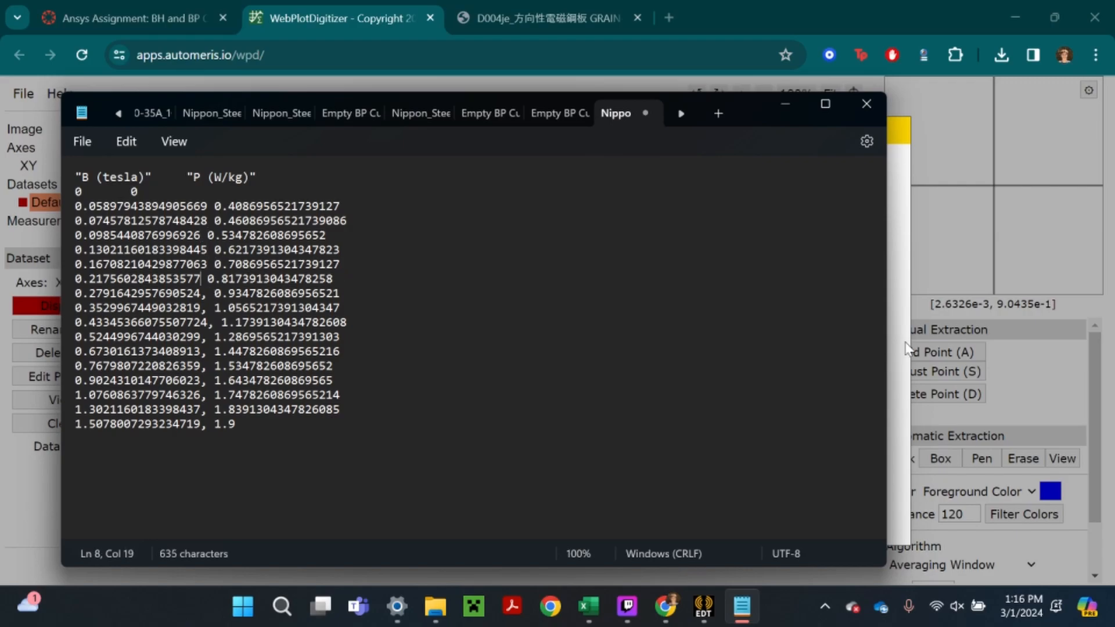
# Examine the Open with options for the 50Hz .tab file and the empty BP curve .TAB link on the assignment page
pyautogui.click(934, 227)
pyautogui.click(782, 342)
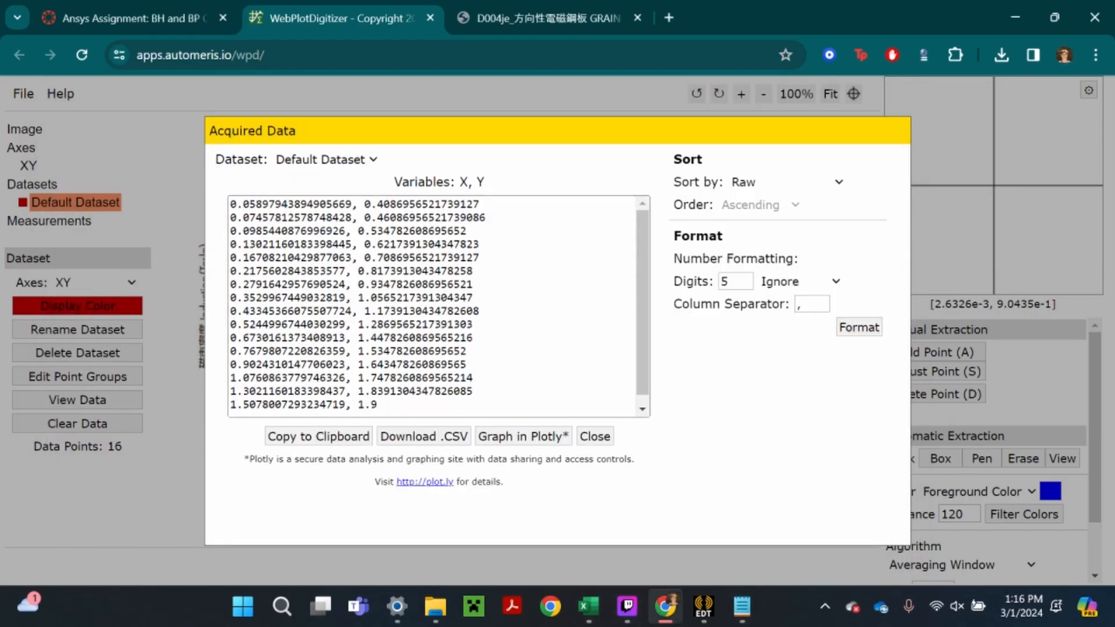
pyautogui.click(435, 606)
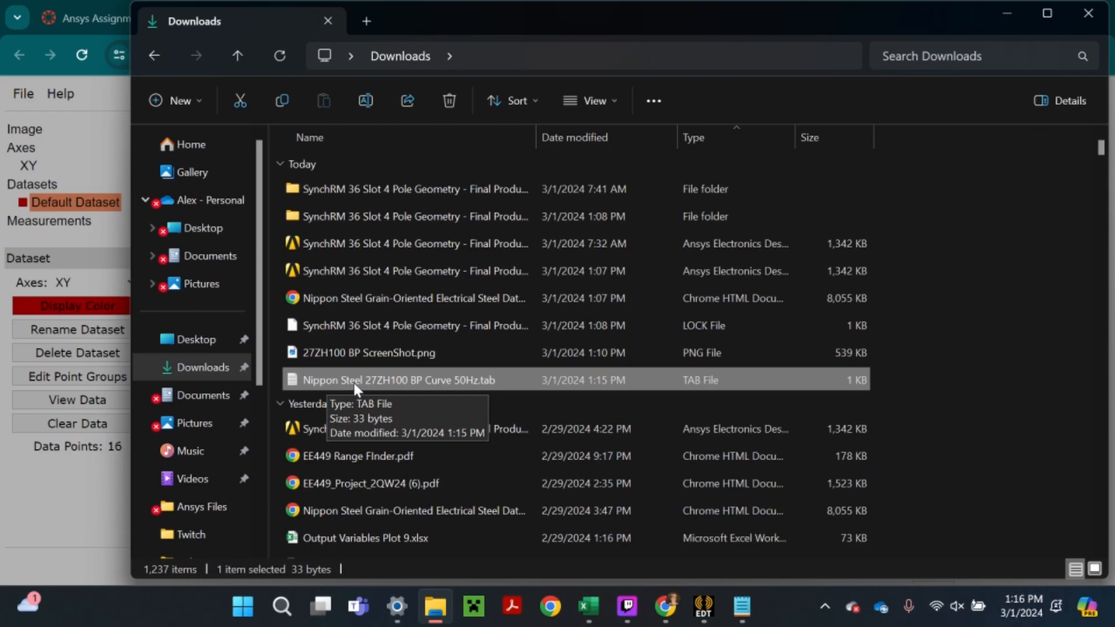
pyautogui.rightClick(353, 381)
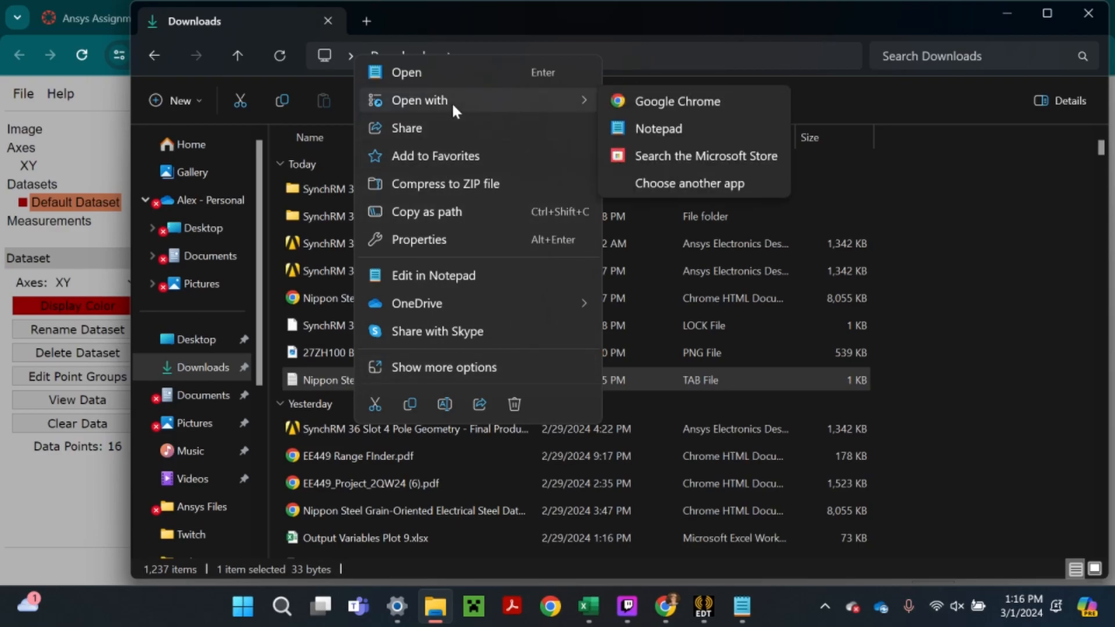
pyautogui.click(64, 485)
pyautogui.hotkey('alt', 'Tab')
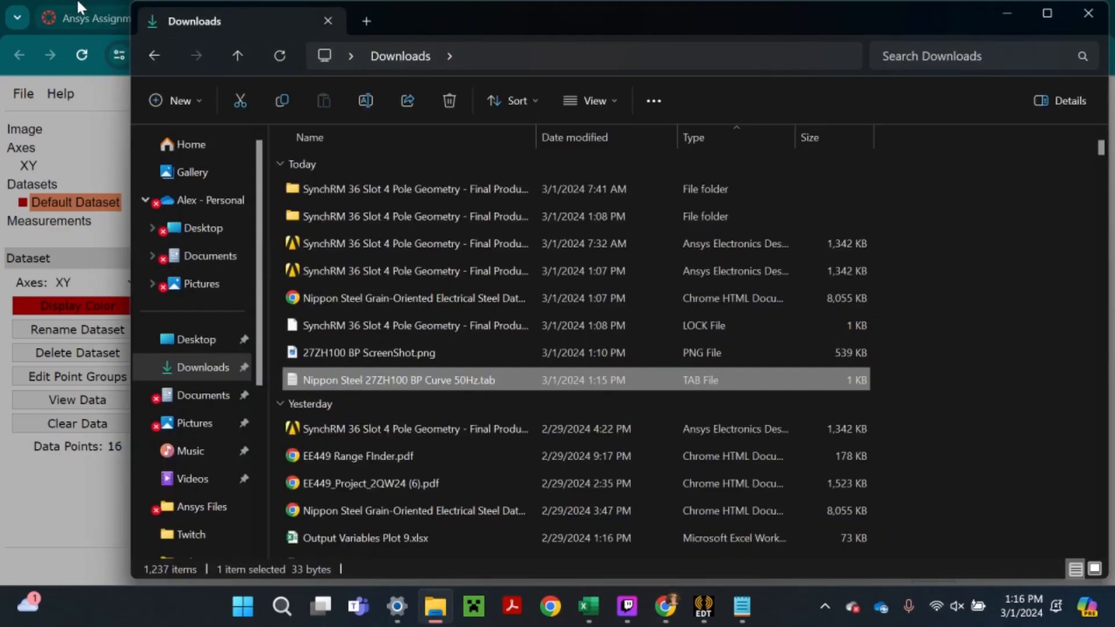
pyautogui.click(87, 18)
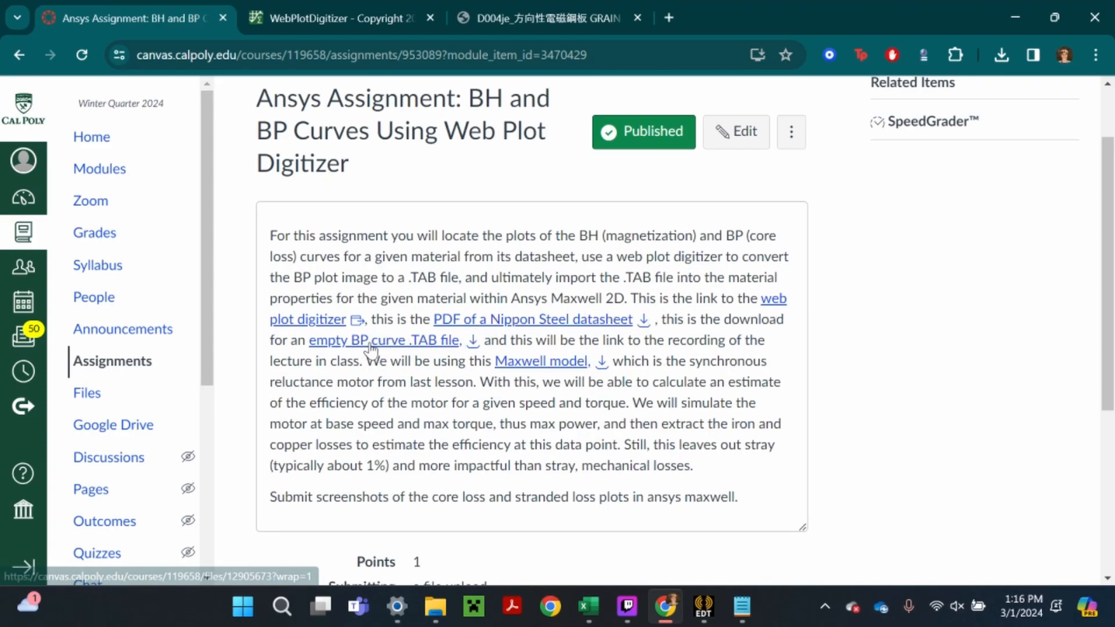
pyautogui.click(344, 1)
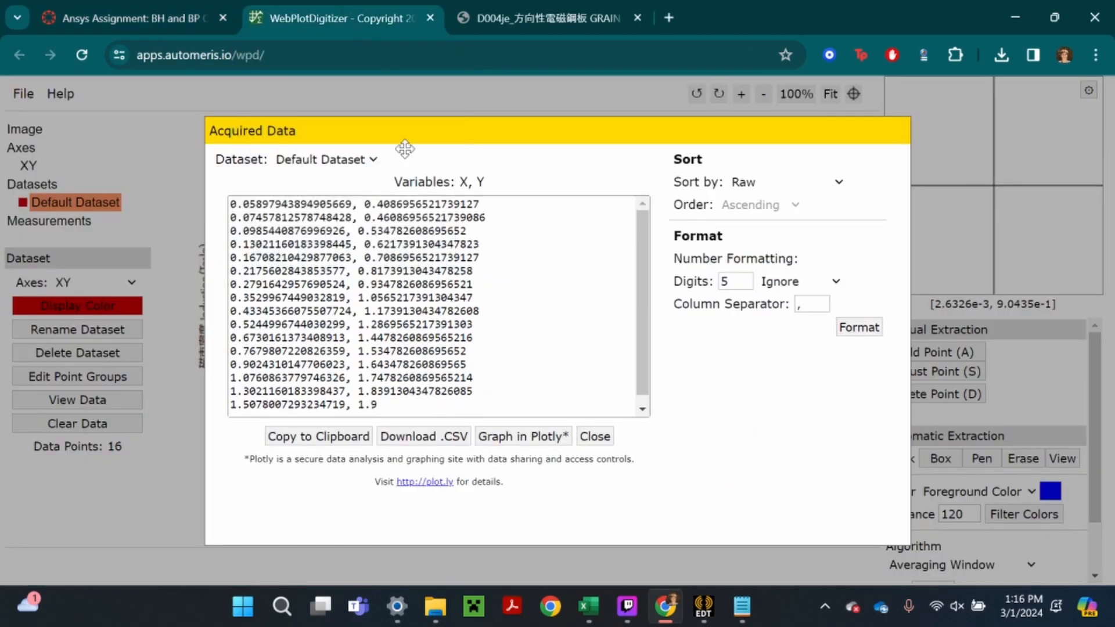
# Back in Notepad, remove the comma between the two values in the remaining ten rows, from 0.2791642957690524 to 1.5078007293234719
pyautogui.click(741, 606)
pyautogui.click(207, 296)
pyautogui.press('BackSpace')
pyautogui.click(208, 308)
pyautogui.press('BackSpace')
pyautogui.click(214, 323)
pyautogui.press('BackSpace')
pyautogui.click(208, 337)
pyautogui.press('BackSpace')
pyautogui.click(207, 352)
pyautogui.press('BackSpace')
pyautogui.click(207, 365)
pyautogui.press('BackSpace')
pyautogui.click(207, 380)
pyautogui.press('BackSpace')
pyautogui.click(207, 395)
pyautogui.press('BackSpace')
pyautogui.click(208, 410)
pyautogui.press('BackSpace')
pyautogui.click(207, 424)
pyautogui.press('BackSpace')
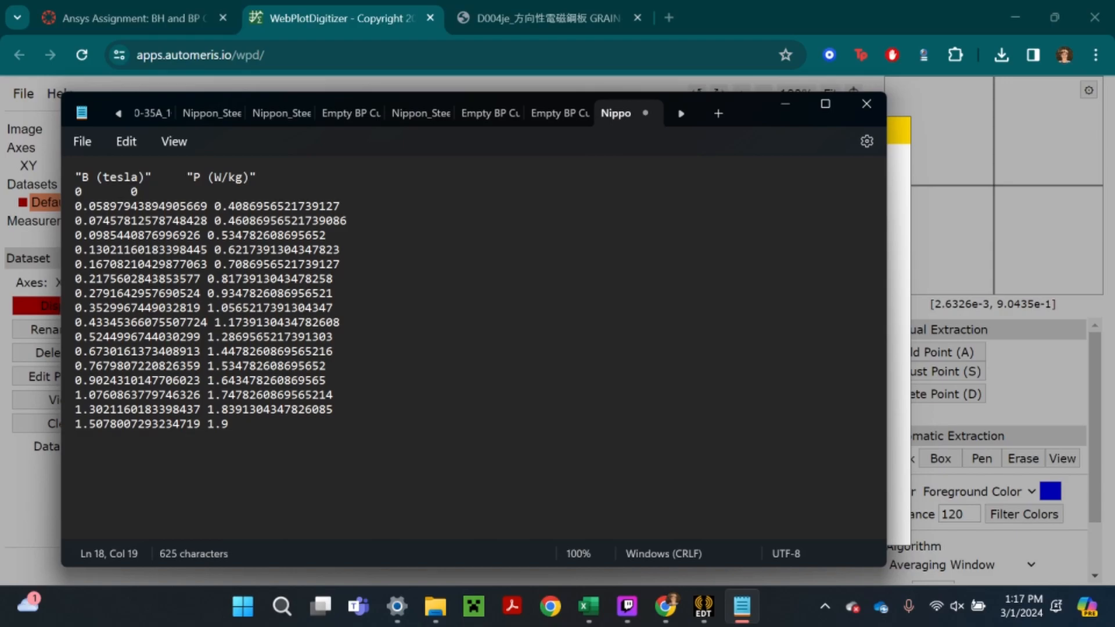
# Save the edited .tab file and minimize Notepad to return to WebPlotDigitizer
pyautogui.click(82, 141)
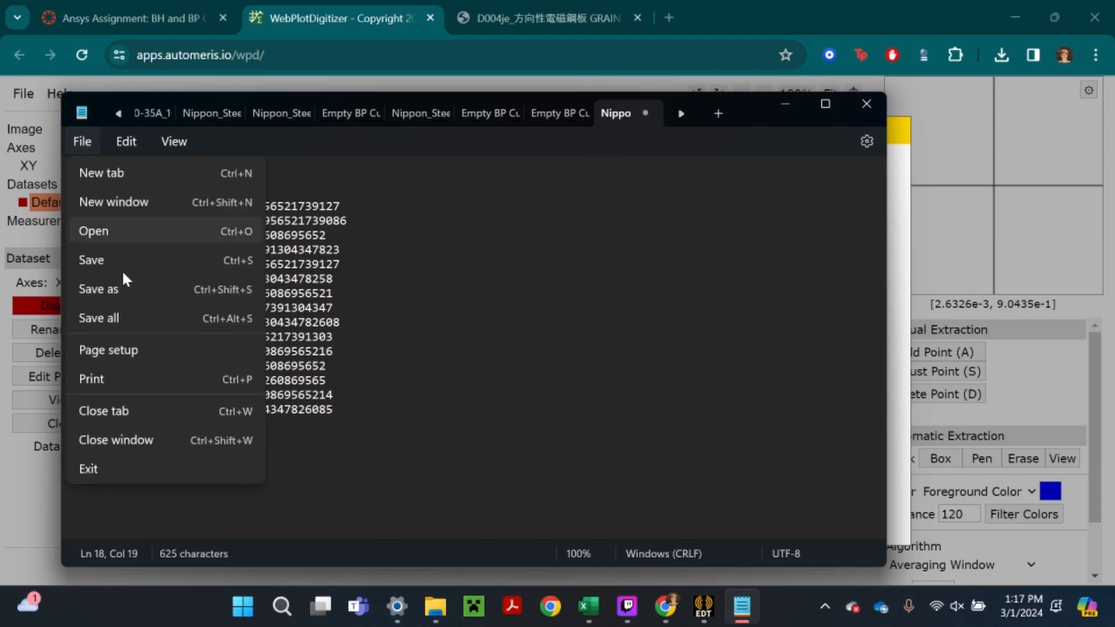
pyautogui.click(118, 261)
pyautogui.click(784, 104)
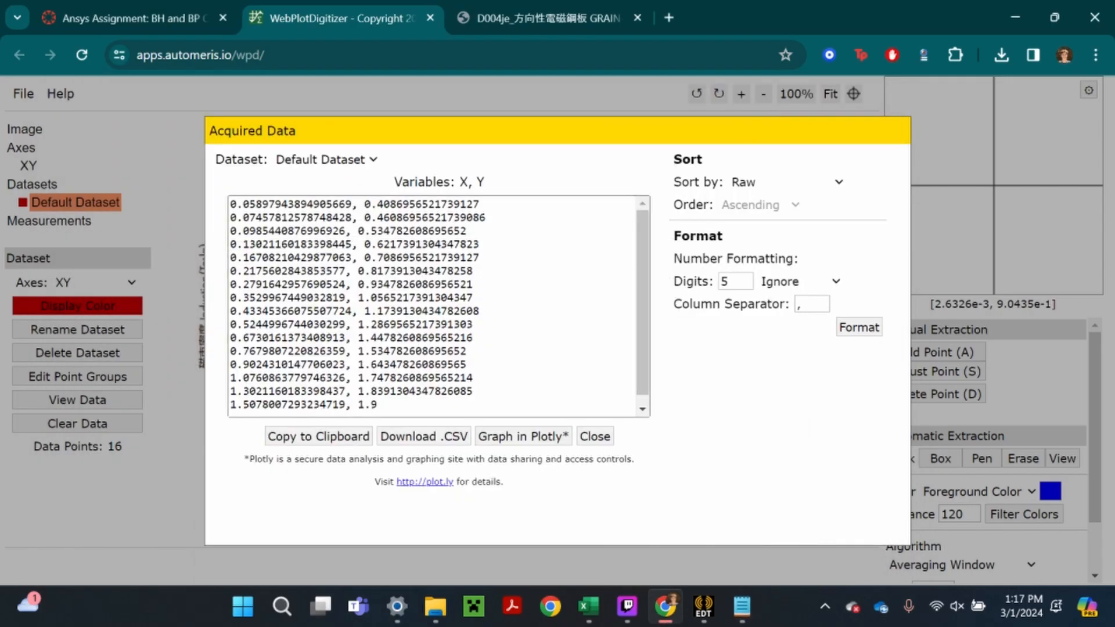
# Remove the comma from the column separator of the acquired data and reformat the values
pyautogui.doubleClick(804, 305)
pyautogui.press('BackSpace')
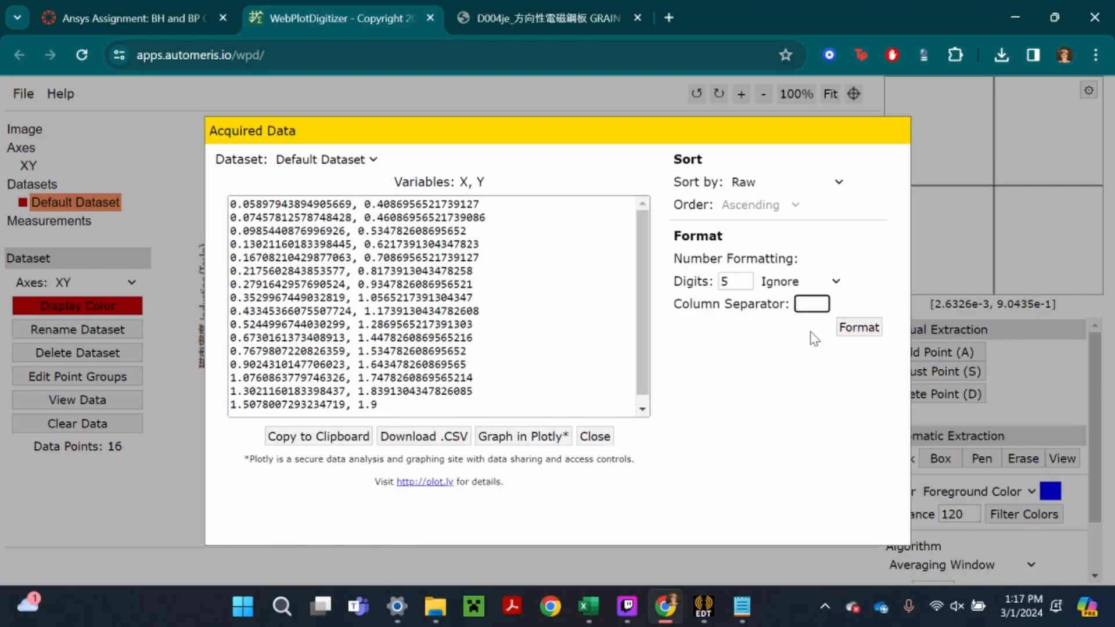
pyautogui.click(857, 327)
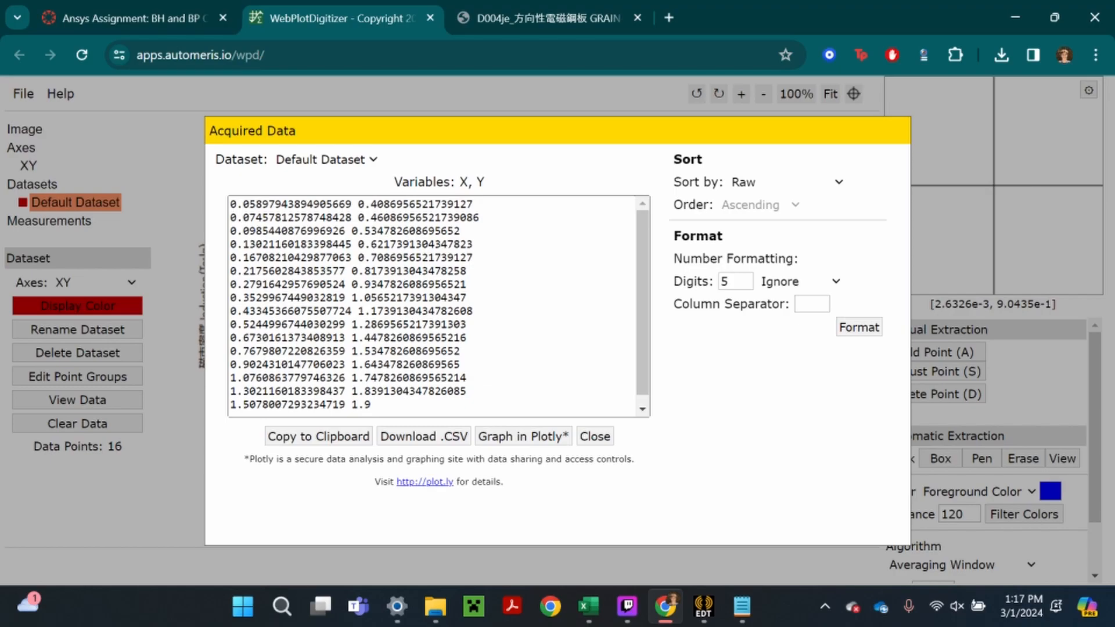
# Switch to Notepad and save the 50Hz BP curve .tab file again
pyautogui.click(741, 606)
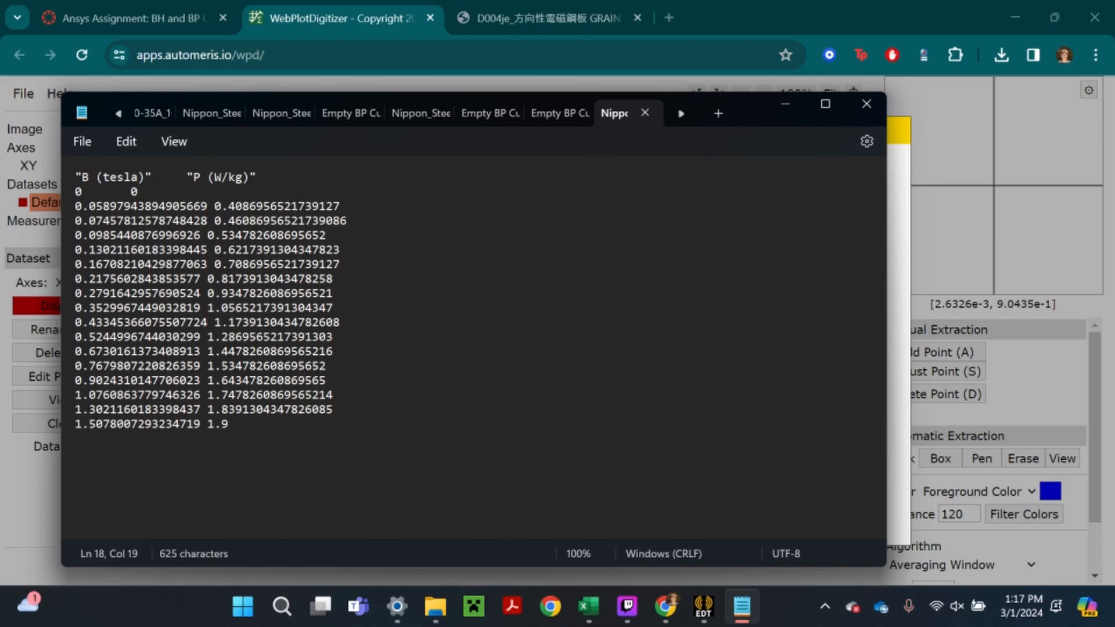
pyautogui.click(81, 141)
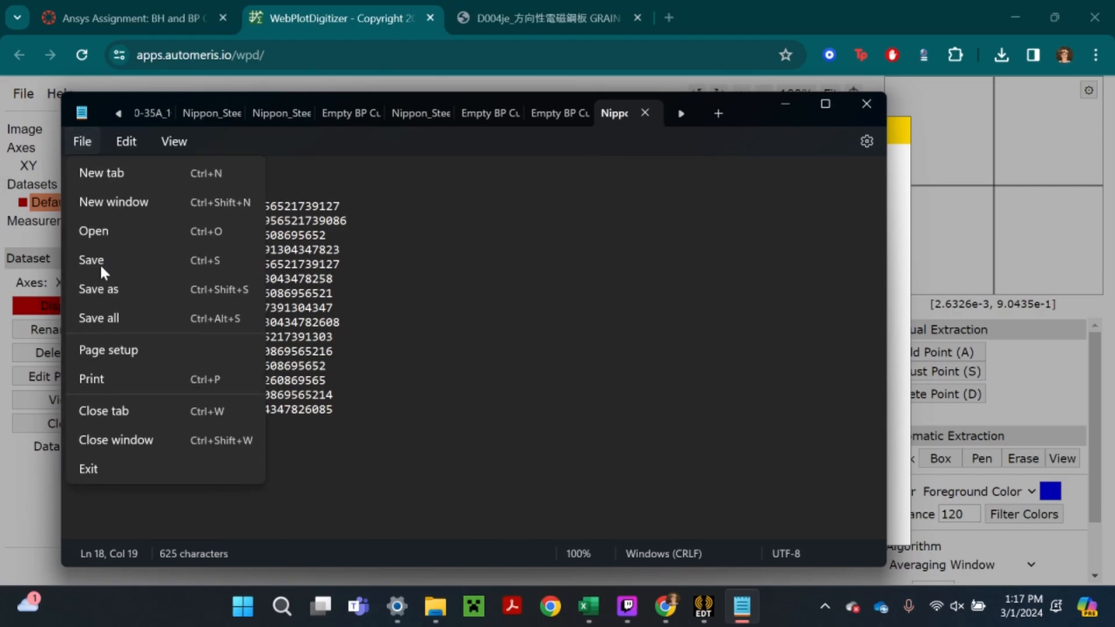
pyautogui.click(95, 260)
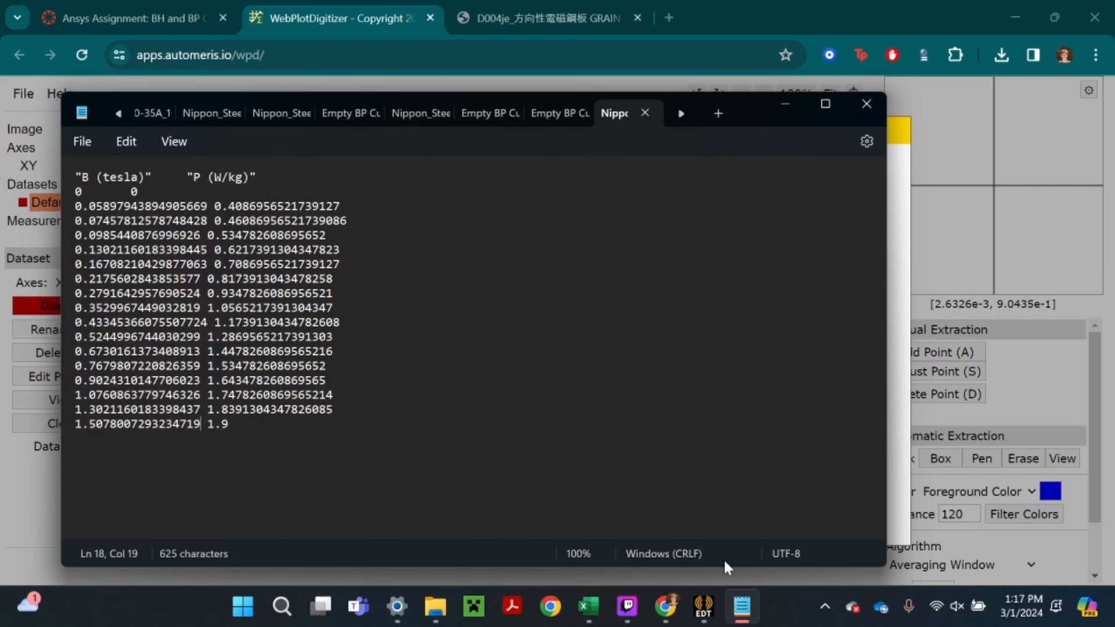
pyautogui.moveTo(703, 620)
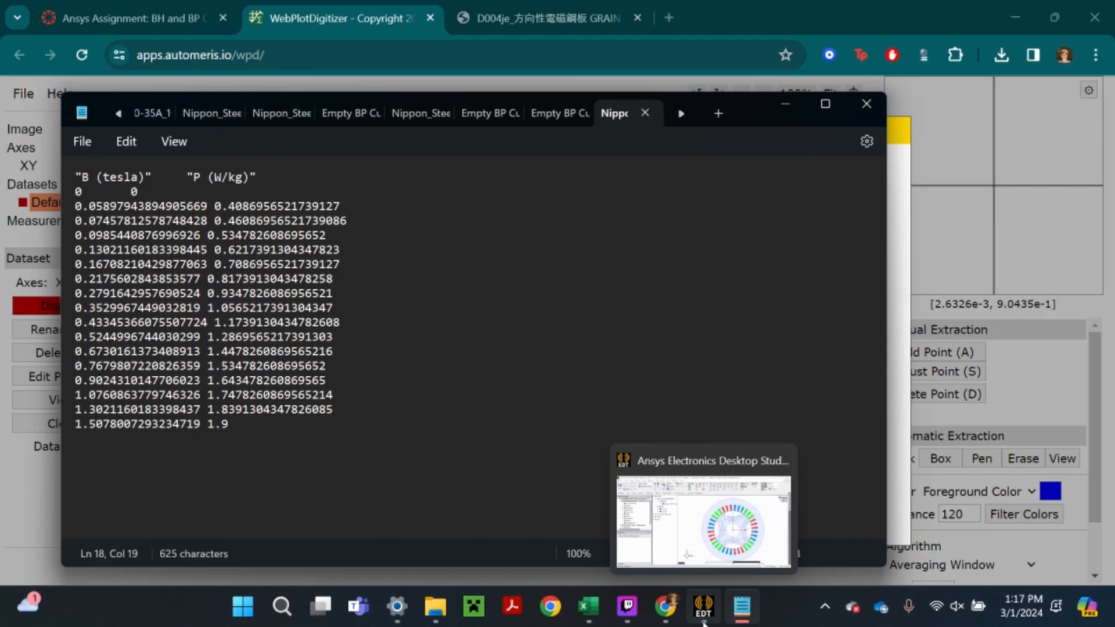
# In WebPlotDigitizer, close and reopen the acquired data of the Default Dataset and clear the comma from its column separator
pyautogui.click(662, 622)
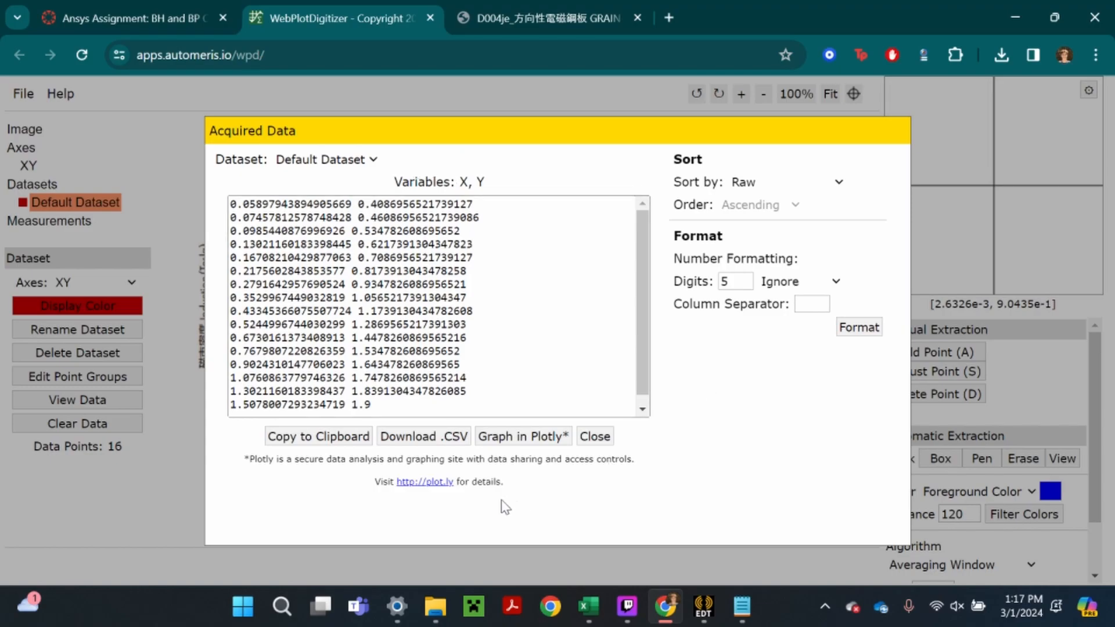
pyautogui.click(595, 436)
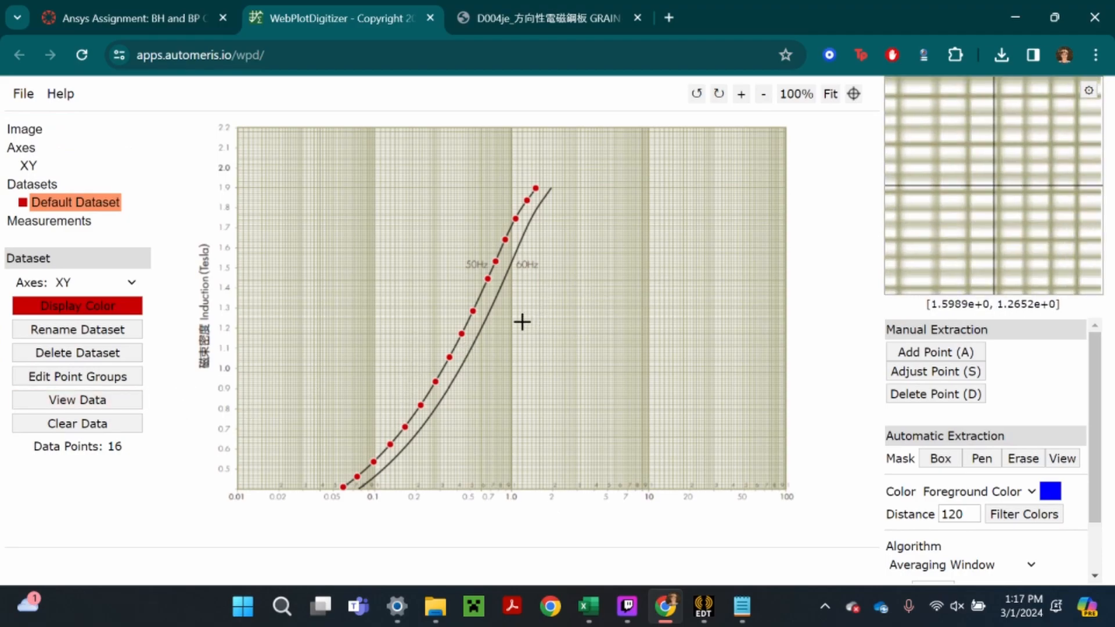
pyautogui.click(79, 401)
pyautogui.click(812, 304)
pyautogui.hotkey('ctrl', 'a')
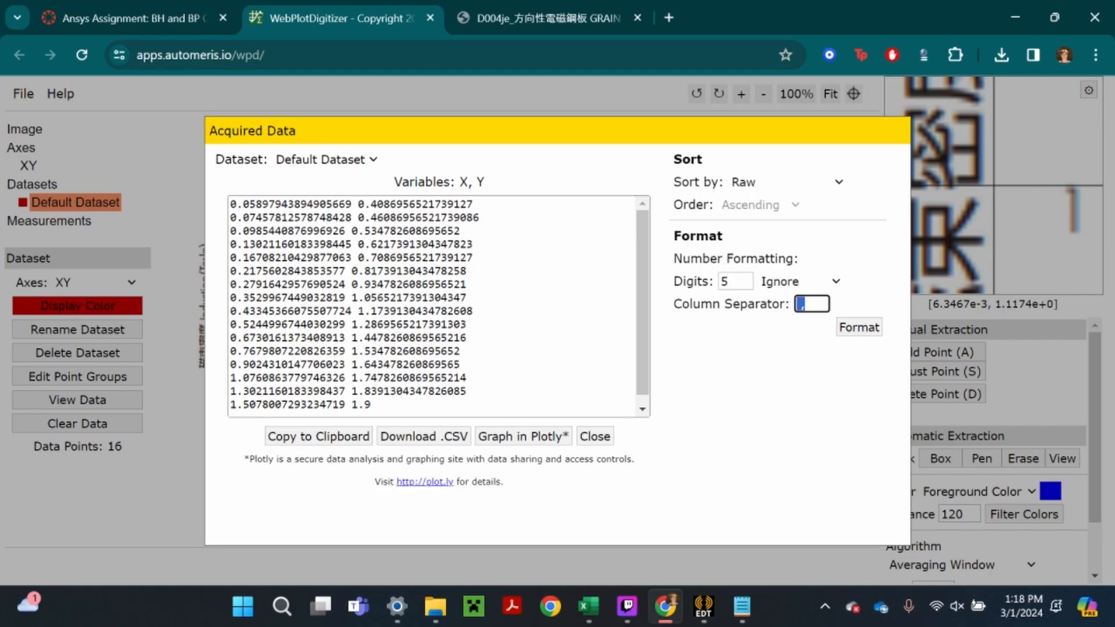
pyautogui.press('BackSpace')
pyautogui.moveTo(703, 614)
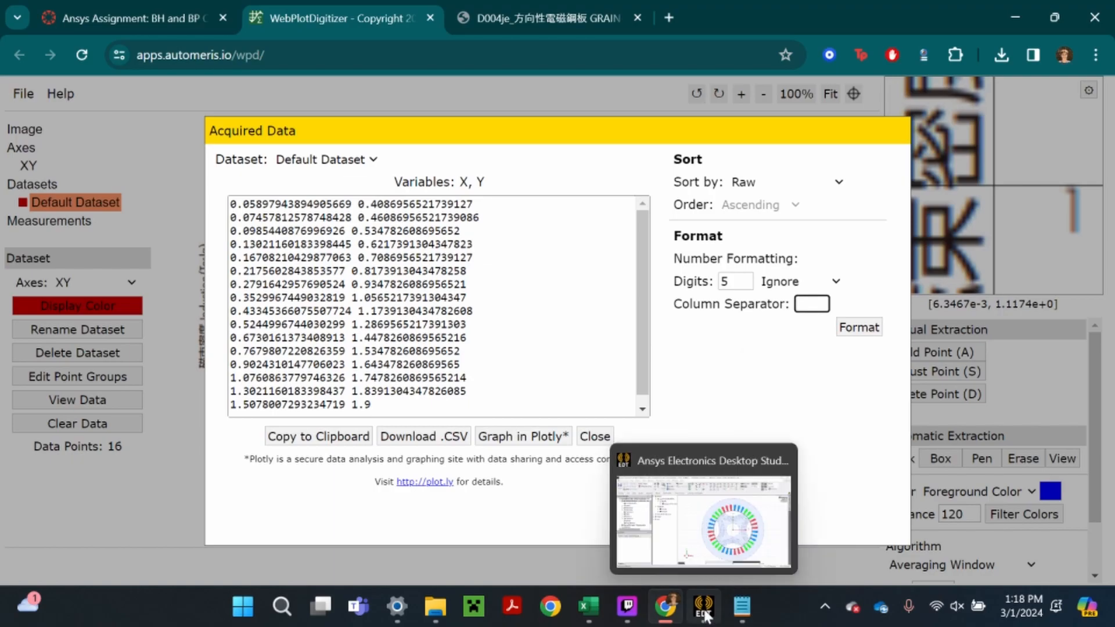
# Review the assignment page and the finished .tab data, and switch to the Maxwell 2D motor model in Ansys Electronics Desktop
pyautogui.click(119, 8)
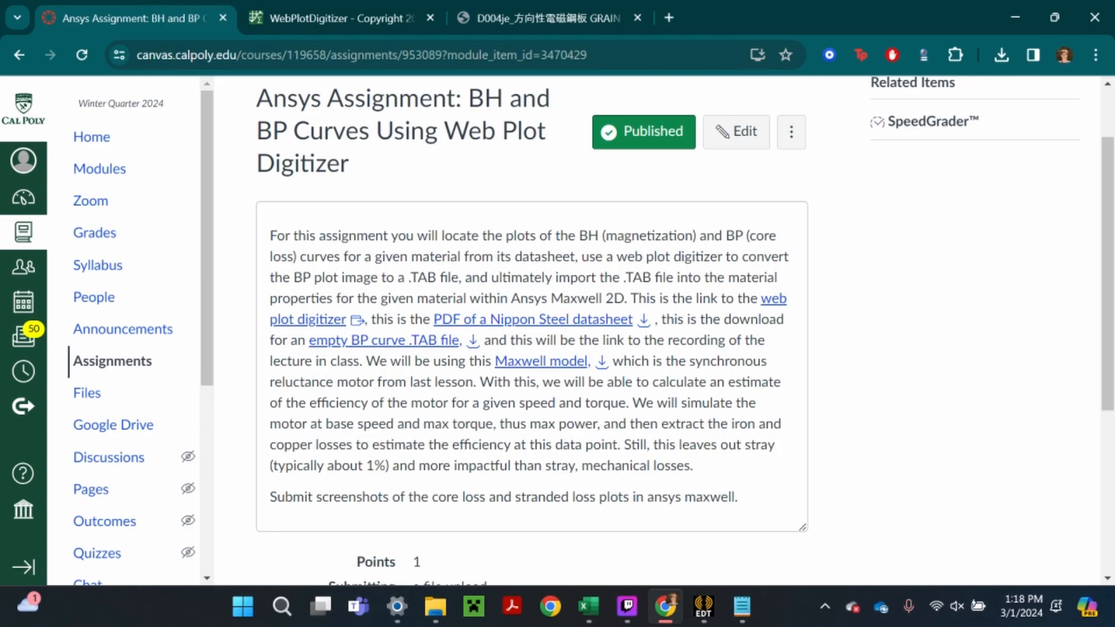
pyautogui.click(367, 8)
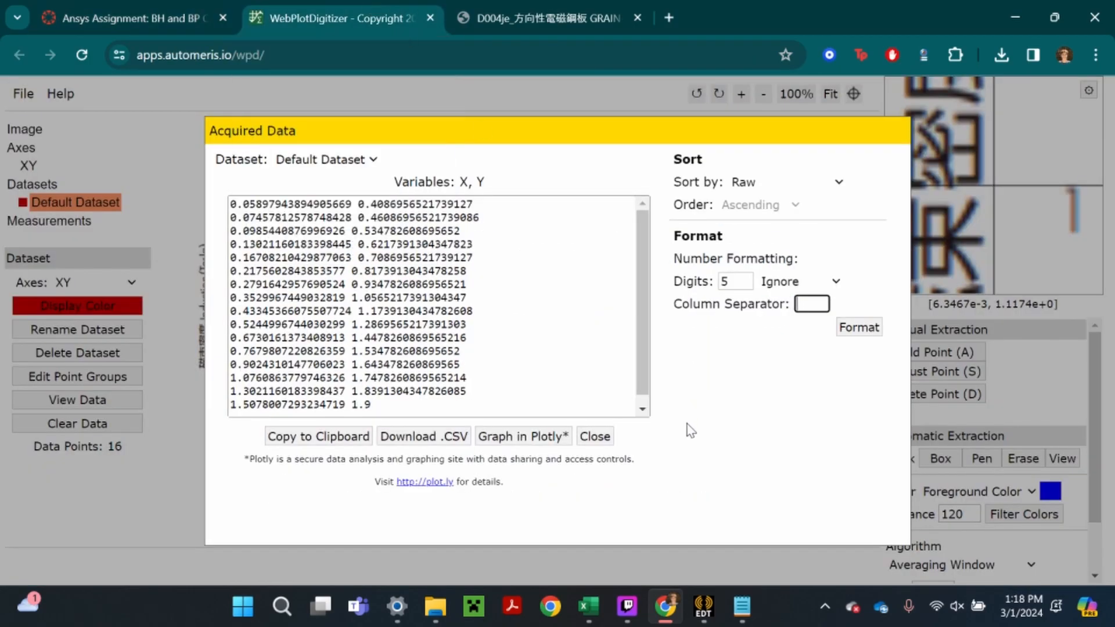
pyautogui.click(742, 607)
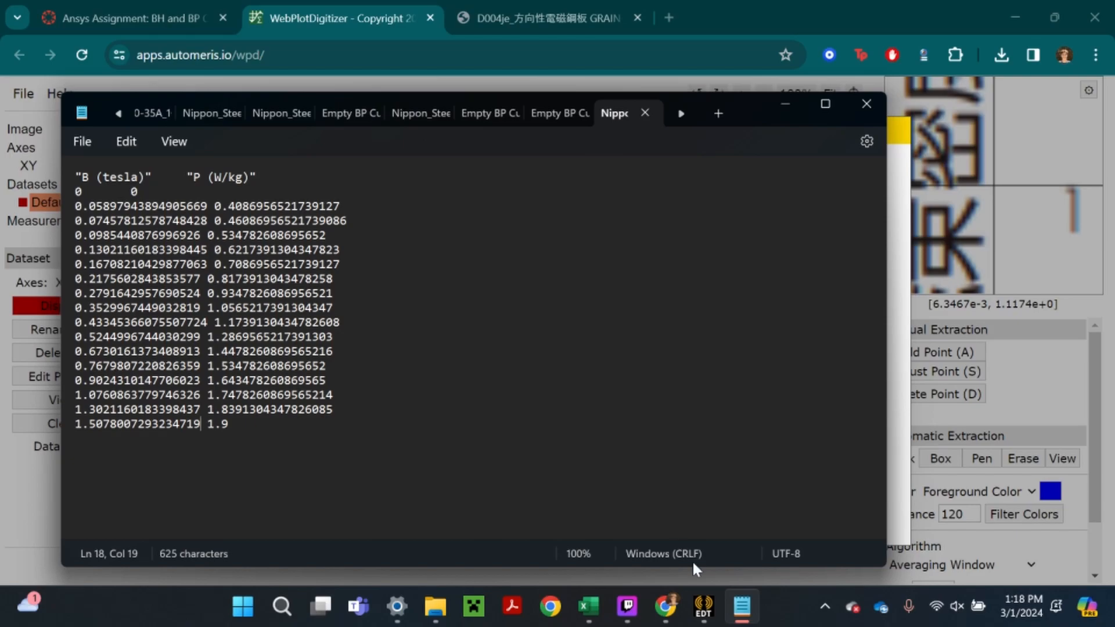
pyautogui.click(665, 606)
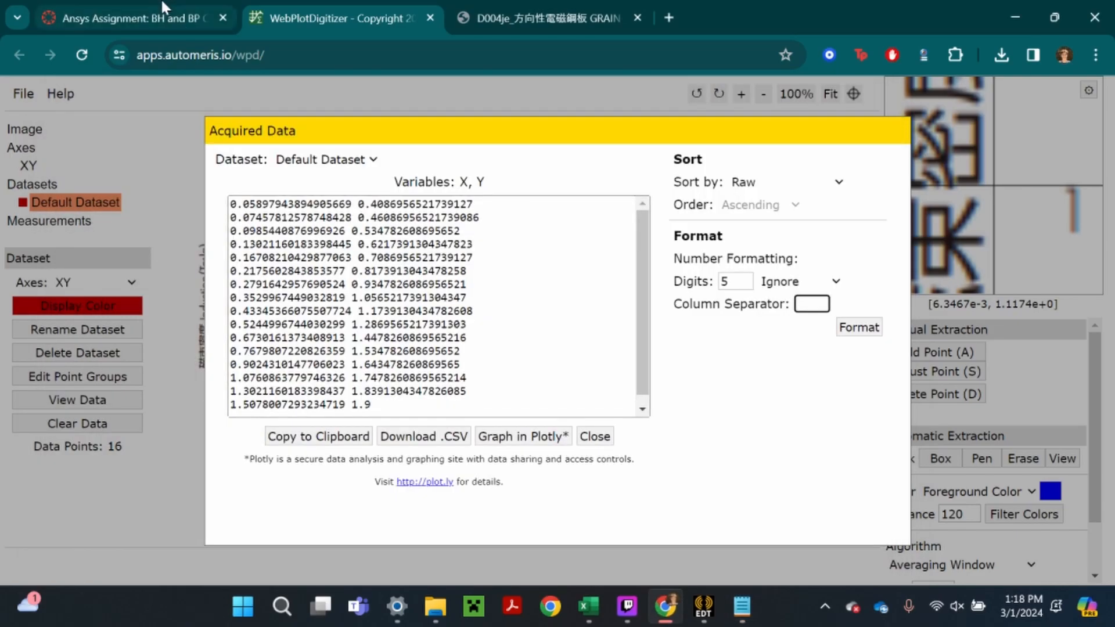
pyautogui.click(174, 19)
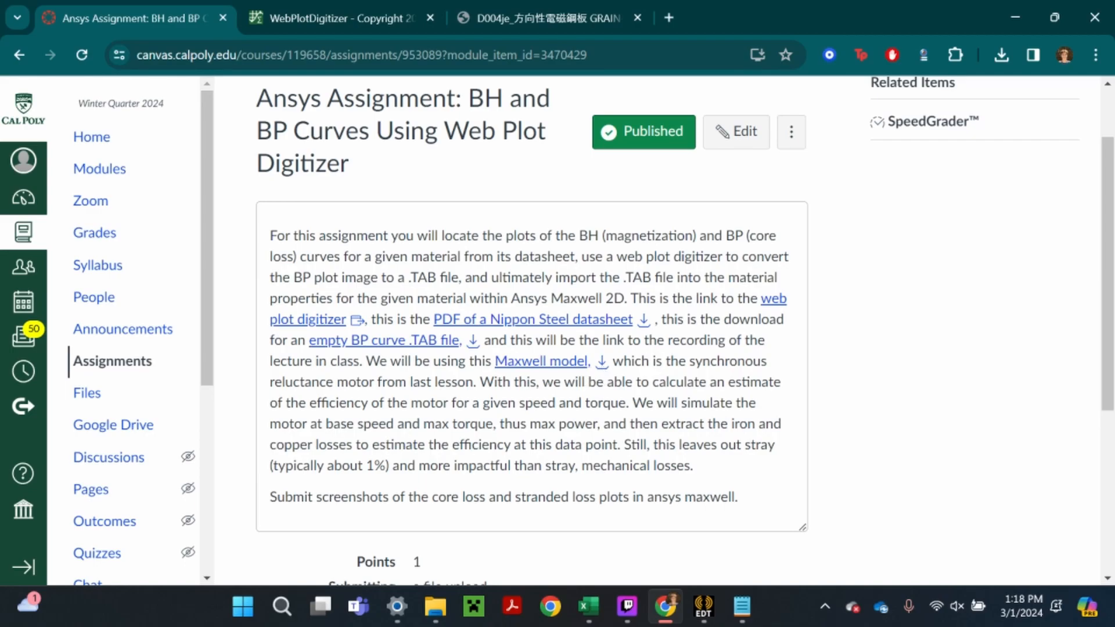
pyautogui.hotkey('alt', 'Tab')
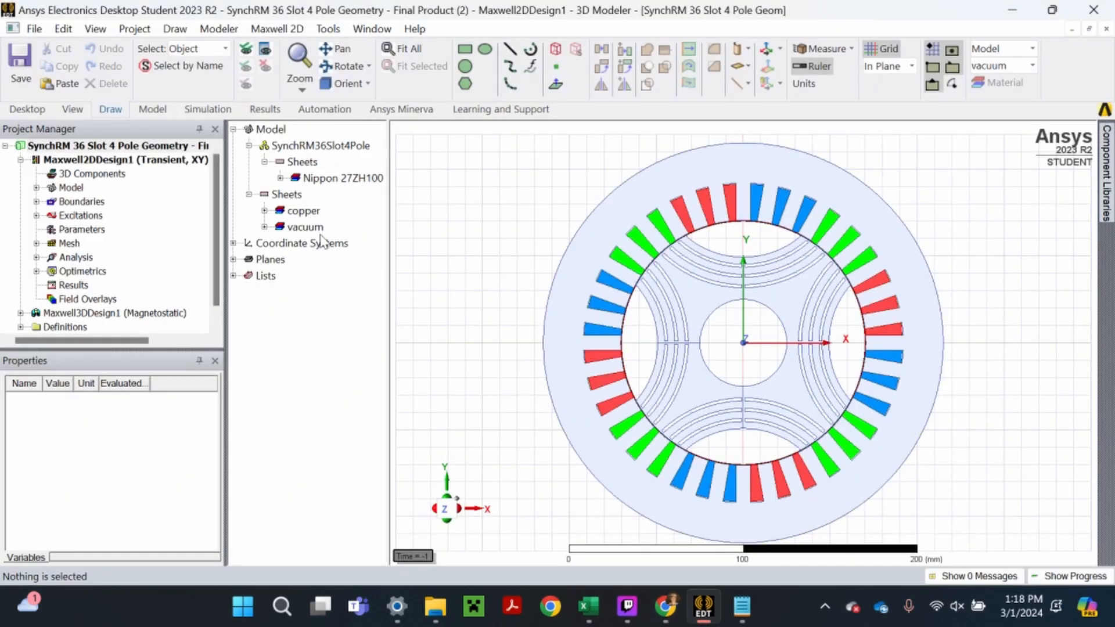
# Expand the Nippon 27ZH100 sheet group and highlight its sheets from Rotor_iron to Stator_Iron to check which parts use the material
pyautogui.click(287, 177)
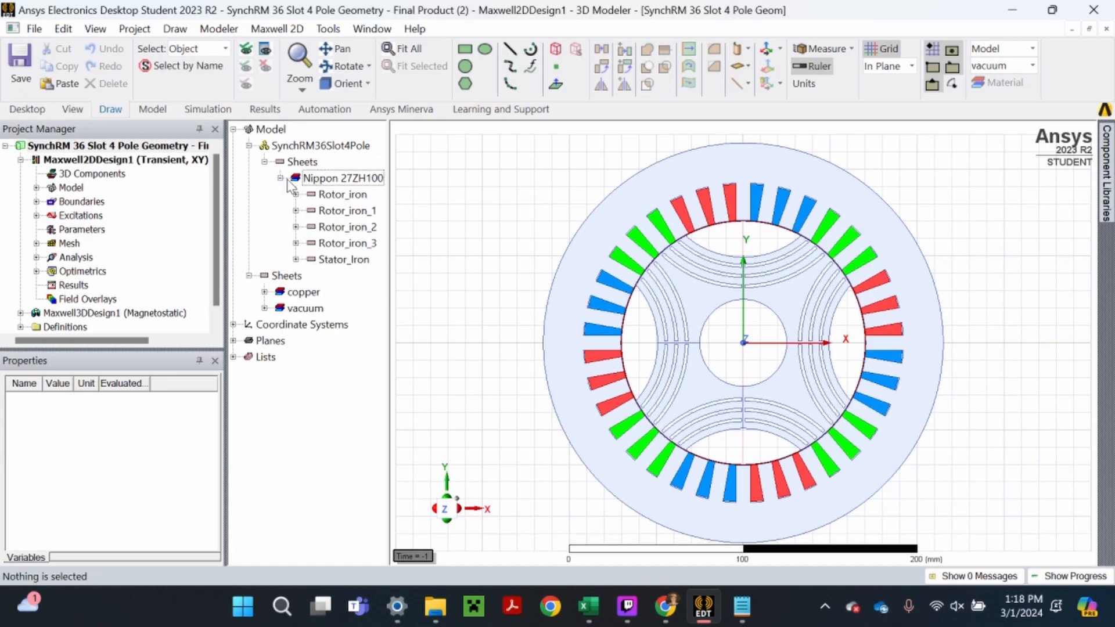
pyautogui.click(360, 197)
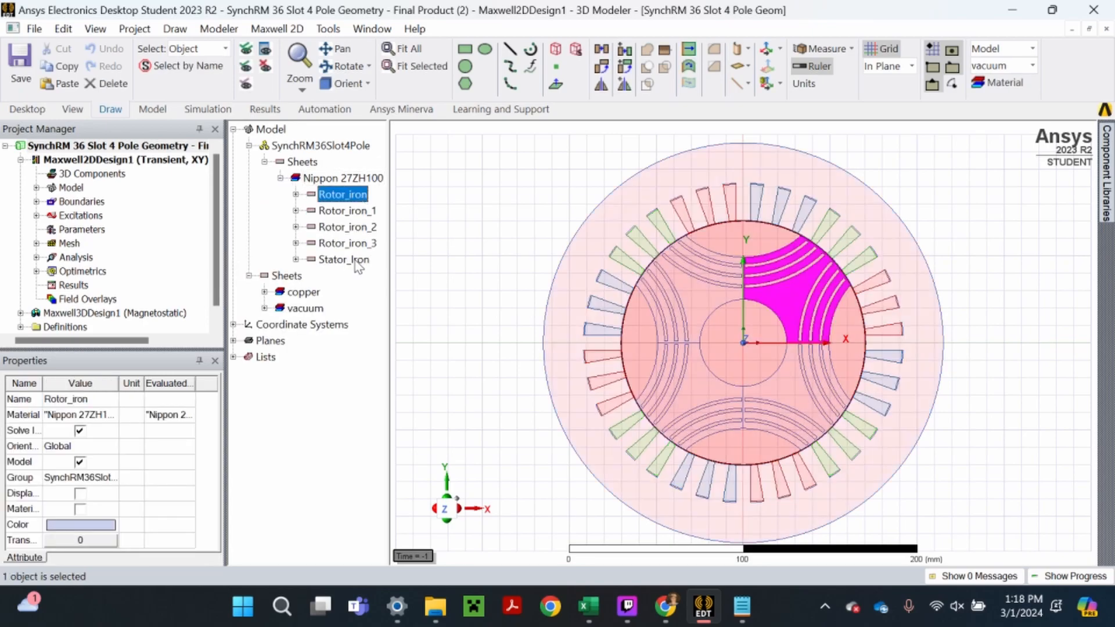
pyautogui.keyDown('ctrl'); pyautogui.click(357, 260); pyautogui.keyUp('ctrl')
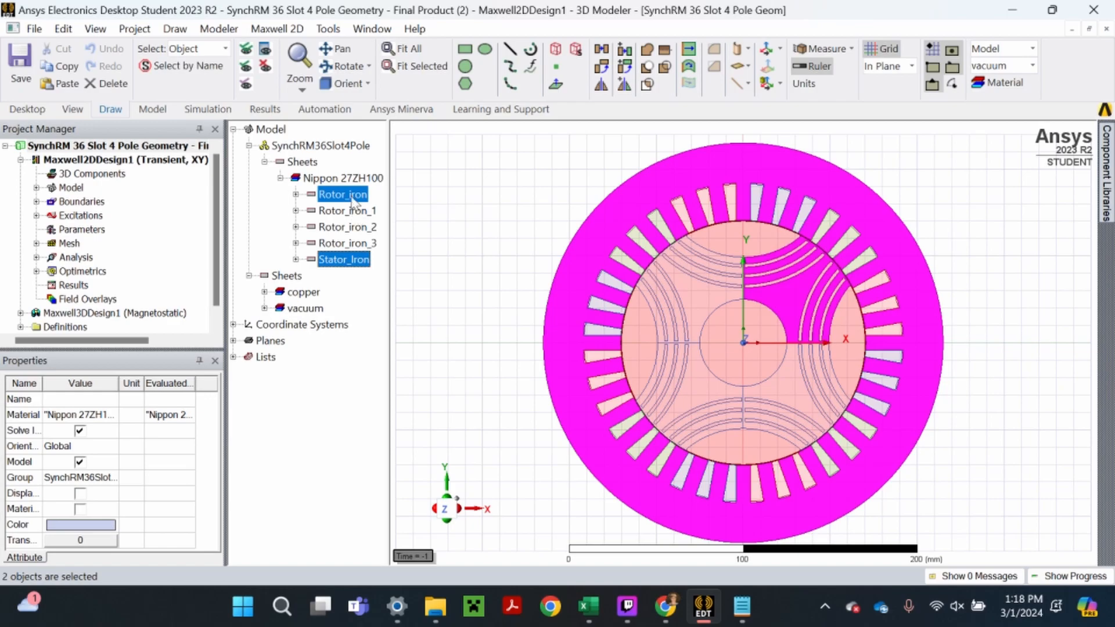
pyautogui.keyDown('ctrl'); pyautogui.click(354, 260); pyautogui.keyUp('ctrl')
pyautogui.keyDown('shift'); pyautogui.click(354, 260); pyautogui.keyUp('shift')
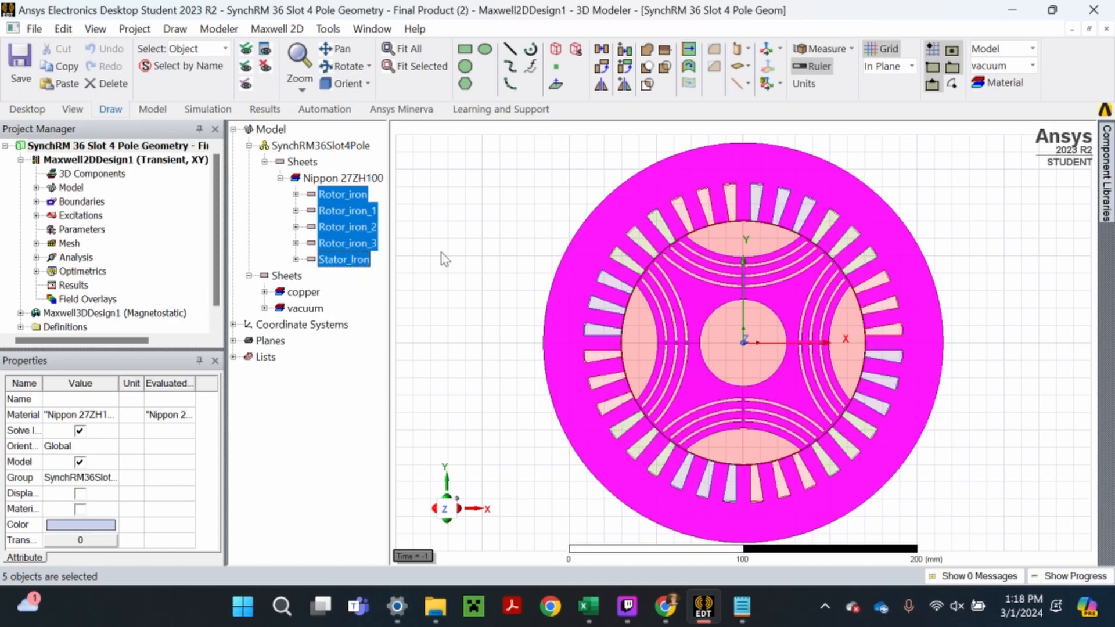
pyautogui.click(471, 227)
pyautogui.rightClick(317, 179)
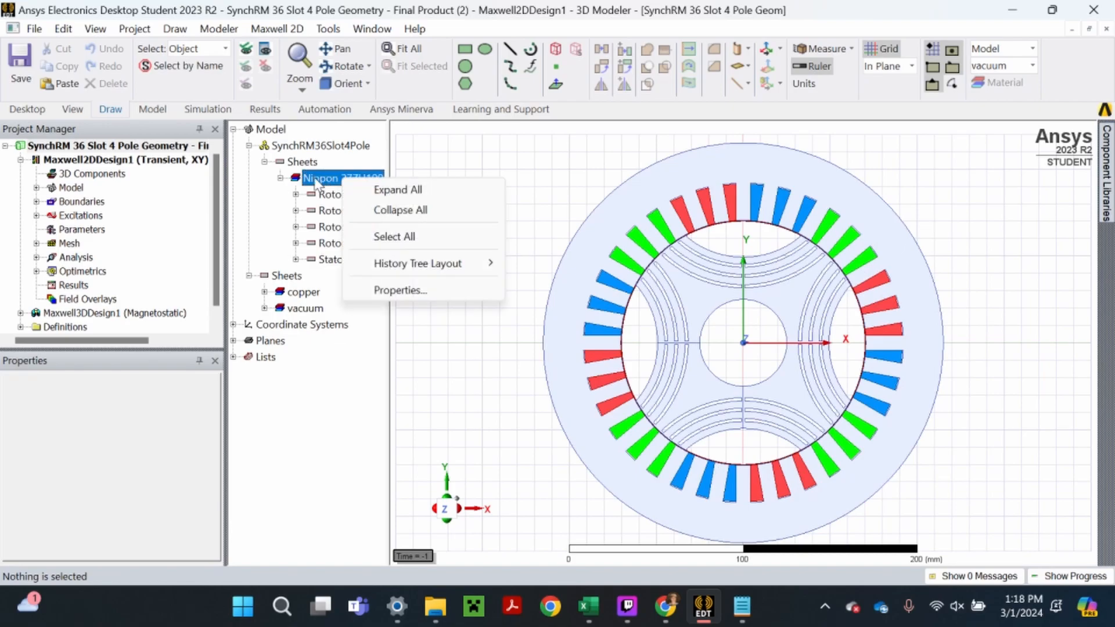
pyautogui.rightClick(322, 180)
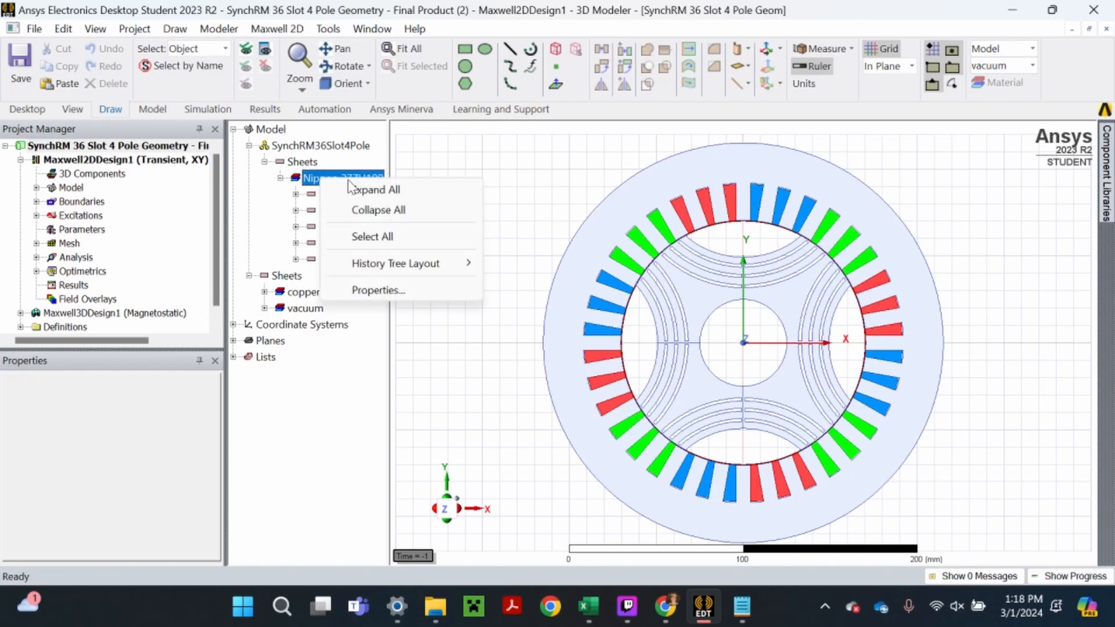
pyautogui.click(376, 291)
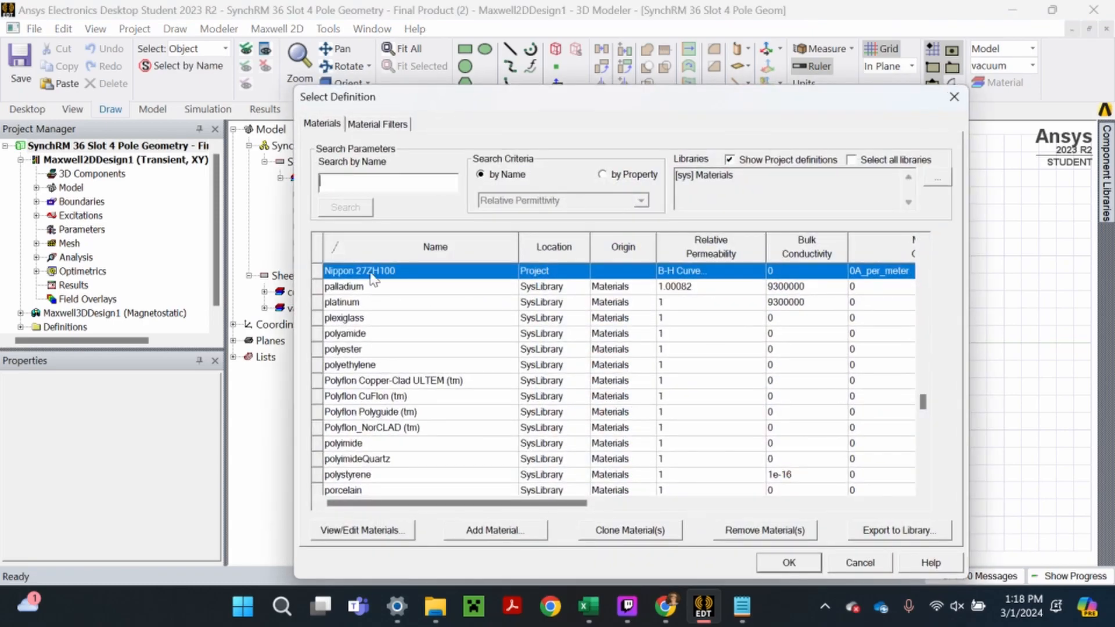
pyautogui.click(383, 537)
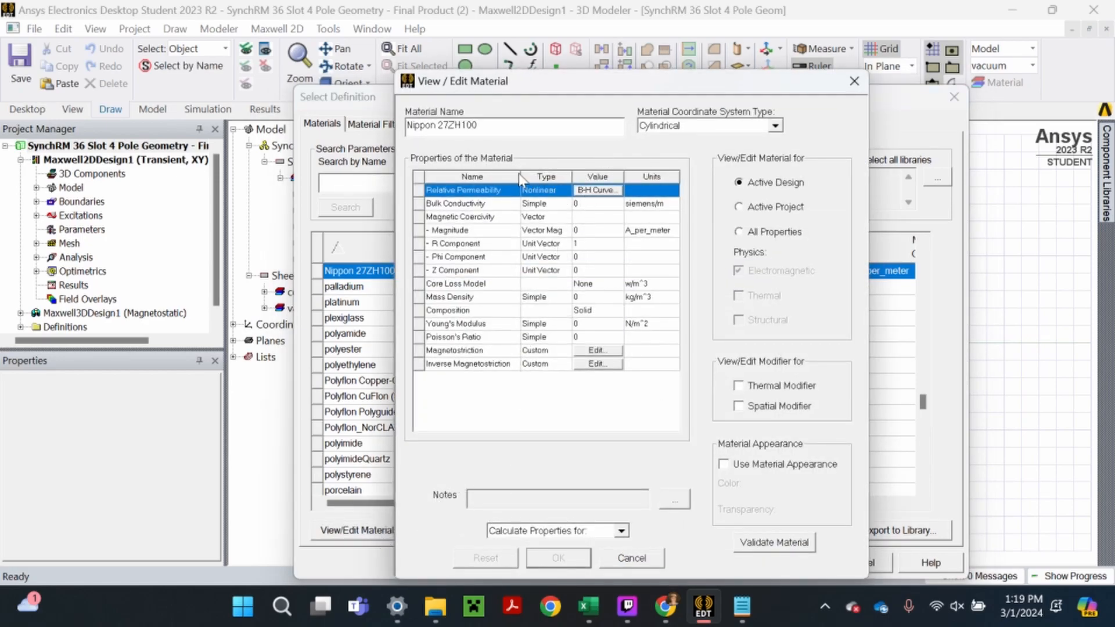
pyautogui.click(633, 559)
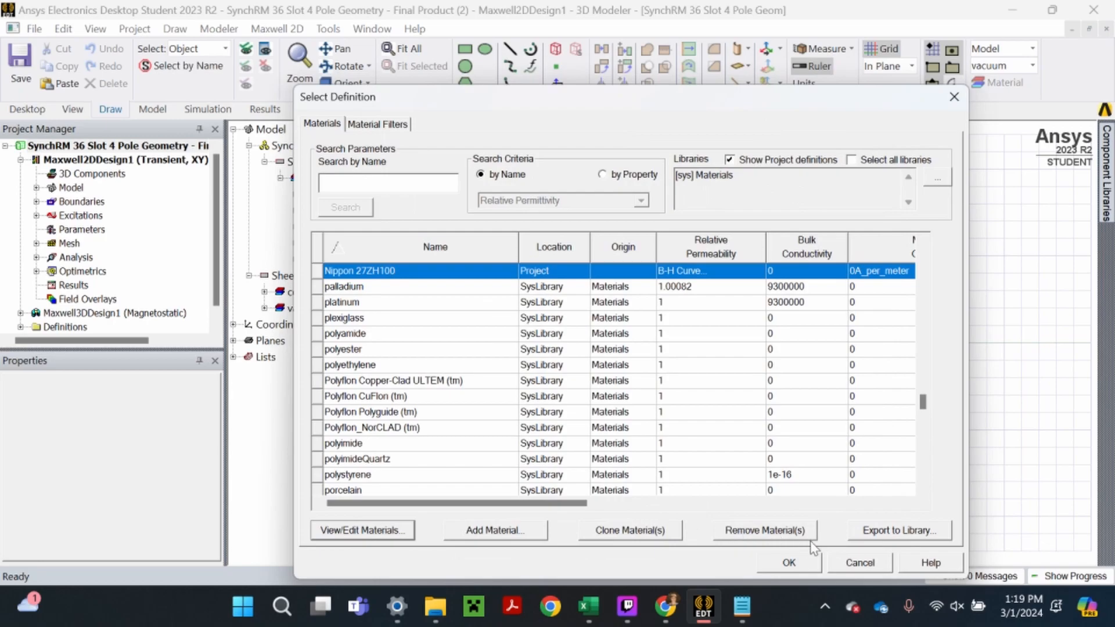
pyautogui.click(859, 562)
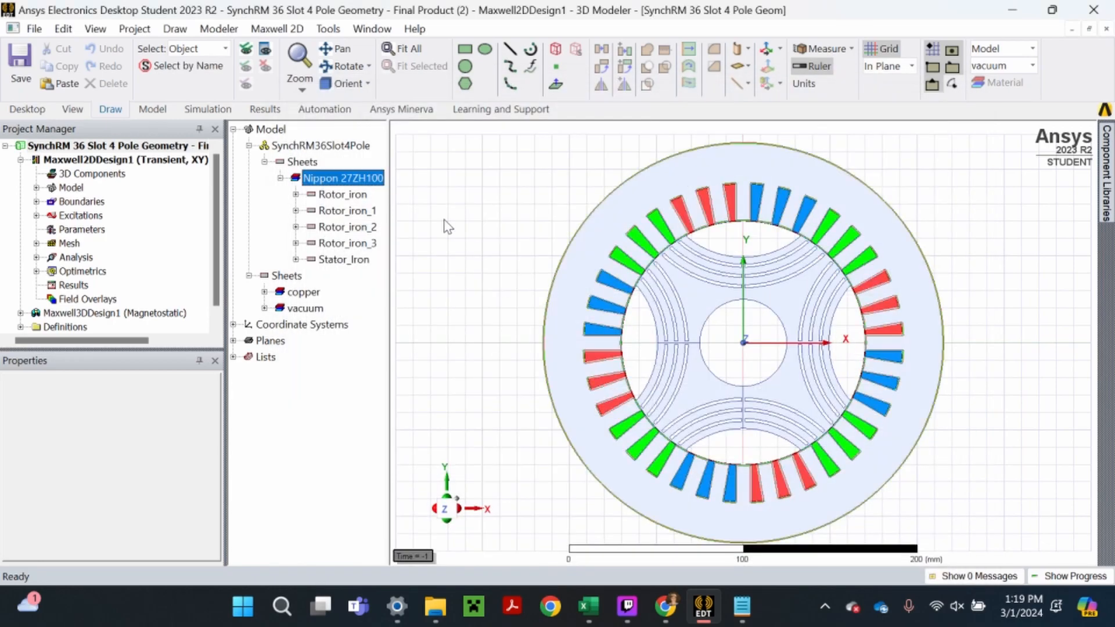
# Open the Nippon 27ZH100 material definition for editing and review its B-H curve without changing it
pyautogui.rightClick(324, 181)
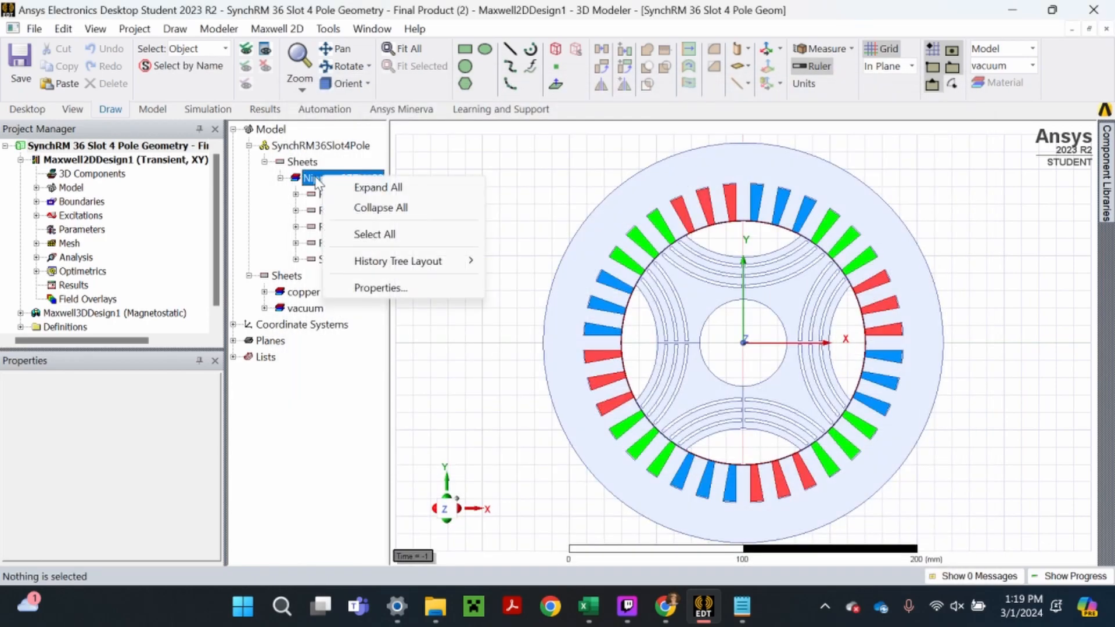
pyautogui.click(381, 288)
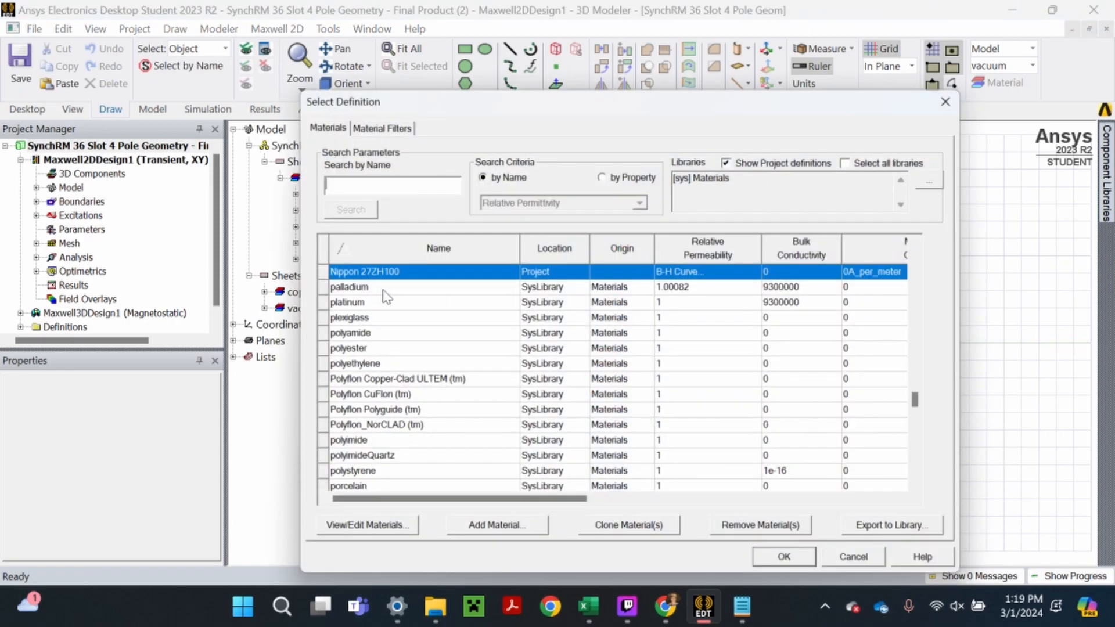
pyautogui.click(360, 532)
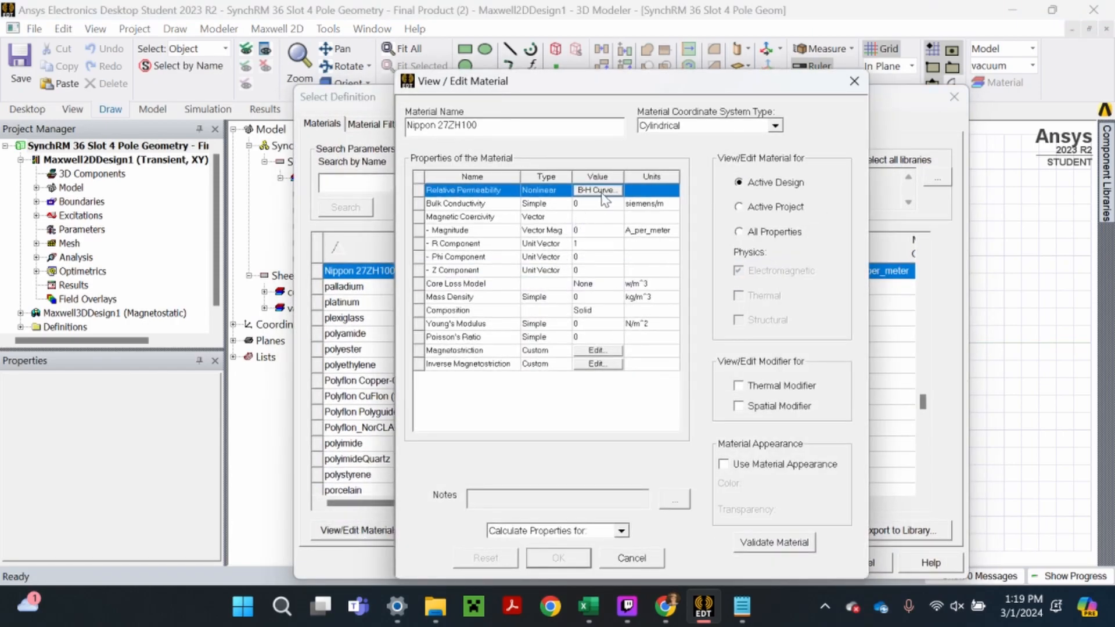
pyautogui.click(598, 191)
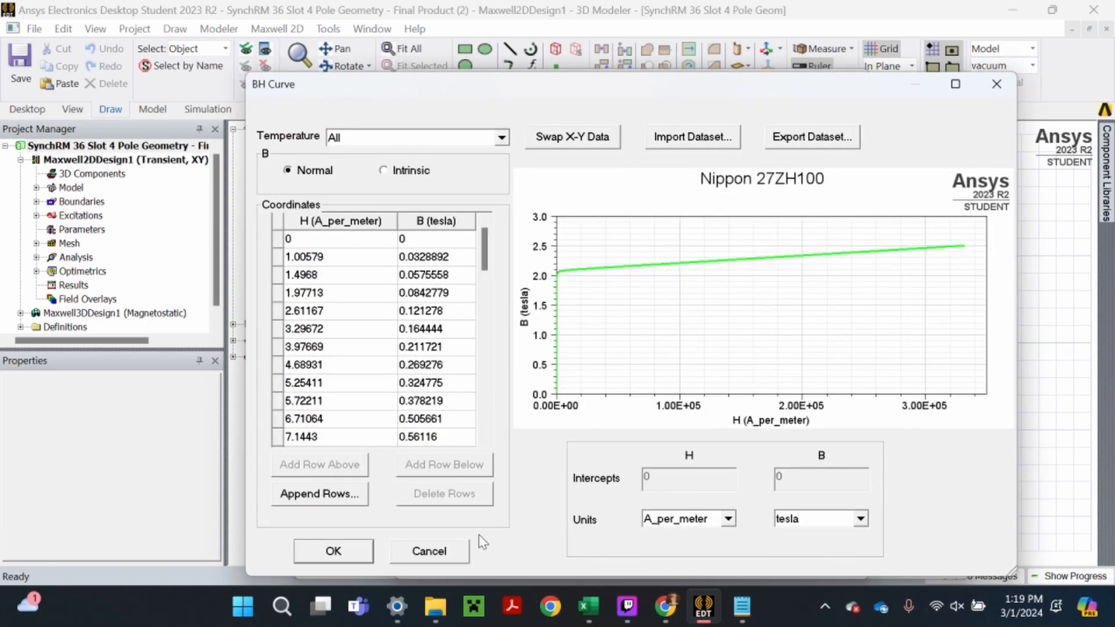
pyautogui.click(456, 553)
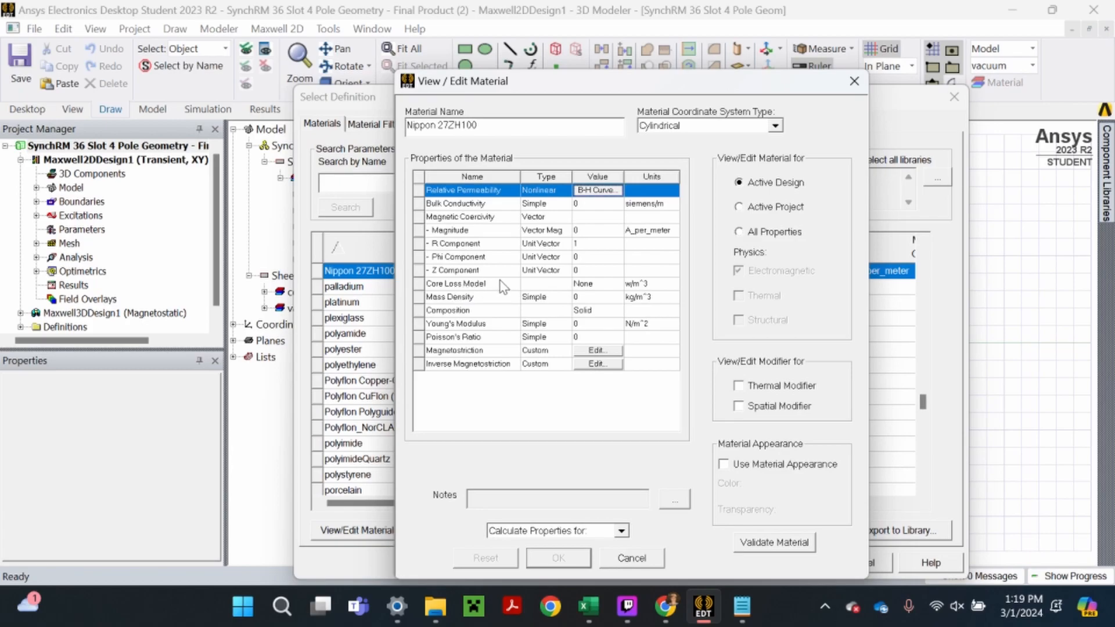
# Set the Core Loss Model of the Nippon 27ZH100 material to B-P Curve
pyautogui.click(584, 284)
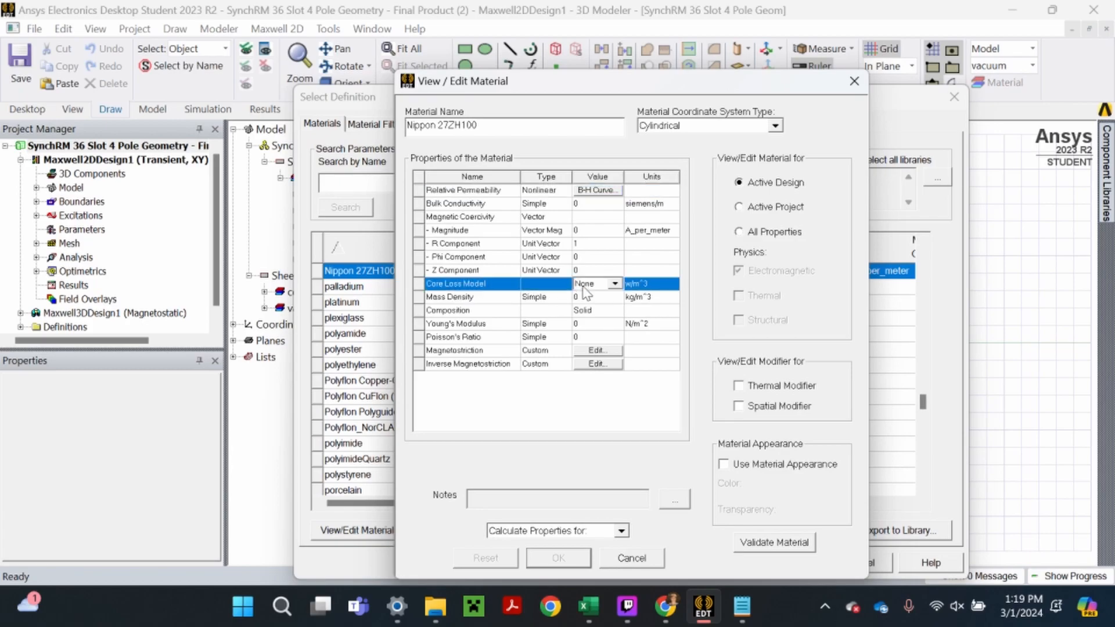
pyautogui.click(585, 286)
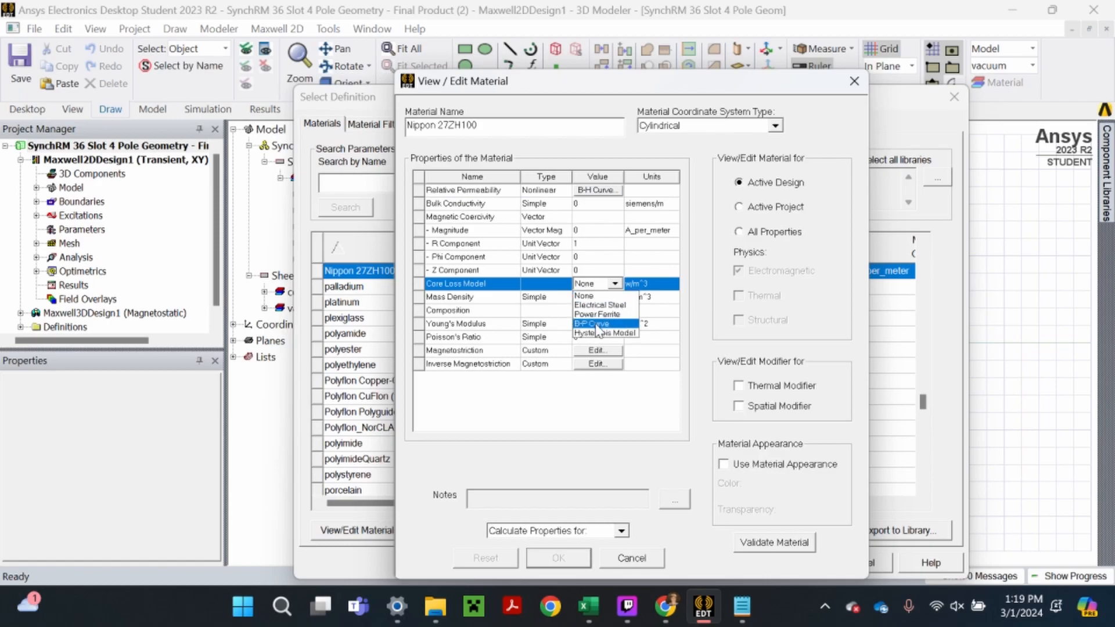
pyautogui.click(598, 324)
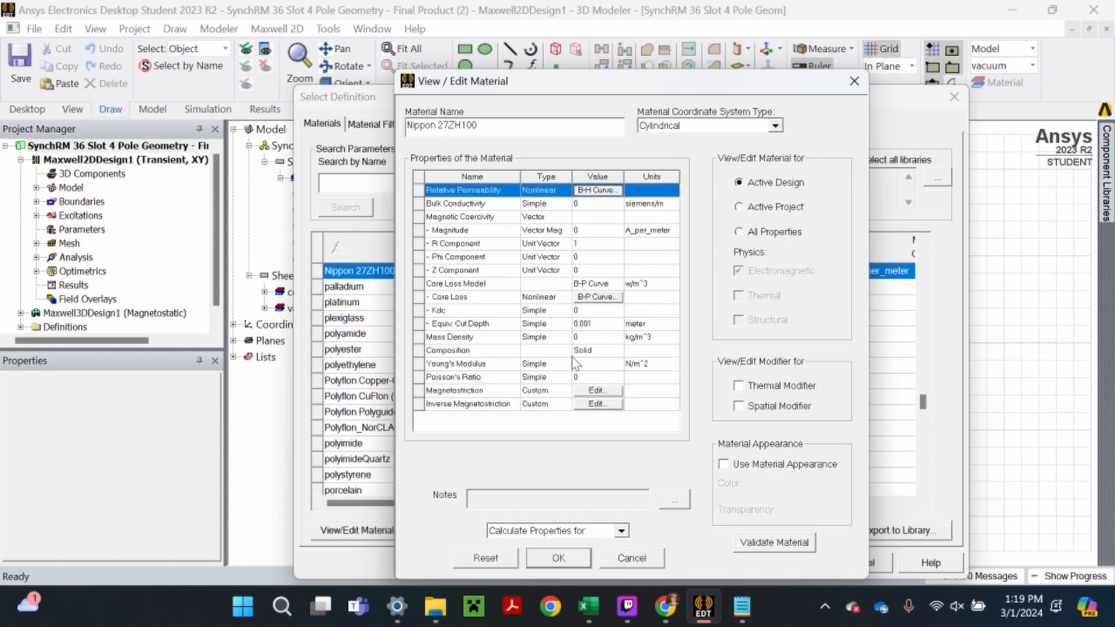
# Import Nippon Steel 27ZH100 BP Curve 50Hz.tab from Downloads as the core loss B-P curve and set its frequency to 50 Hz
pyautogui.click(595, 299)
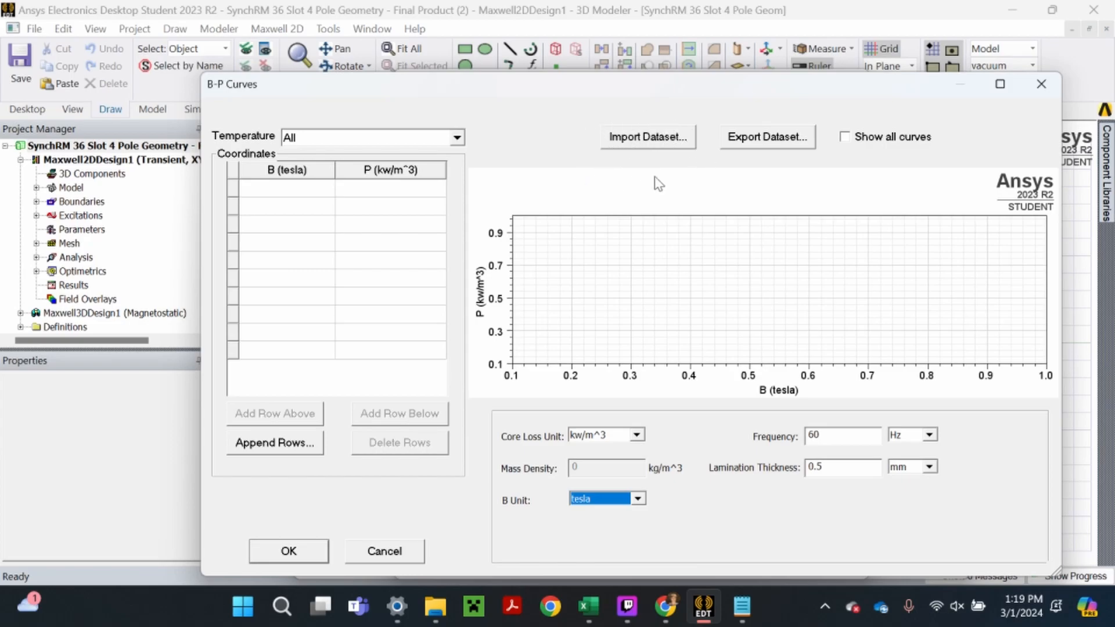
pyautogui.click(641, 136)
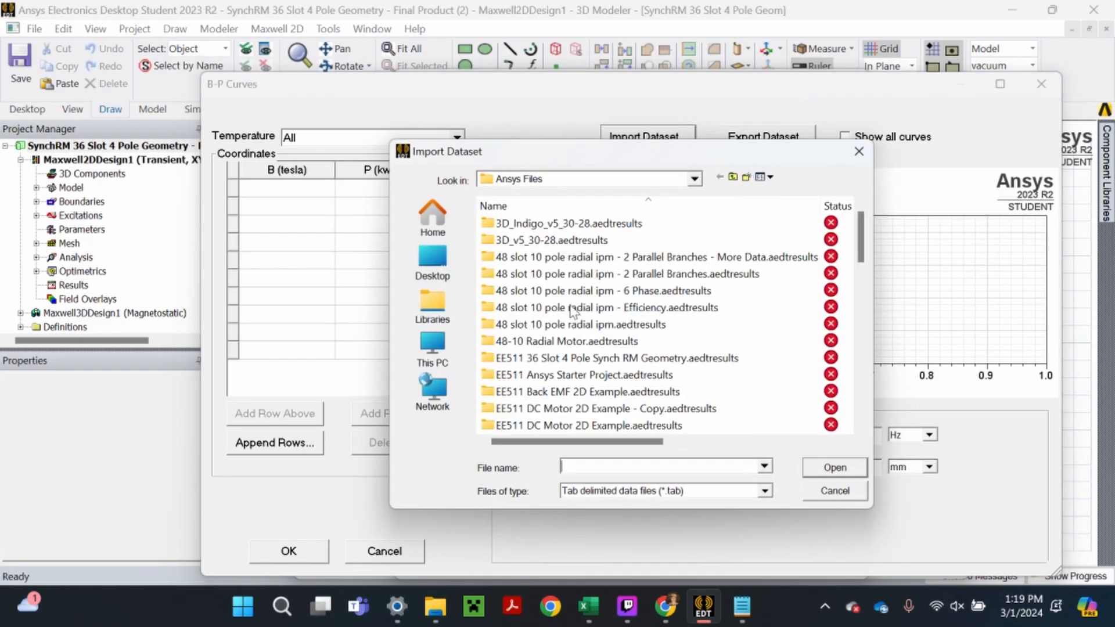
pyautogui.click(519, 182)
pyautogui.click(525, 222)
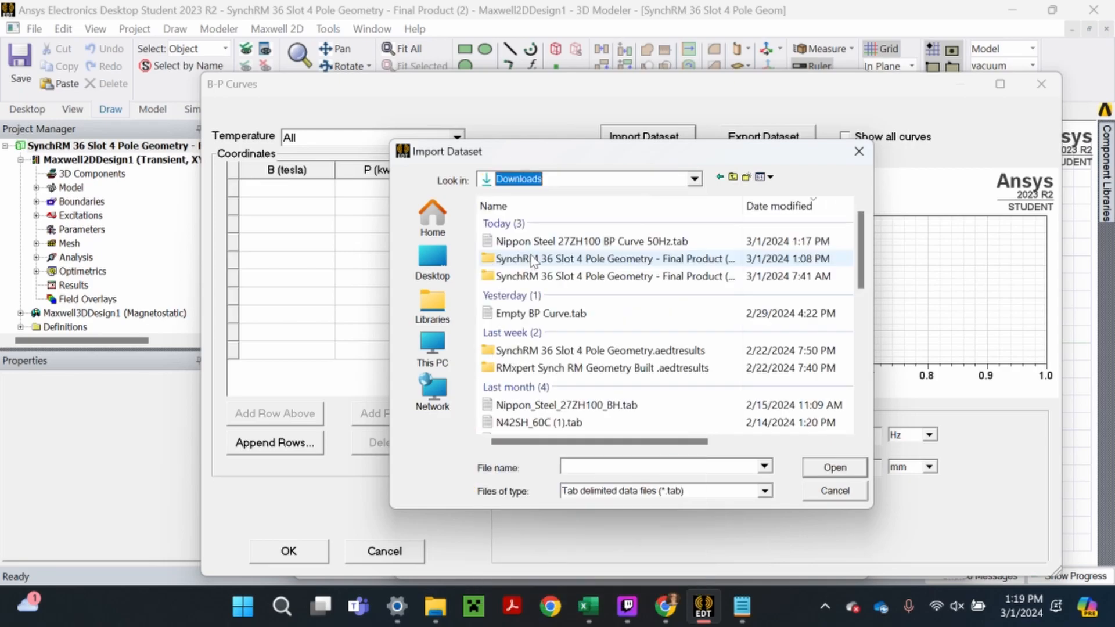
pyautogui.doubleClick(576, 244)
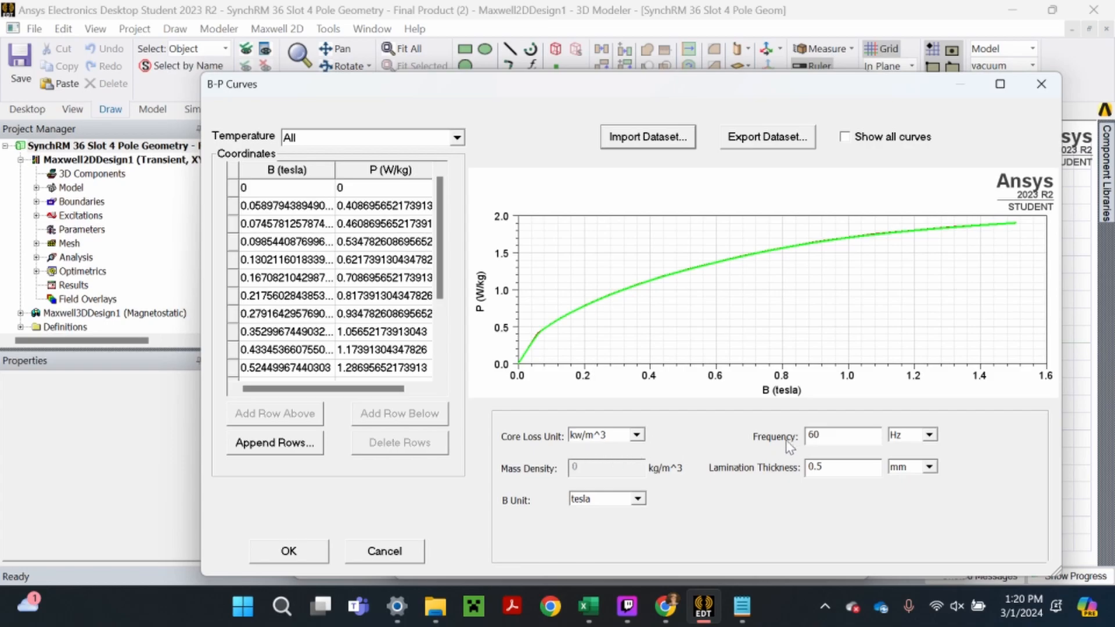
pyautogui.moveTo(827, 436); pyautogui.dragTo(772, 442)
pyautogui.write('50')
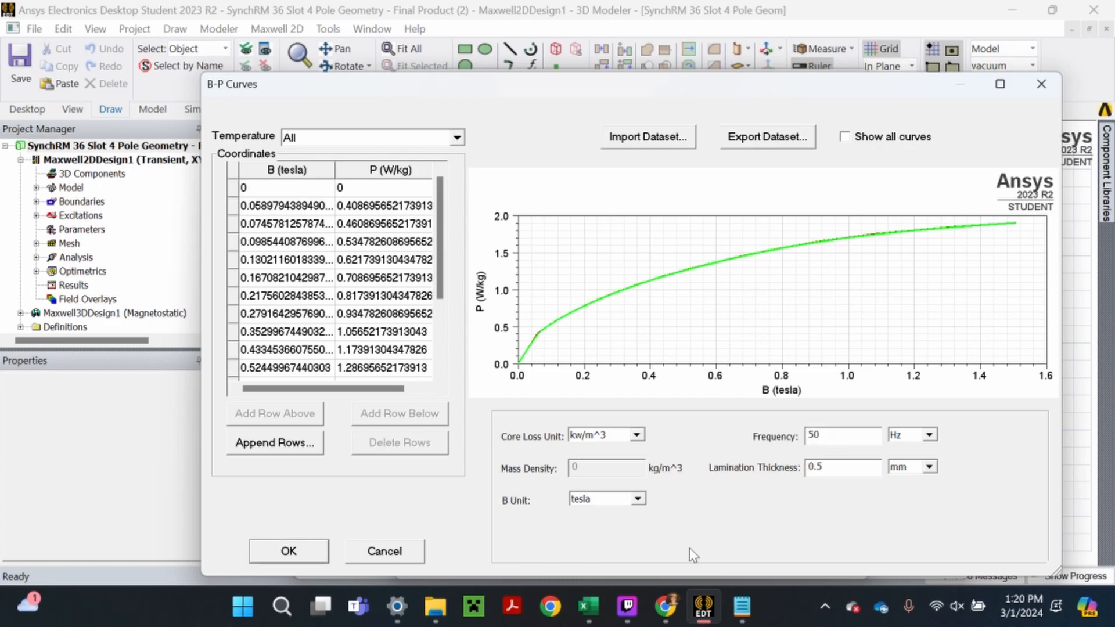
# Switch to the Nippon Steel datasheet in Chrome, search for 27ZH100 and examine its thickness and density in the specifications table
pyautogui.click(665, 606)
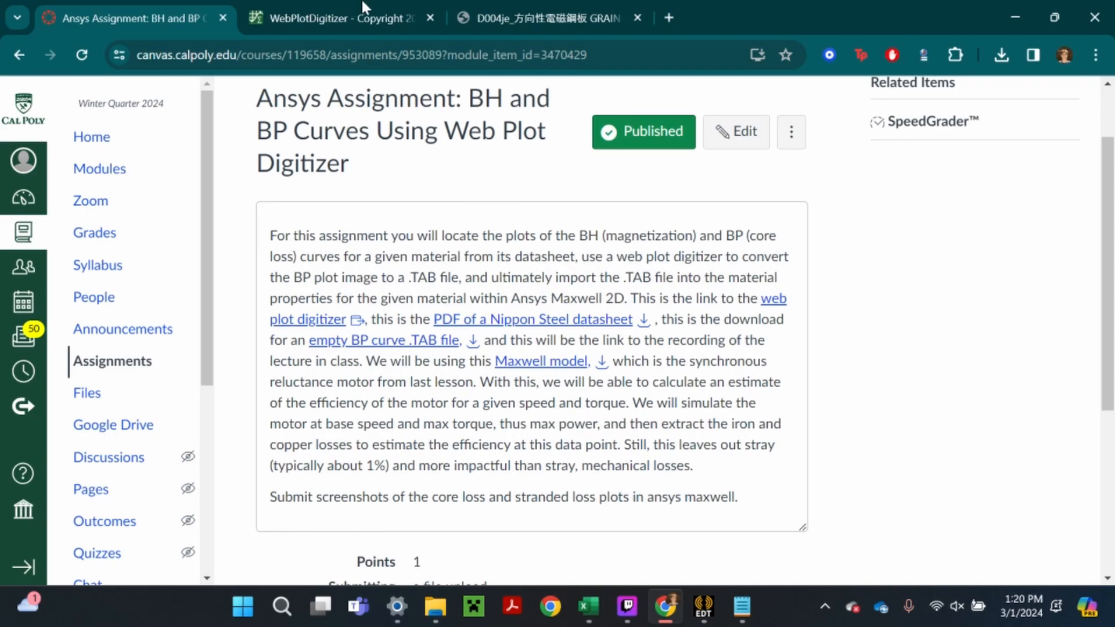
pyautogui.click(507, 8)
pyautogui.keyDown('ctrl'); pyautogui.scroll(-6, 706, 339); pyautogui.keyUp('ctrl')
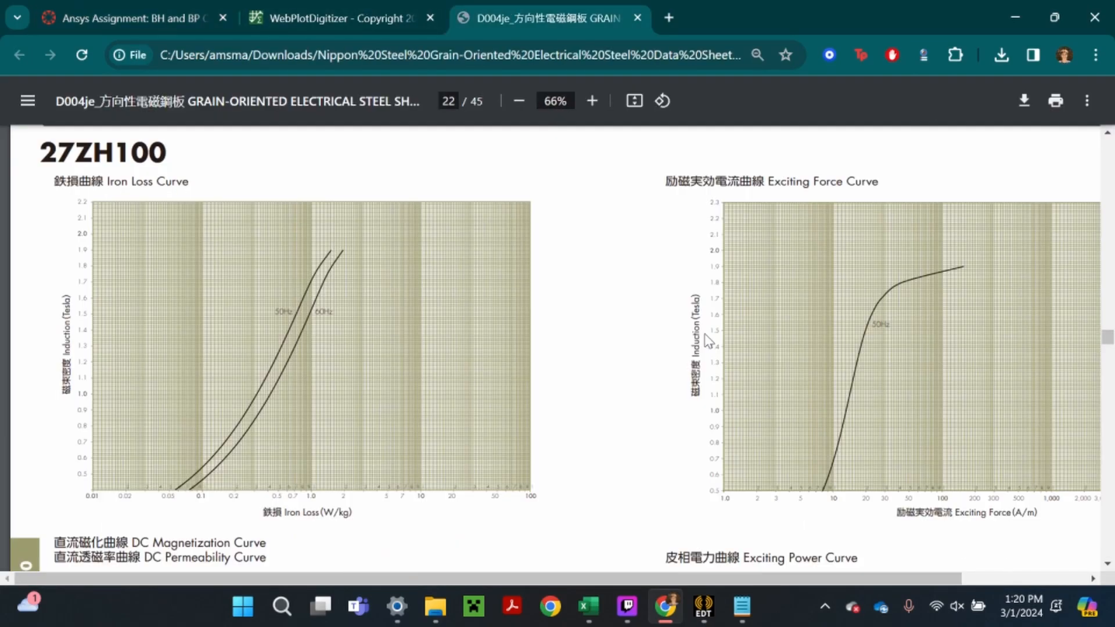
pyautogui.hotkey('ctrl', 'f')
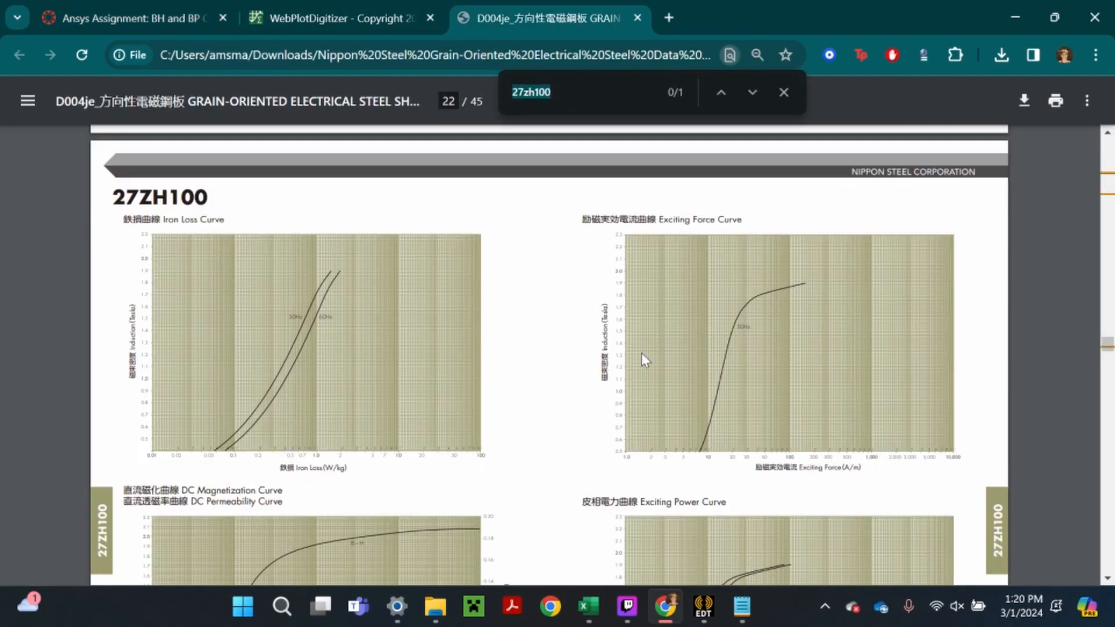
pyautogui.press('Right')
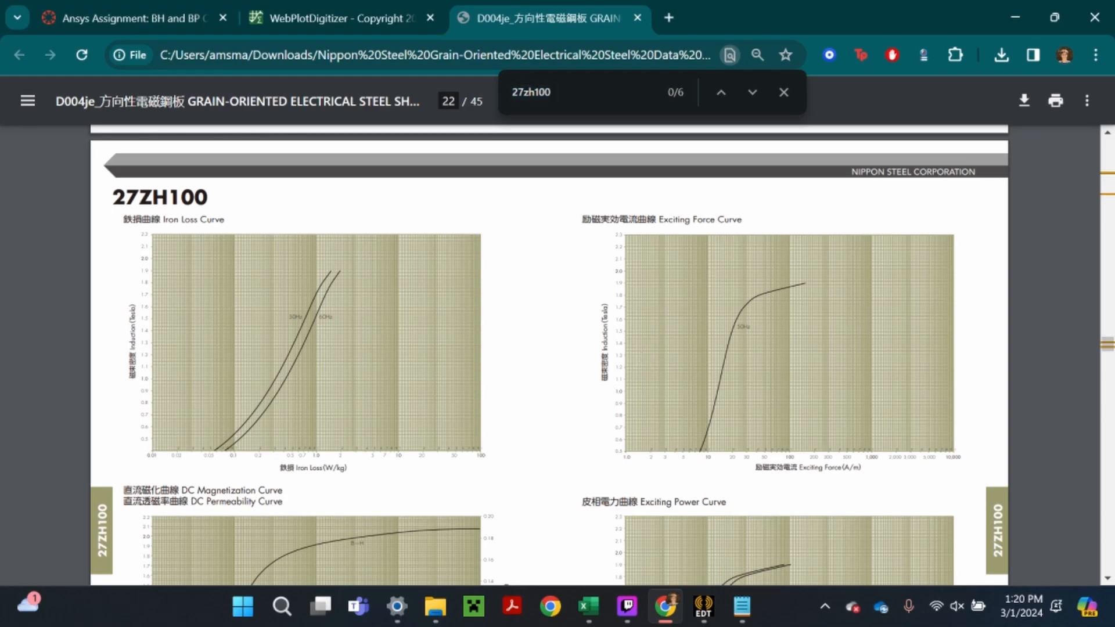
pyautogui.click(713, 102)
pyautogui.click(721, 92)
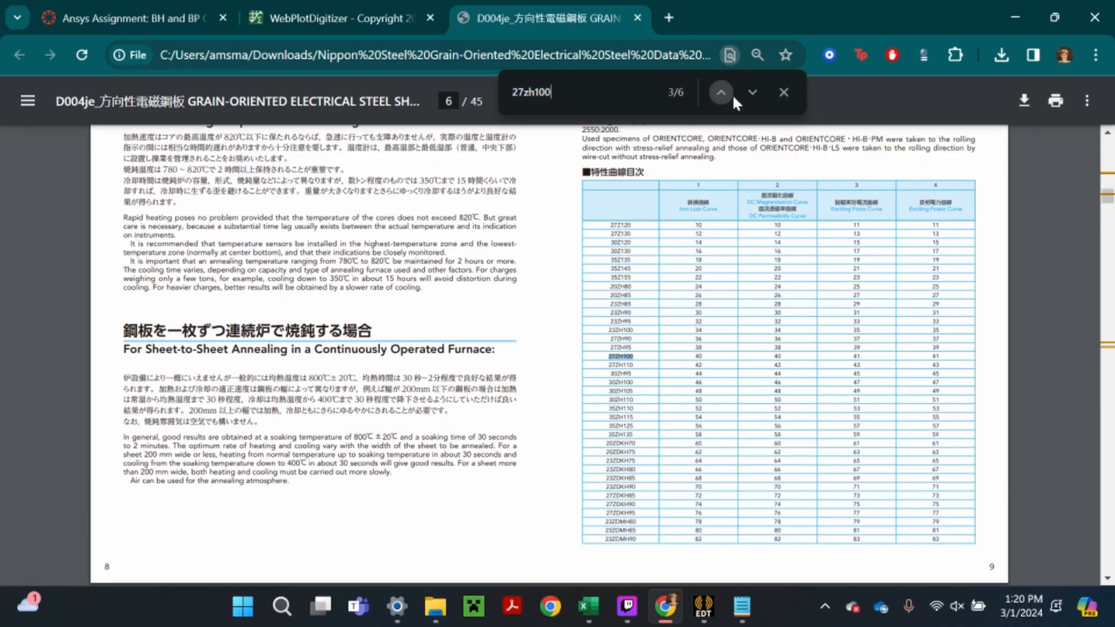
pyautogui.click(721, 93)
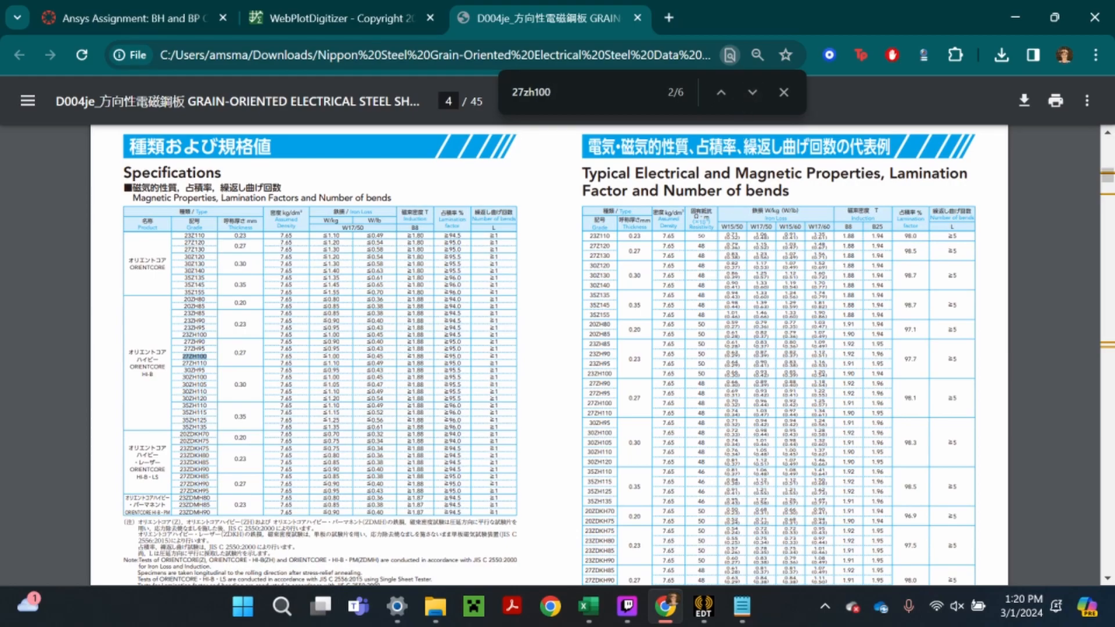
pyautogui.scroll(-3, 656, 391)
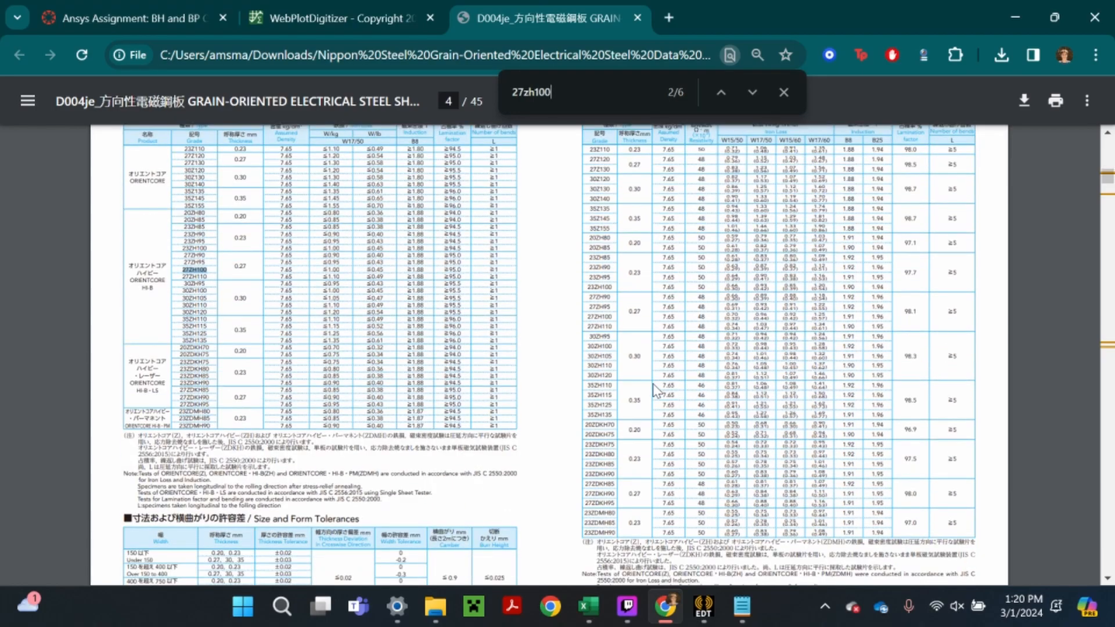
pyautogui.scroll(3, 558, 401)
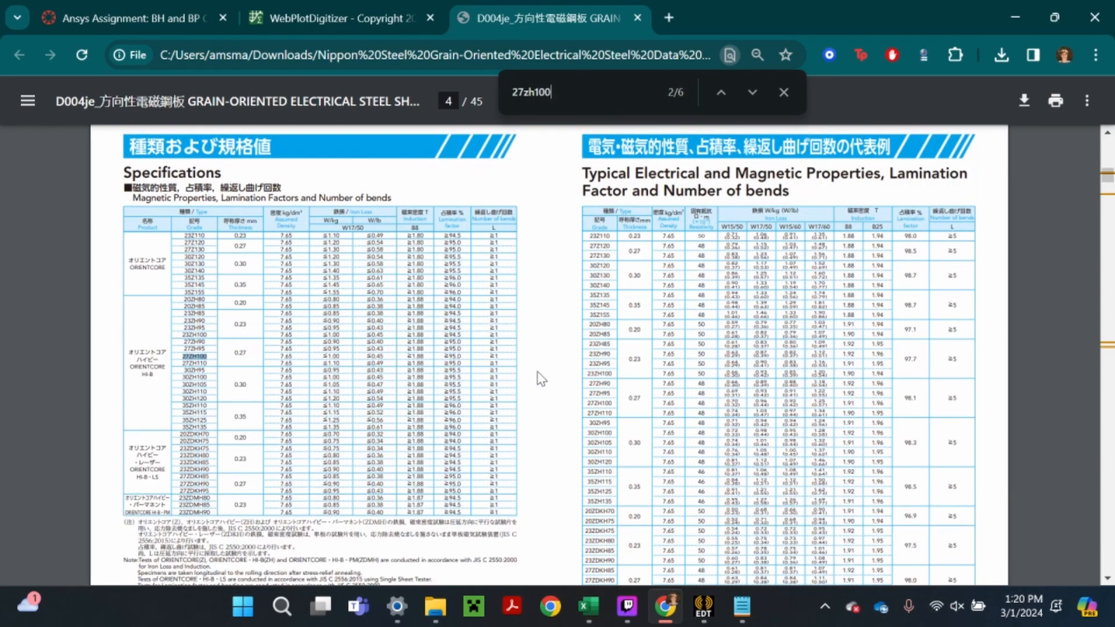
# Switch to Notepad to check the header and zero row of the .tab data, and return to the B-P Curves settings in Ansys
pyautogui.click(741, 606)
pyautogui.tripleClick(71, 195)
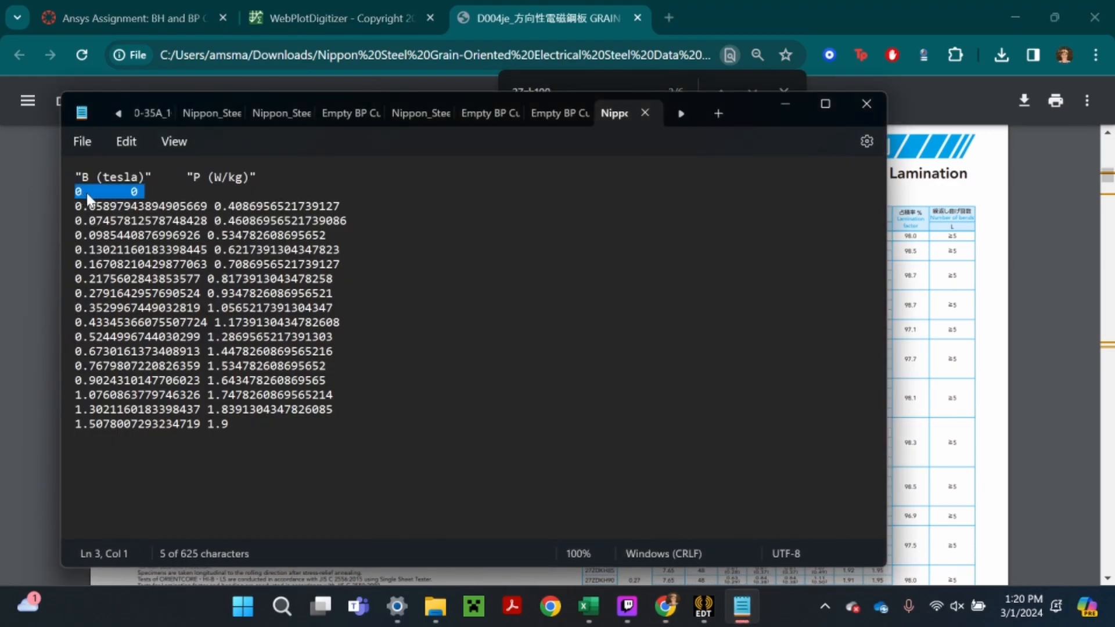
pyautogui.click(152, 187)
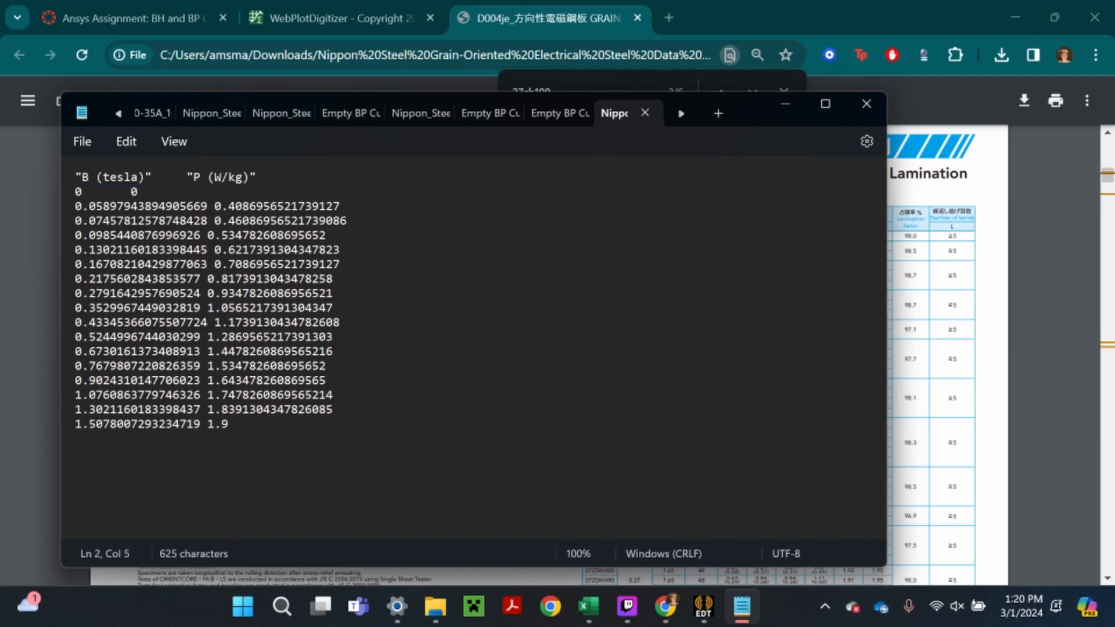
pyautogui.click(703, 606)
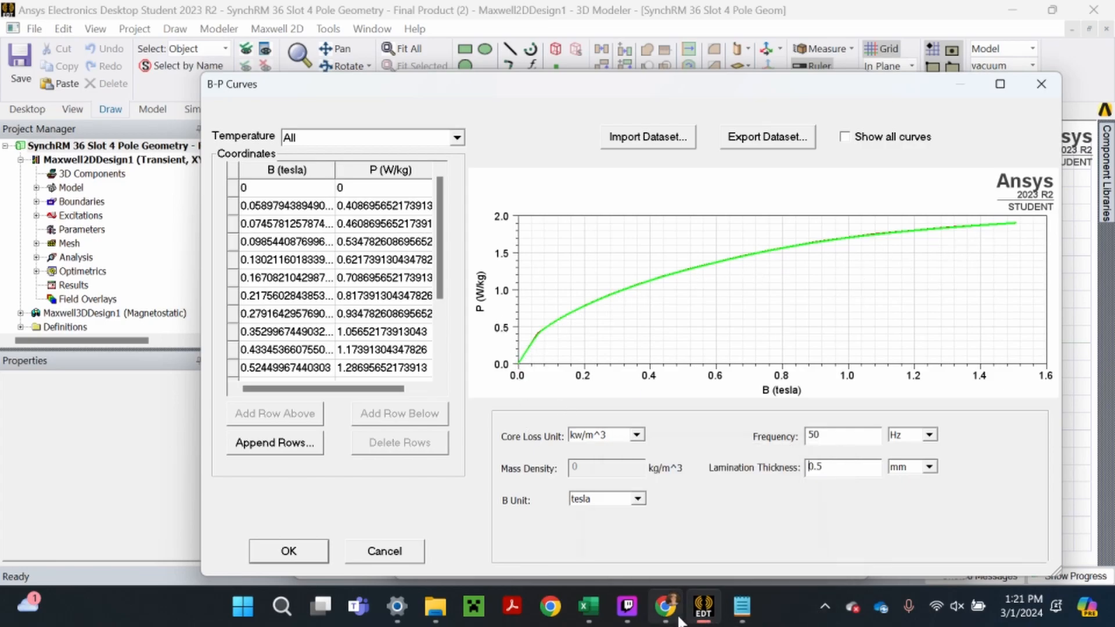
pyautogui.moveTo(679, 616)
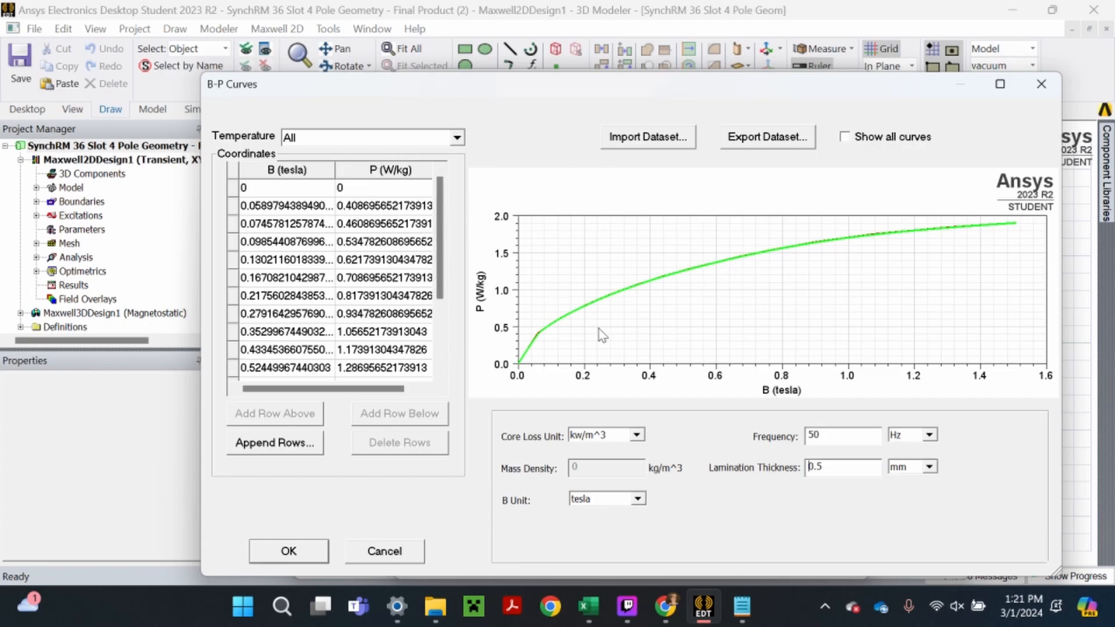
# Set the B-P curve's core loss unit to kw/m^3 and check the available B units, keeping tesla
pyautogui.click(636, 435)
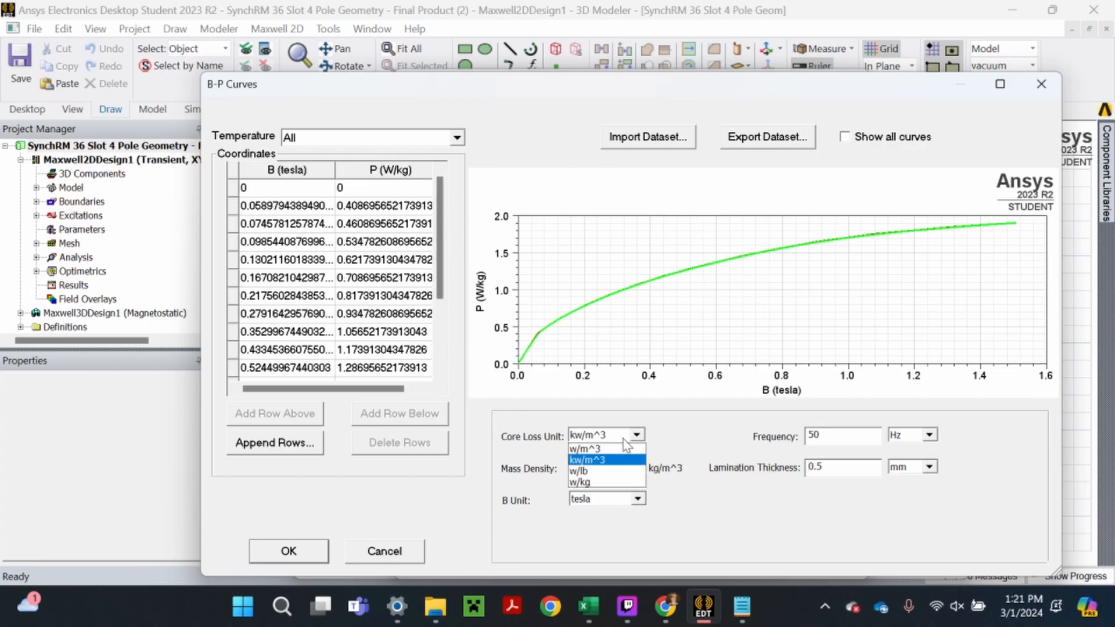
pyautogui.click(597, 449)
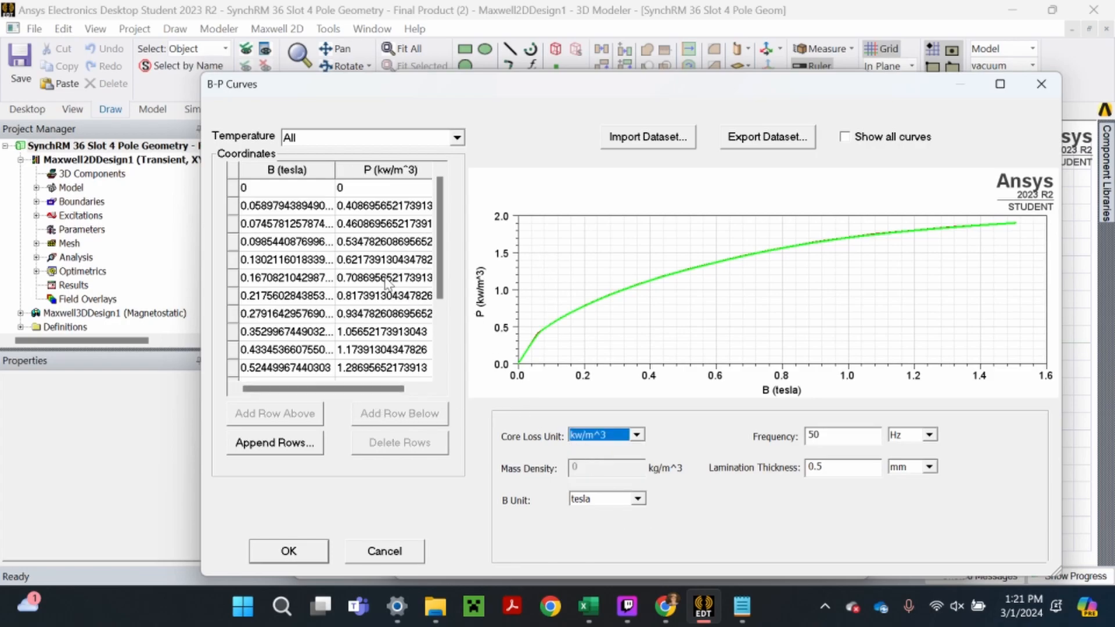
pyautogui.click(494, 298)
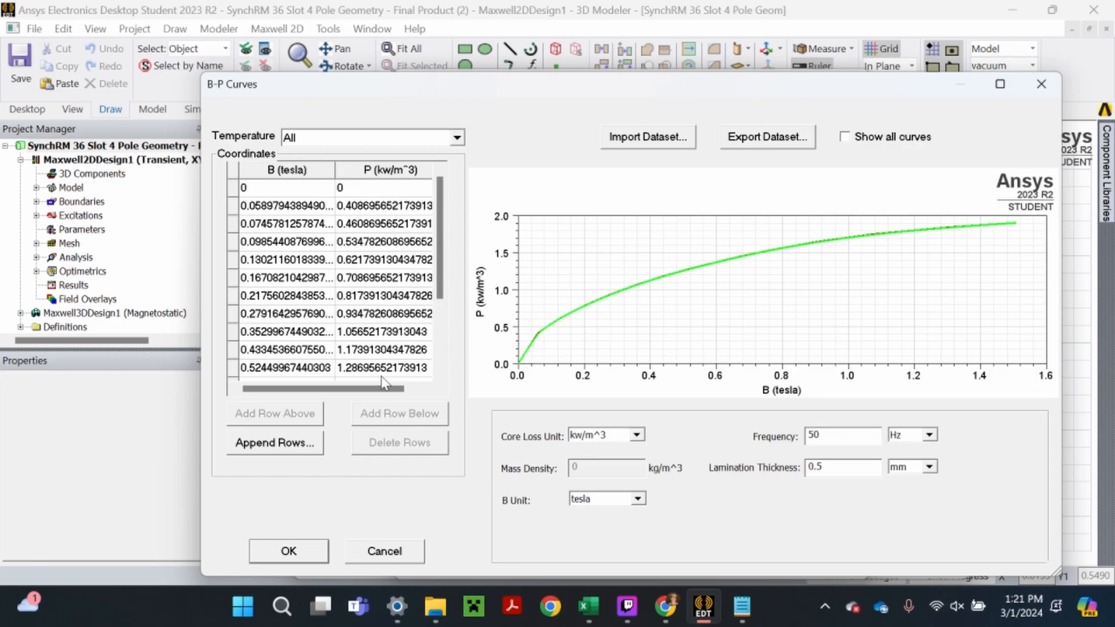
pyautogui.click(623, 503)
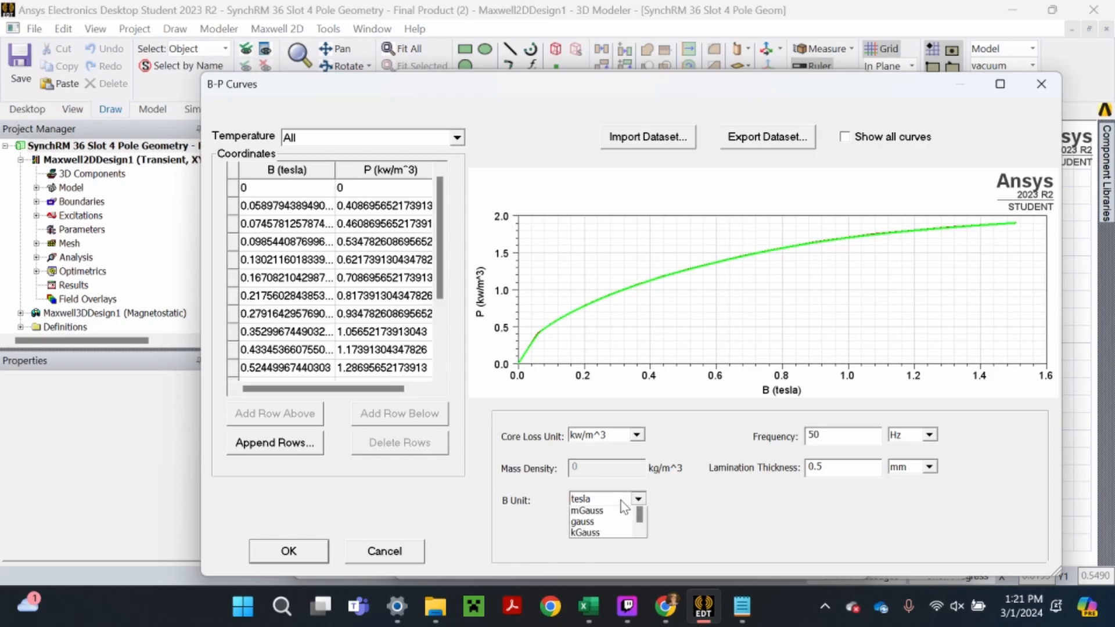
pyautogui.click(742, 491)
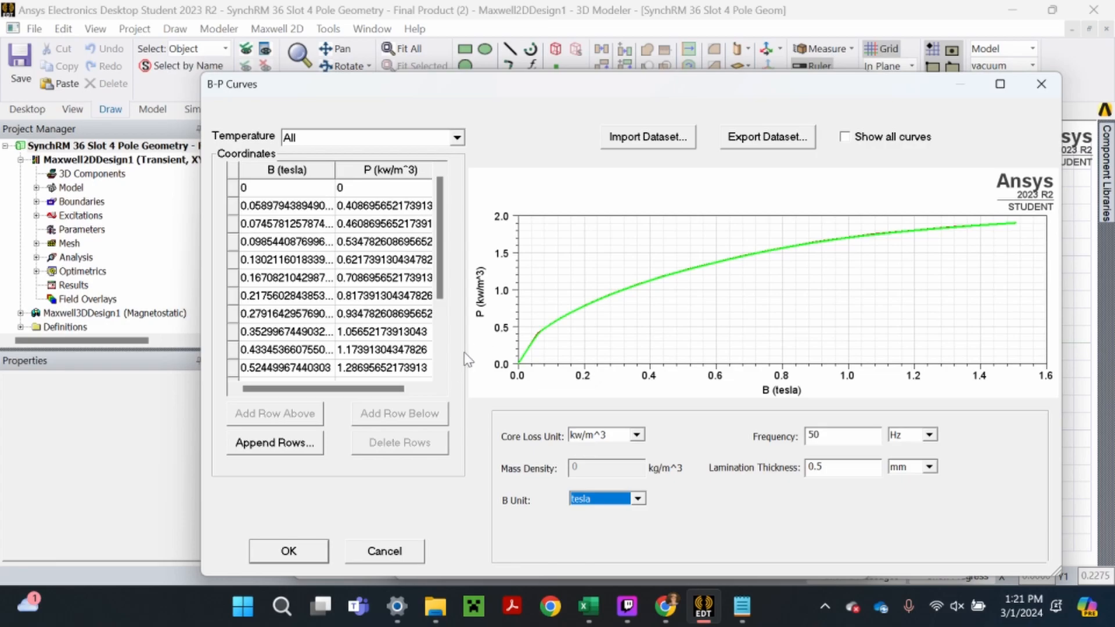
# Switch to Notepad and then WebPlotDigitizer in Chrome to compare the curve data and check the acquired data's dataset and sorting options
pyautogui.click(743, 609)
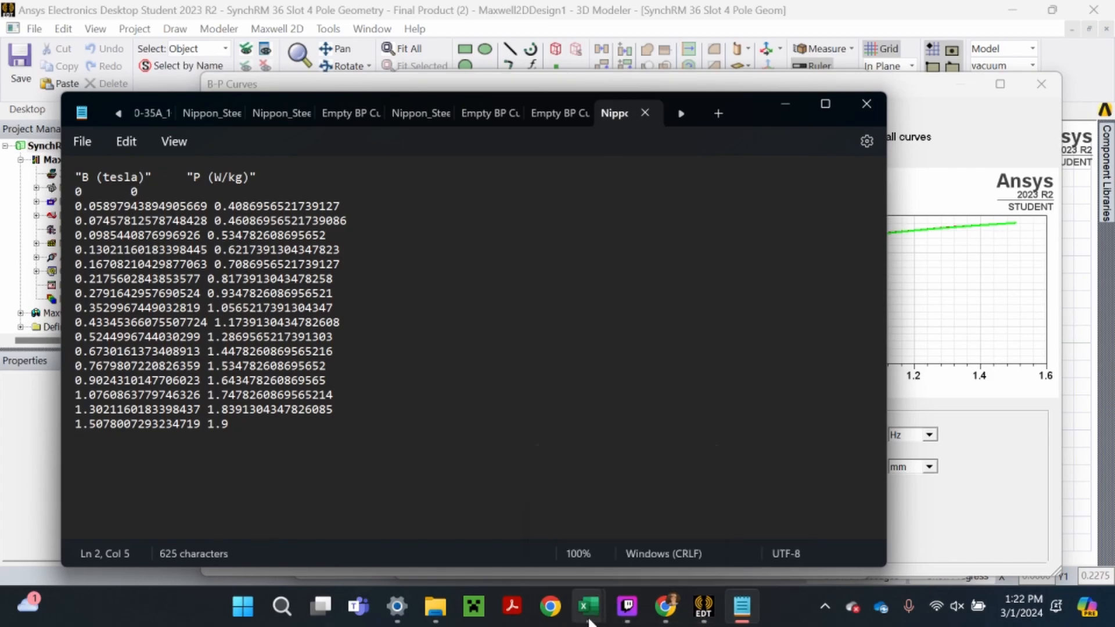
pyautogui.moveTo(604, 623)
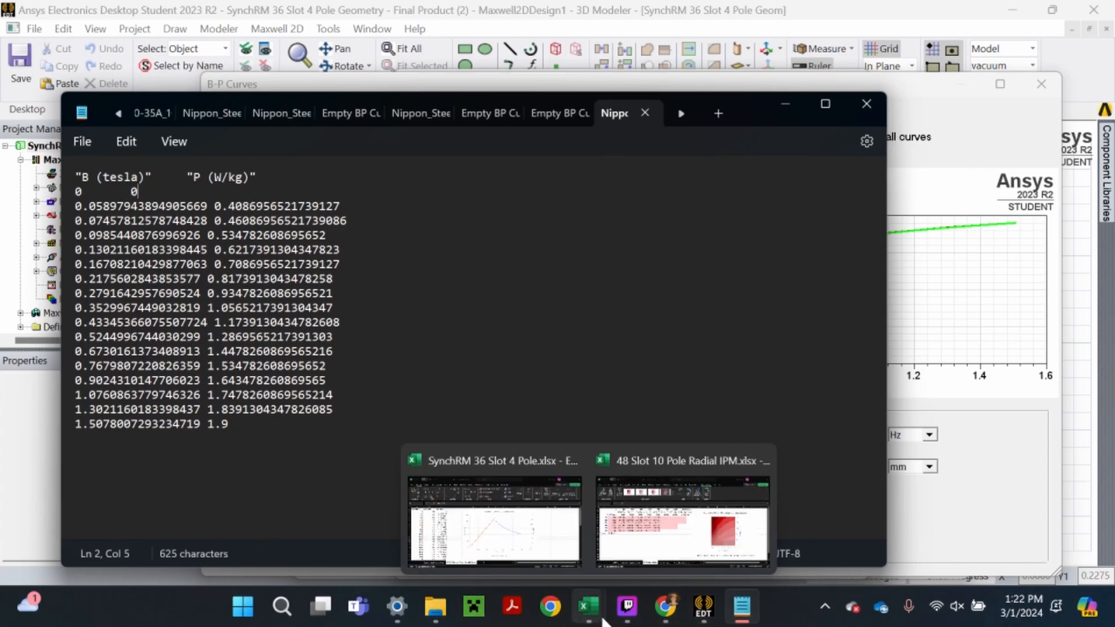
pyautogui.click(667, 622)
pyautogui.click(322, 3)
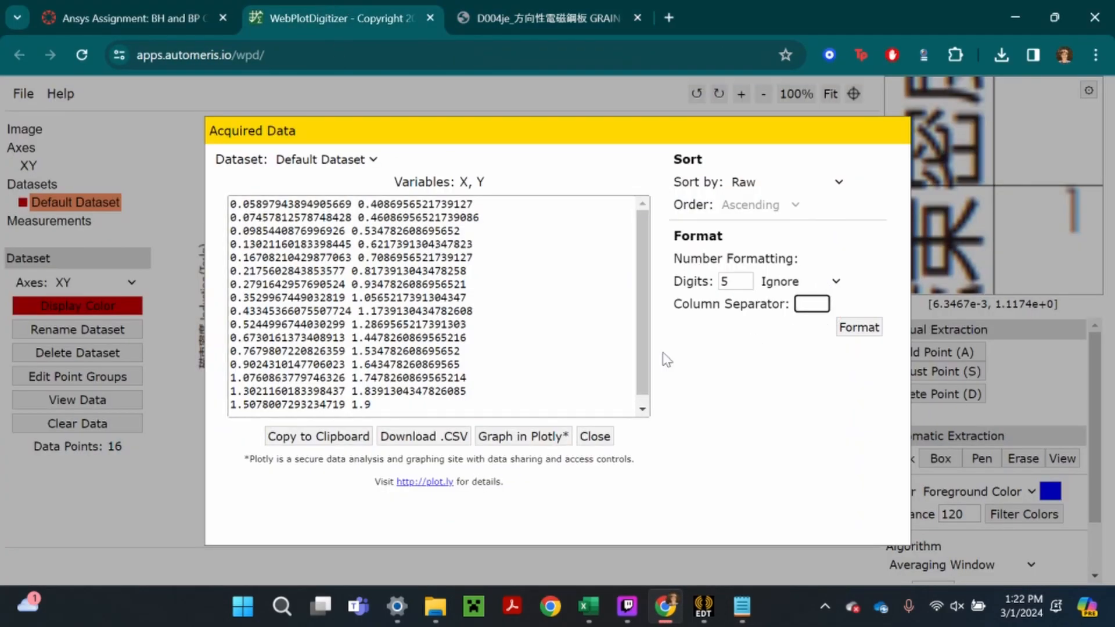
pyautogui.click(339, 441)
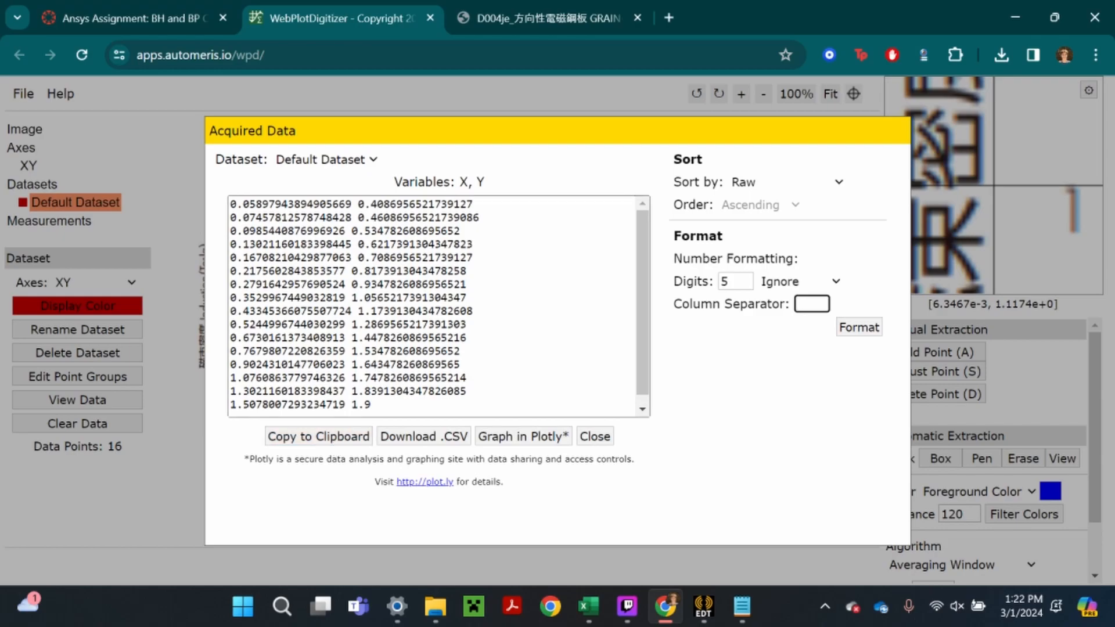
pyautogui.click(374, 160)
pyautogui.click(348, 174)
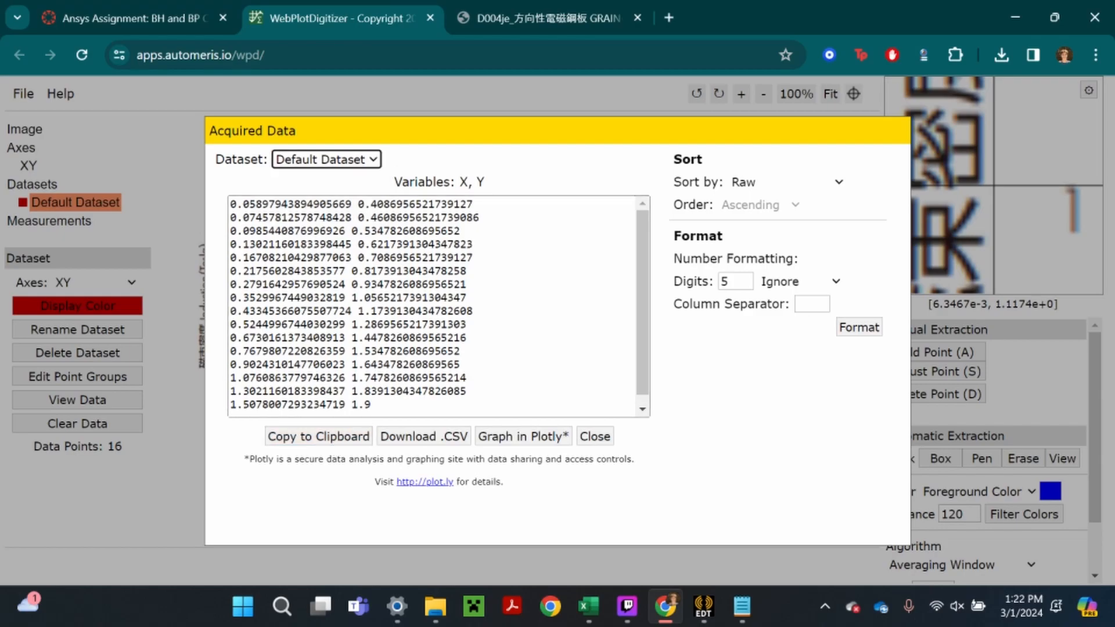
pyautogui.click(839, 185)
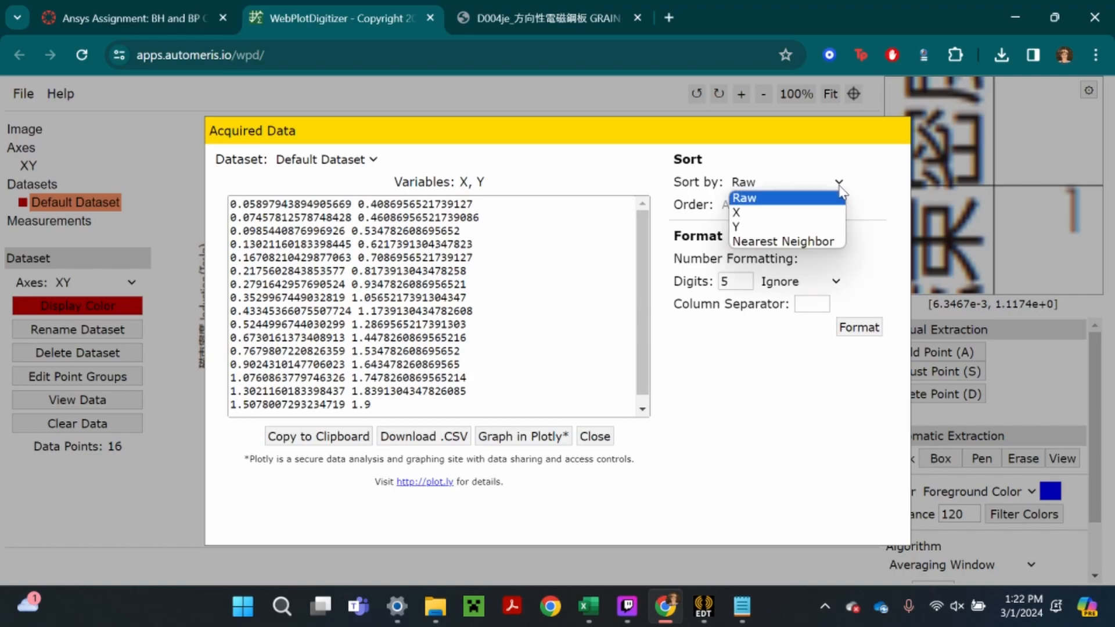
pyautogui.click(839, 187)
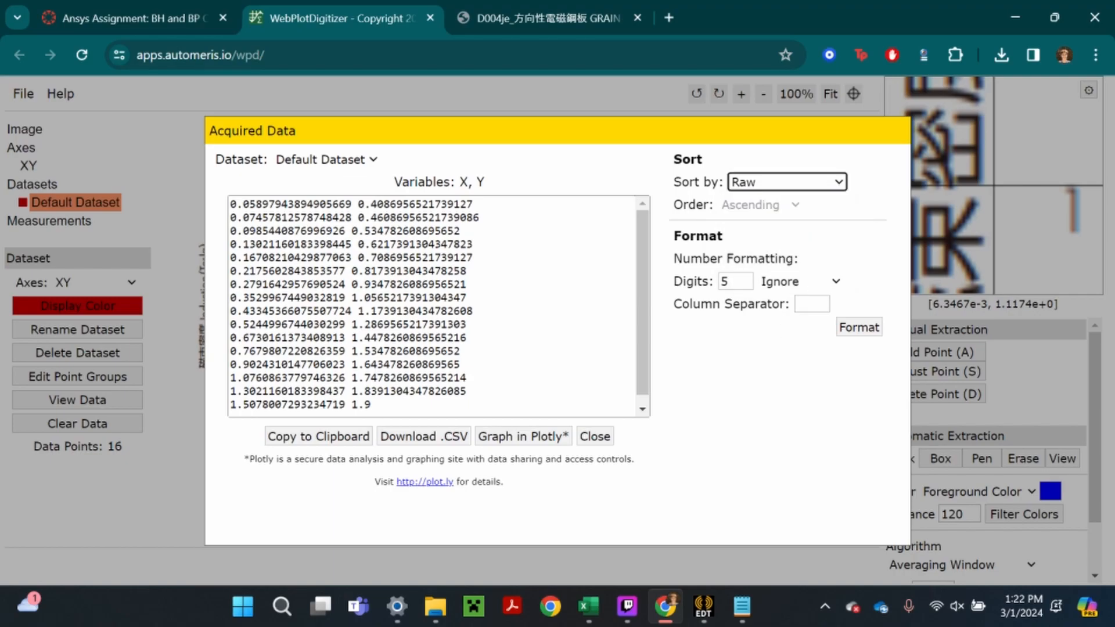
# Switch to Notepad and examine the digitized rows below the zero row against the B and P column headers
pyautogui.click(742, 606)
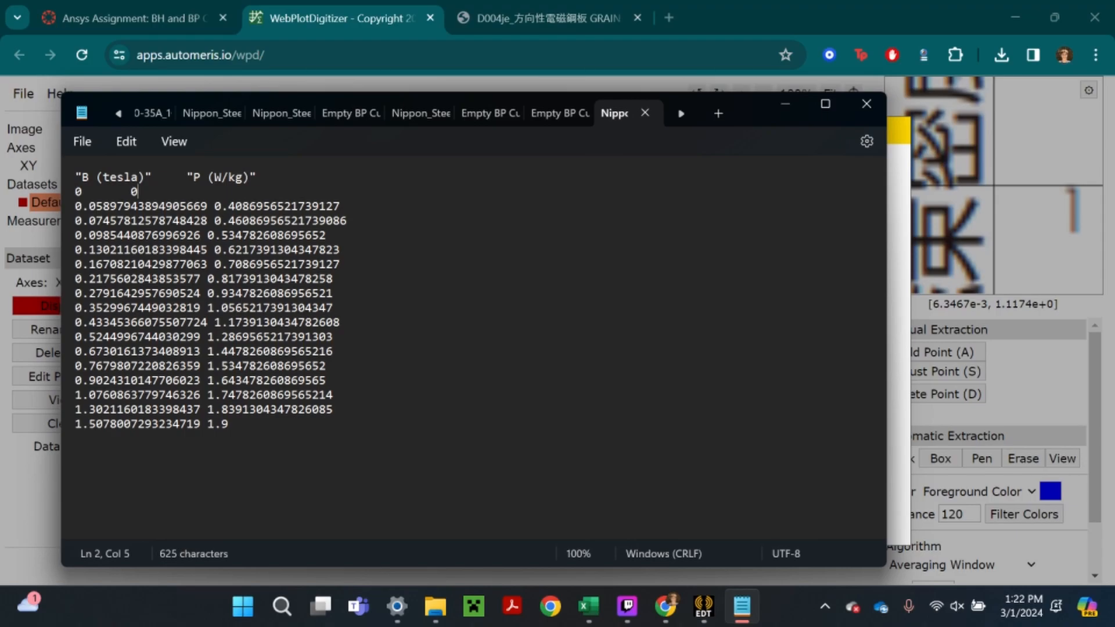
pyautogui.moveTo(75, 206); pyautogui.dragTo(247, 309)
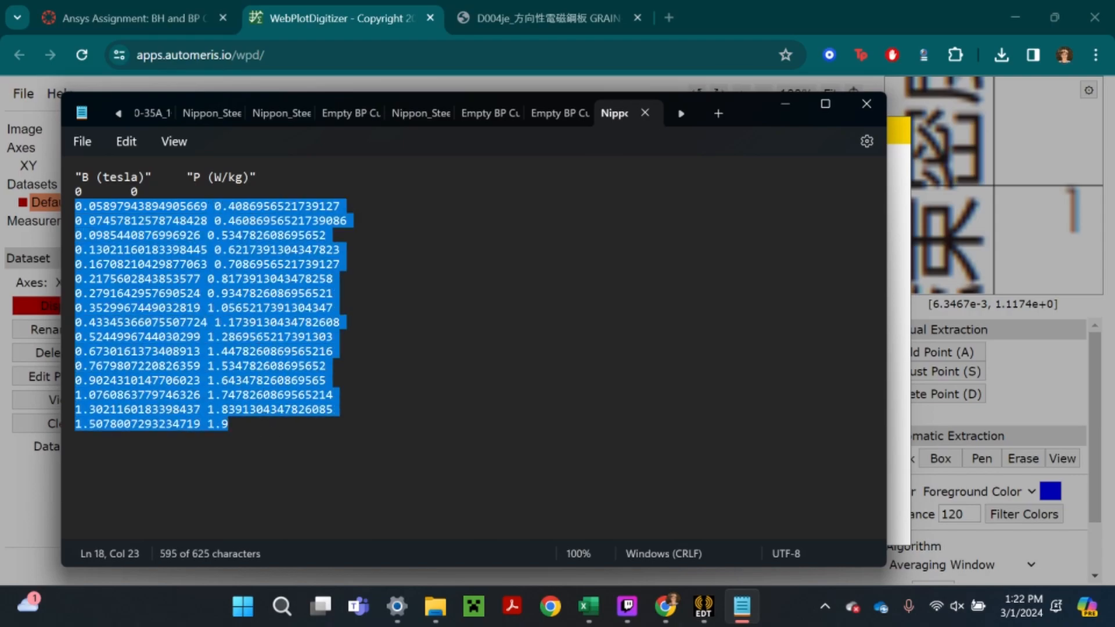
pyautogui.click(229, 424)
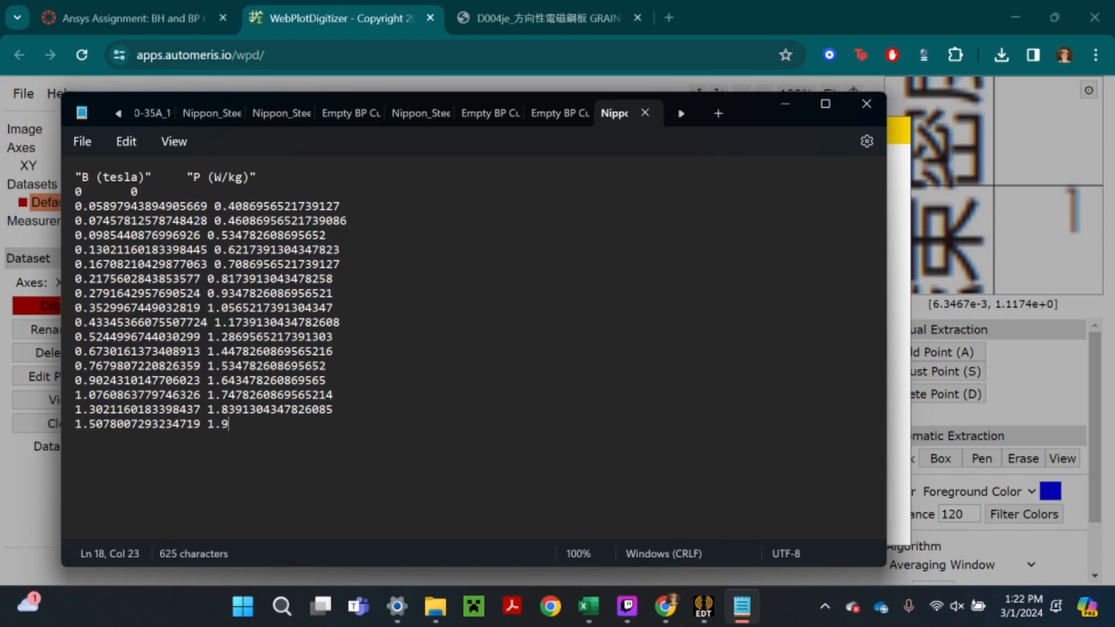
pyautogui.click(902, 410)
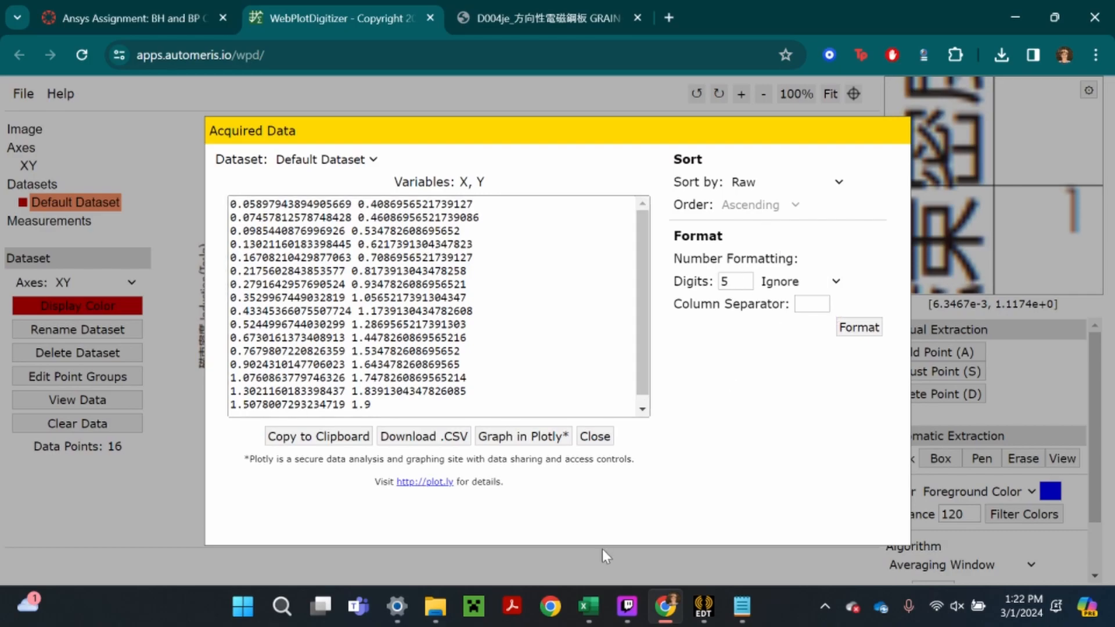
# Return to Ansys and discard the imported B-P curve settings
pyautogui.click(703, 607)
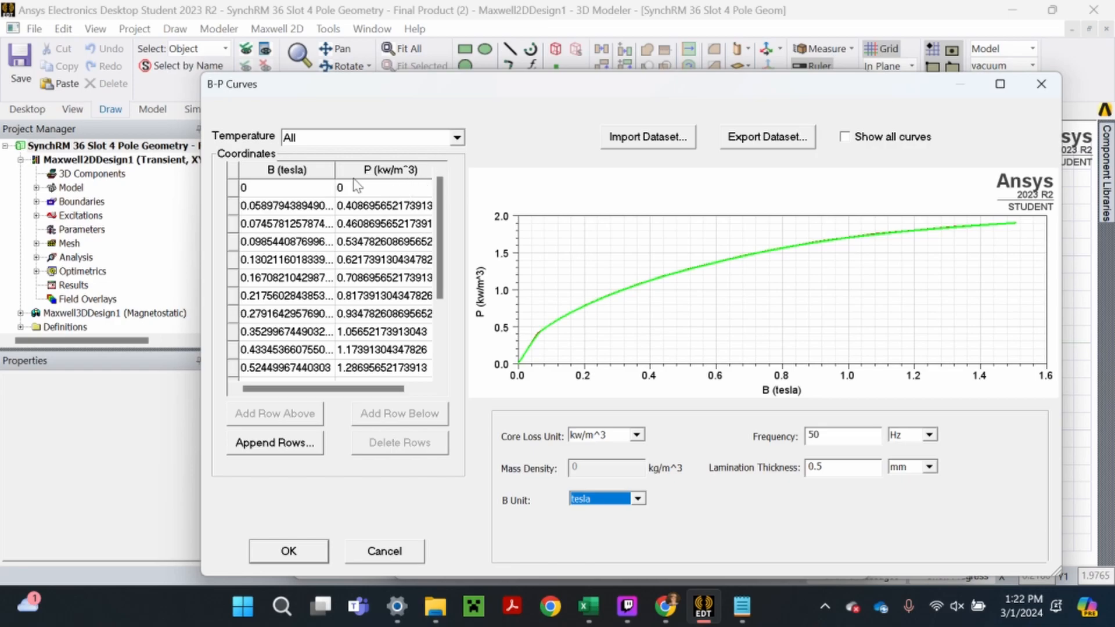
pyautogui.click(316, 180)
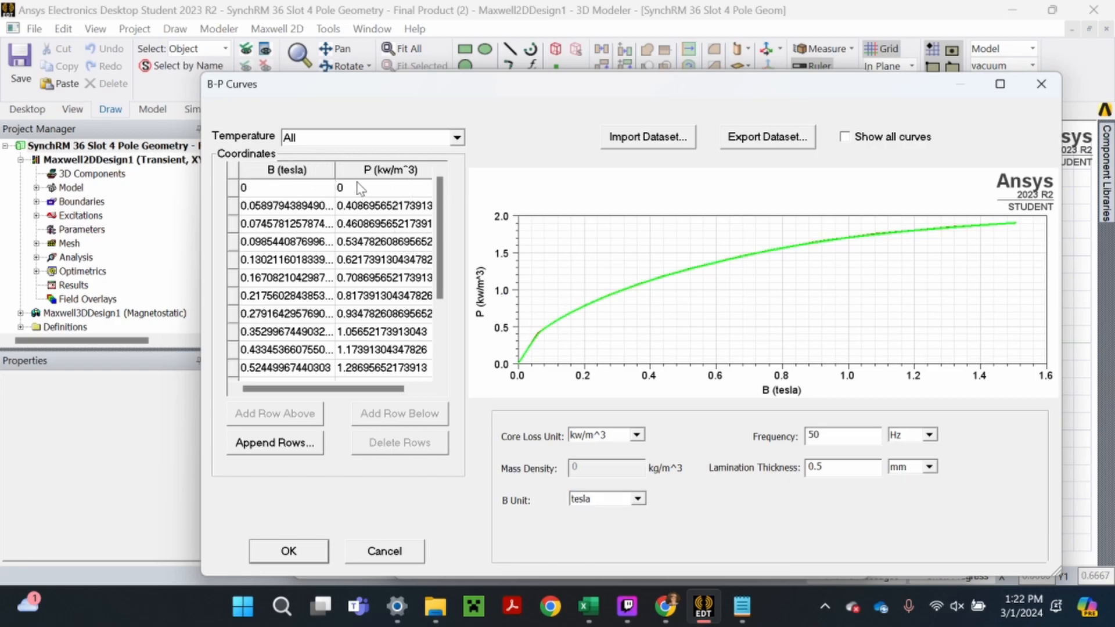
pyautogui.click(384, 551)
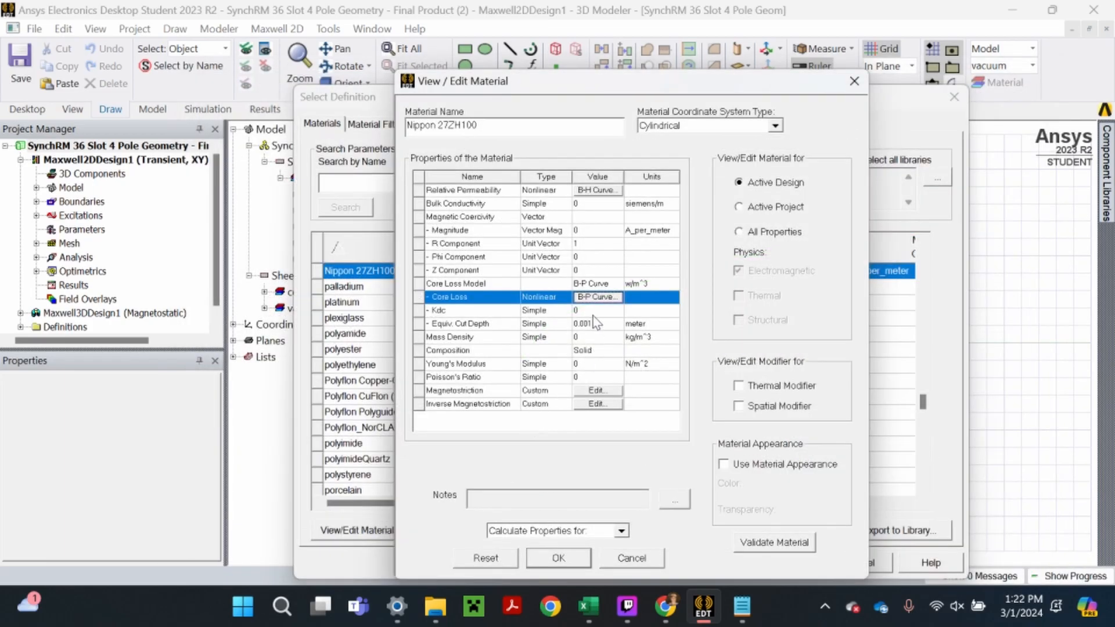
# Try to import Nippon Steel 27ZH100 BP Curve 50Hz.tab from Downloads as the core loss B-P curve and examine its rows
pyautogui.click(596, 298)
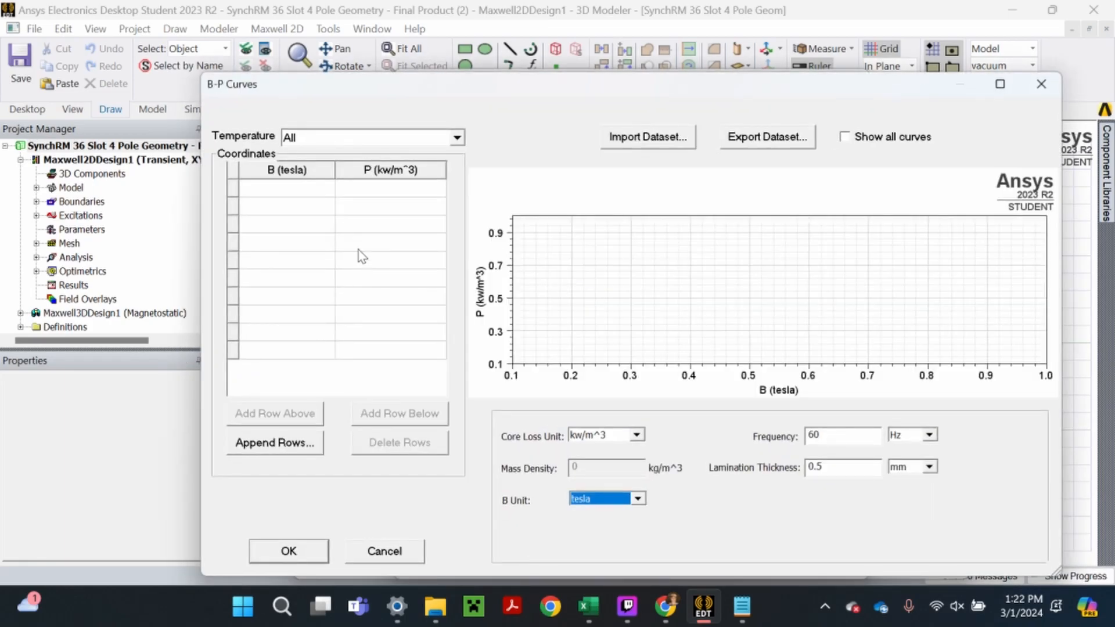
pyautogui.click(364, 176)
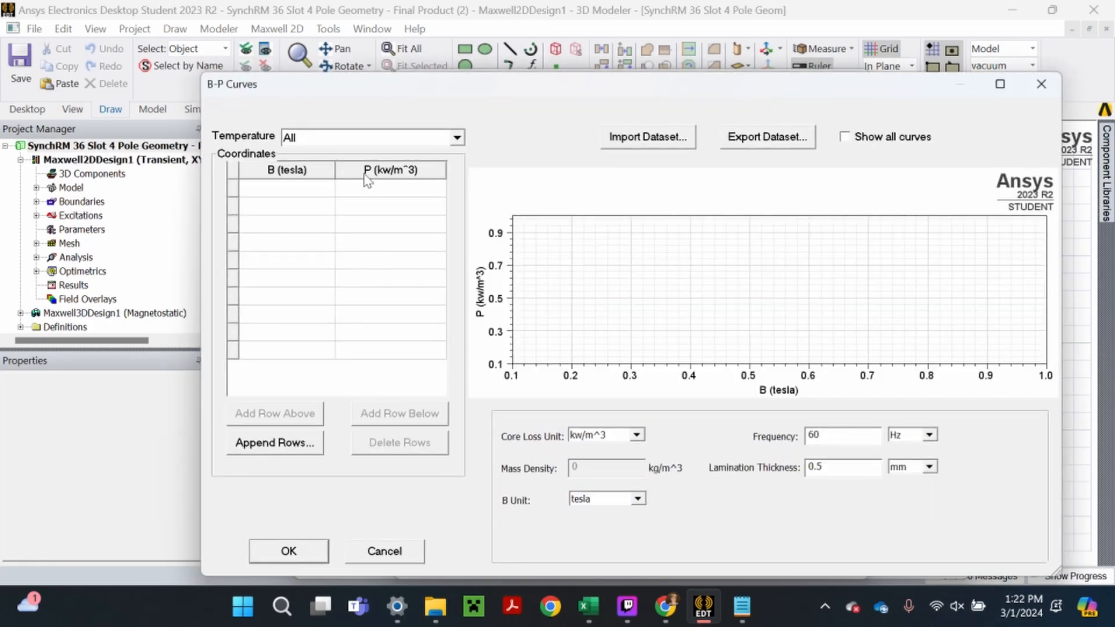
pyautogui.click(648, 141)
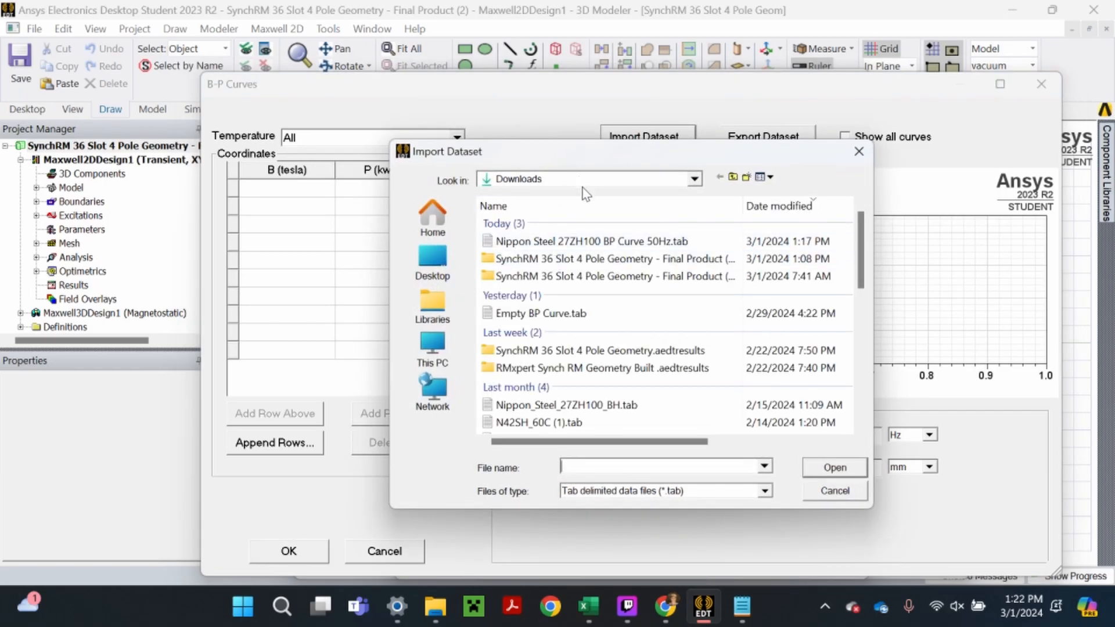
pyautogui.doubleClick(604, 241)
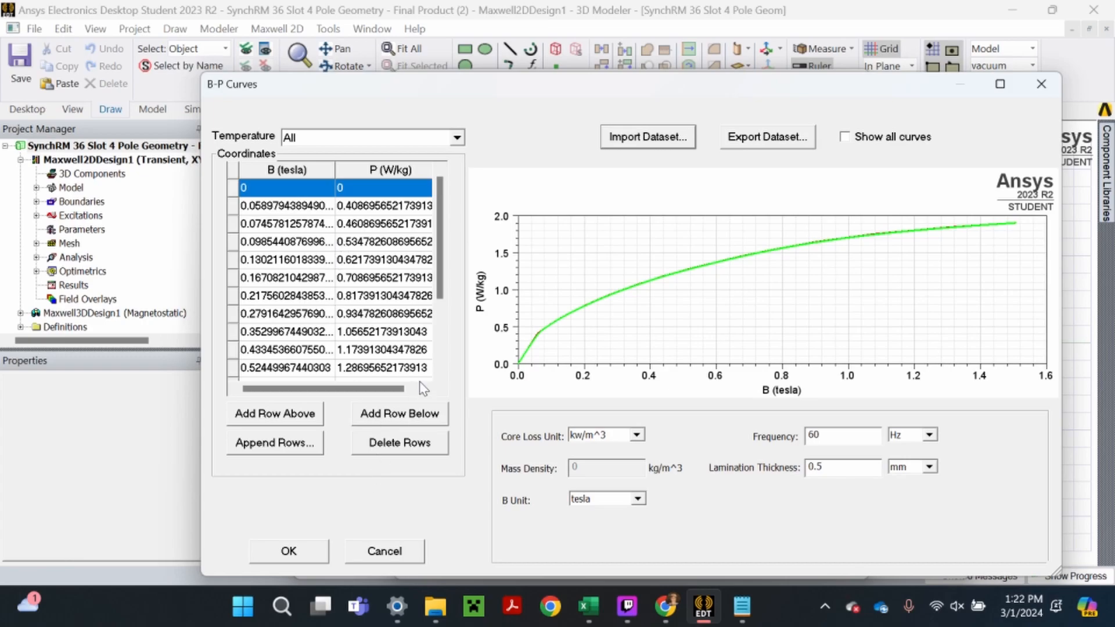
pyautogui.scroll(-2, 391, 273)
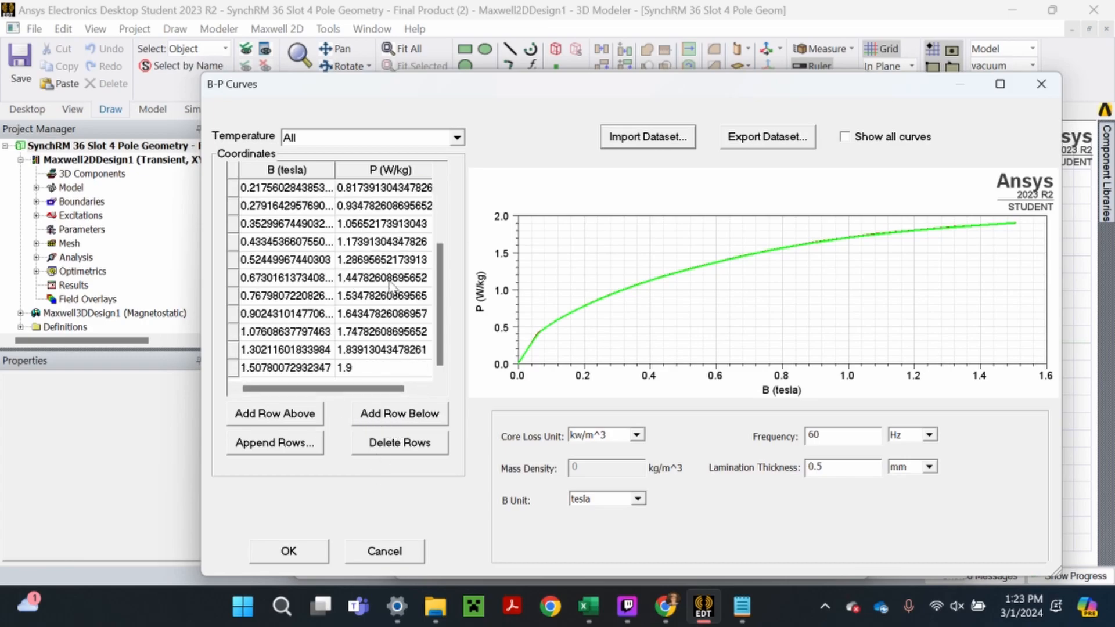
pyautogui.click(384, 549)
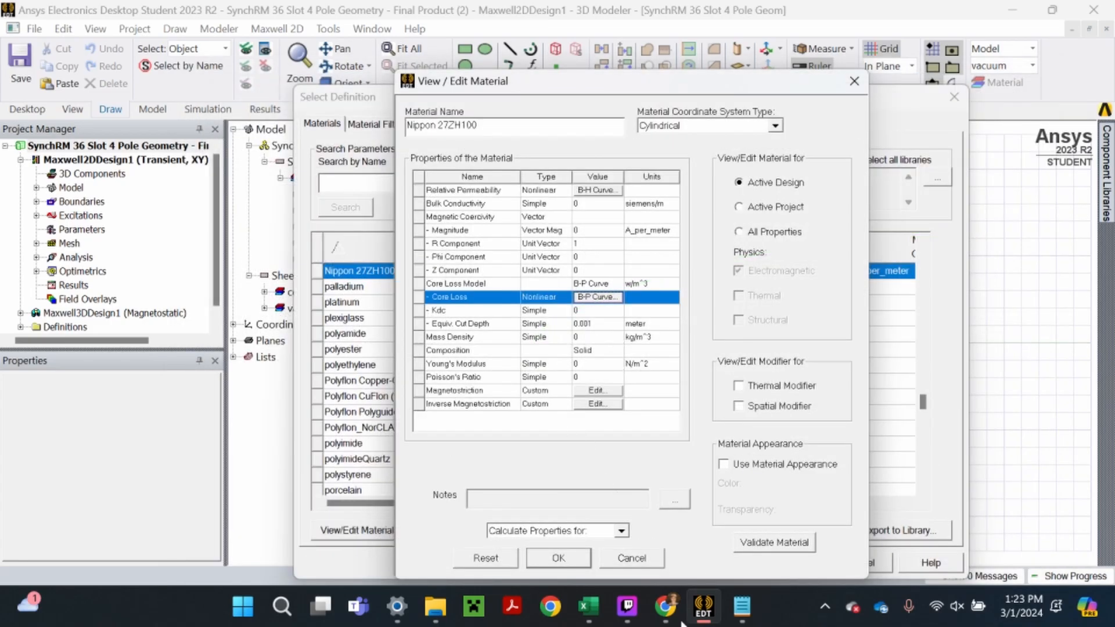
# Switch to WebPlotDigitizer in Chrome, close the acquired data and start a new 2D (X-Y) Plot axes calibration
pyautogui.click(665, 606)
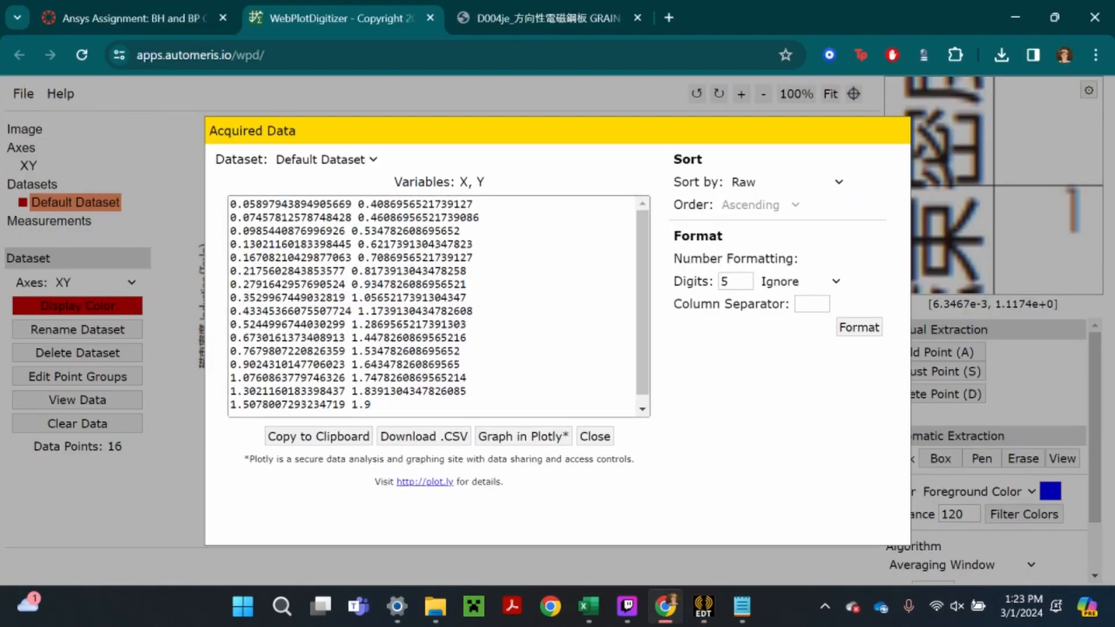
pyautogui.click(595, 437)
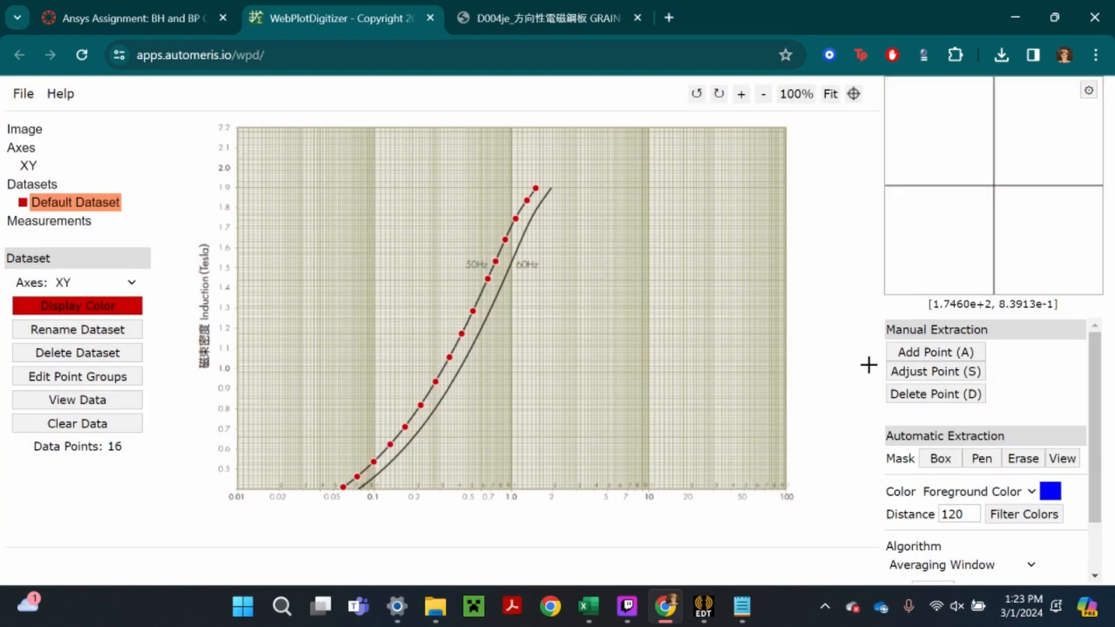
pyautogui.click(27, 152)
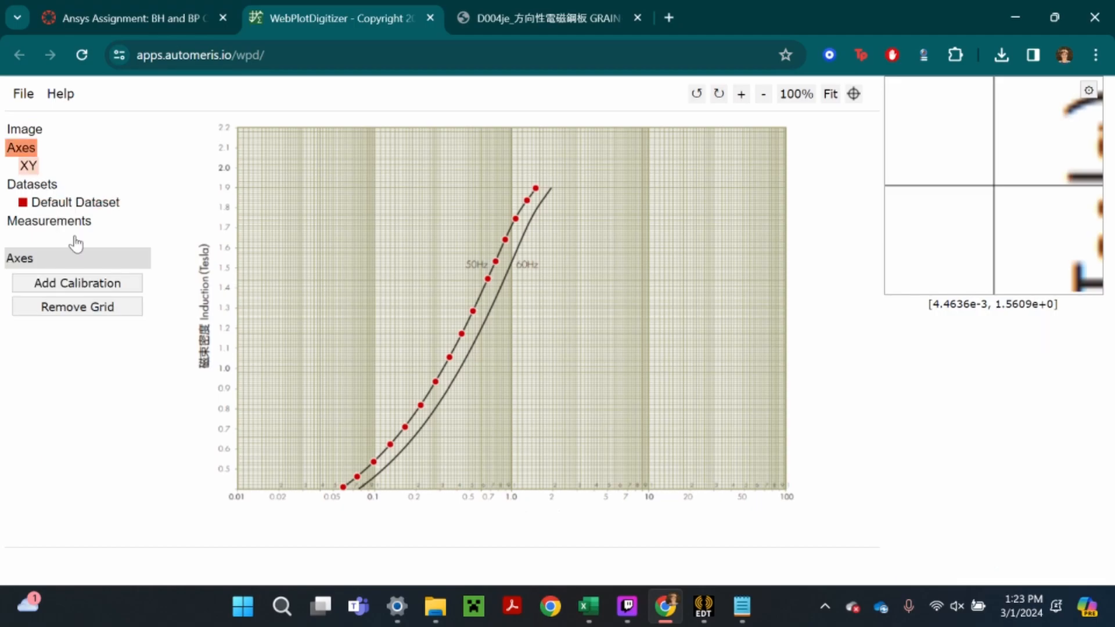
pyautogui.click(73, 287)
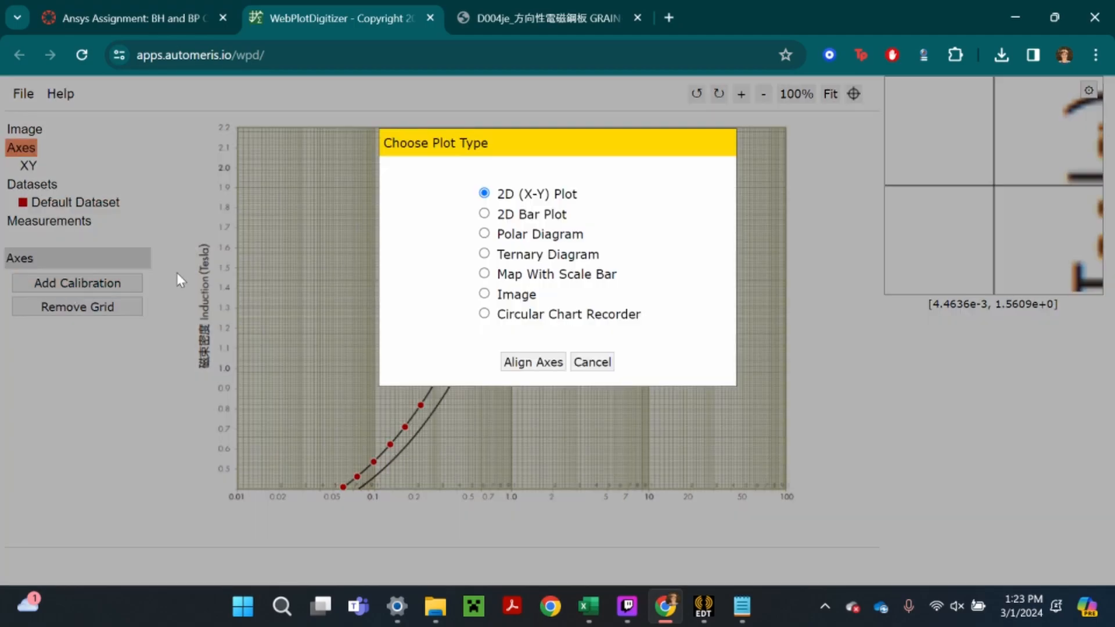
pyautogui.click(533, 362)
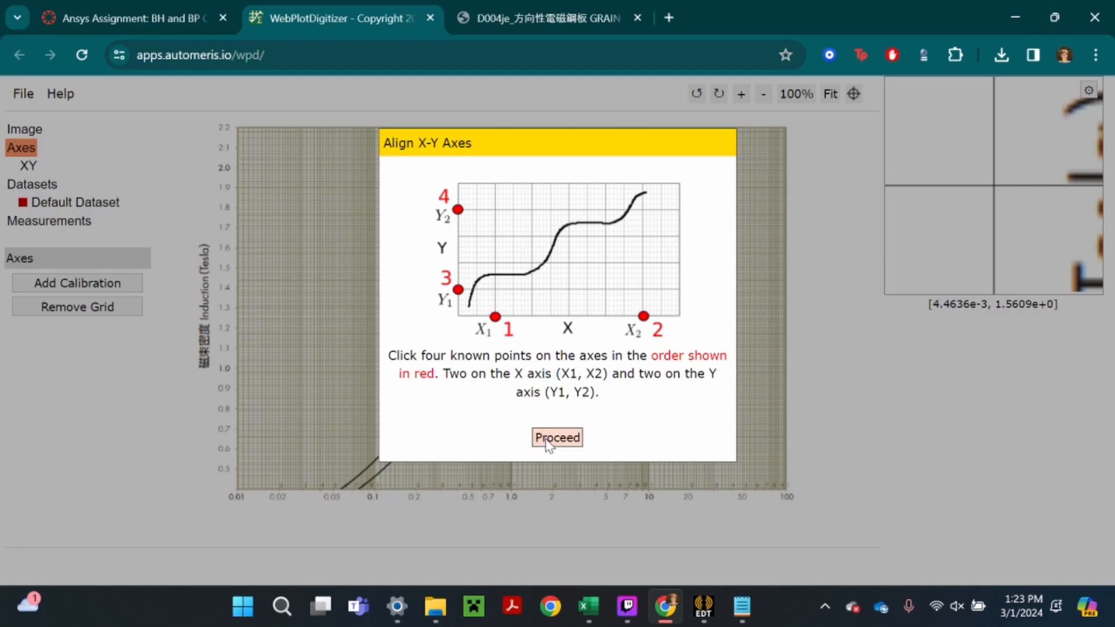
pyautogui.click(548, 441)
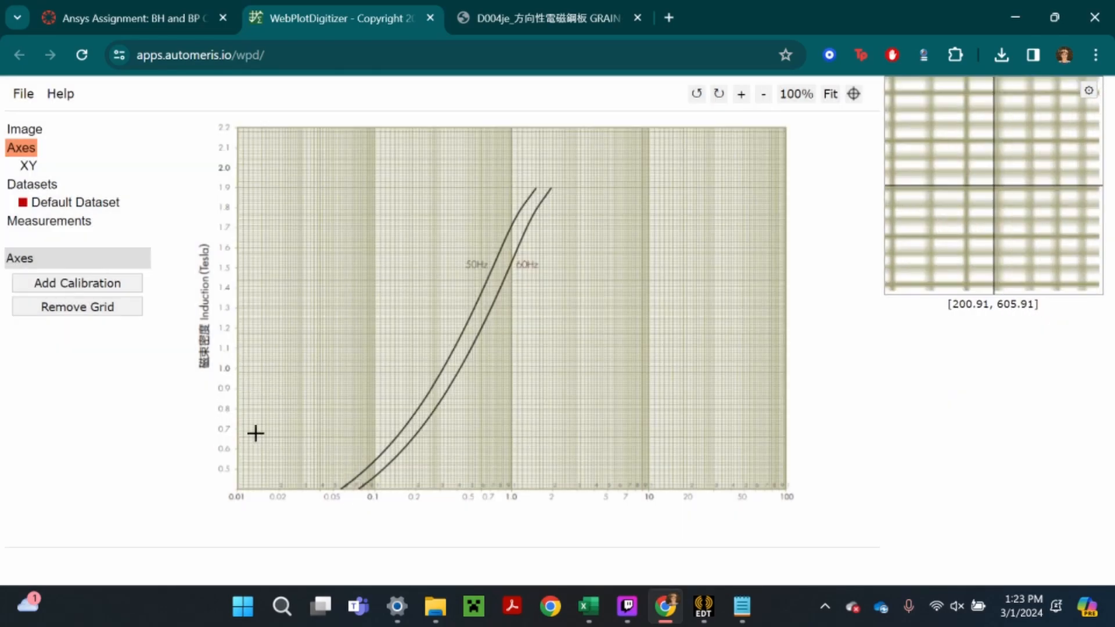
# Place calibration points X1 and X2 at 1.0 and 2.0 on the induction axis, Y1 and Y2 at 0.1 and 10 on the horizontal axis
pyautogui.click(237, 369)
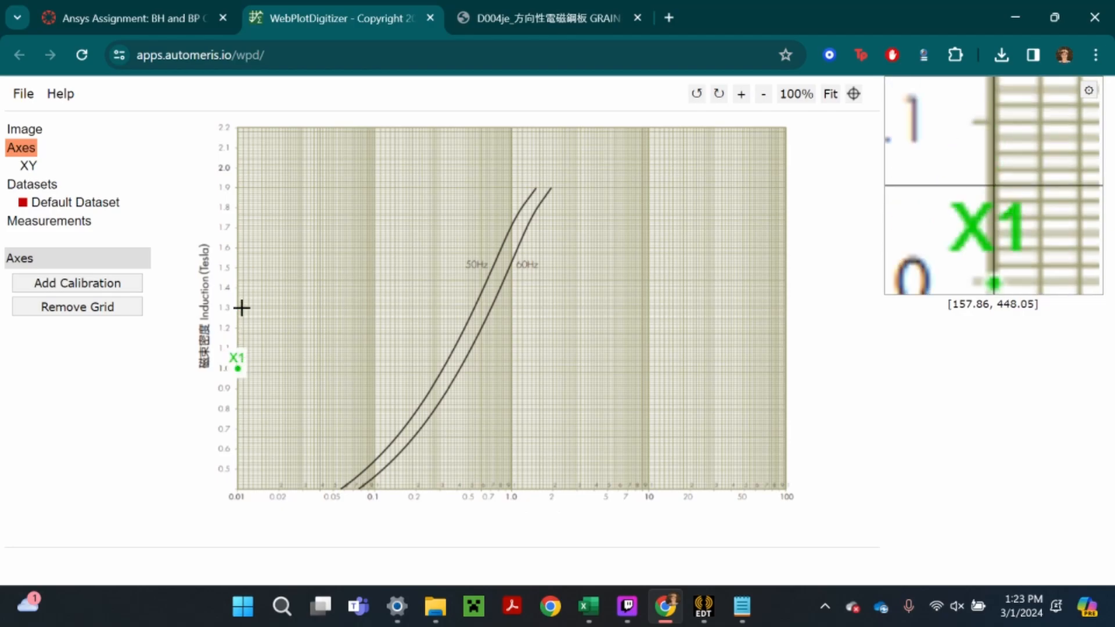
pyautogui.click(238, 168)
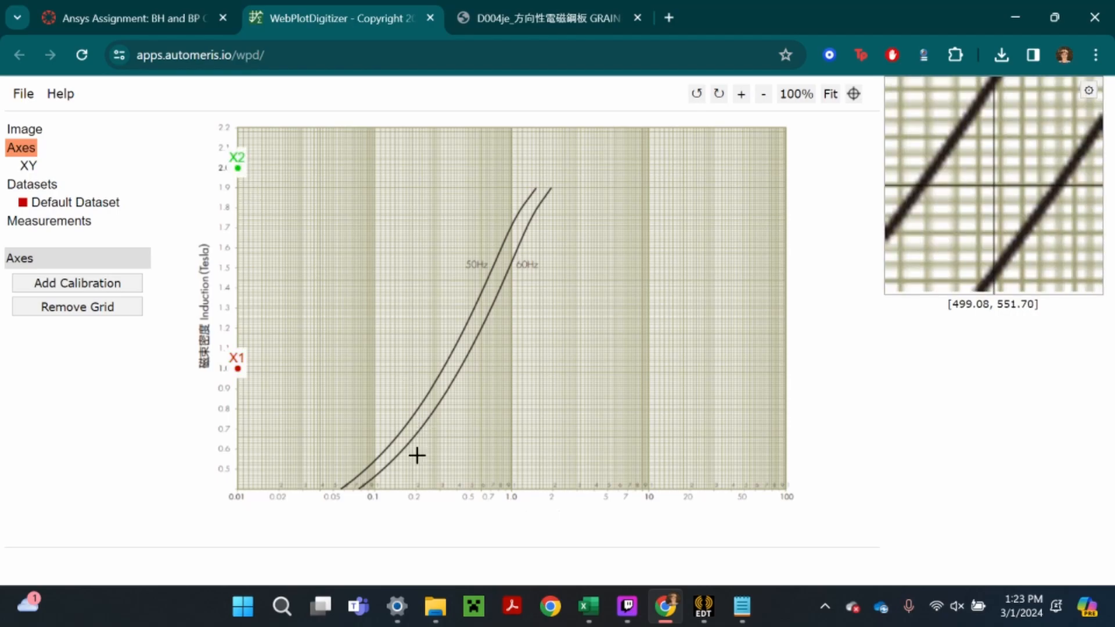
pyautogui.click(374, 490)
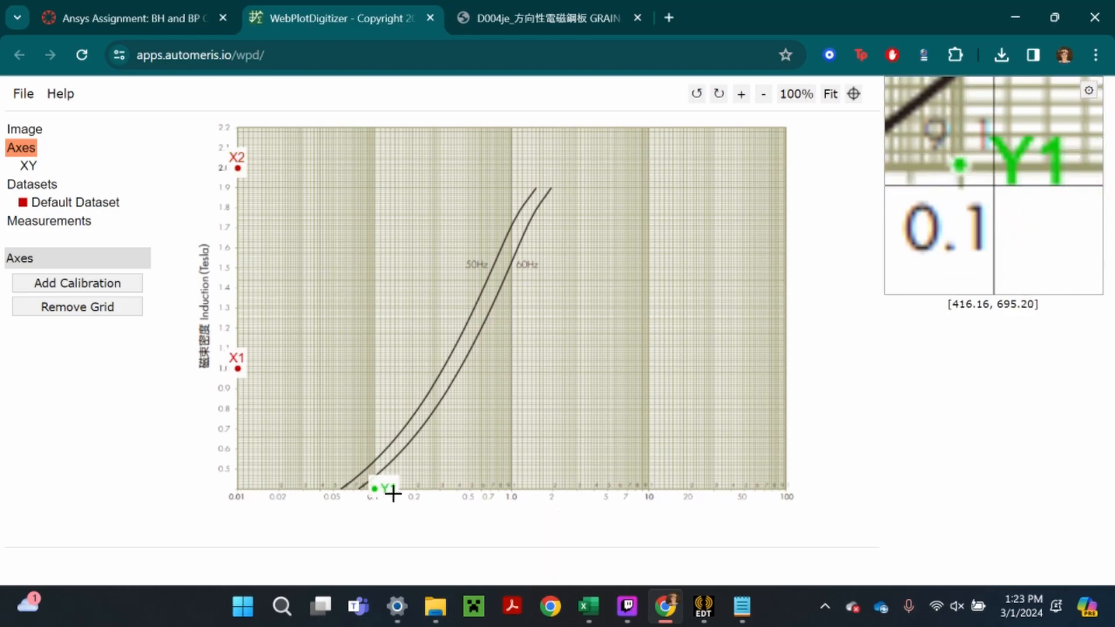
pyautogui.click(649, 490)
pyautogui.click(982, 429)
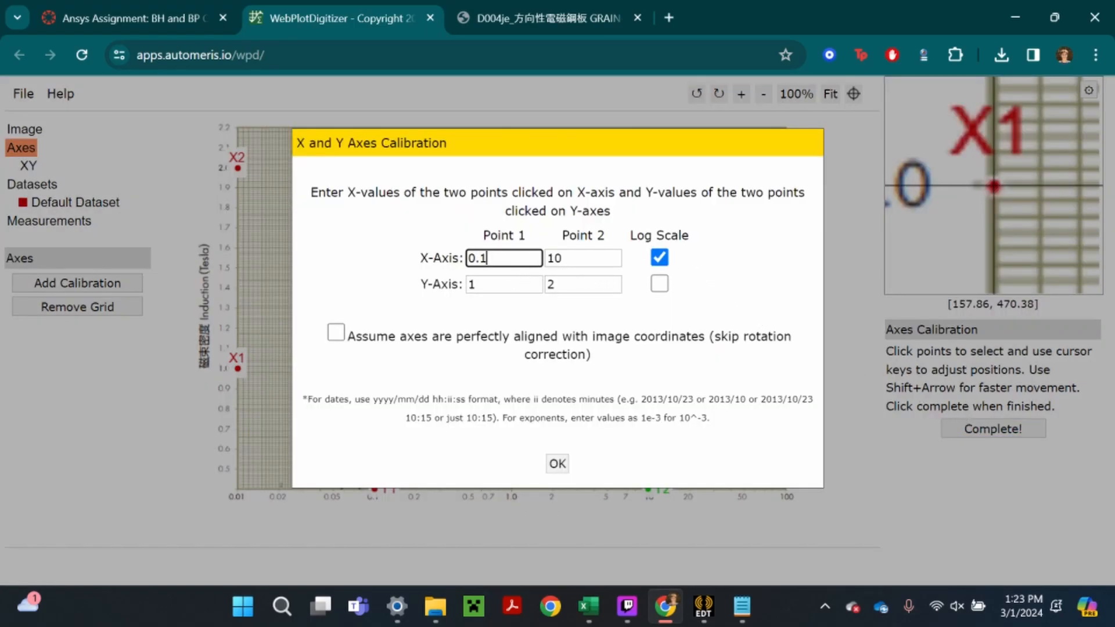
# Set the X-axis calibration values to 1 and 2 on a linear scale and enable log scale for the Y-axis
pyautogui.hotkey('ctrl', 'a')
pyautogui.click(659, 283)
pyautogui.click(659, 258)
pyautogui.moveTo(493, 258); pyautogui.dragTo(407, 258)
pyautogui.write('1')
pyautogui.press('Tab')
pyautogui.write('2')
pyautogui.press('Tab')
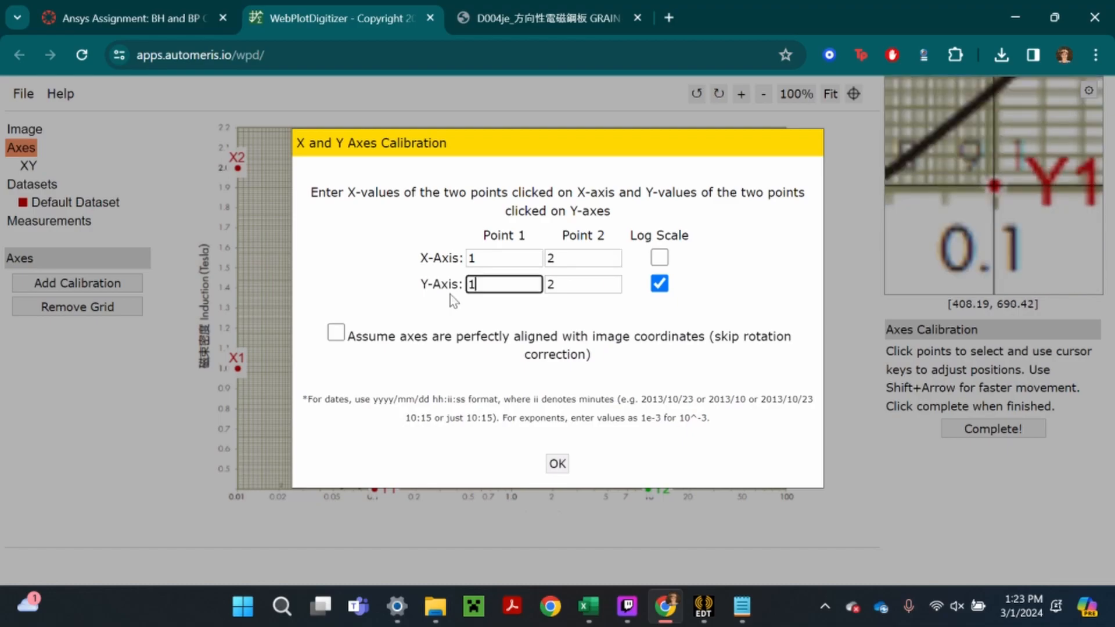
# Set the Y-axis calibration values to 0.1 and 10 and accept the axes calibration
pyautogui.write('0.1')
pyautogui.moveTo(591, 148); pyautogui.dragTo(589, 103)
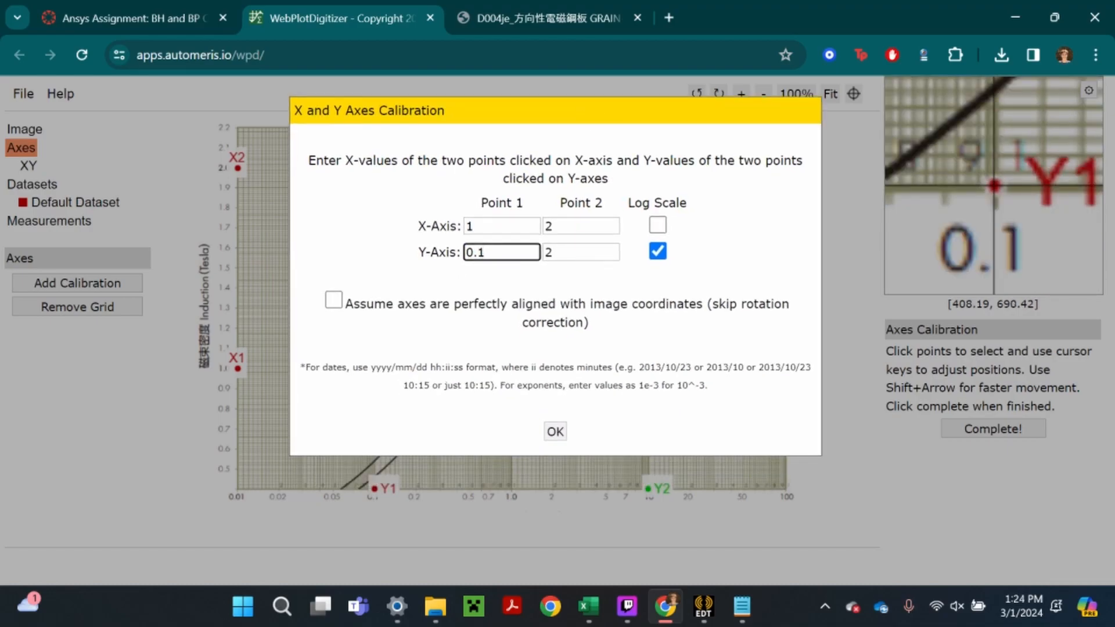
pyautogui.press('Tab')
pyautogui.write('10')
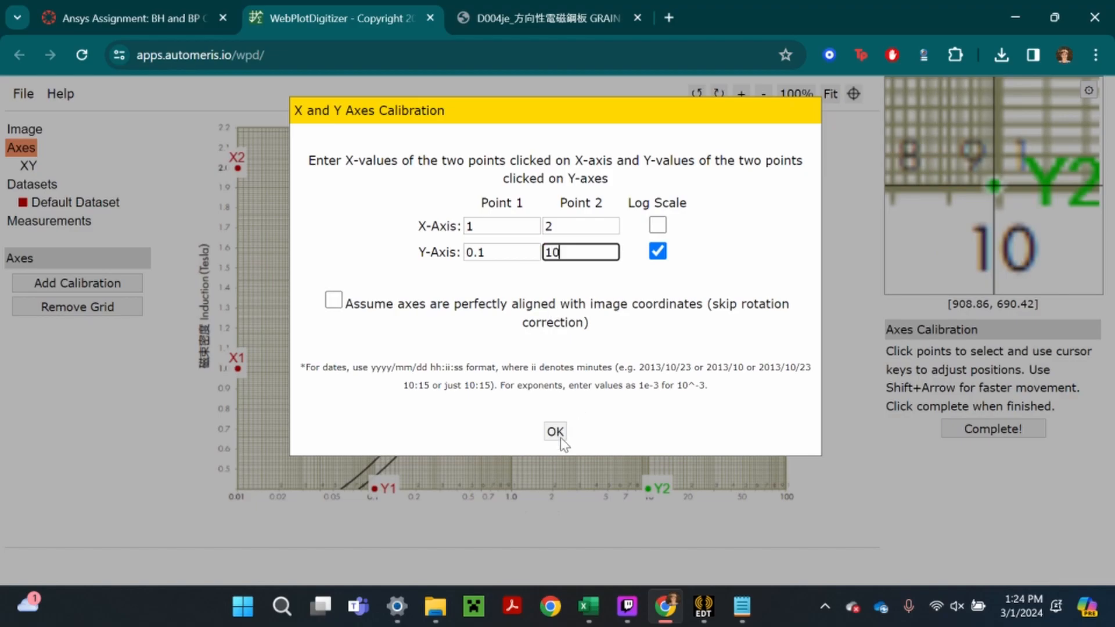
pyautogui.click(555, 431)
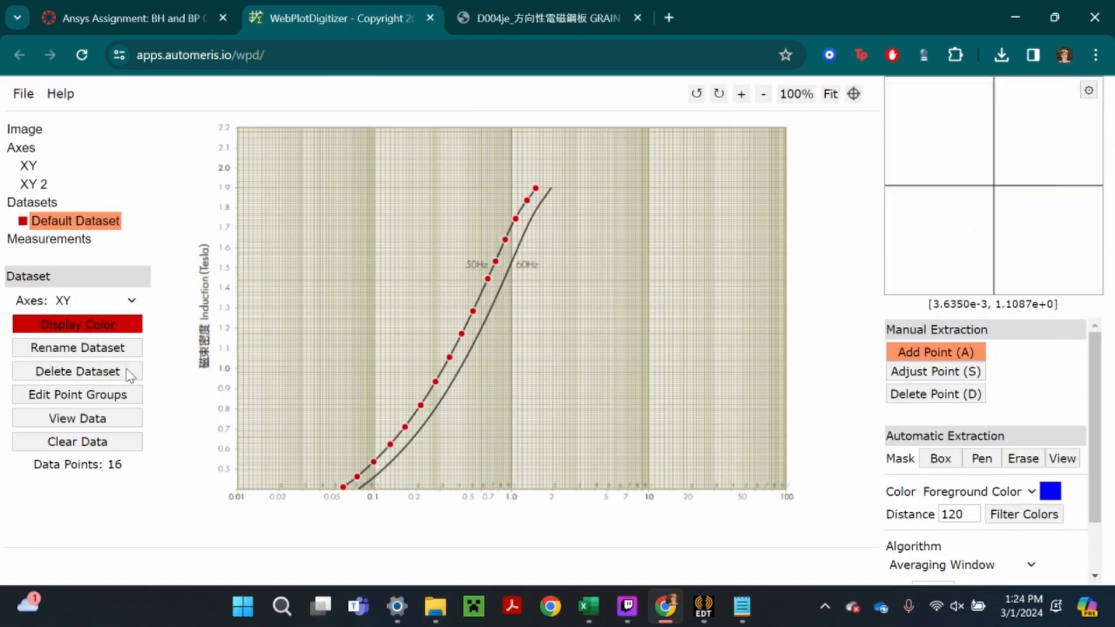
# View the Default Dataset's acquired data, reapply its column formatting and close it
pyautogui.click(100, 429)
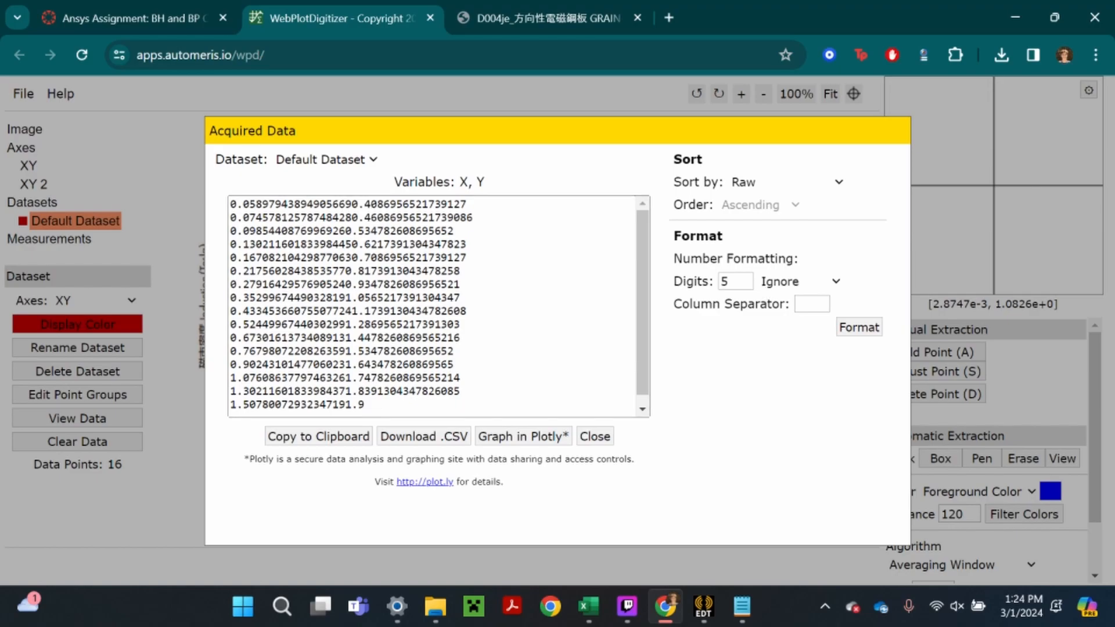
pyautogui.click(859, 328)
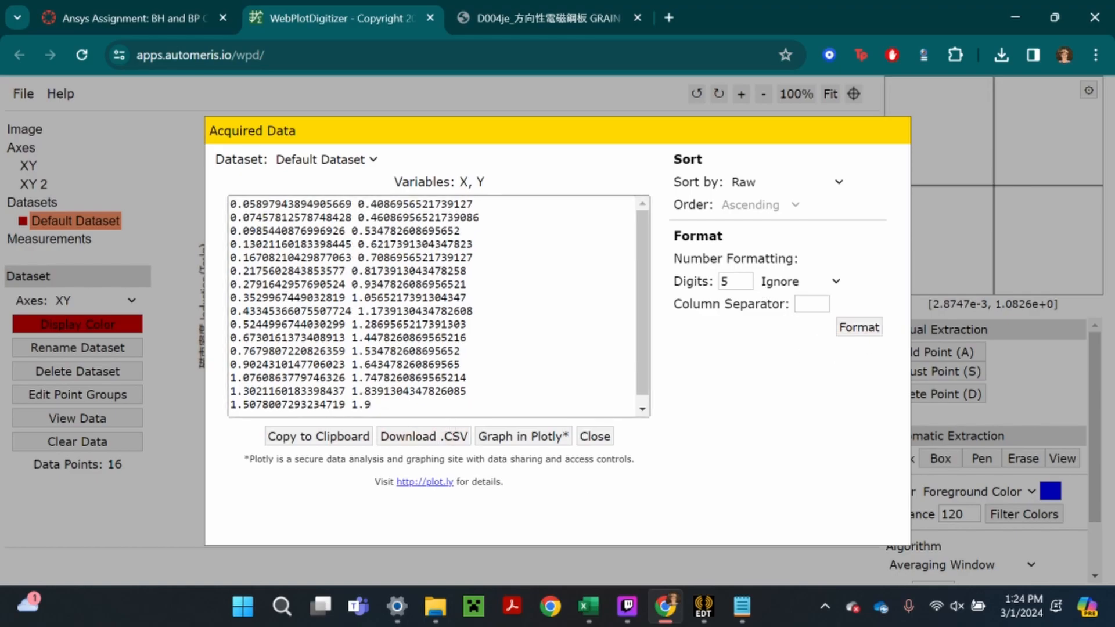
pyautogui.click(594, 437)
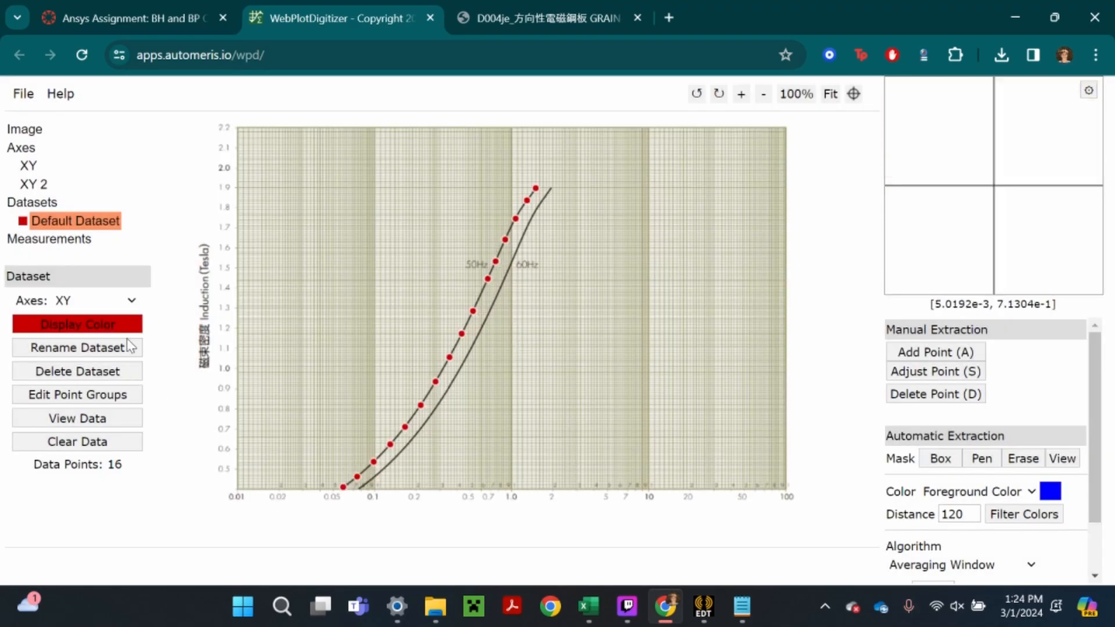
# Compare the Default Dataset's acquired rows with the B-P table open in Notepad, and return to close the acquired data
pyautogui.click(94, 418)
pyautogui.moveTo(372, 405); pyautogui.dragTo(196, 185)
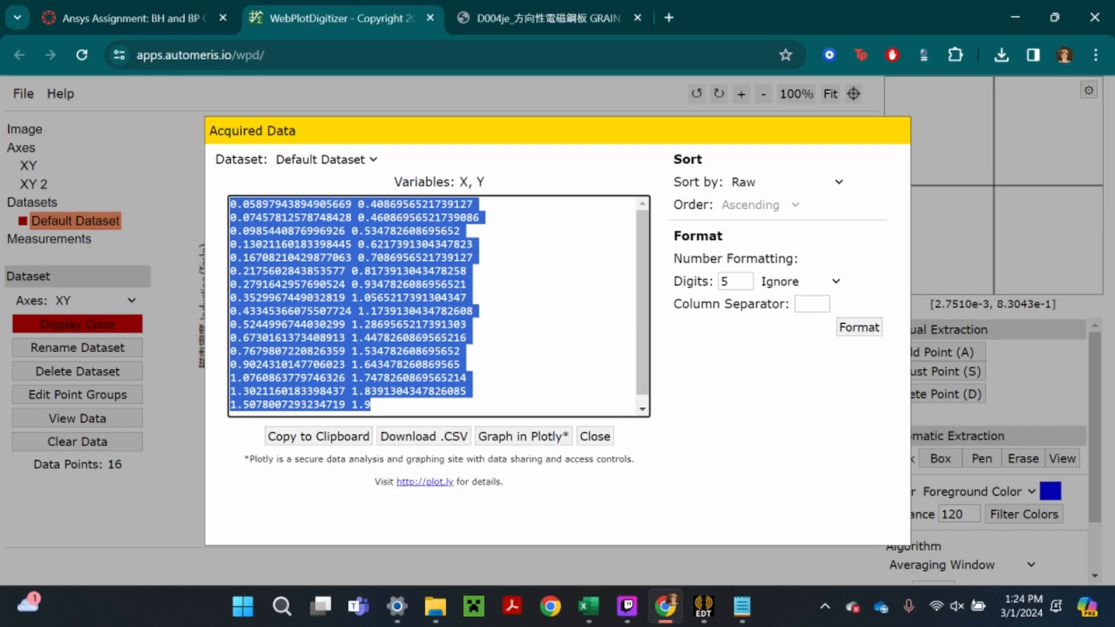
pyautogui.click(740, 614)
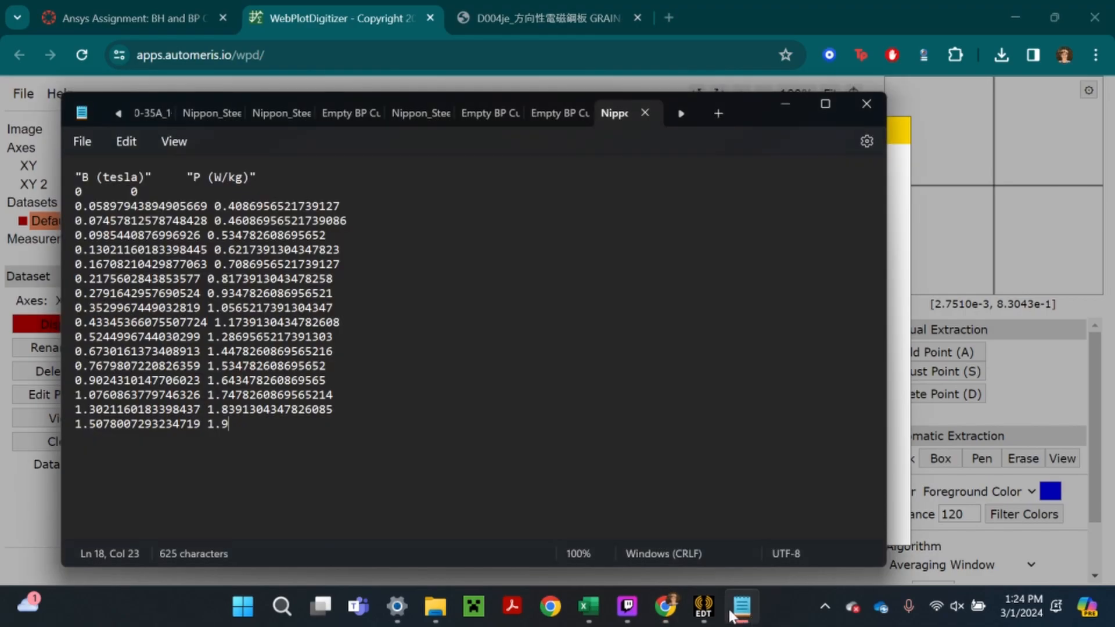
pyautogui.moveTo(665, 606)
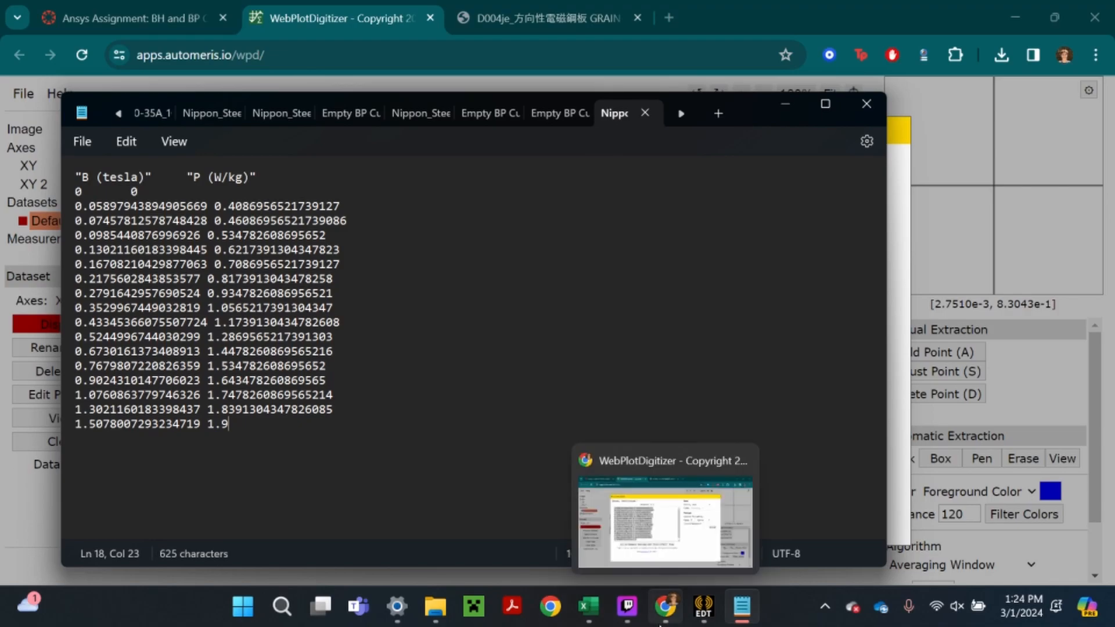
pyautogui.click(667, 514)
pyautogui.click(595, 436)
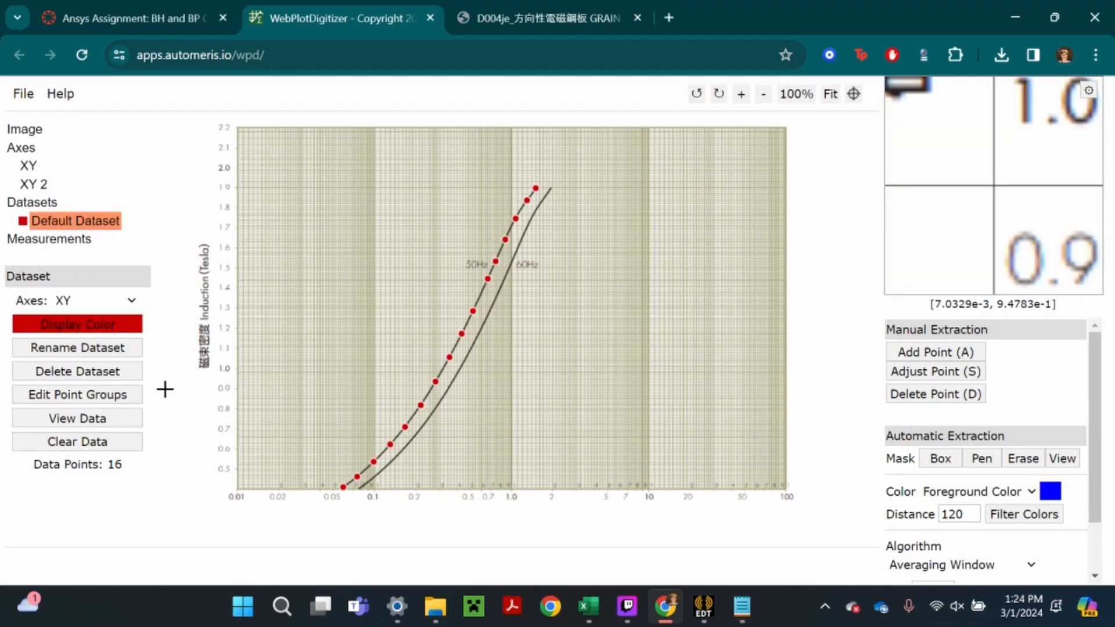
# Delete the old XY axes together with all associated datasets, and select the XY 2 axes
pyautogui.click(35, 184)
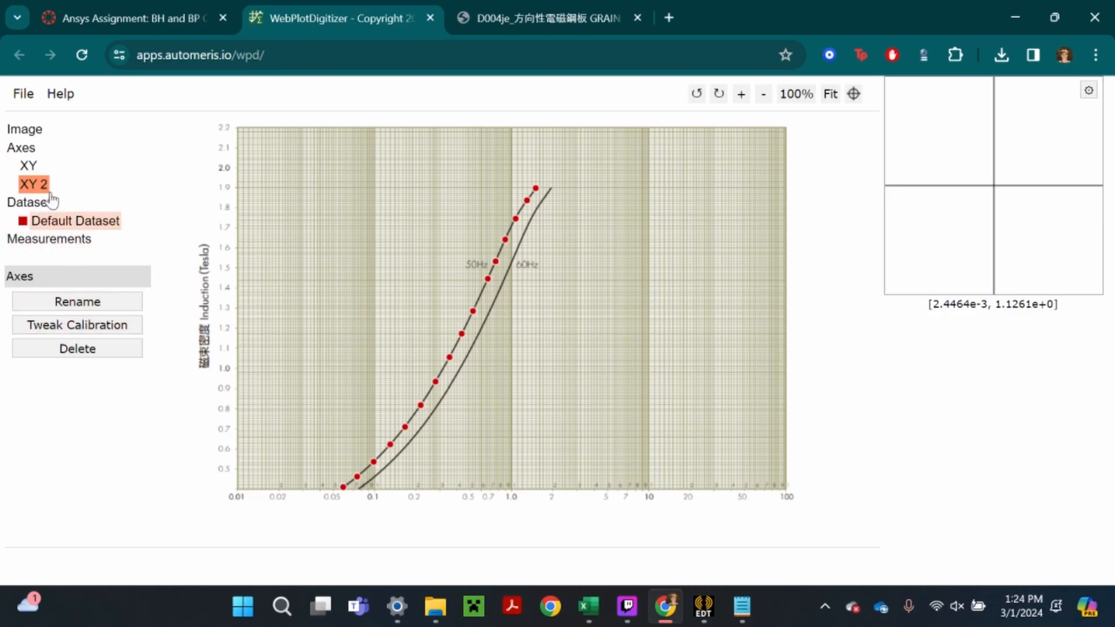
pyautogui.click(39, 173)
pyautogui.click(88, 346)
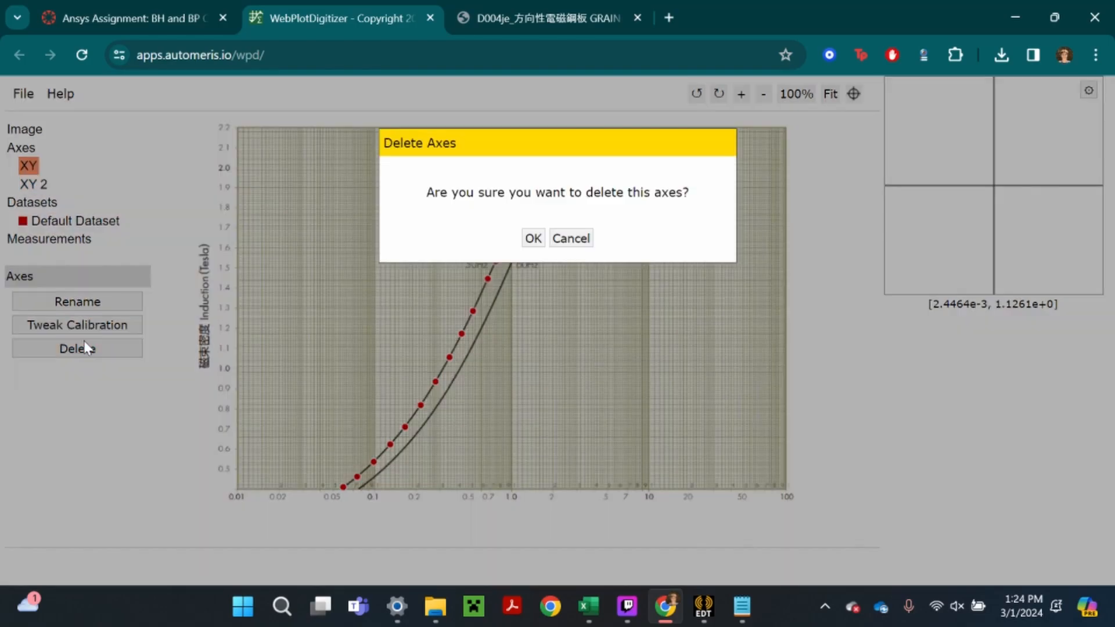
pyautogui.click(532, 239)
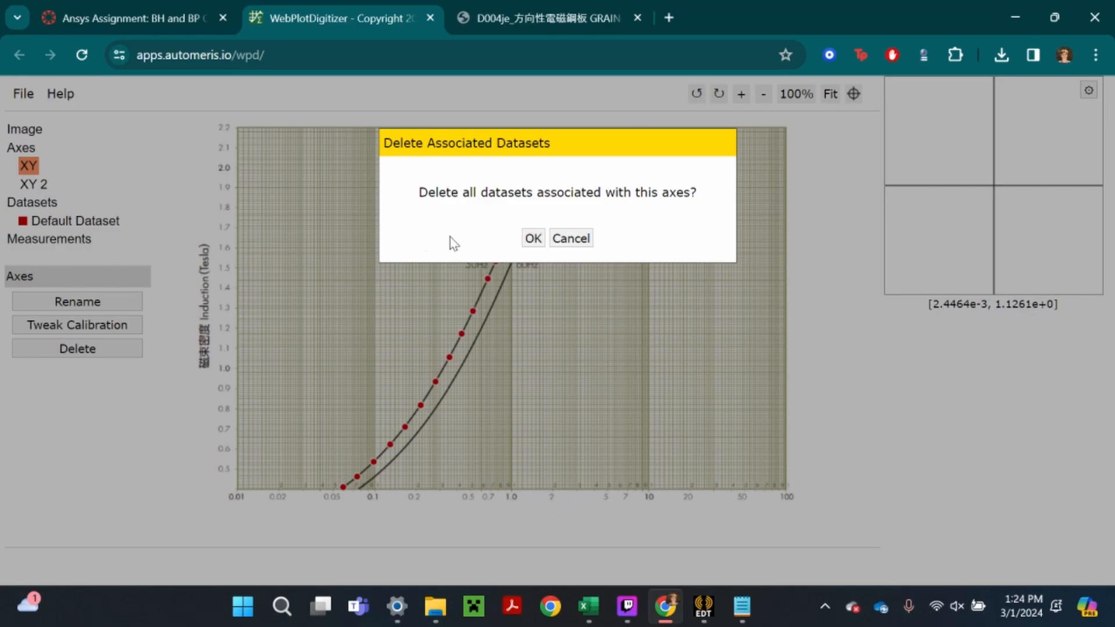
pyautogui.click(532, 238)
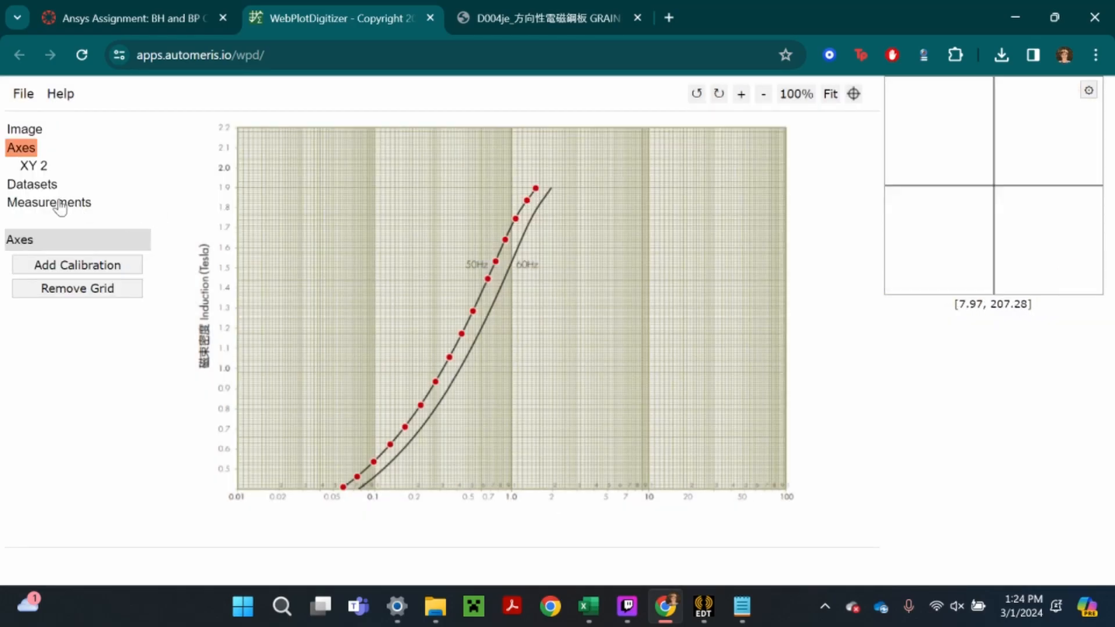
pyautogui.click(35, 167)
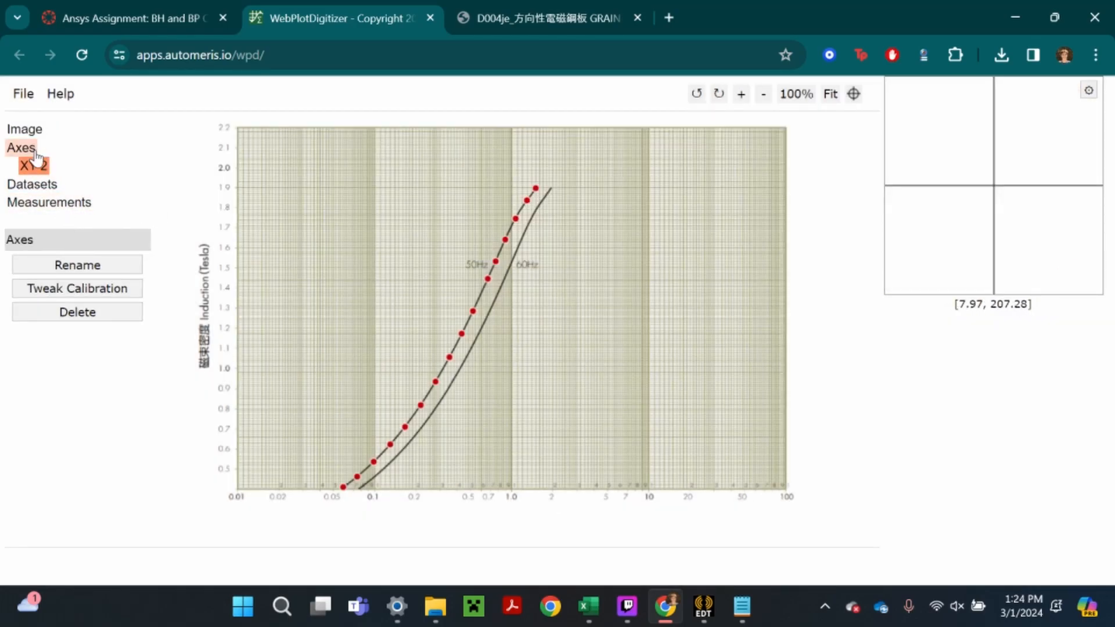
pyautogui.click(40, 185)
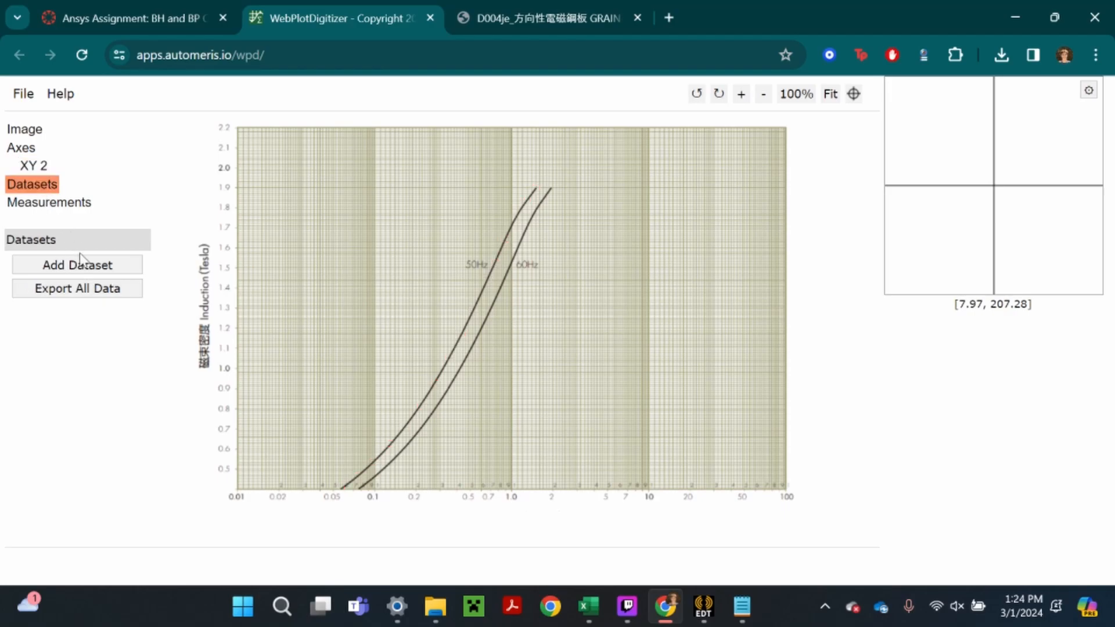
pyautogui.click(83, 264)
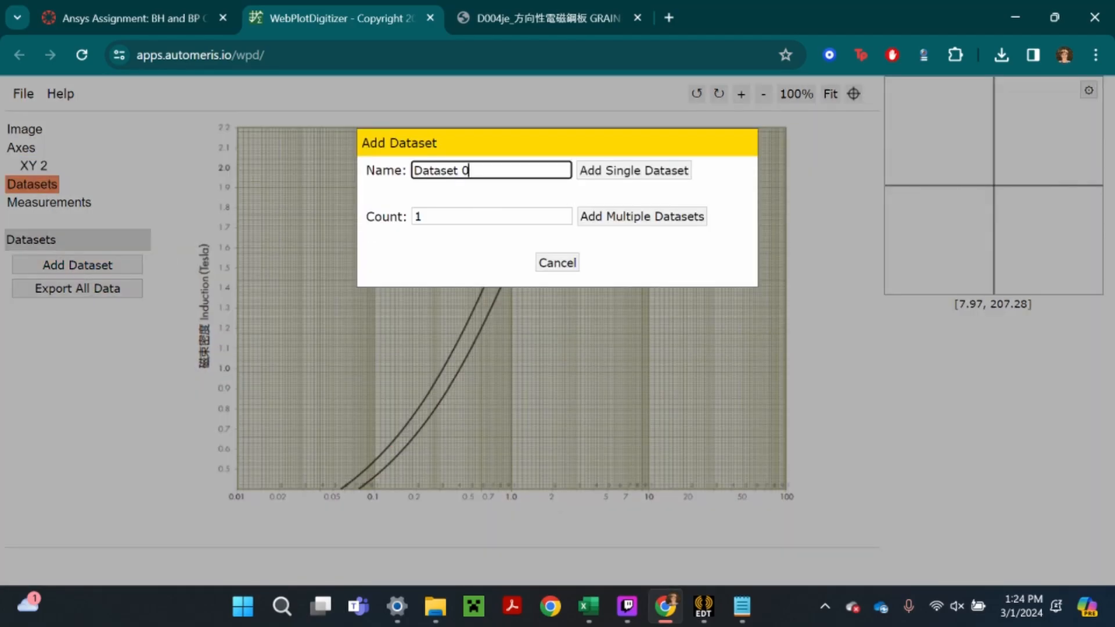
pyautogui.click(607, 173)
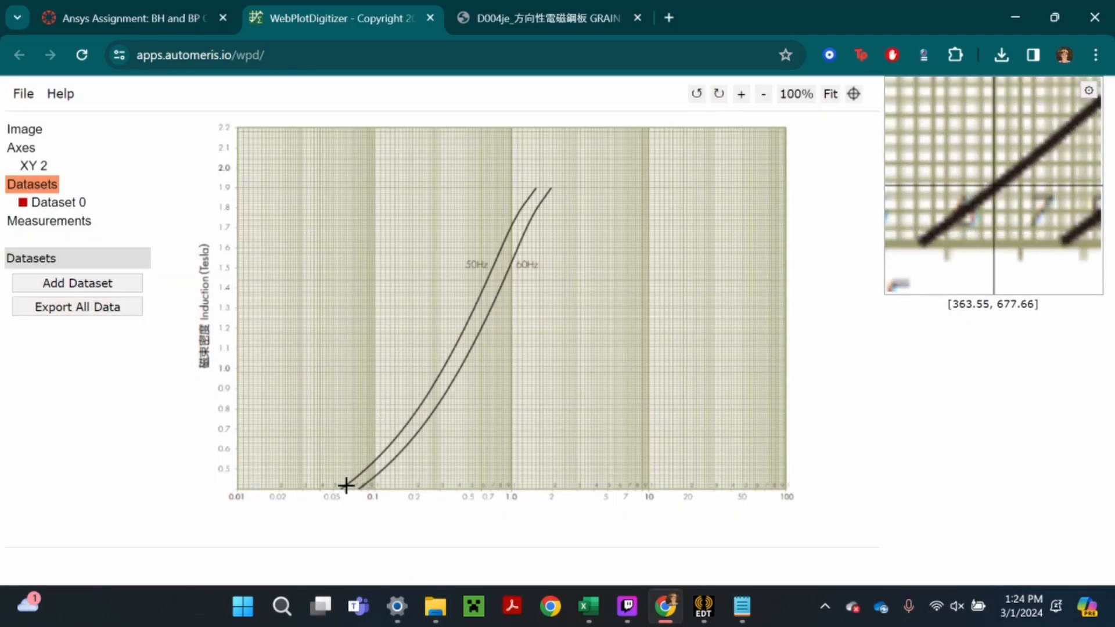
pyautogui.click(60, 94)
pyautogui.click(30, 97)
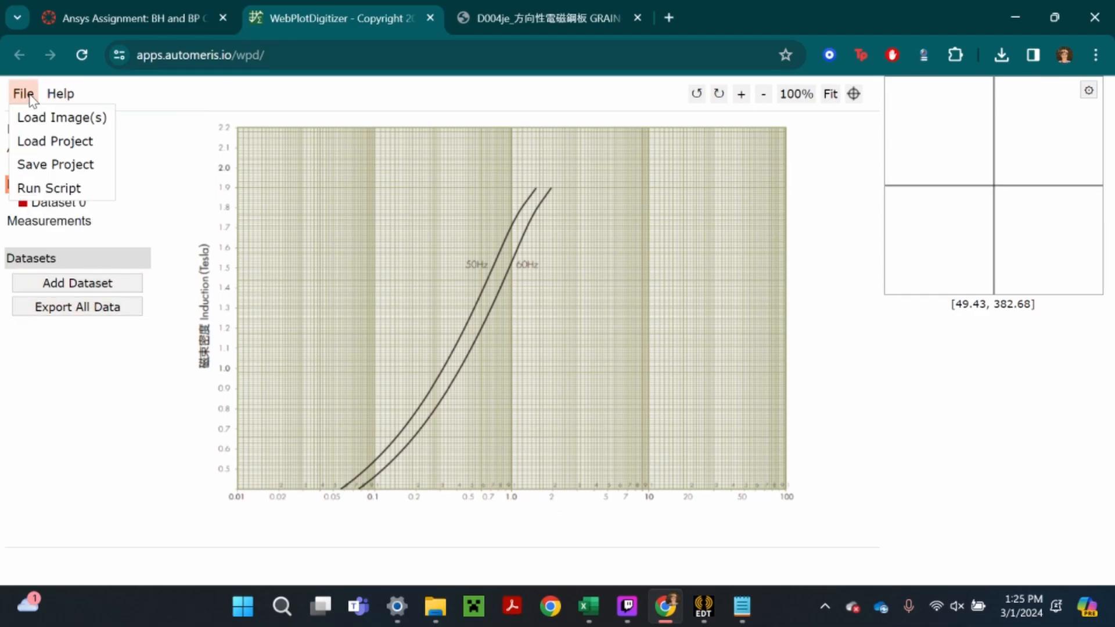
# Reload the page for a fresh project and load the induction chart with the 50Hz and 60Hz curves from file
pyautogui.click(84, 55)
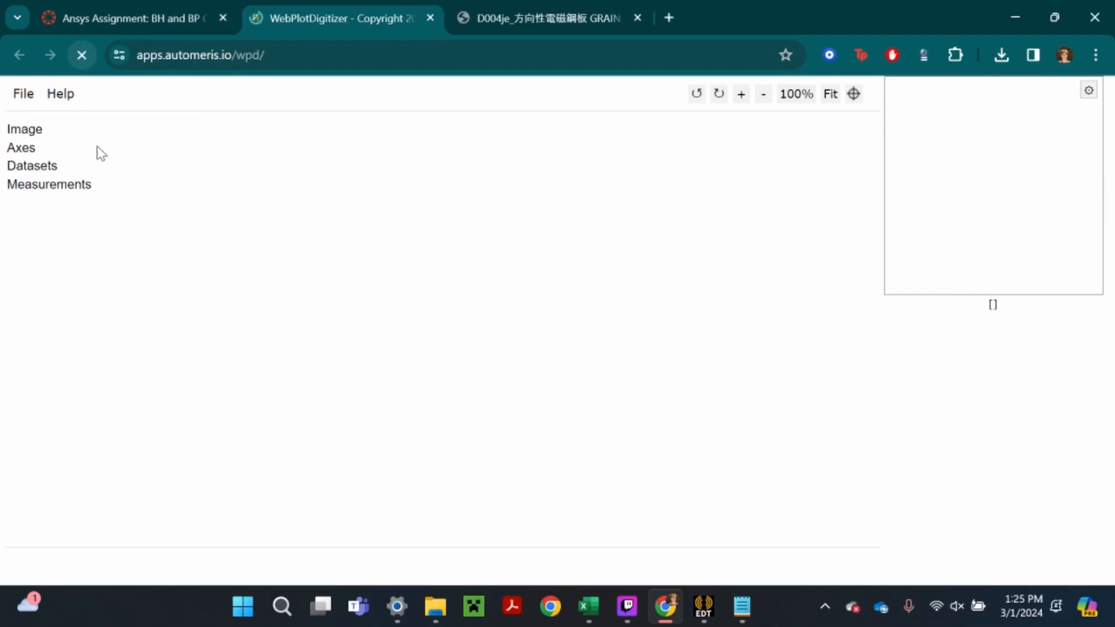
pyautogui.click(40, 137)
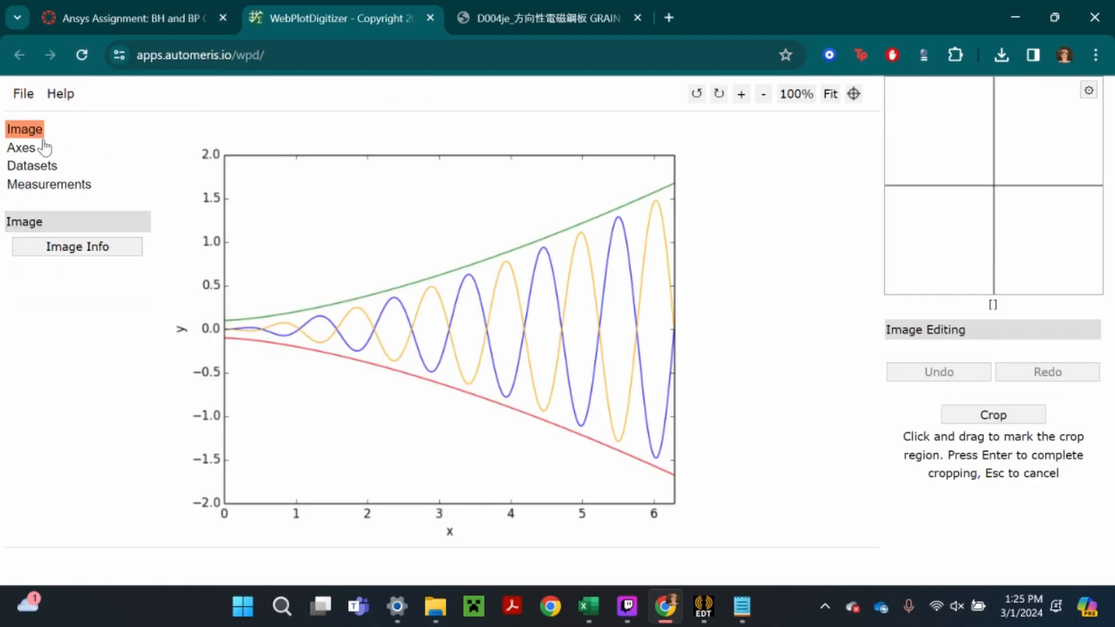
pyautogui.click(88, 247)
pyautogui.click(549, 233)
pyautogui.click(23, 94)
pyautogui.click(58, 118)
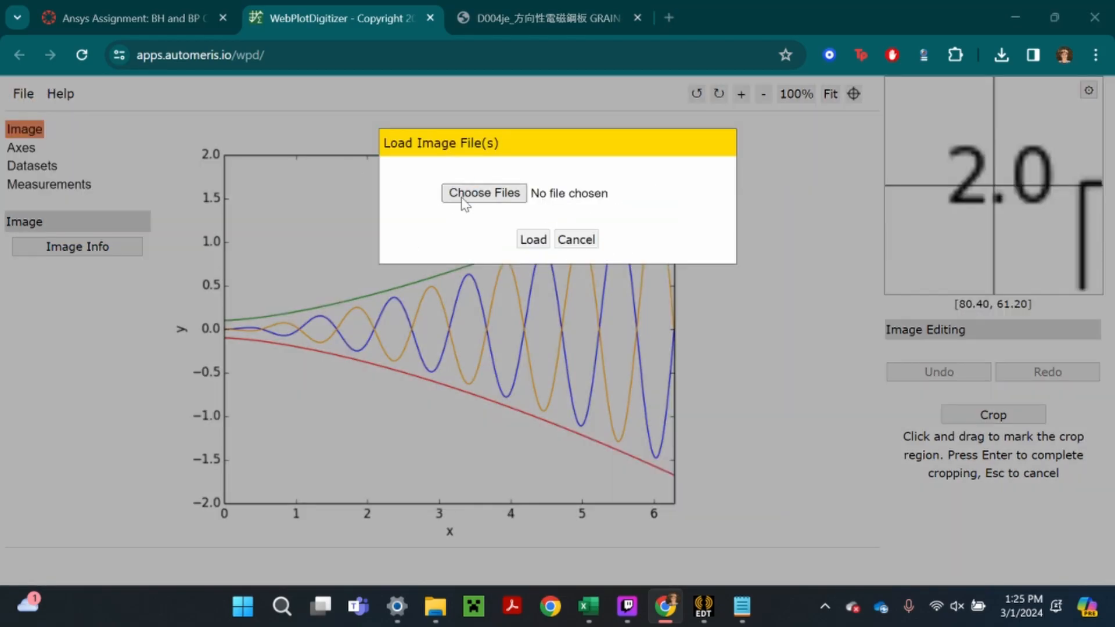
pyautogui.click(459, 191)
pyautogui.doubleClick(418, 182)
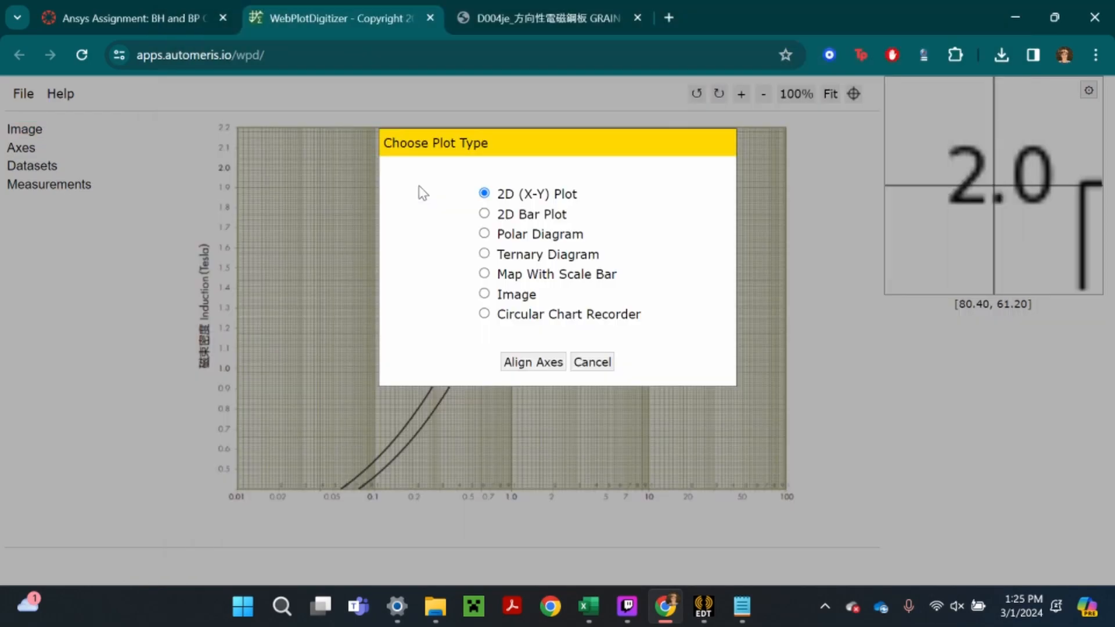
# Align a 2D (X-Y) plot with X1 and X2 at 1.0 and 2.0 on the Tesla axis, Y1 and Y2 at 0.1 and 10 horizontally
pyautogui.click(533, 361)
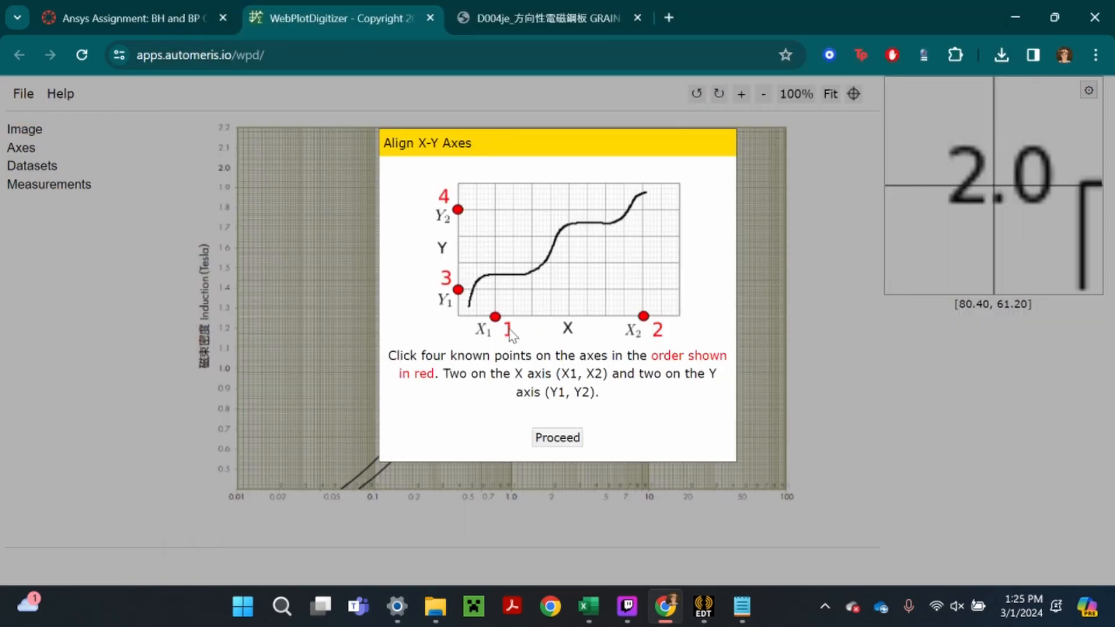
pyautogui.click(548, 439)
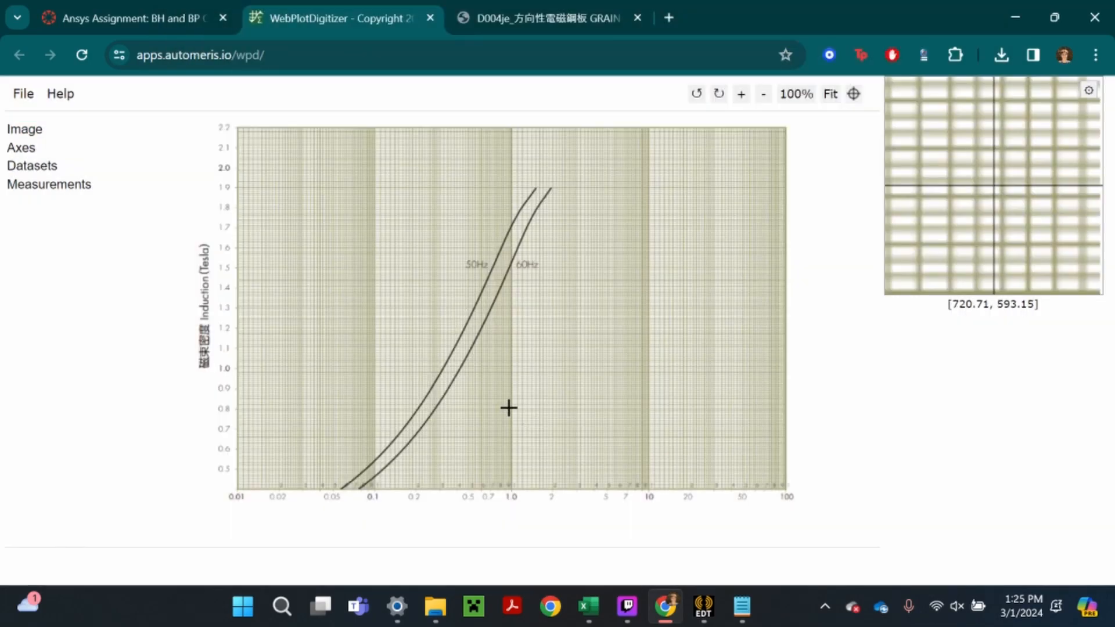
pyautogui.click(238, 368)
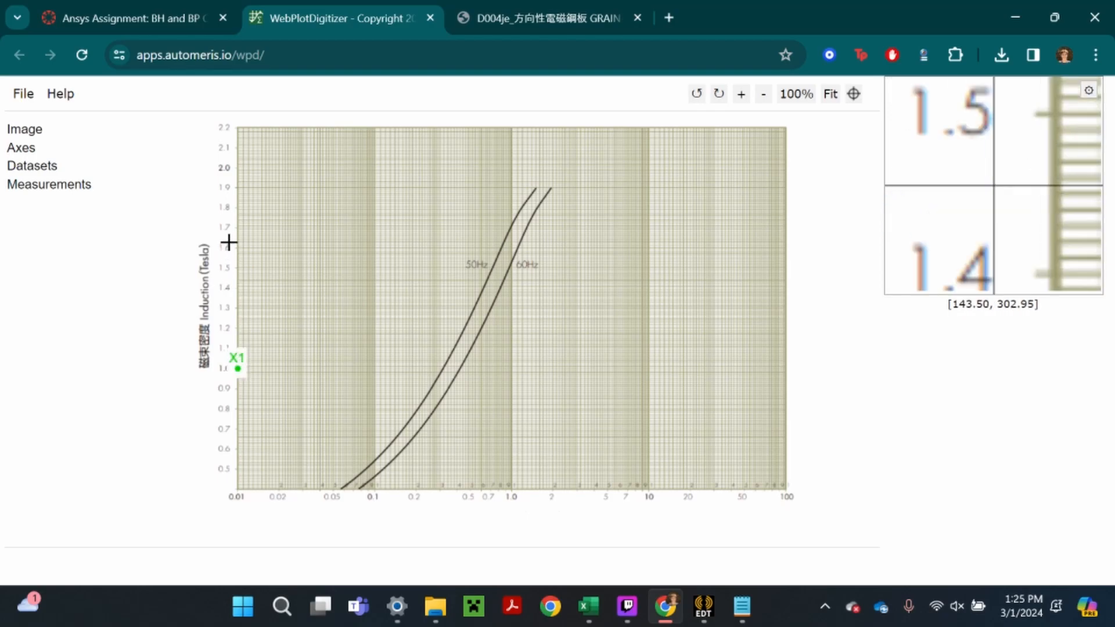
pyautogui.click(238, 169)
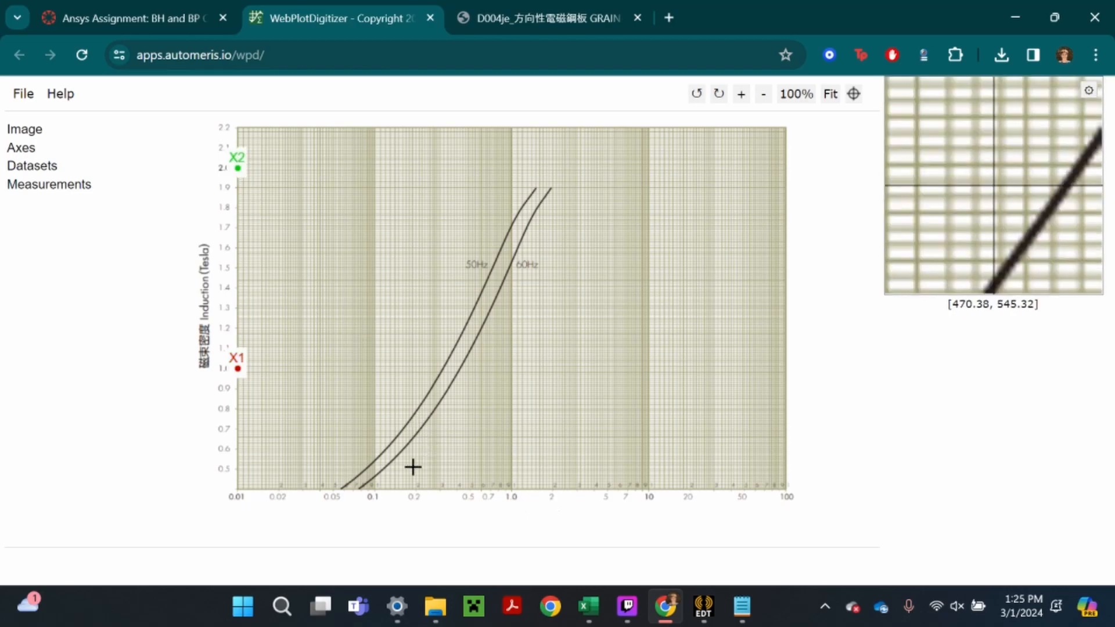
pyautogui.click(375, 489)
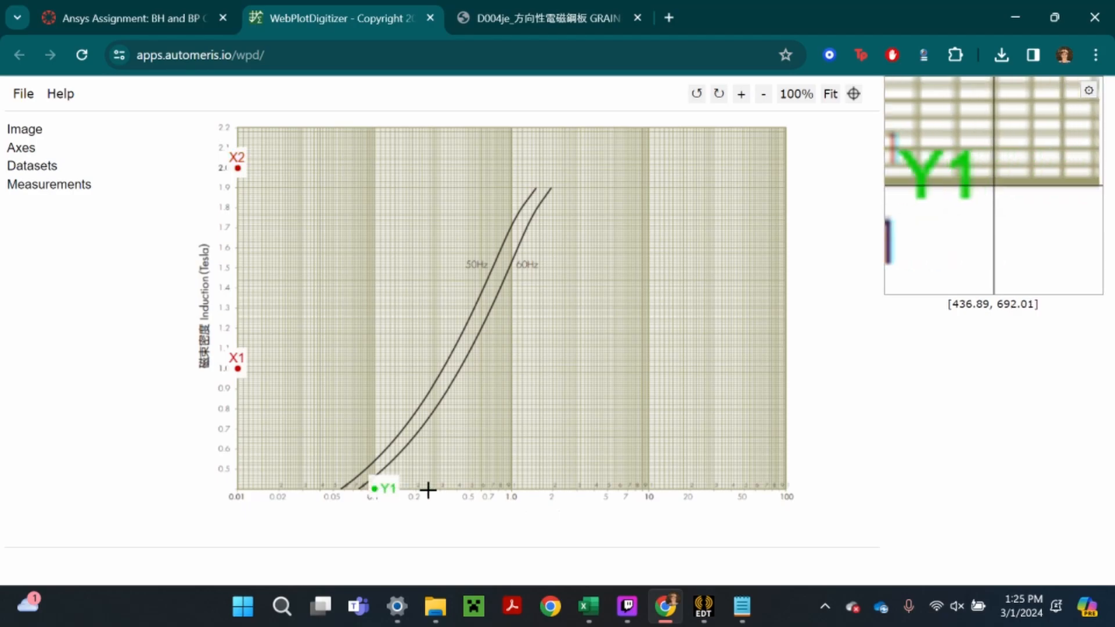
pyautogui.click(648, 489)
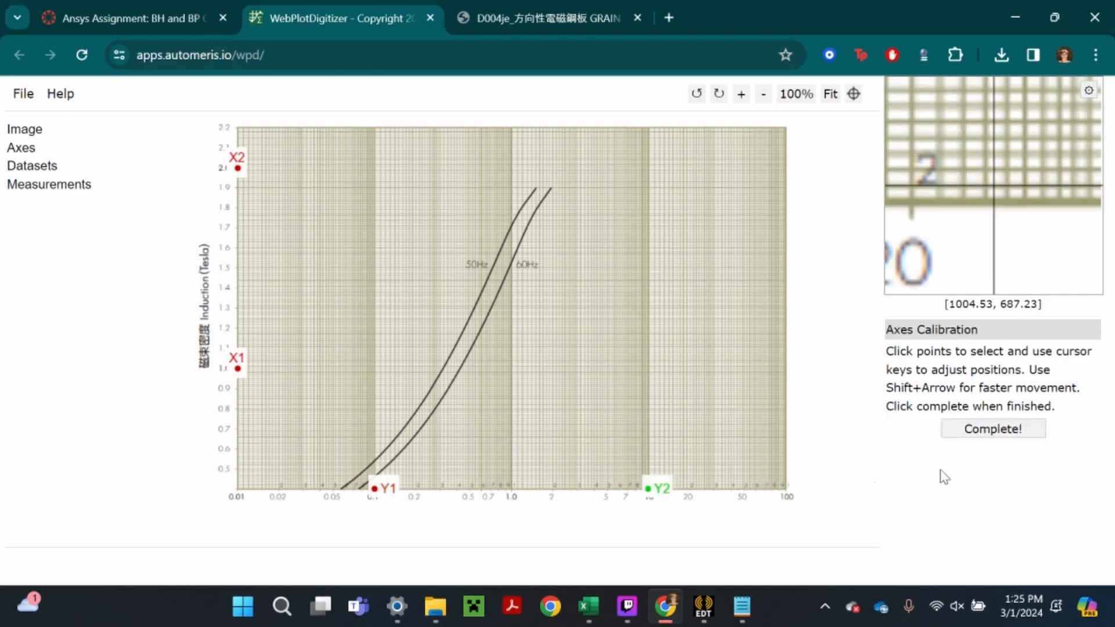
pyautogui.click(964, 431)
# Calibrate the X-axis points as 1 and 2 and the Y-axis points as 0.1 and 10, with log scale on the Y-axis
pyautogui.moveTo(547, 149); pyautogui.dragTo(783, 118)
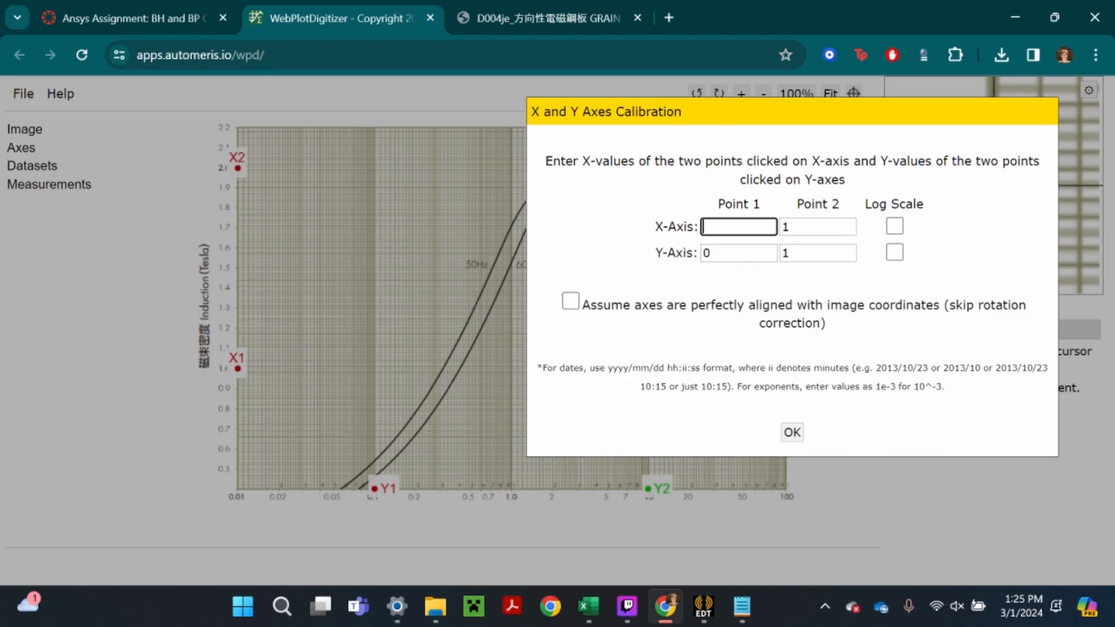
pyautogui.click(817, 226)
pyautogui.press('BackSpace')
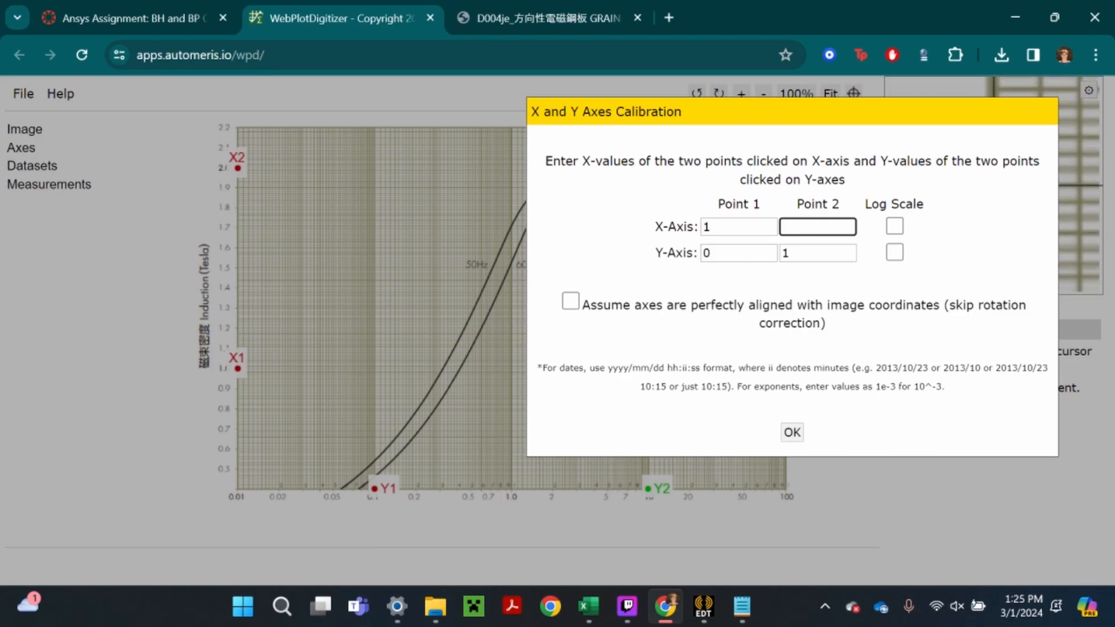
pyautogui.click(894, 252)
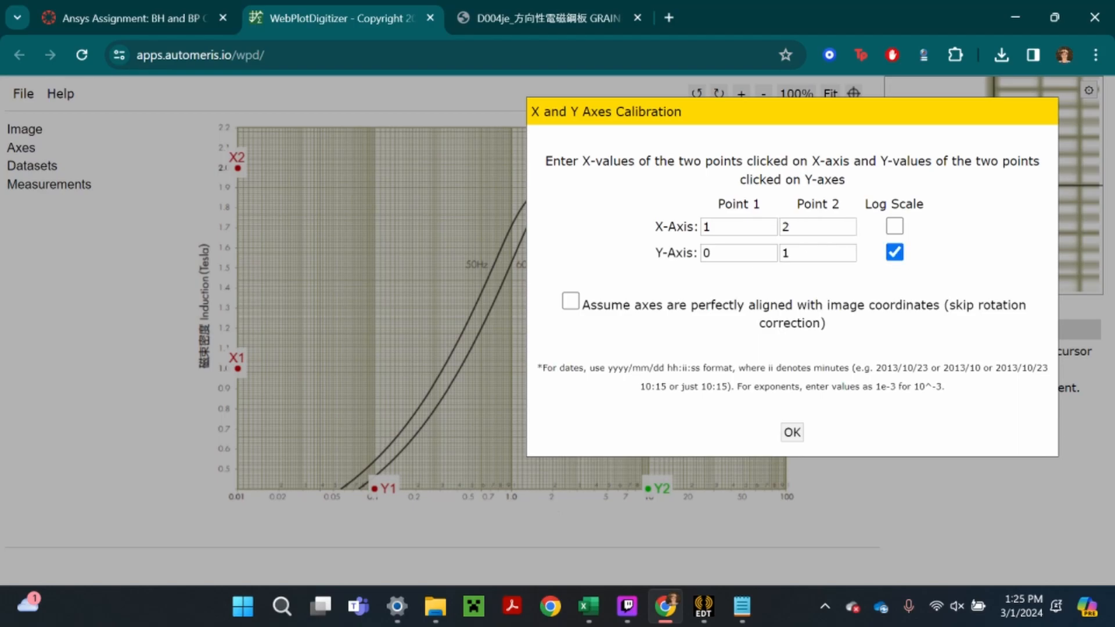
pyautogui.click(710, 258)
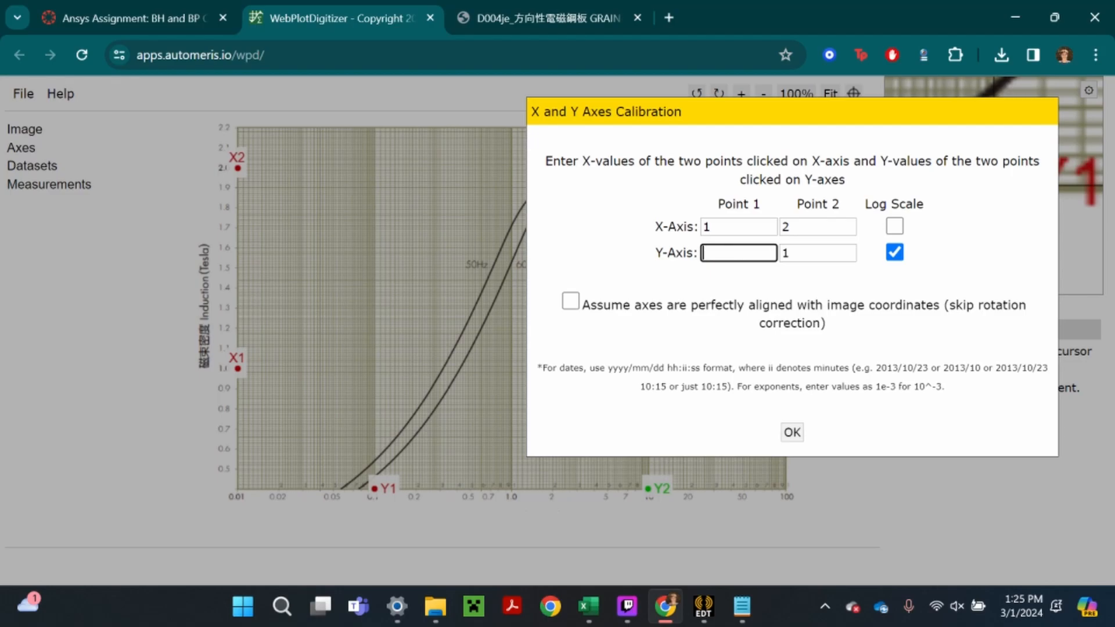
pyautogui.write('0')
pyautogui.press('Tab')
pyautogui.write('1')
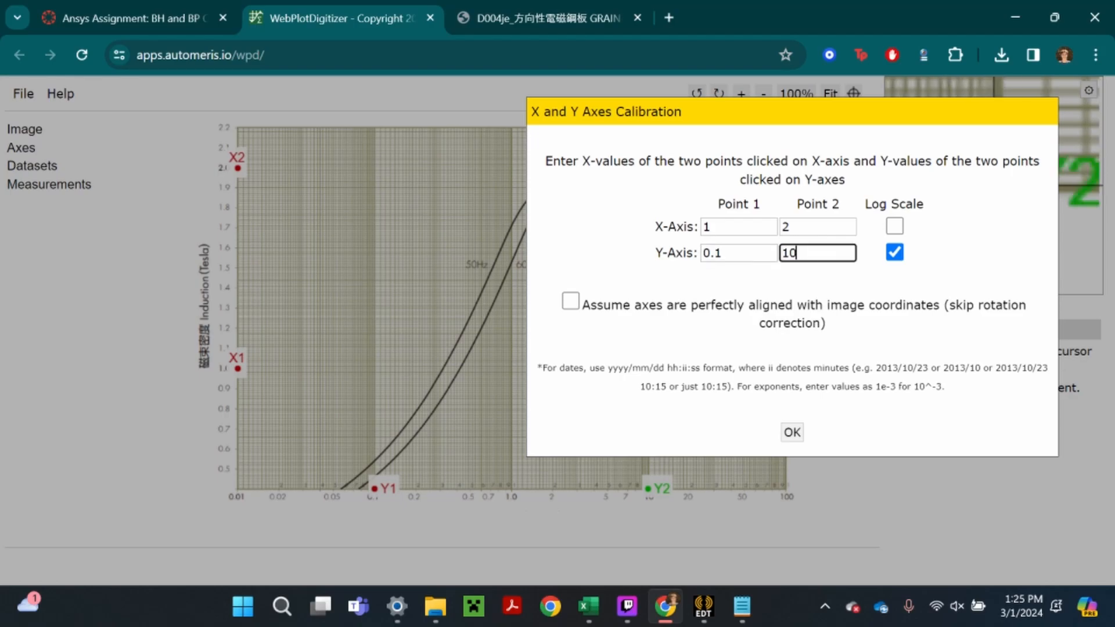
pyautogui.click(791, 432)
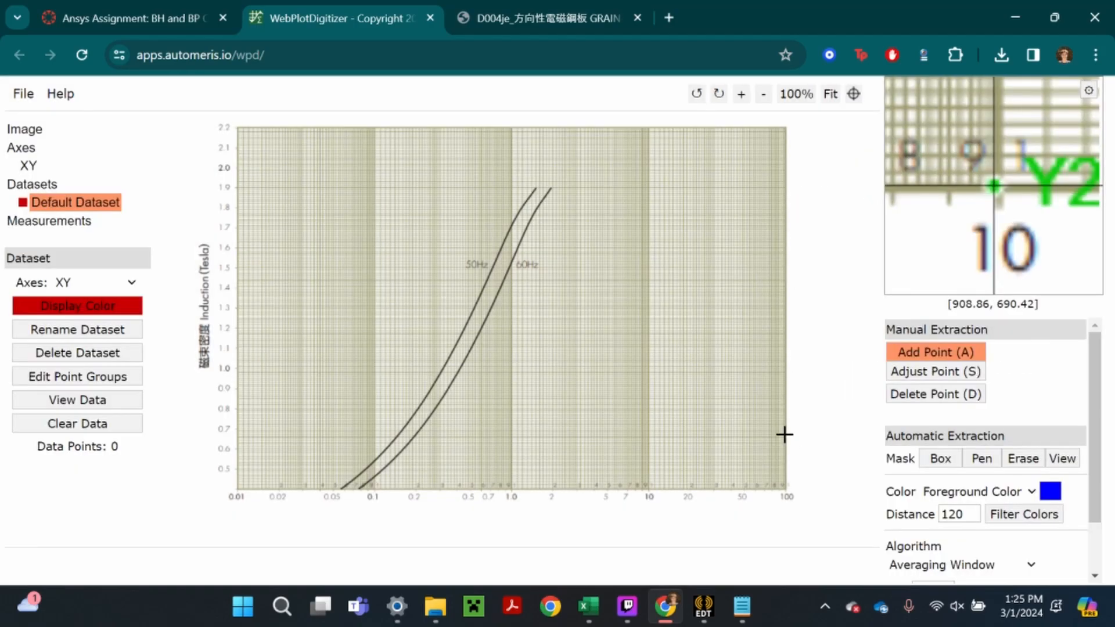
# Add eleven data points along the 50Hz curve, covering it from about 0.43 to 1.9 tesla
pyautogui.click(386, 449)
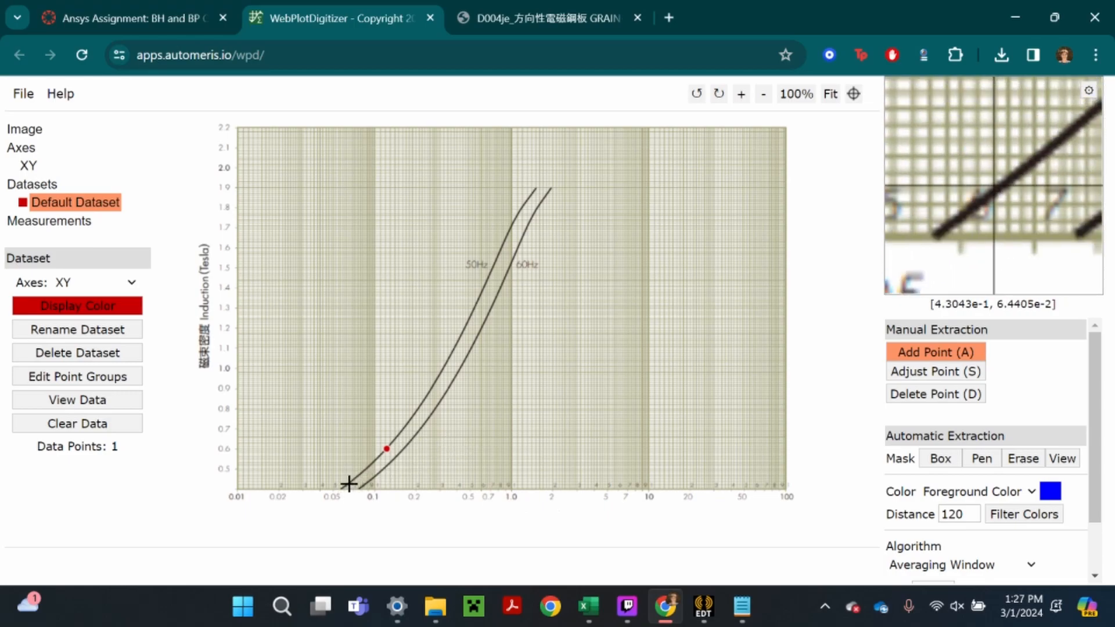
pyautogui.click(349, 482)
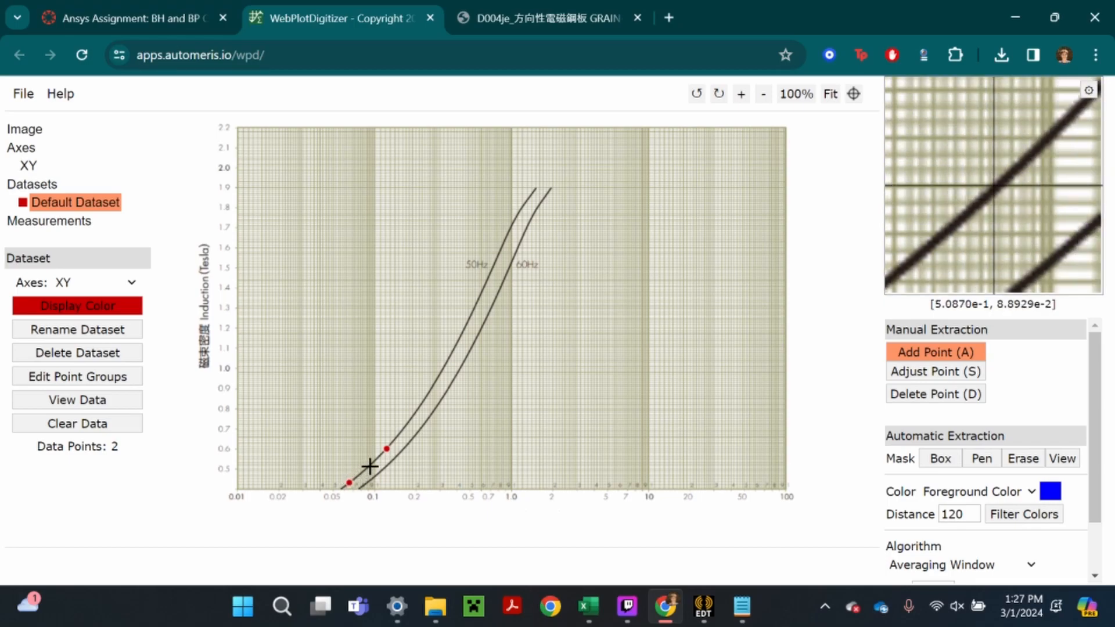
pyautogui.click(370, 466)
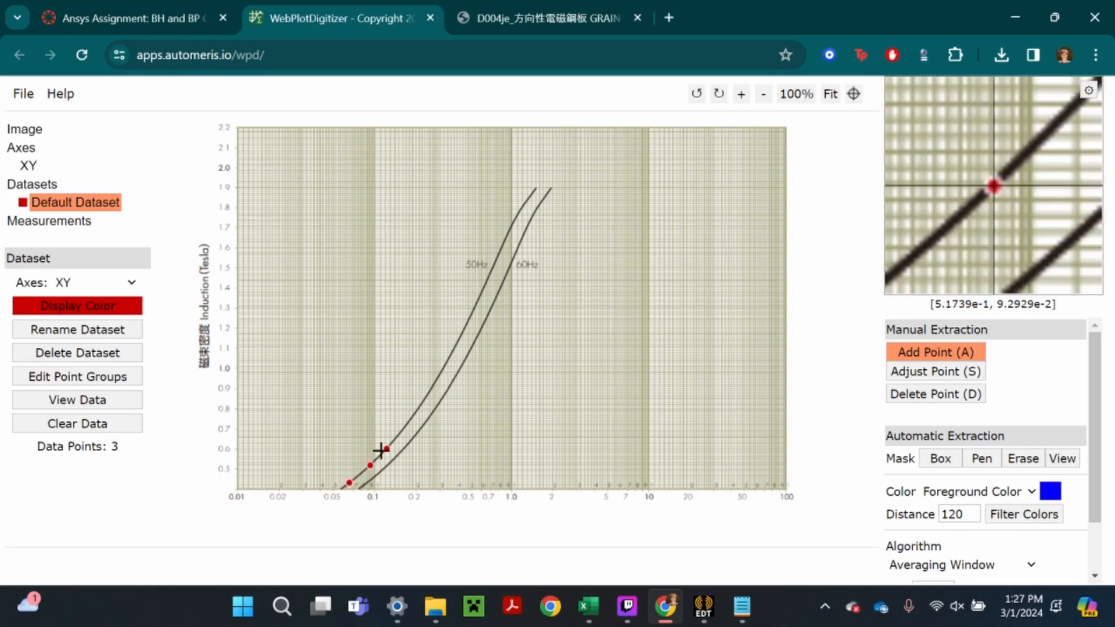
pyautogui.click(411, 419)
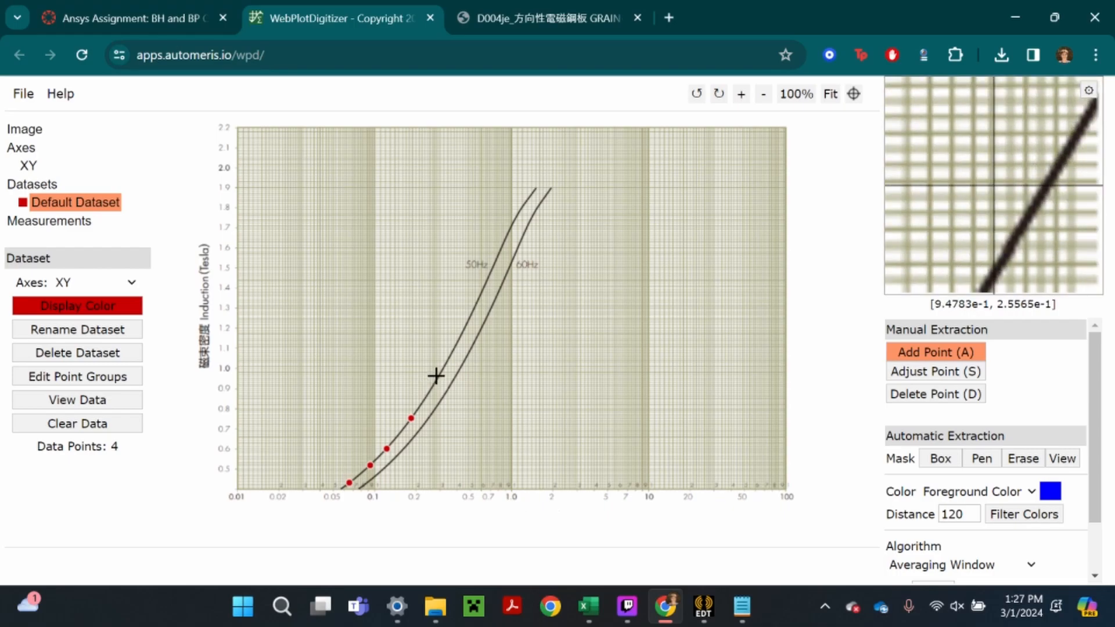
pyautogui.click(431, 389)
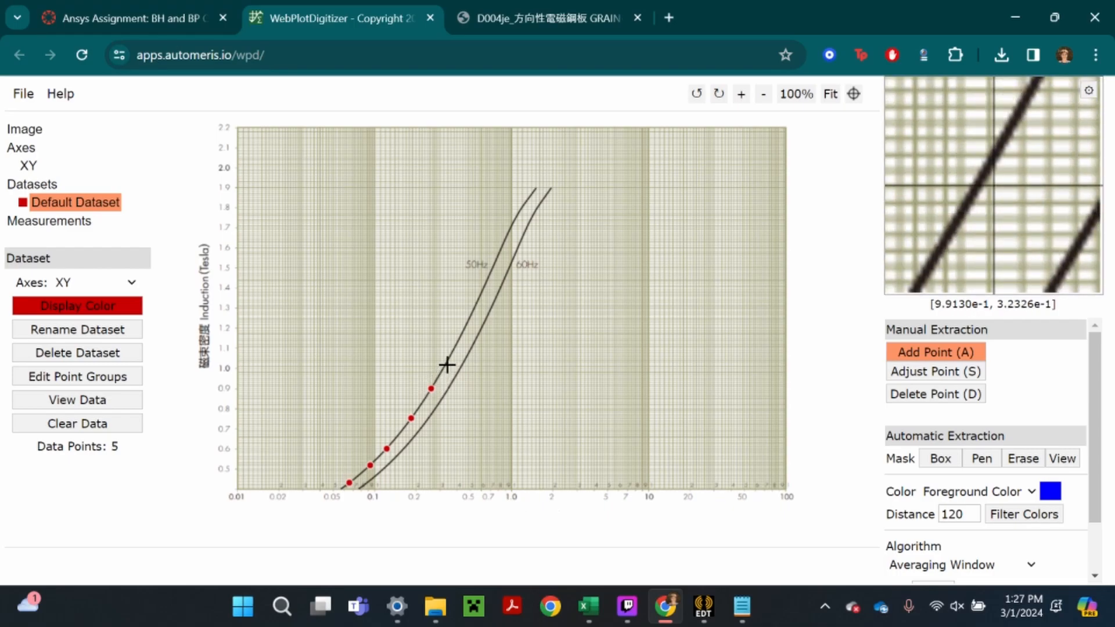
pyautogui.click(448, 358)
pyautogui.click(467, 323)
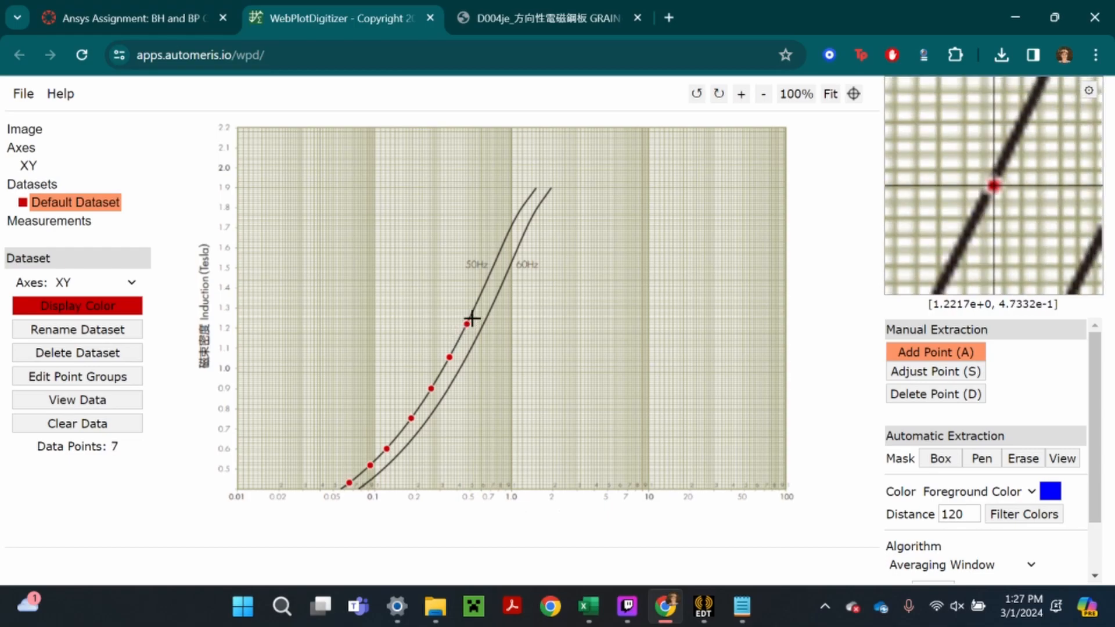
pyautogui.click(481, 292)
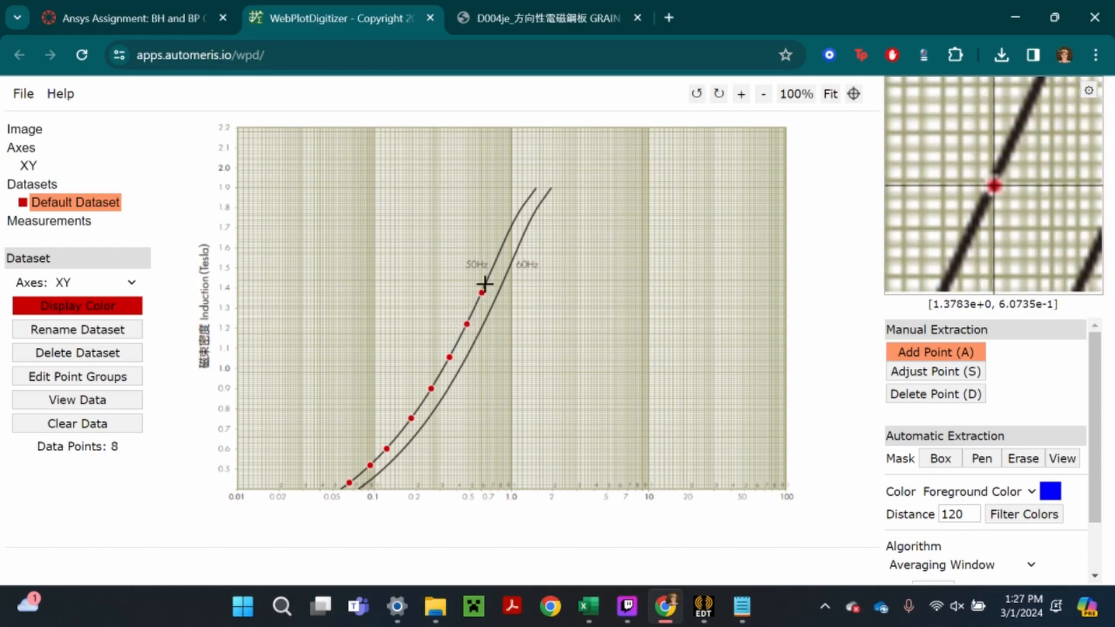
pyautogui.click(499, 250)
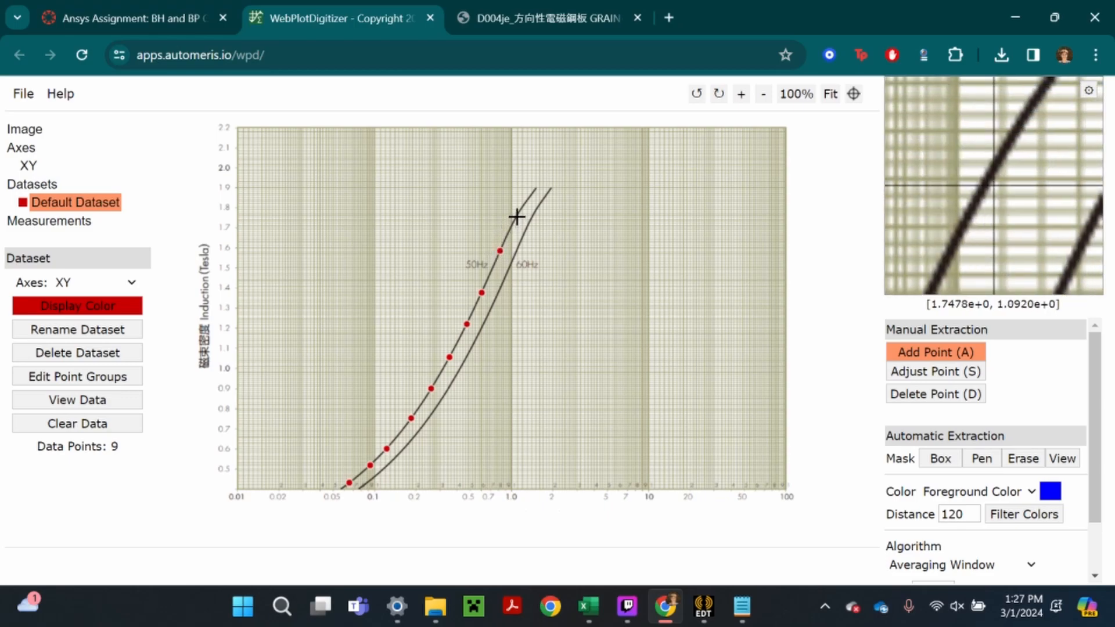
pyautogui.click(516, 216)
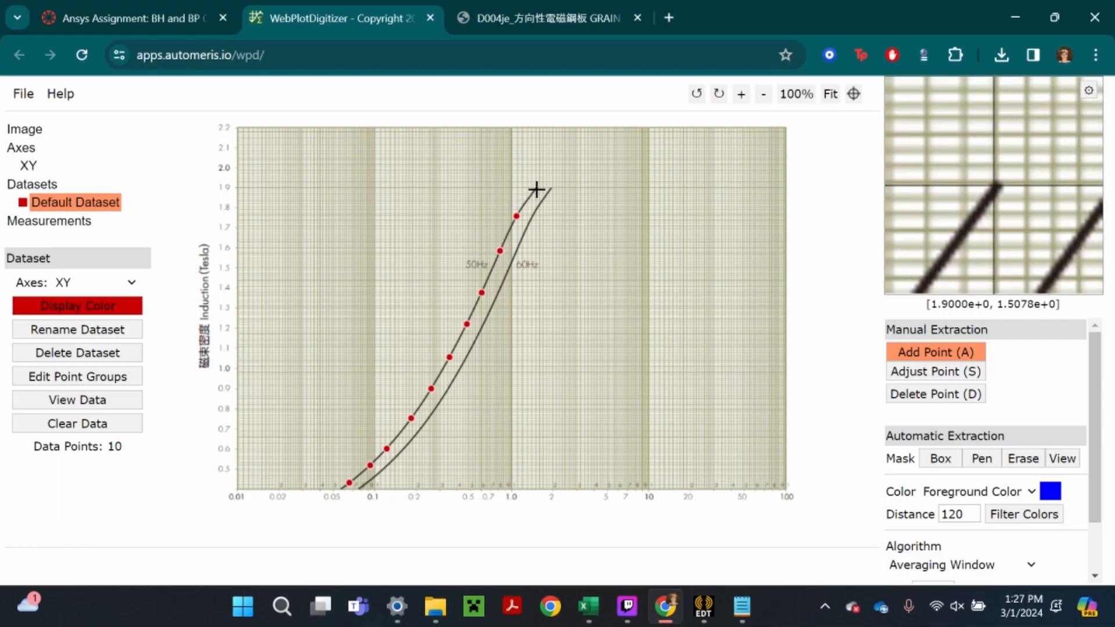
pyautogui.click(535, 189)
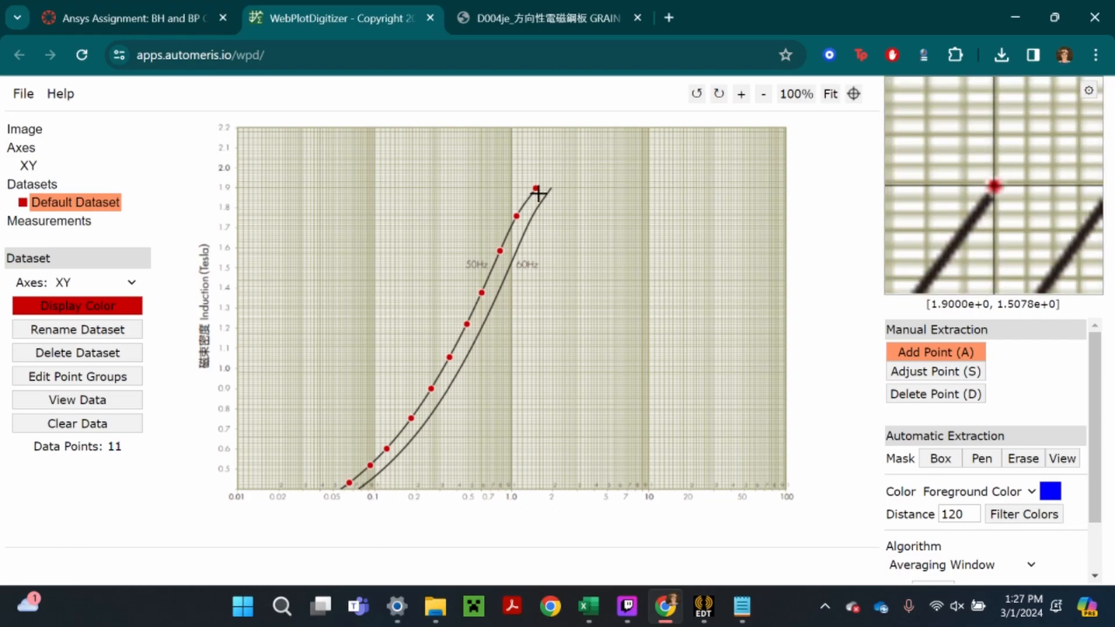
# Format the acquired data of the default dataset with a space as column separator and copy all its rows
pyautogui.click(100, 403)
pyautogui.click(801, 304)
pyautogui.press('BackSpace')
pyautogui.click(859, 327)
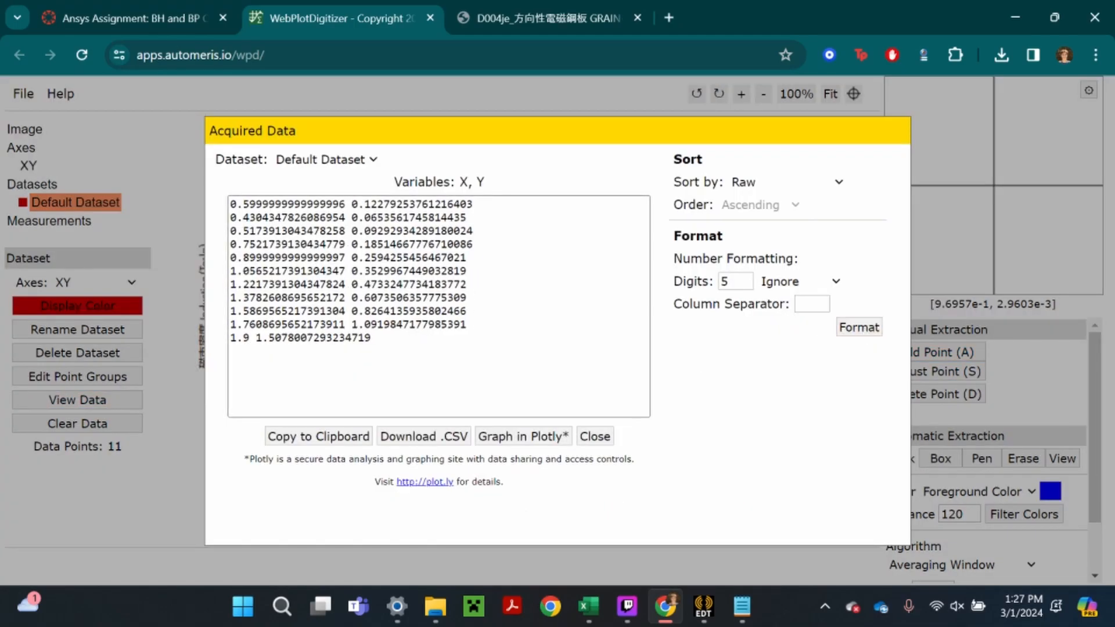
pyautogui.moveTo(370, 337); pyautogui.dragTo(216, 191)
pyautogui.hotkey('ctrl', 'c')
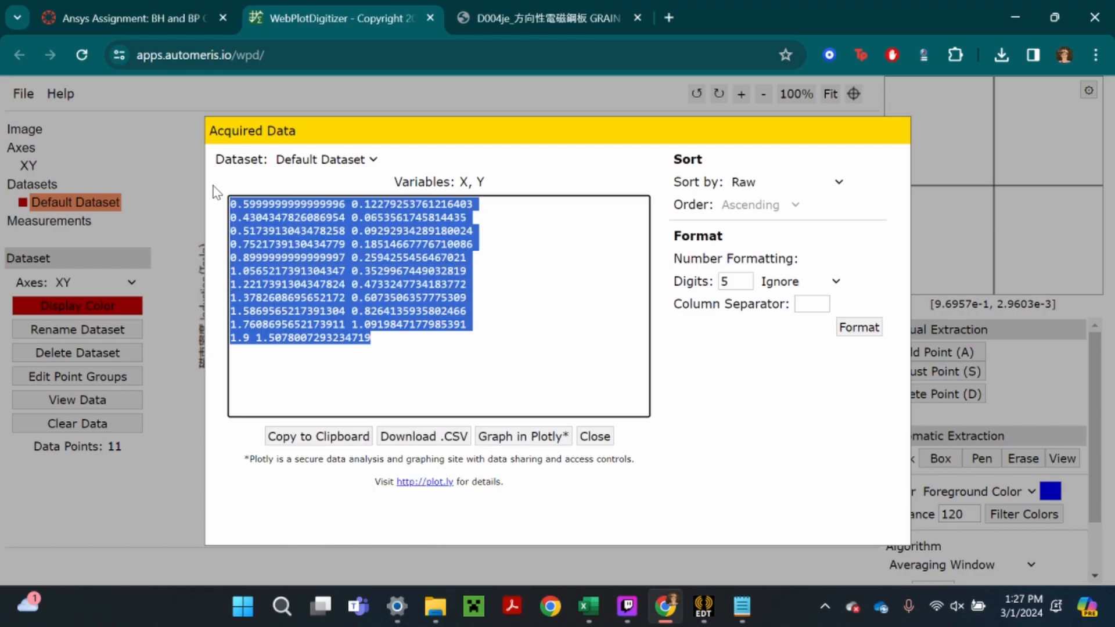
# Switch to Notepad and replace the data rows below the "0 0" line with the copied points
pyautogui.click(742, 606)
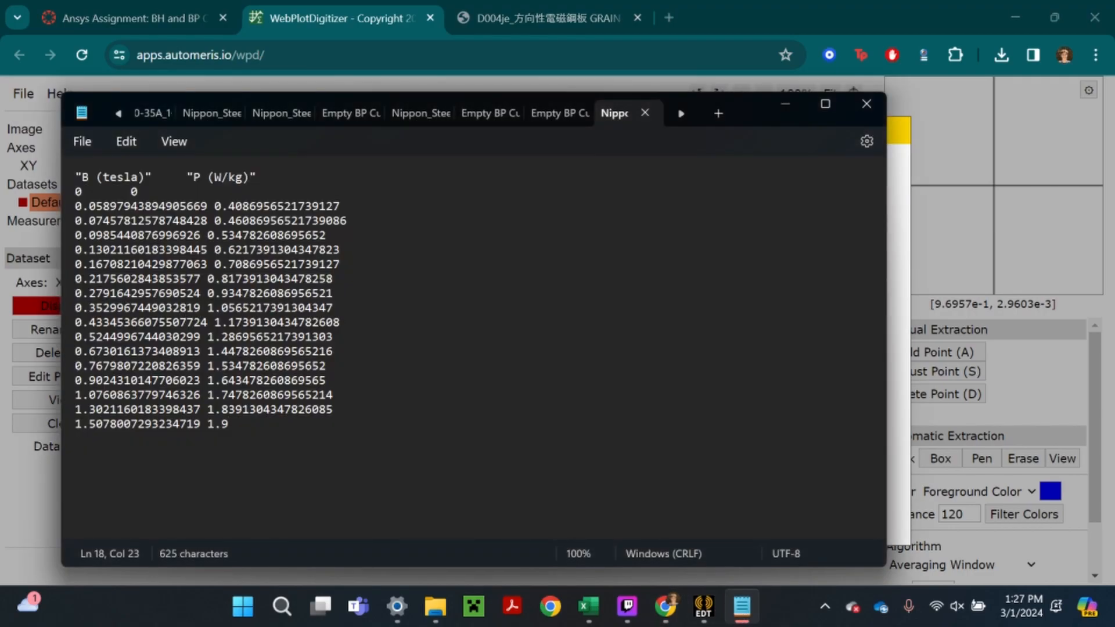
pyautogui.moveTo(229, 423); pyautogui.dragTo(56, 211)
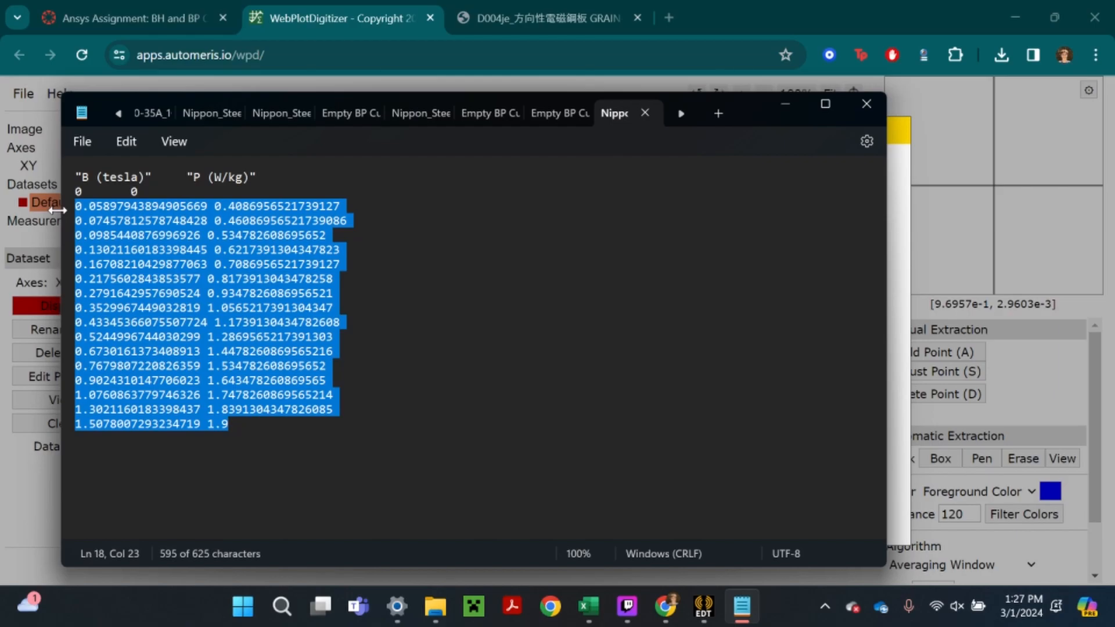
pyautogui.hotkey('ctrl', 'v')
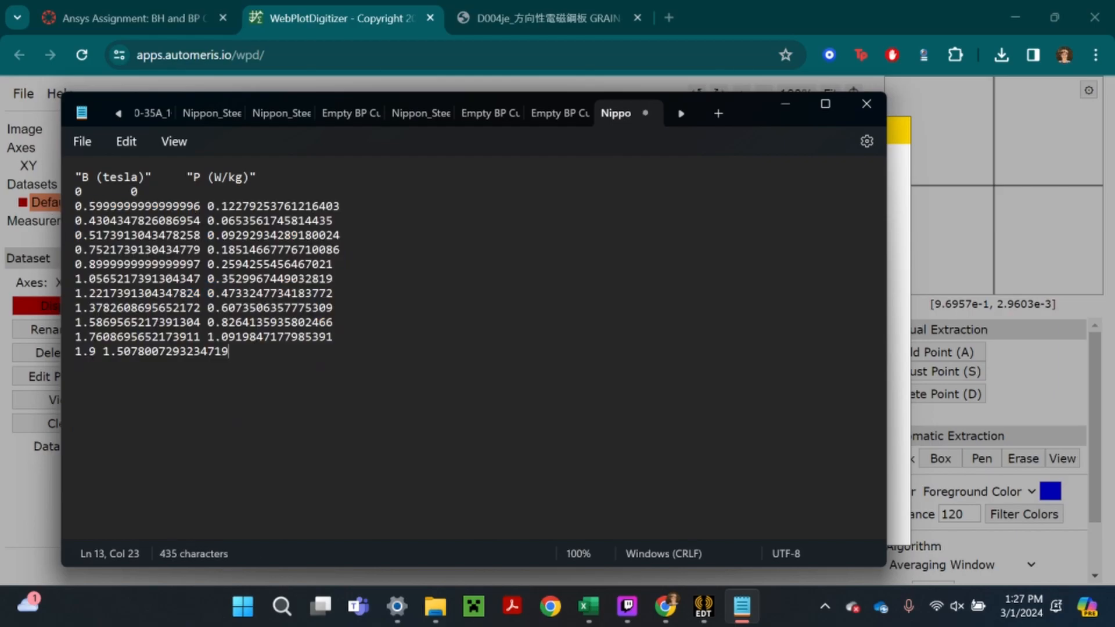
# Save the B-P data text file and switch to Ansys Electronics Desktop
pyautogui.click(82, 141)
pyautogui.click(124, 270)
pyautogui.click(703, 606)
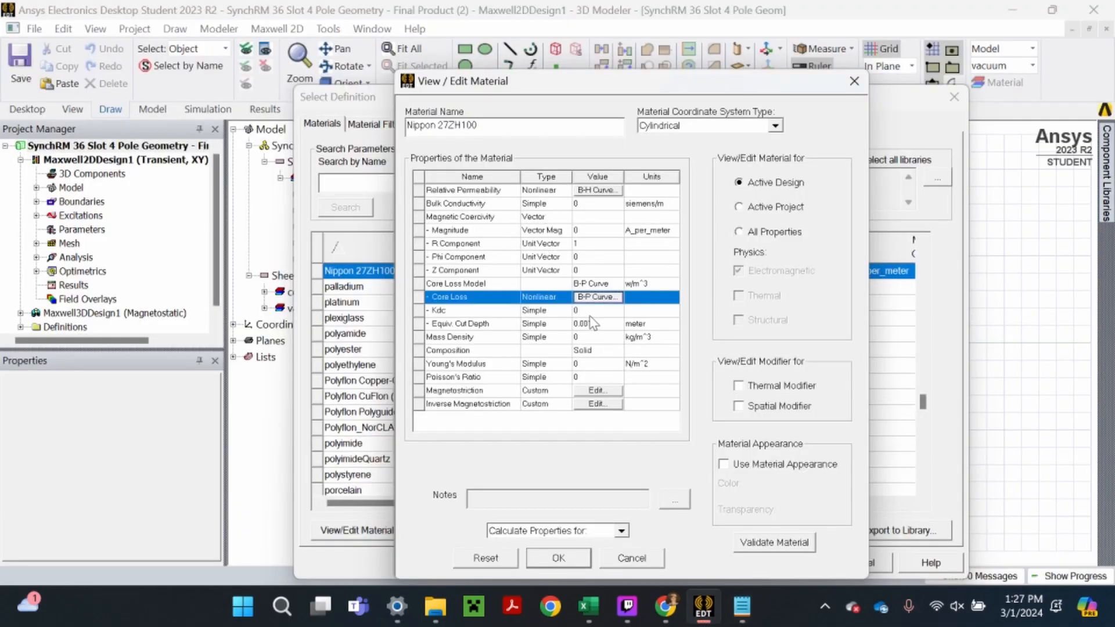
# Import the dataset Nippon Steel 27ZH100 BP Curve 50Hz.tab into the material's core-loss B-P curve
pyautogui.click(595, 298)
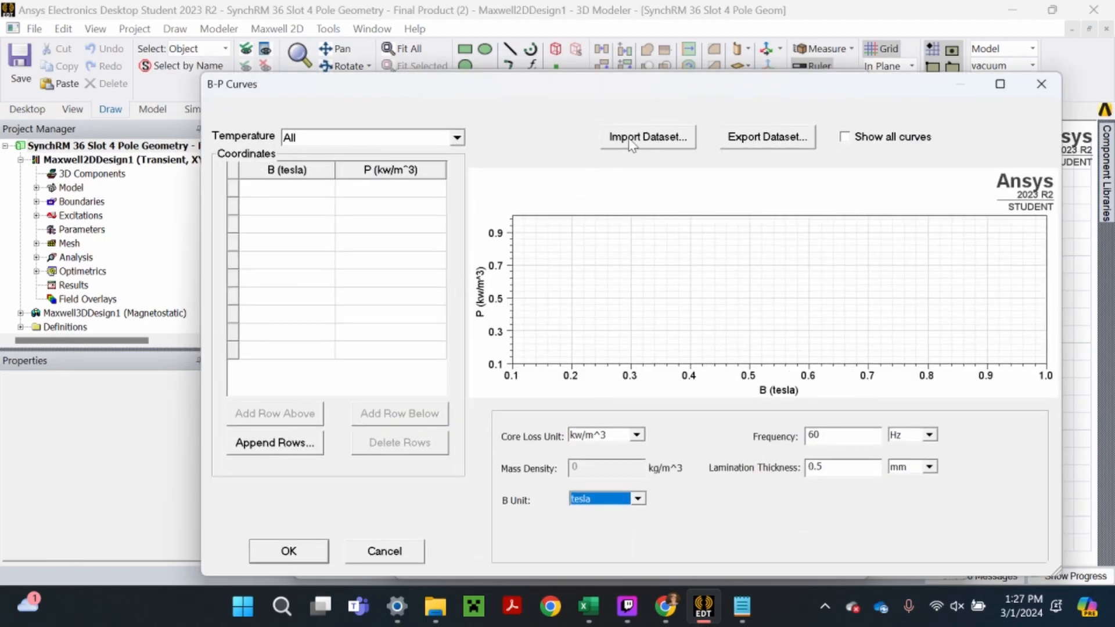
pyautogui.click(632, 138)
pyautogui.click(533, 242)
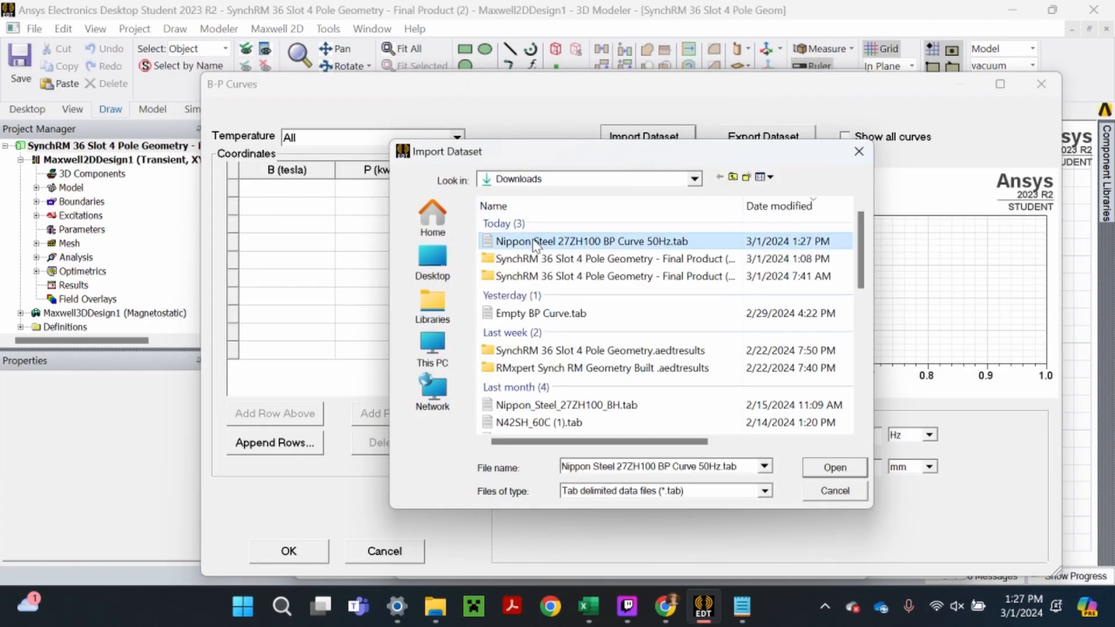
pyautogui.doubleClick(533, 242)
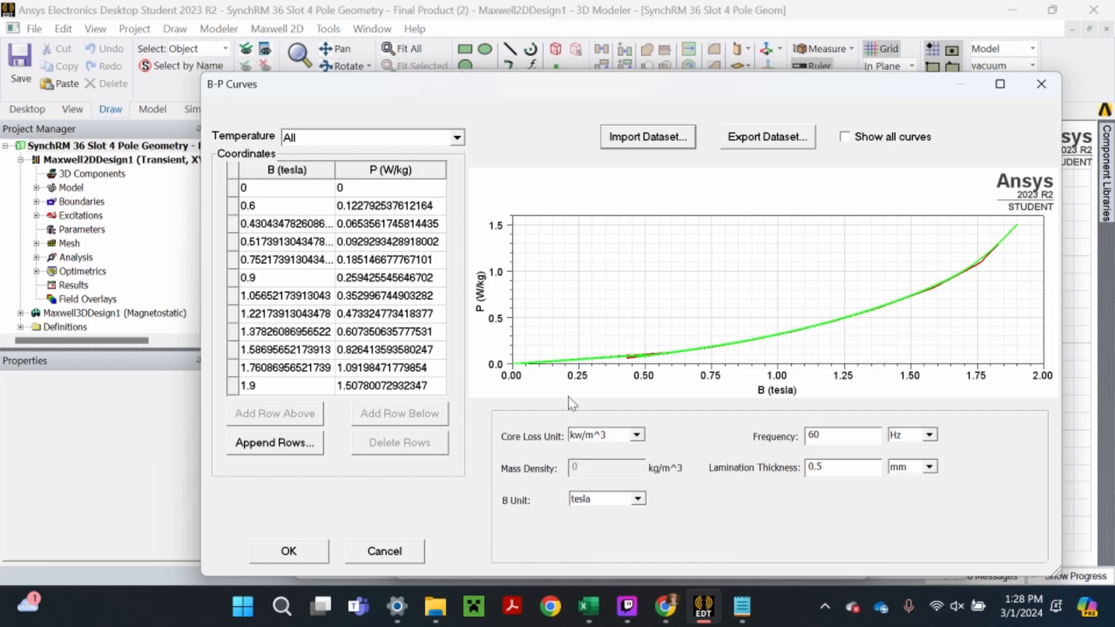
# Check the datasheet and digitizer pages in Chrome, and set the B-P curve's frequency to 50 Hz in Ansys
pyautogui.click(665, 606)
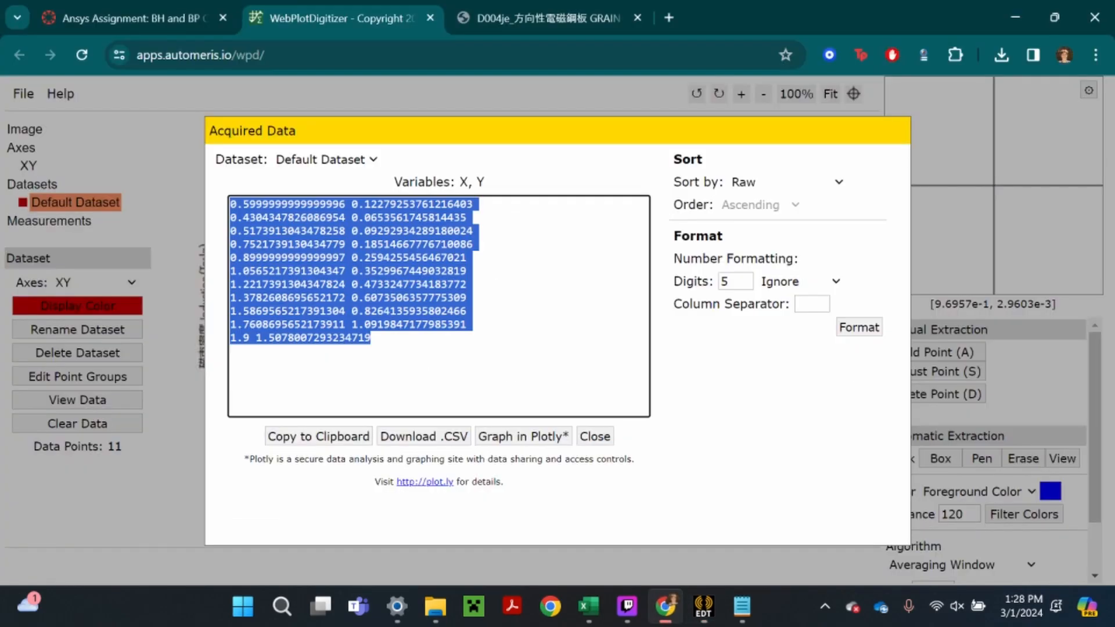
pyautogui.click(474, 9)
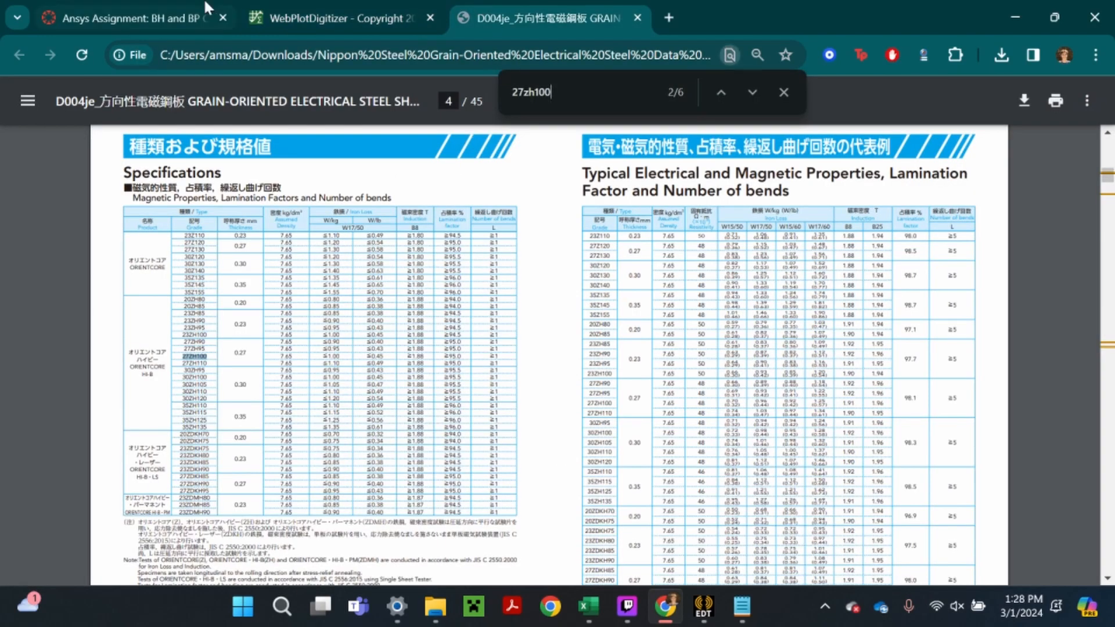
pyautogui.click(325, 4)
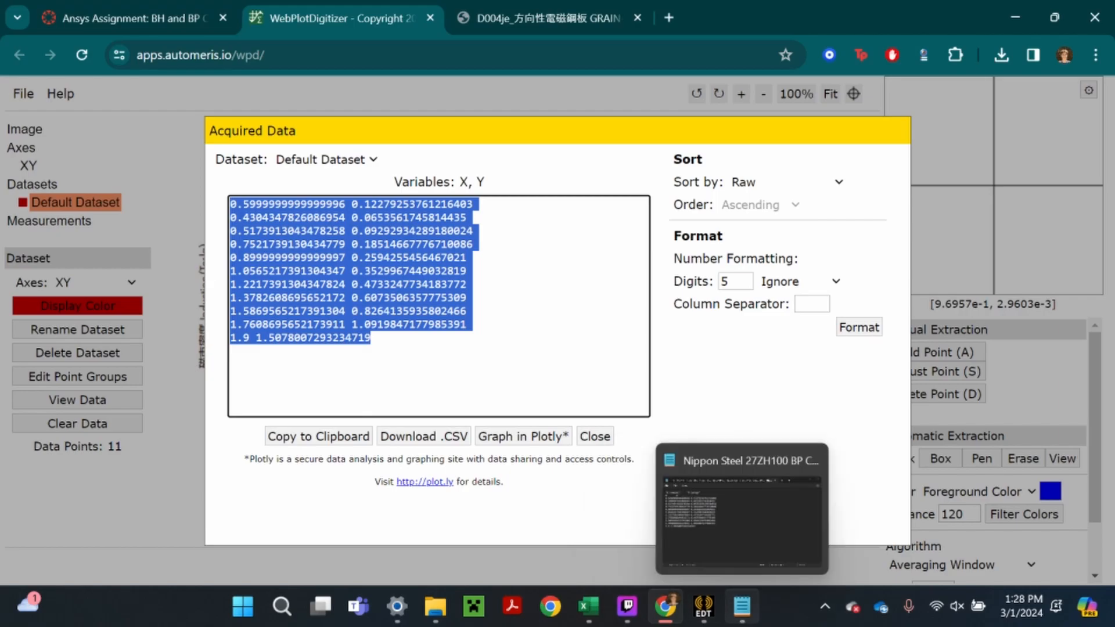
pyautogui.click(703, 609)
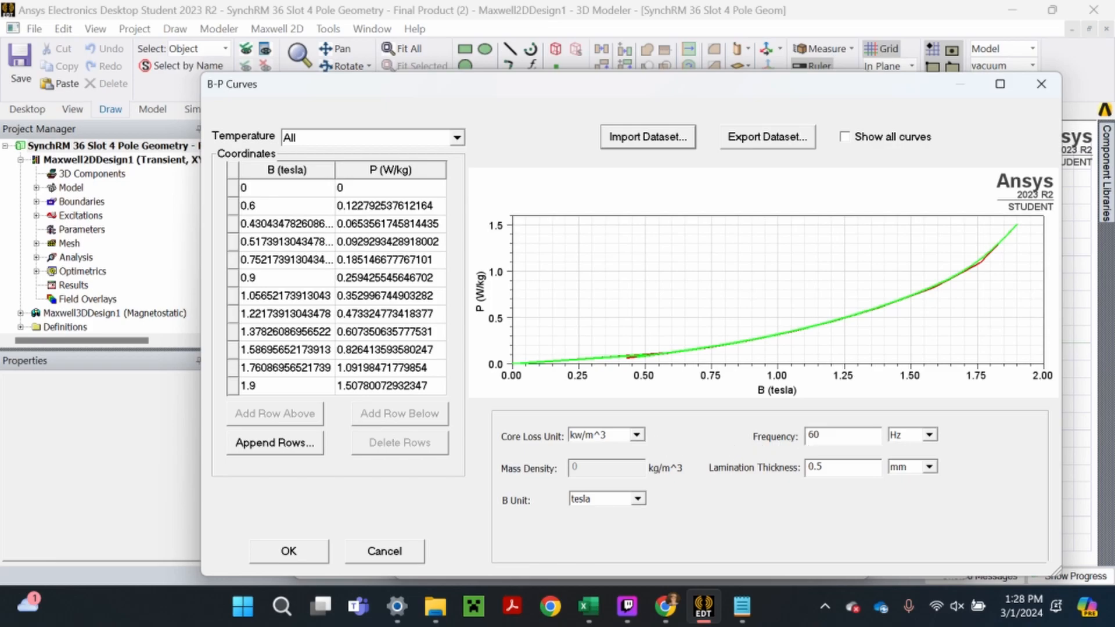
pyautogui.click(813, 435)
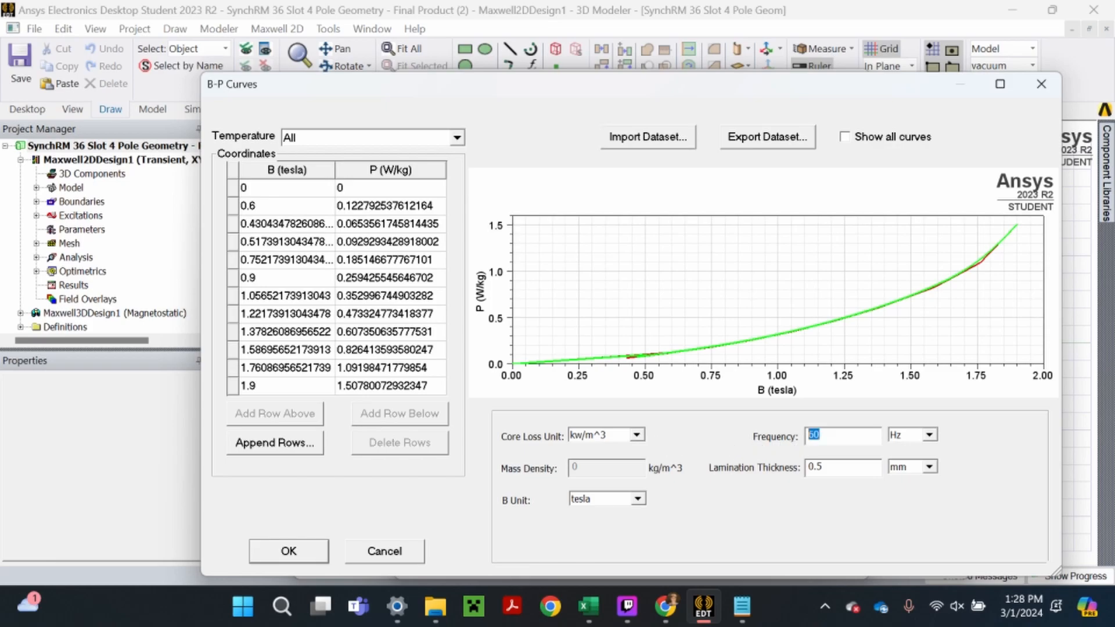
pyautogui.write('50')
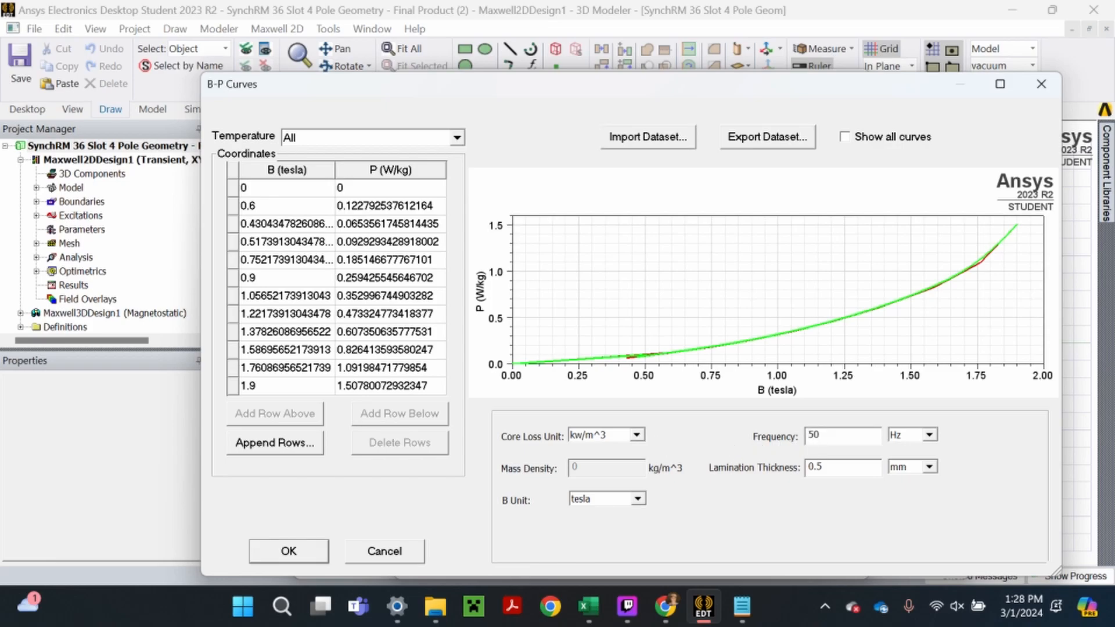
# Look up the thickness of grade 27ZH100 in the Chrome datasheet and set the B-P curve's lamination thickness to 0.27 mm in Ansys
pyautogui.click(664, 606)
pyautogui.click(505, 8)
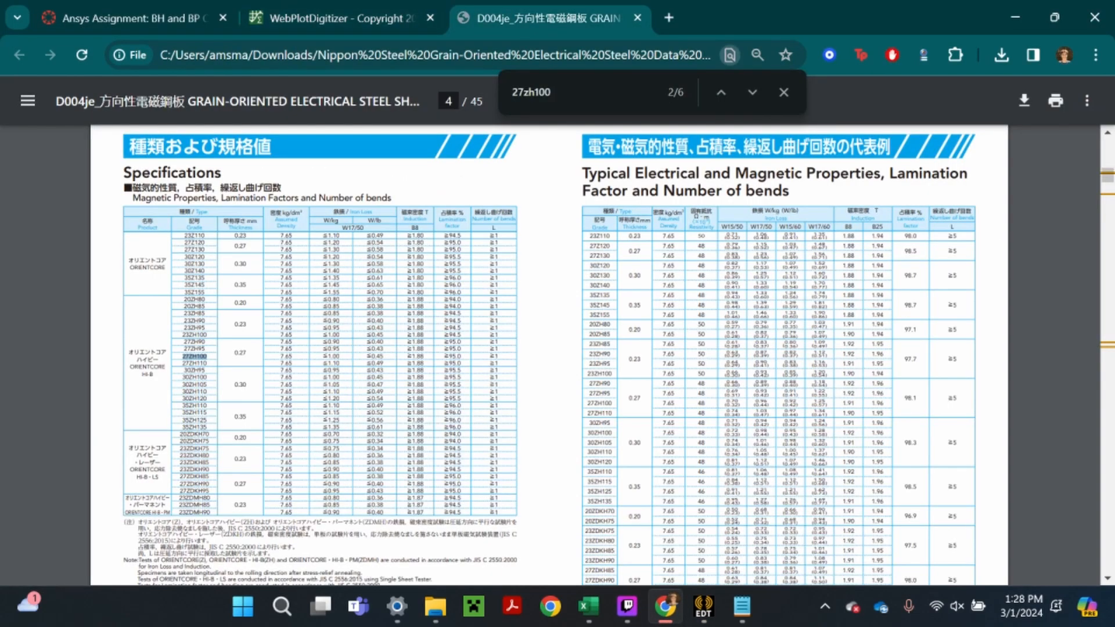
pyautogui.keyDown('ctrl'); pyautogui.scroll(3, 557, 354); pyautogui.keyUp('ctrl')
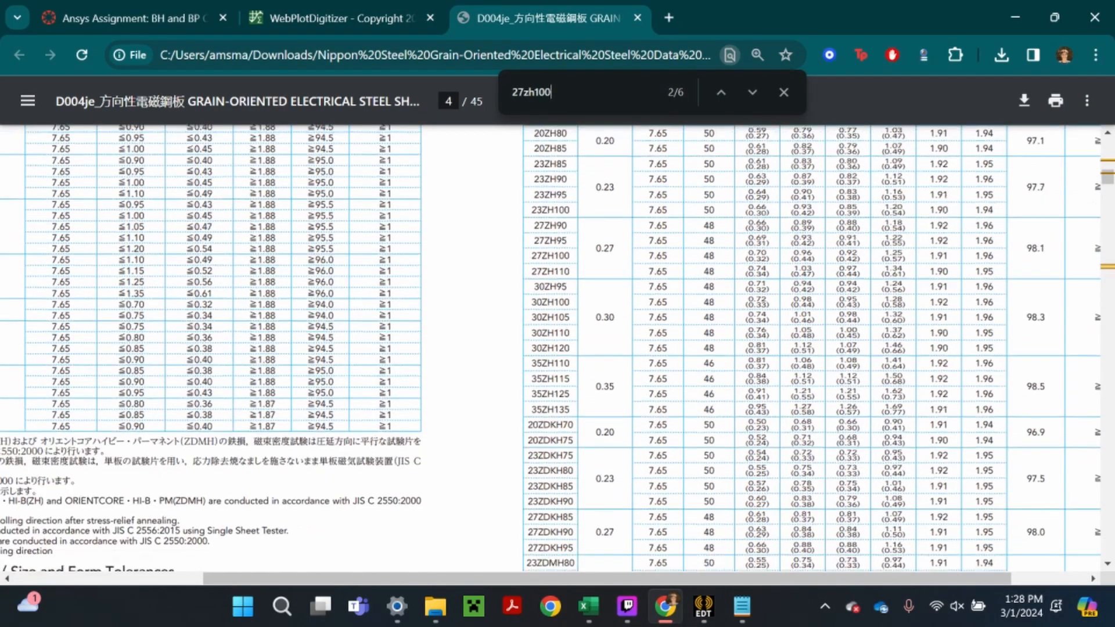
pyautogui.scroll(3, 558, 348)
pyautogui.click(720, 92)
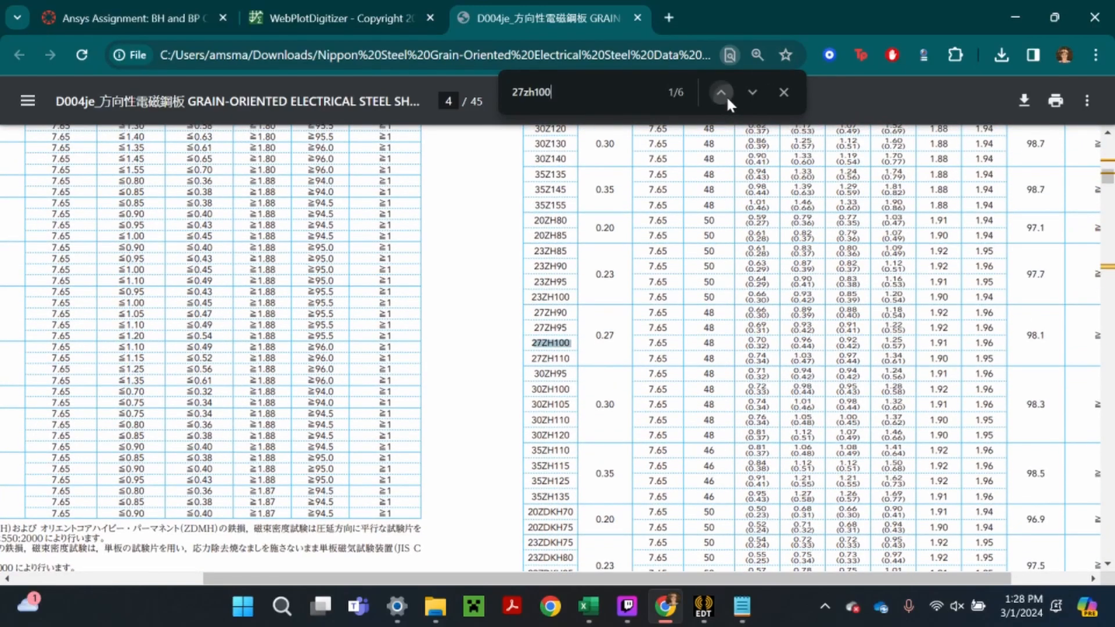
pyautogui.scroll(5, 625, 312)
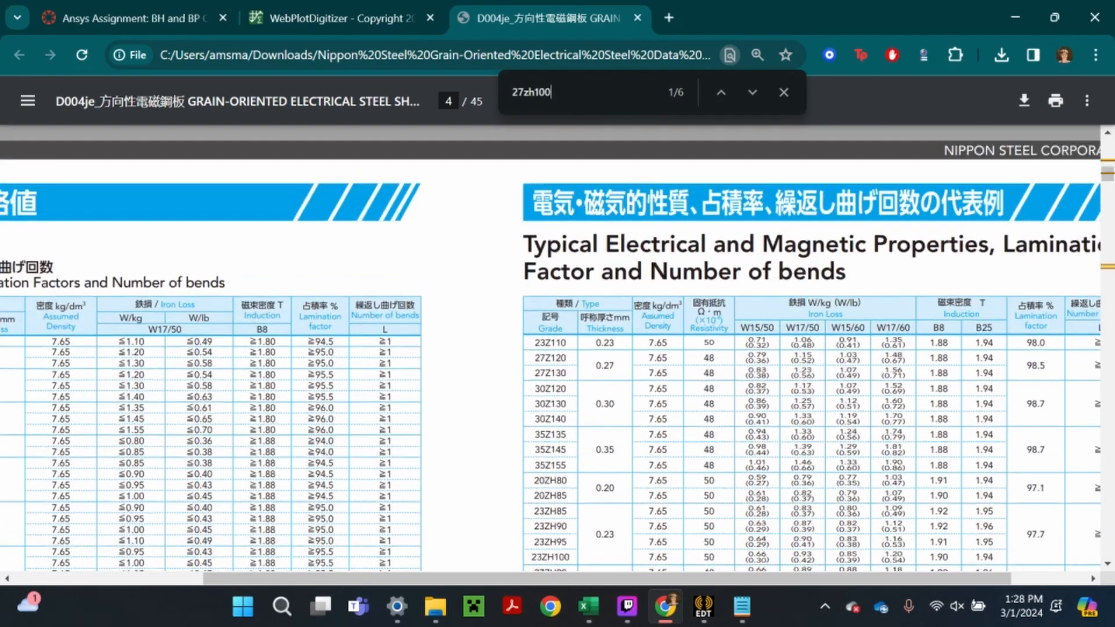
pyautogui.scroll(-6, 557, 348)
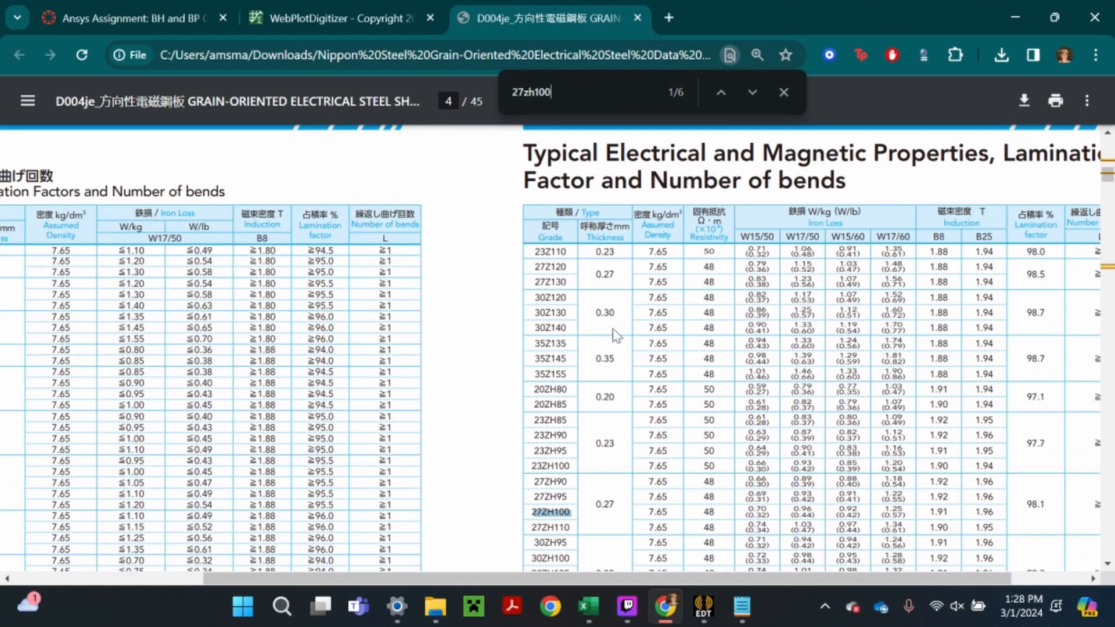
pyautogui.scroll(2, 550, 348)
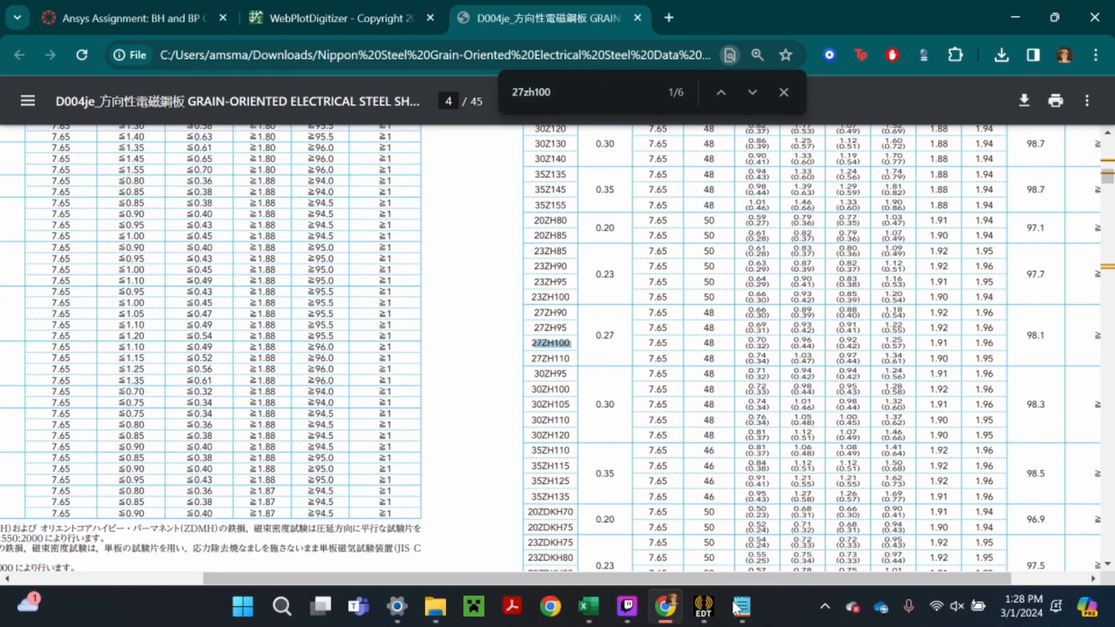
pyautogui.moveTo(703, 606)
pyautogui.click(755, 506)
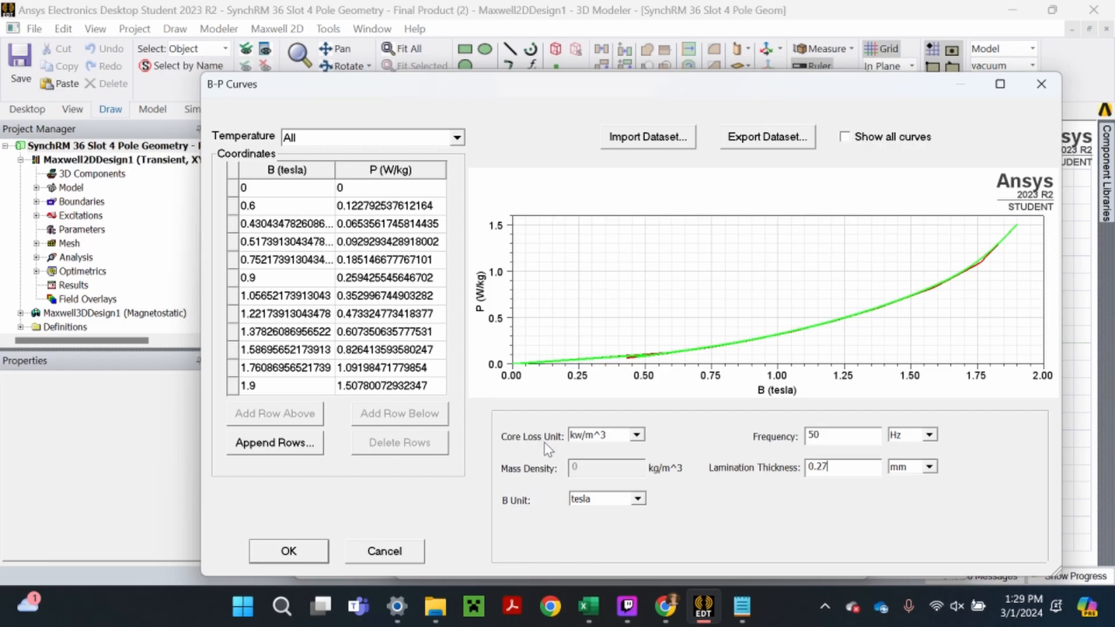
# Try to accept the B-P curve, and delete the data row with B of about 0.752 tesla
pyautogui.click(294, 554)
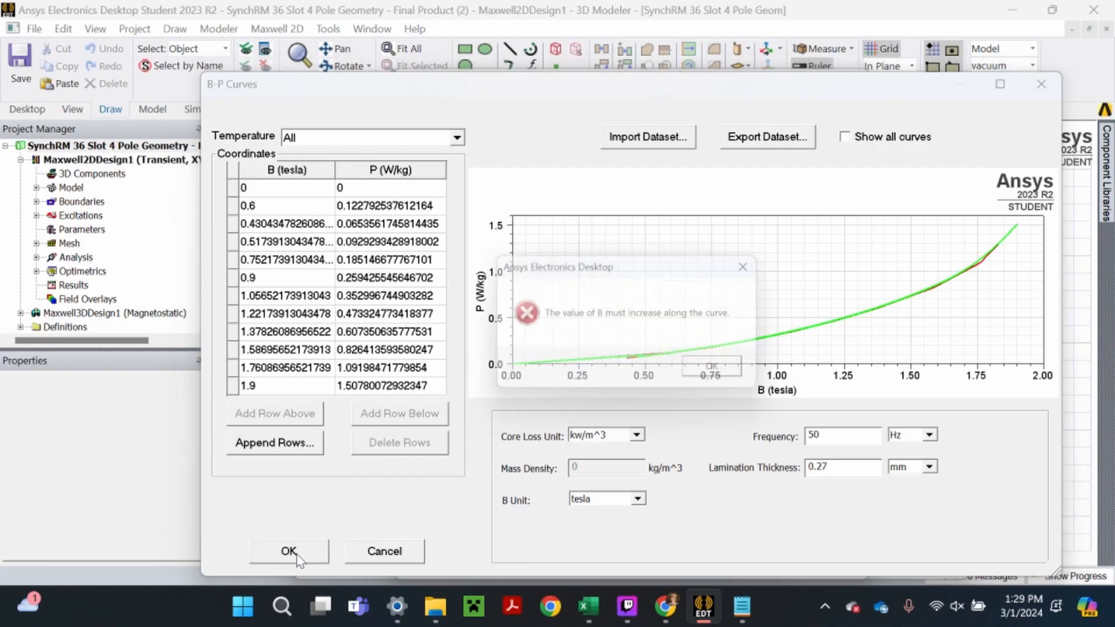
pyautogui.click(720, 375)
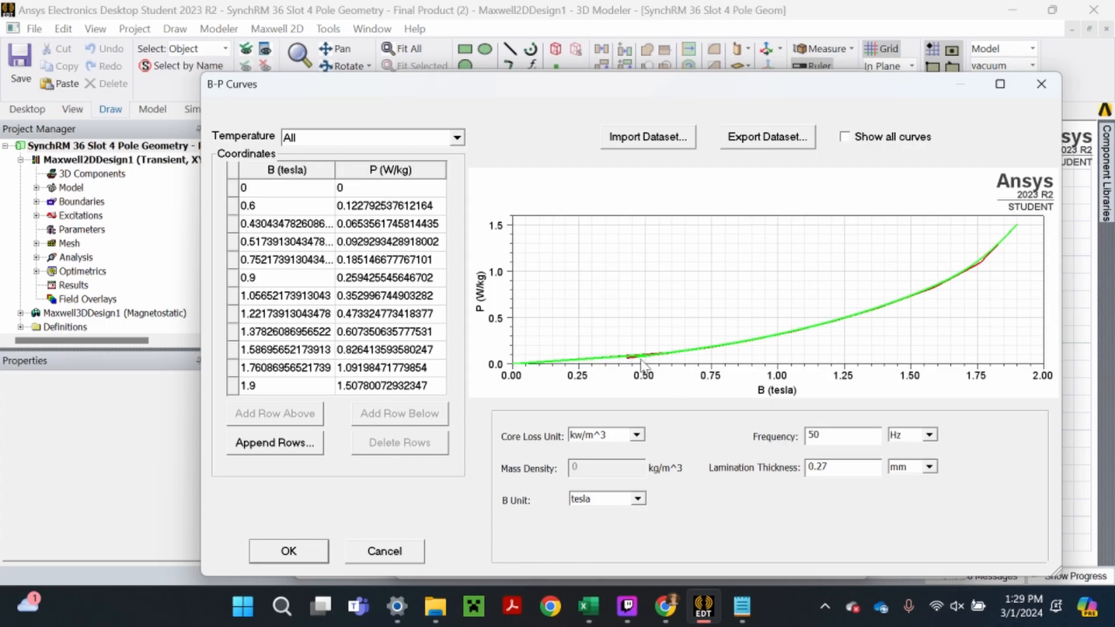
pyautogui.doubleClick(383, 277)
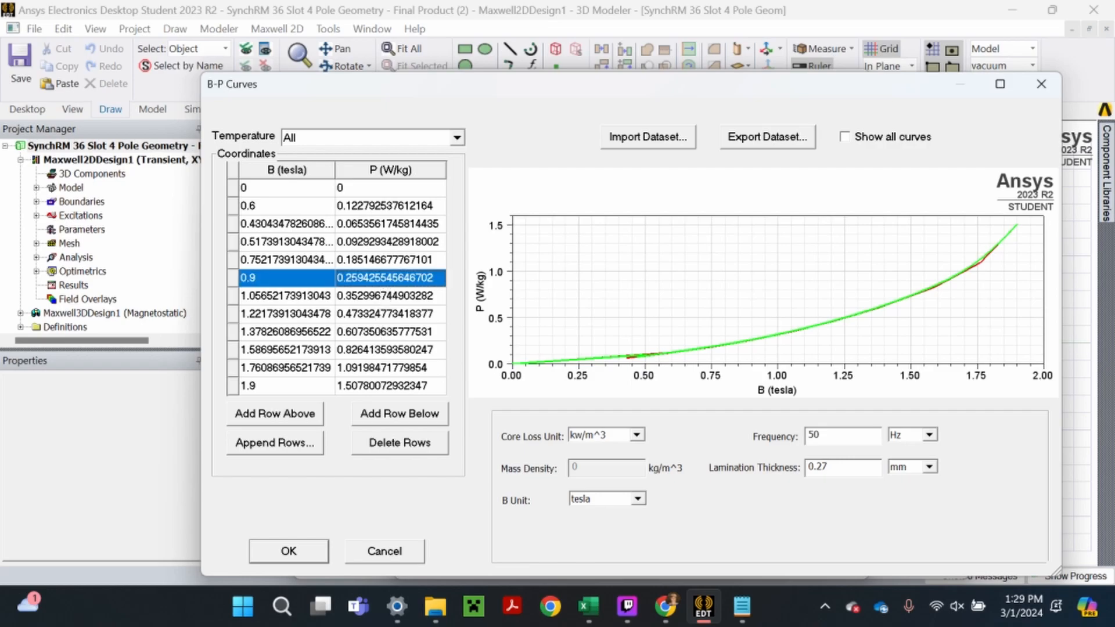
pyautogui.press('Up')
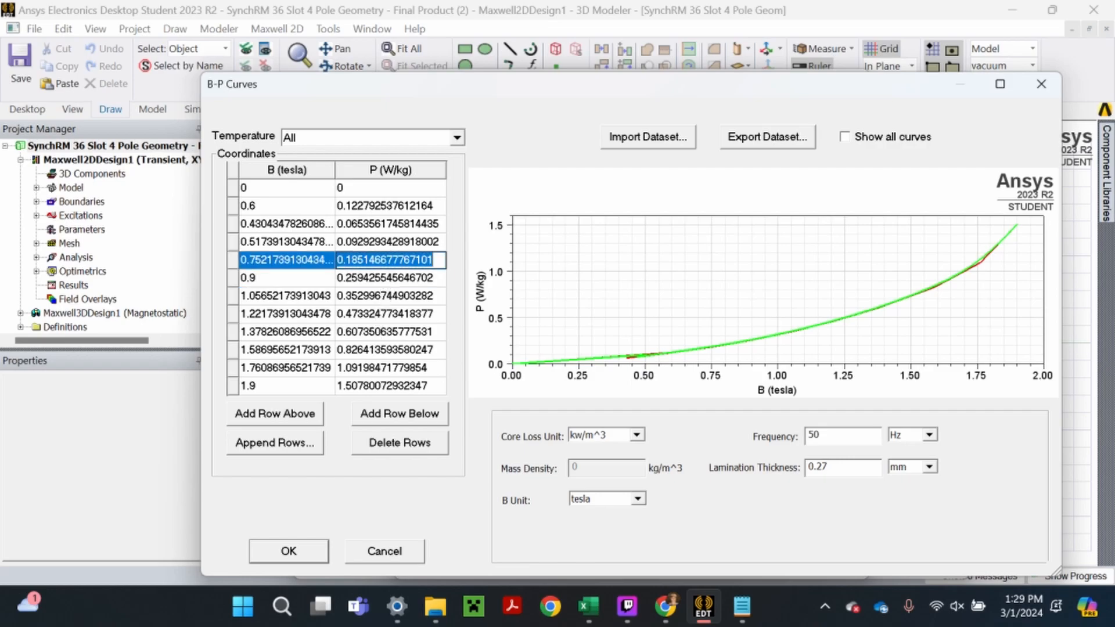
pyautogui.click(395, 447)
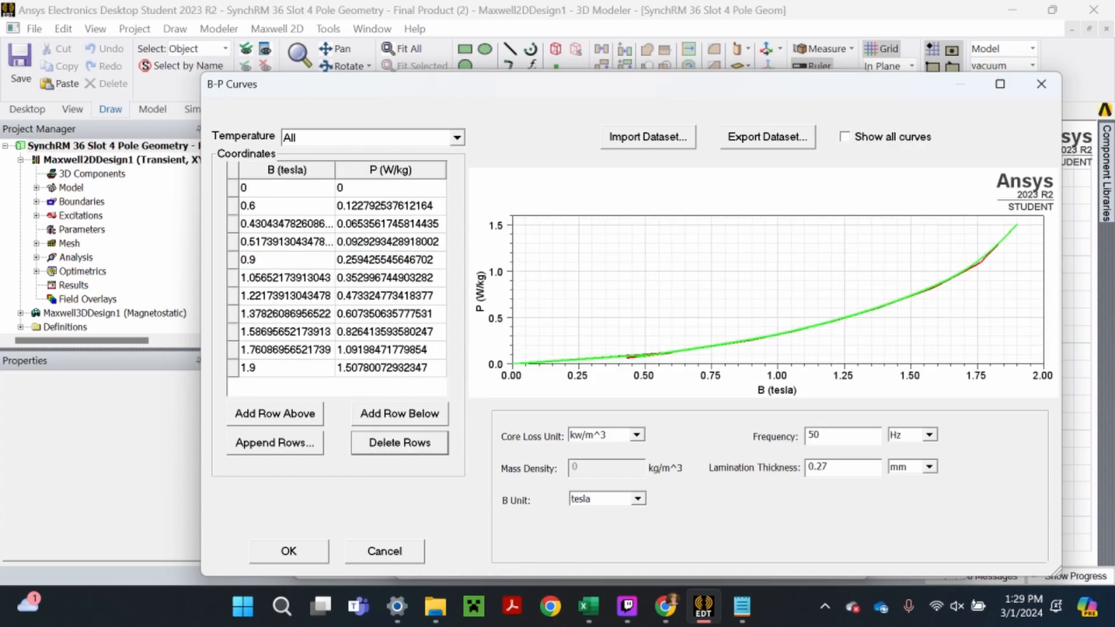
# Select the row with B of about 0.43 tesla and try again to accept the B-P curve
pyautogui.click(376, 260)
pyautogui.click(382, 227)
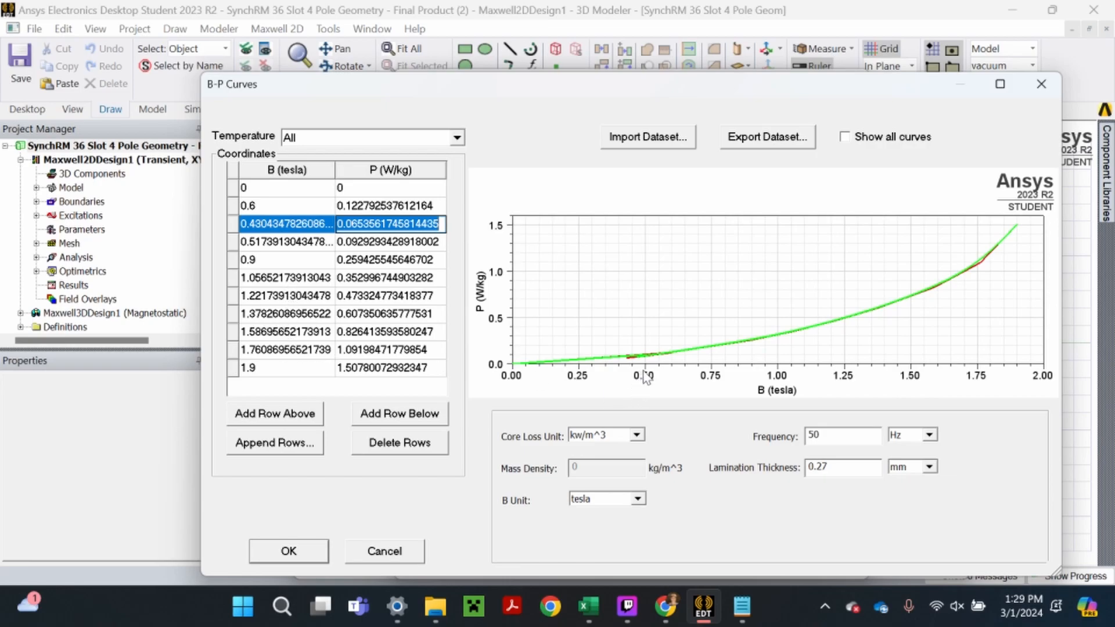
pyautogui.click(314, 554)
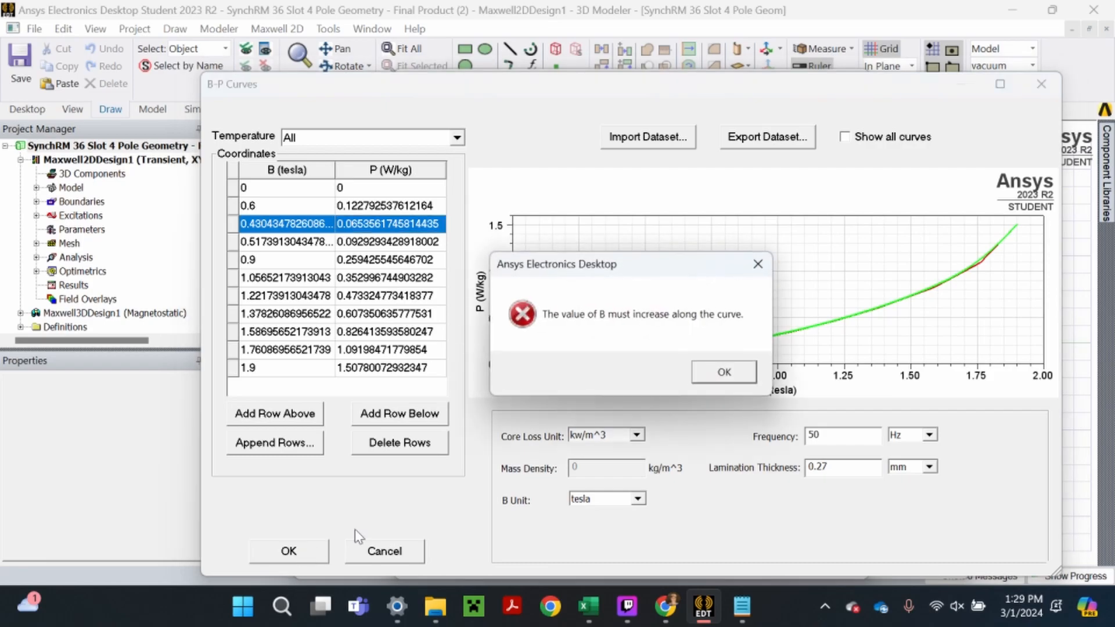
pyautogui.click(744, 377)
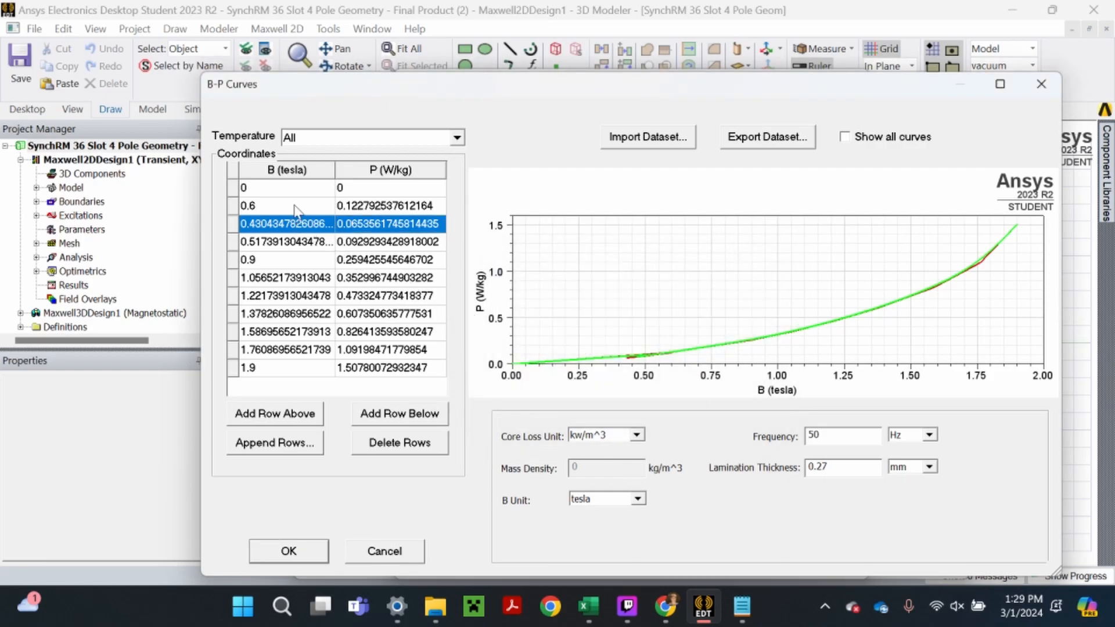
# Delete the out-of-order 0.6 tesla row, accept the B-P curve and reopen it for a check
pyautogui.doubleClick(379, 206)
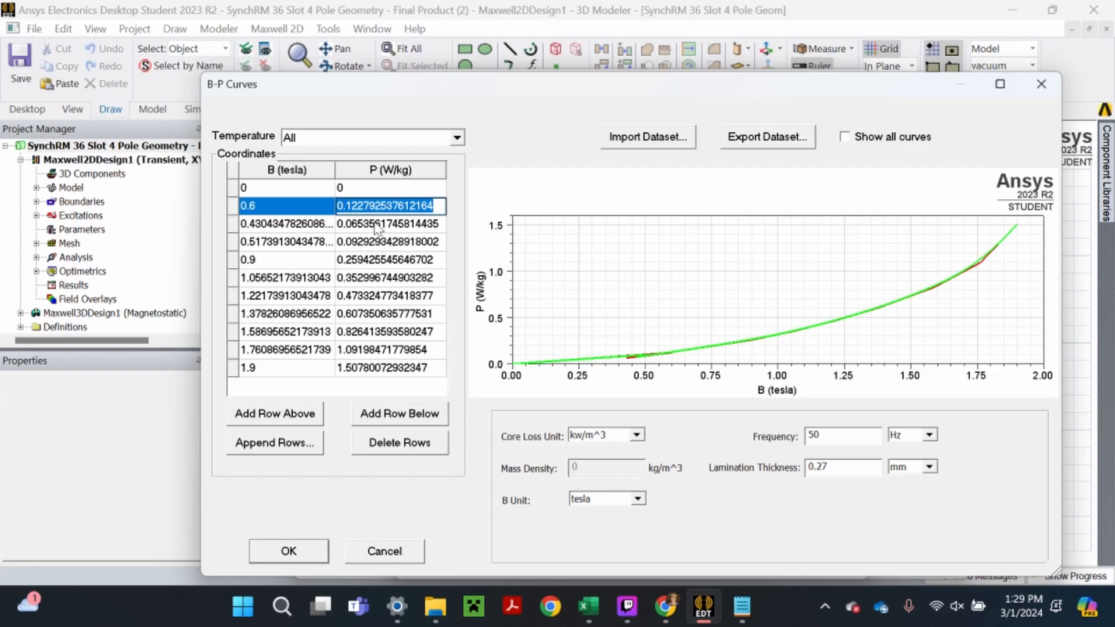
pyautogui.click(388, 445)
pyautogui.click(289, 550)
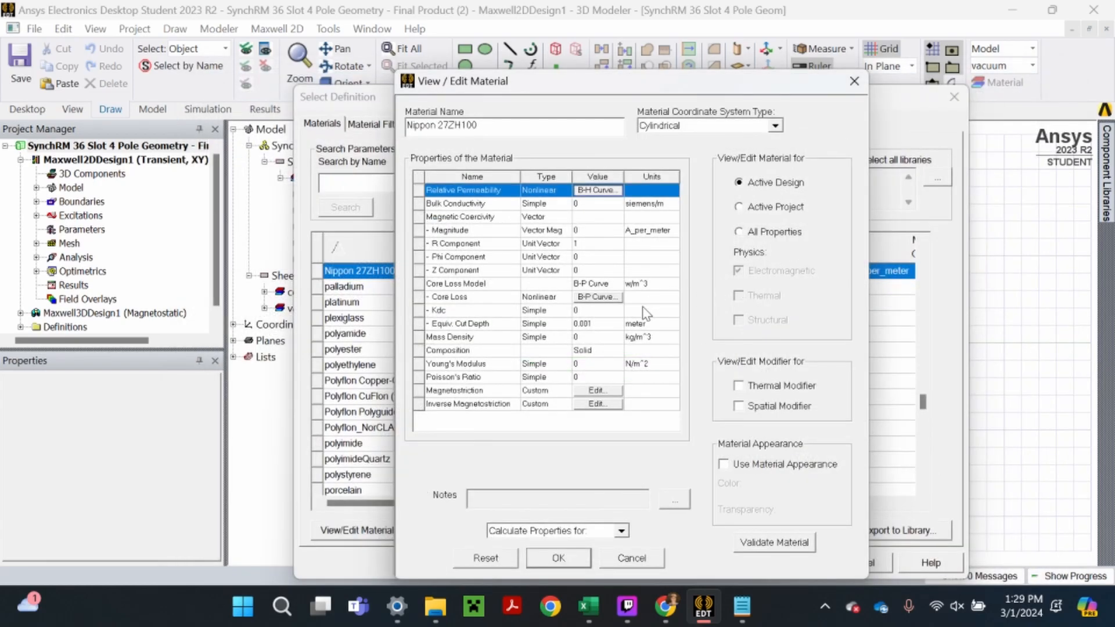
pyautogui.click(599, 297)
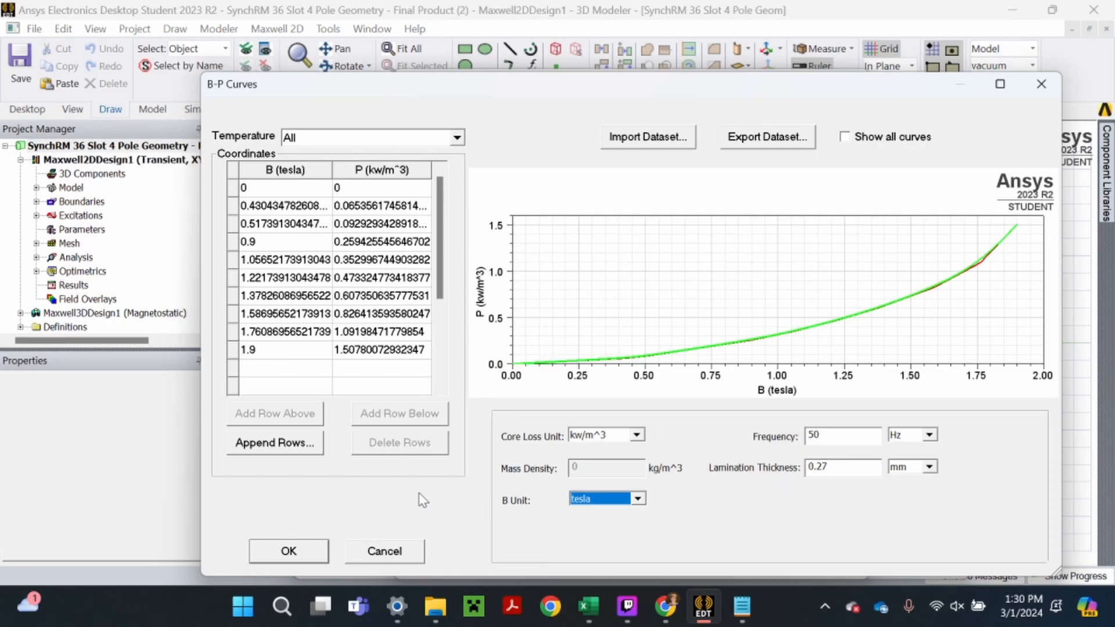
pyautogui.click(307, 557)
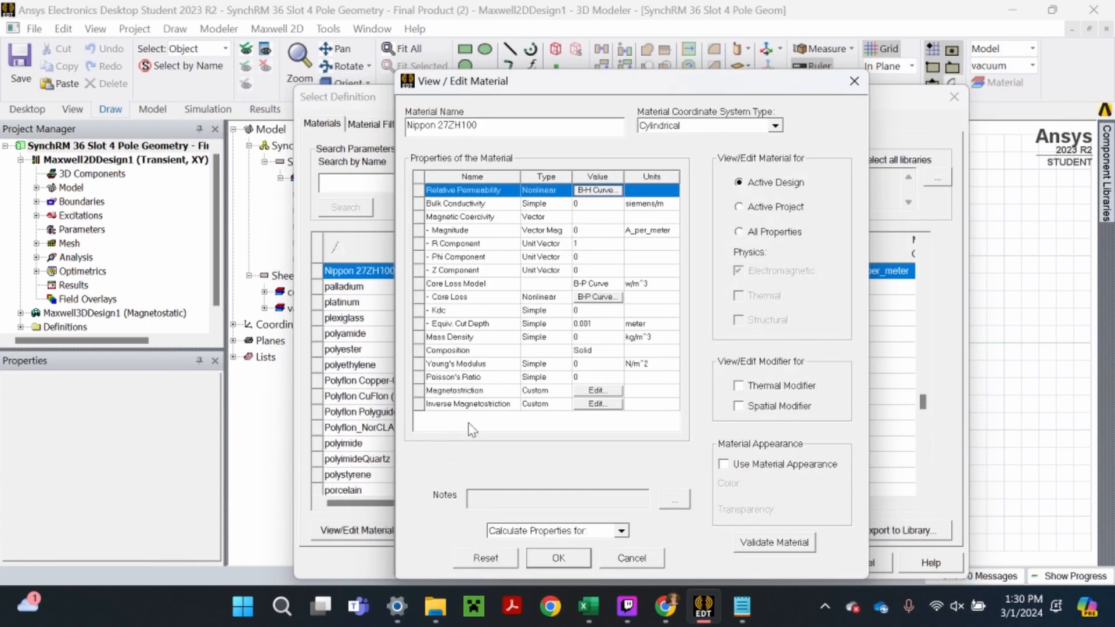
# Validate and confirm the Nippon 27ZH100 material definition, and save the project
pyautogui.click(750, 542)
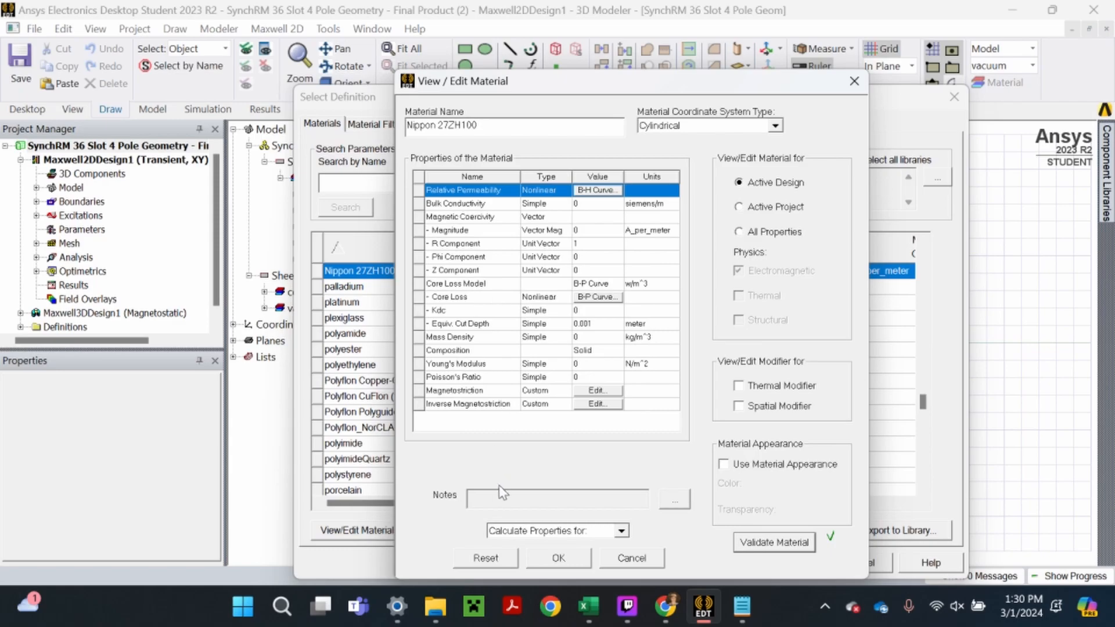
pyautogui.click(567, 561)
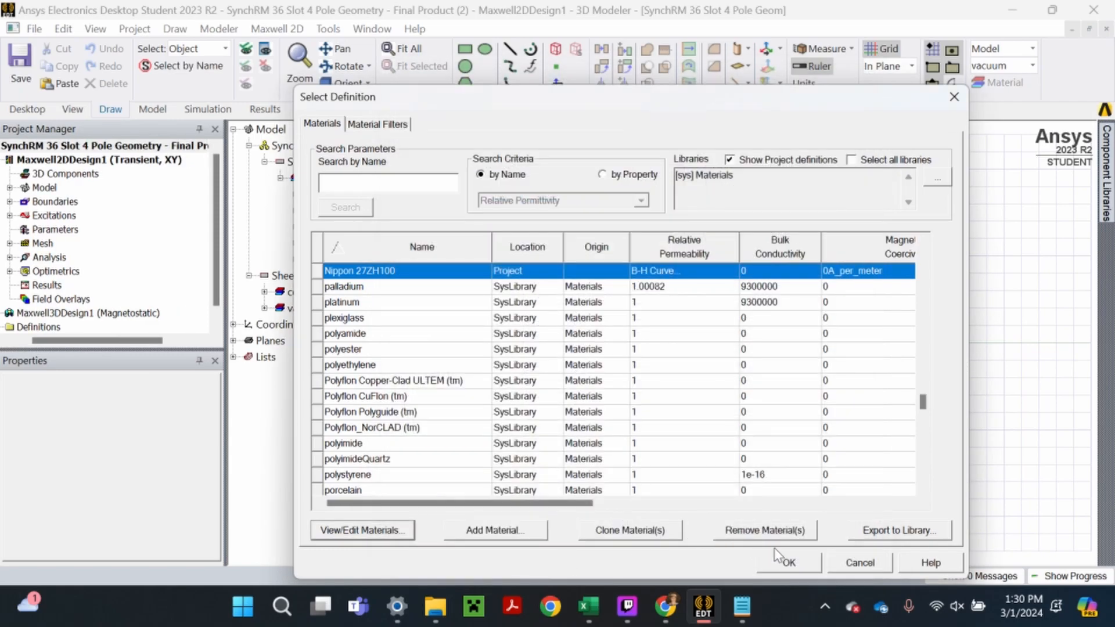
pyautogui.click(788, 562)
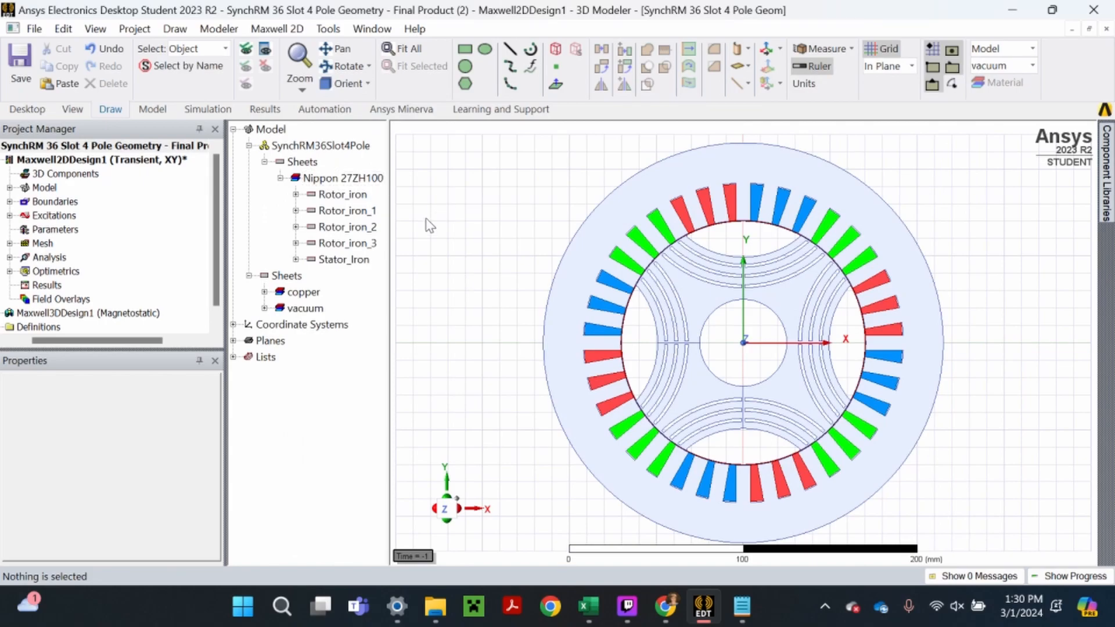
pyautogui.click(24, 64)
# Switch to the datasheet in Chrome and find the page with the 27ZH100 iron loss and magnetization curves
pyautogui.click(665, 606)
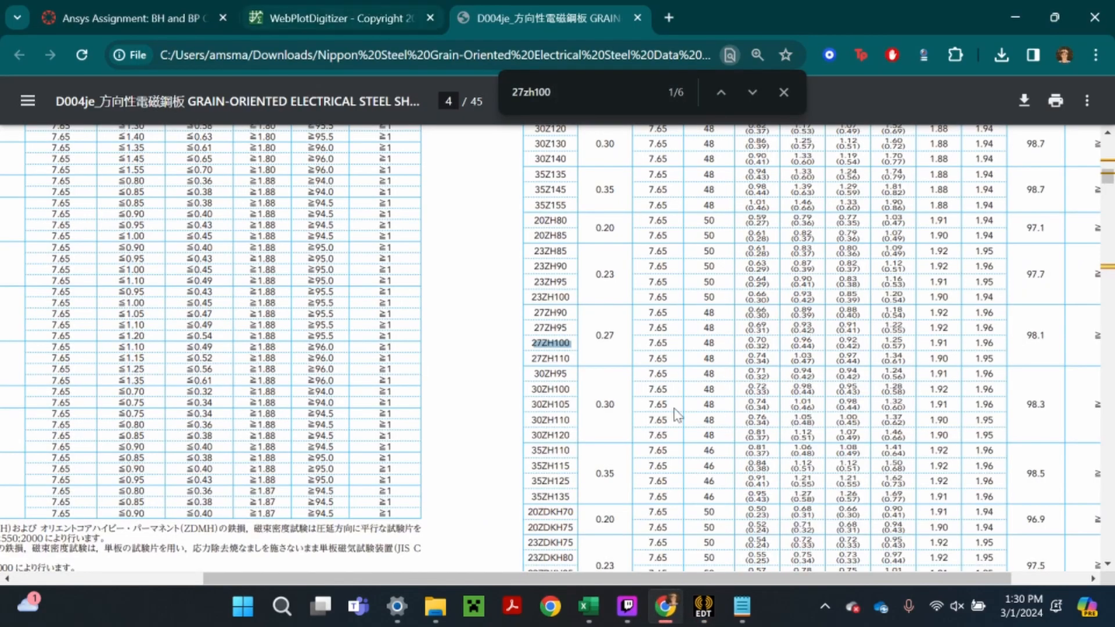
pyautogui.keyDown('ctrl'); pyautogui.scroll(-6, 561, 366); pyautogui.keyUp('ctrl')
pyautogui.scroll(-6, 559, 367)
pyautogui.scroll(-10, 520, 350)
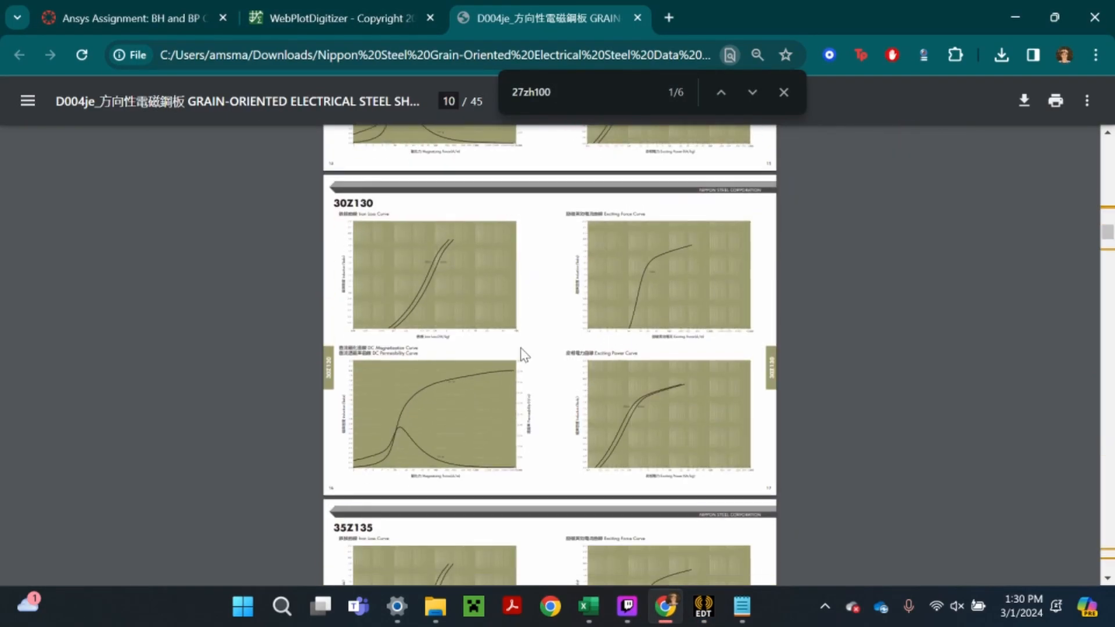
pyautogui.click(752, 92)
pyautogui.click(755, 93)
pyautogui.click(755, 93)
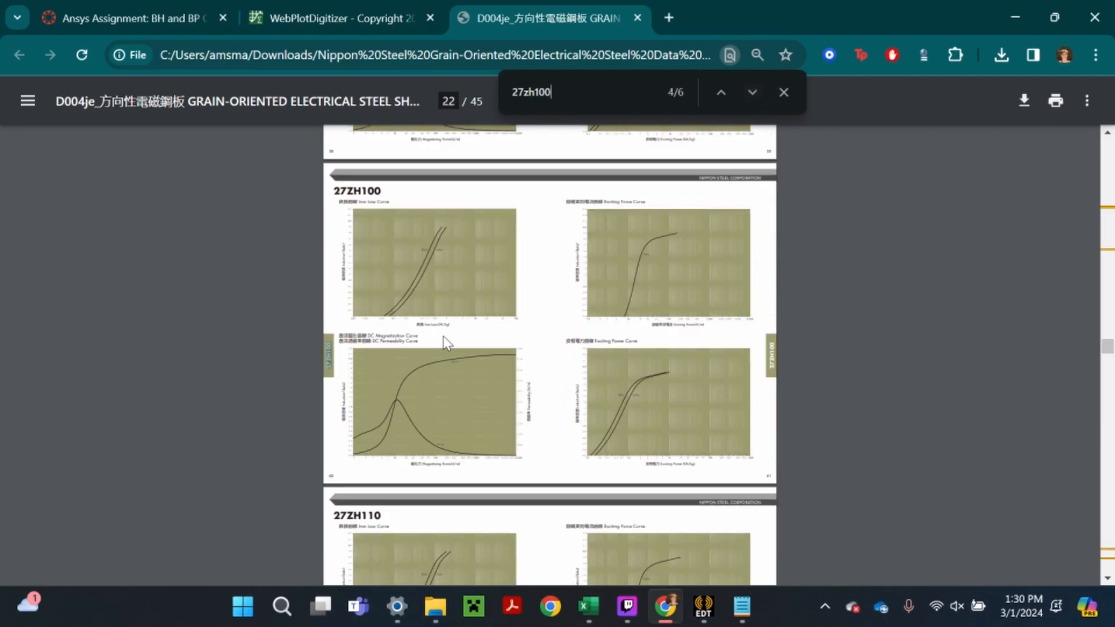
# Examine the 27ZH100 iron loss curve and its axis units in the datasheet
pyautogui.keyDown('ctrl'); pyautogui.scroll(4, 444, 337); pyautogui.keyUp('ctrl')
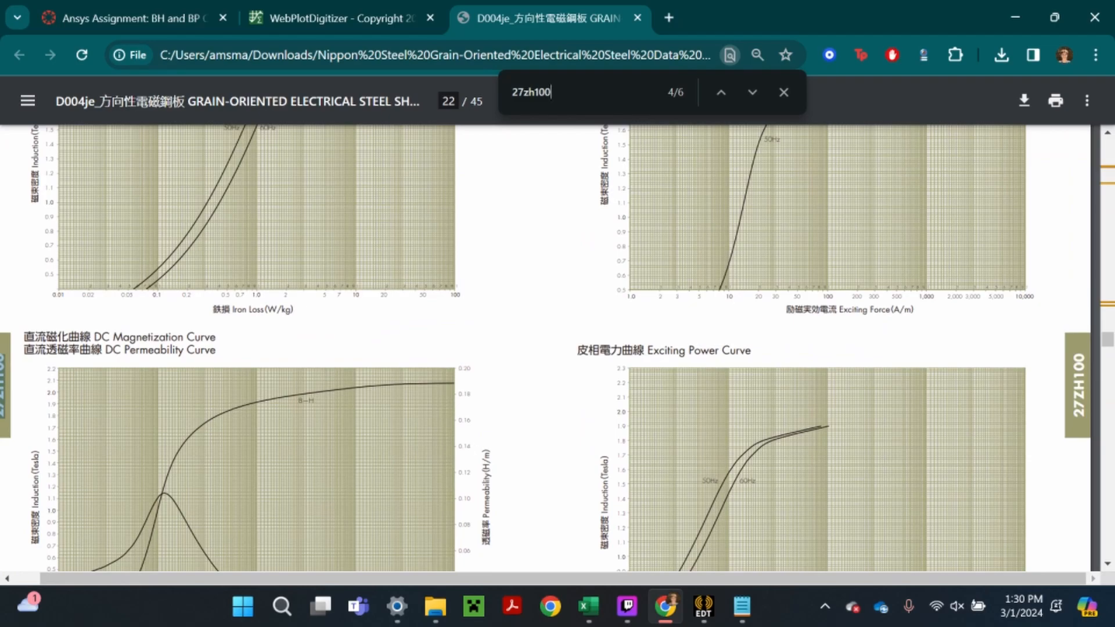
pyautogui.scroll(1, 443, 342)
pyautogui.moveTo(440, 578); pyautogui.dragTo(413, 577)
pyautogui.scroll(1, 436, 418)
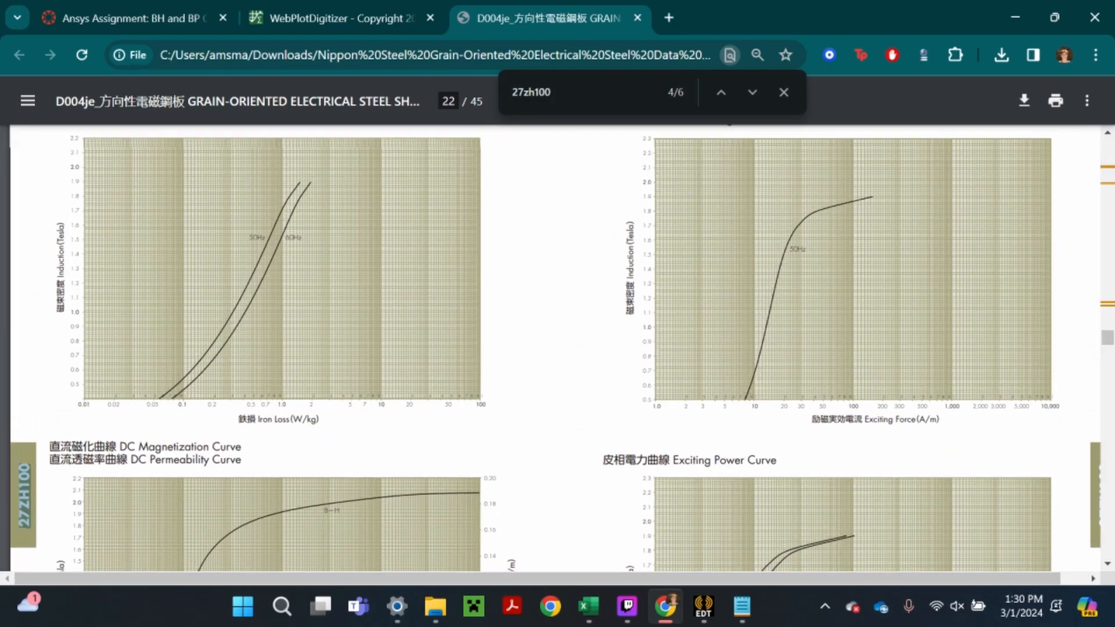
pyautogui.scroll(1, 558, 349)
pyautogui.scroll(-6, 391, 405)
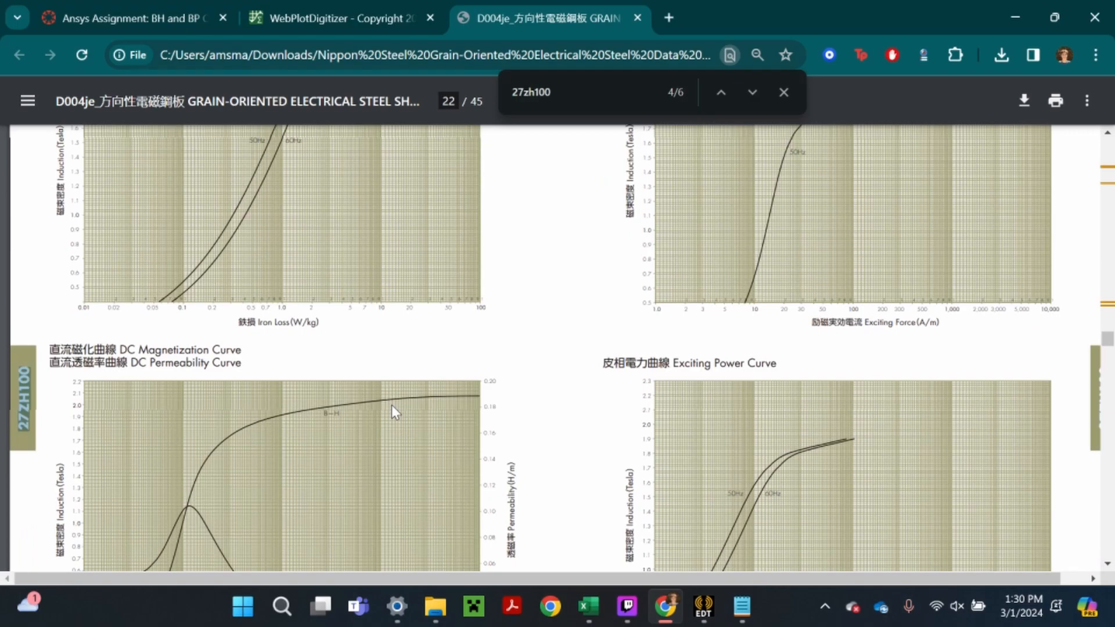
pyautogui.scroll(6, 631, 506)
# Switch to Ansys Electronics Desktop and set the core loss unit of the Nippon 27ZH100 B-P curve to w/kg
pyautogui.click(703, 606)
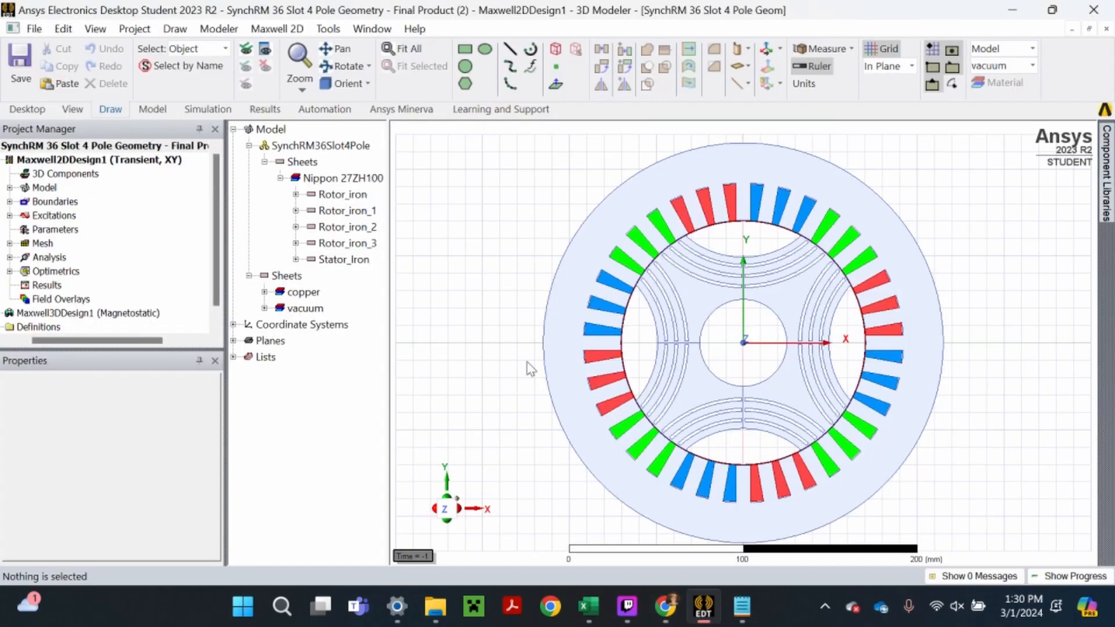
pyautogui.rightClick(363, 178)
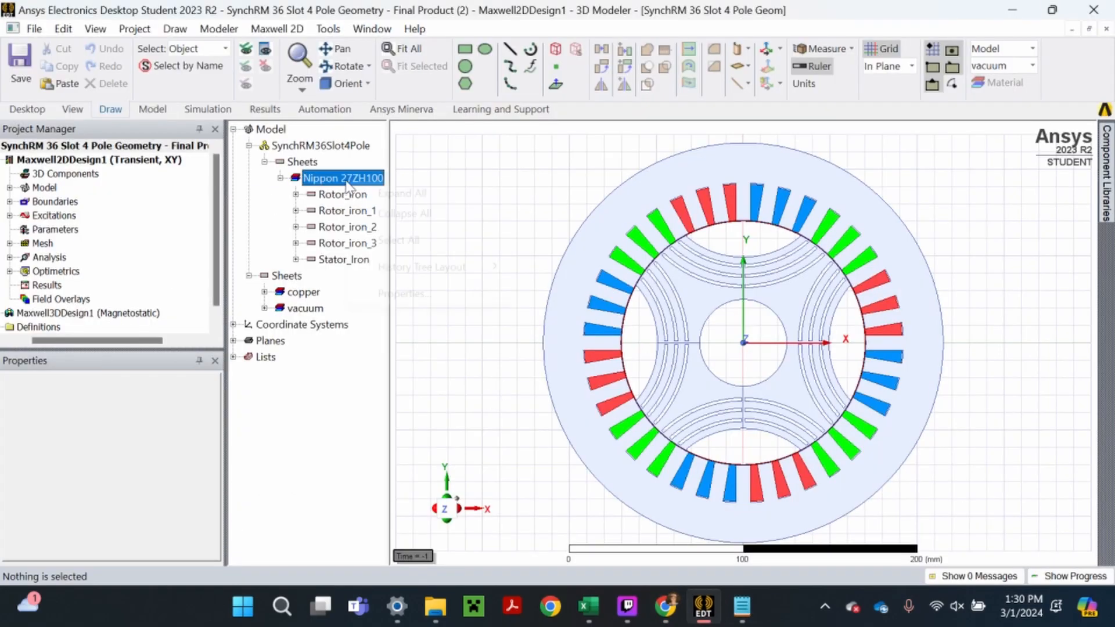
pyautogui.click(401, 294)
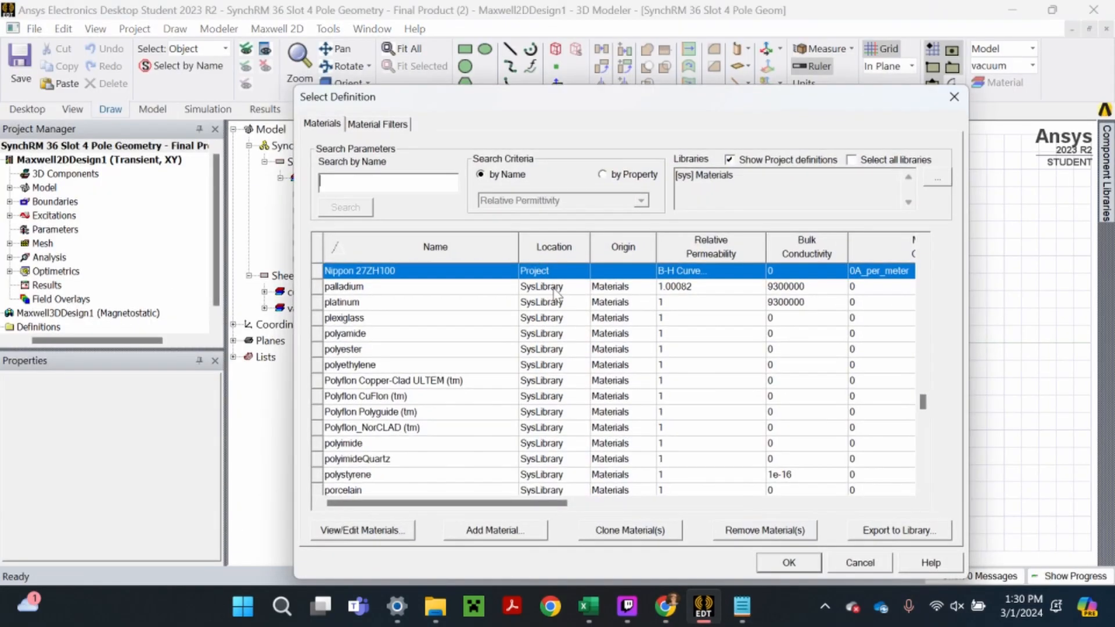
pyautogui.click(400, 531)
pyautogui.click(598, 296)
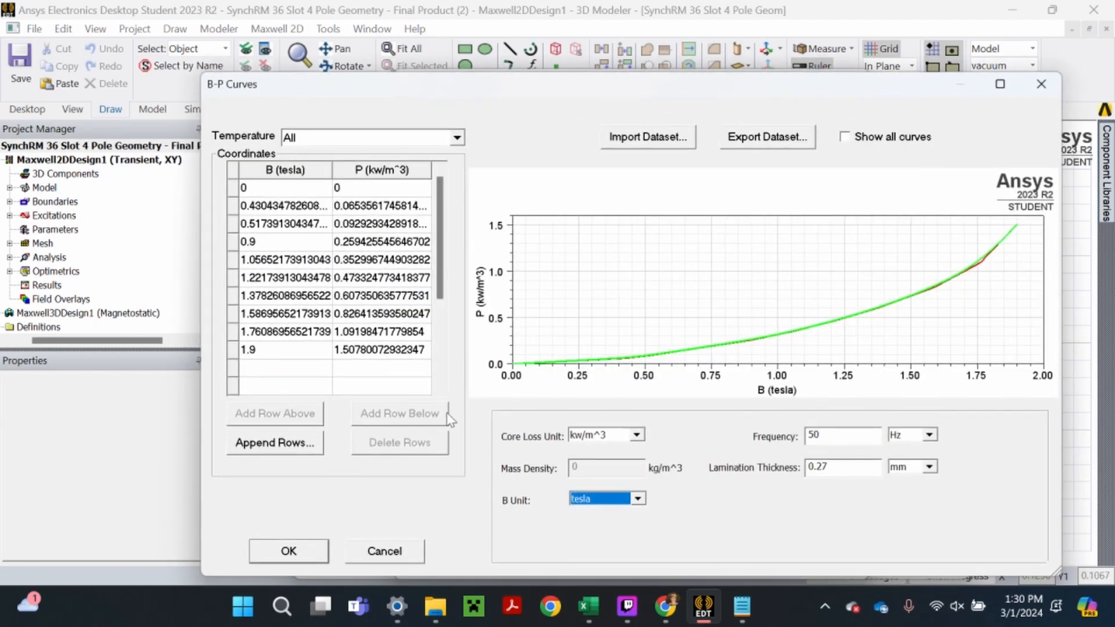
pyautogui.click(636, 435)
pyautogui.click(592, 481)
pyautogui.click(576, 467)
# Switch to the datasheet in Chrome and look up the assumed density of 27ZH100 in the specifications table
pyautogui.click(665, 605)
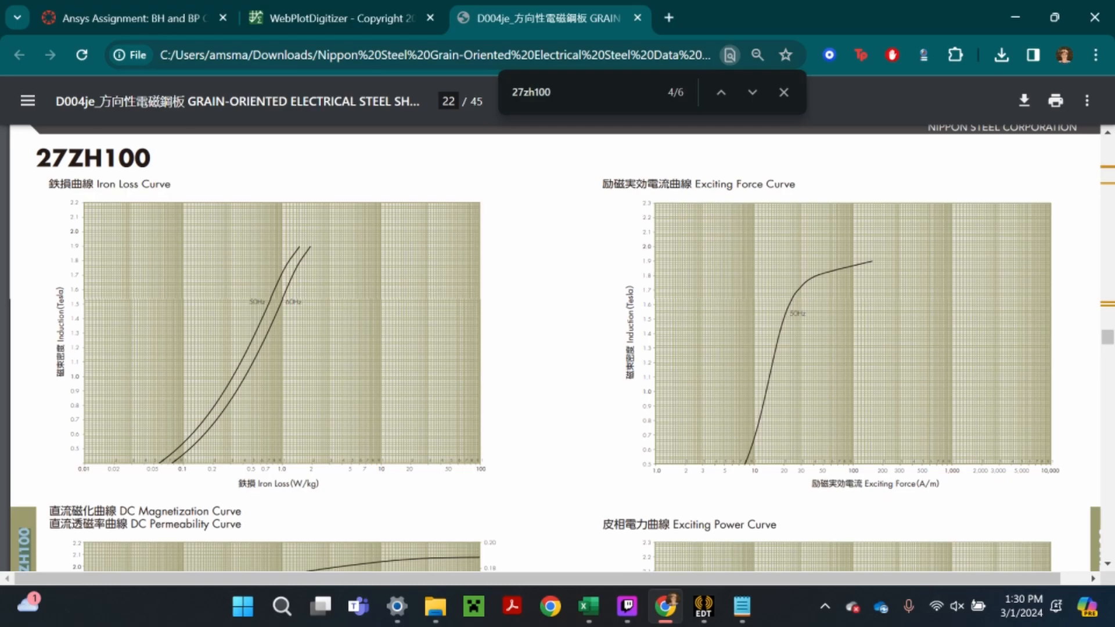
pyautogui.click(703, 606)
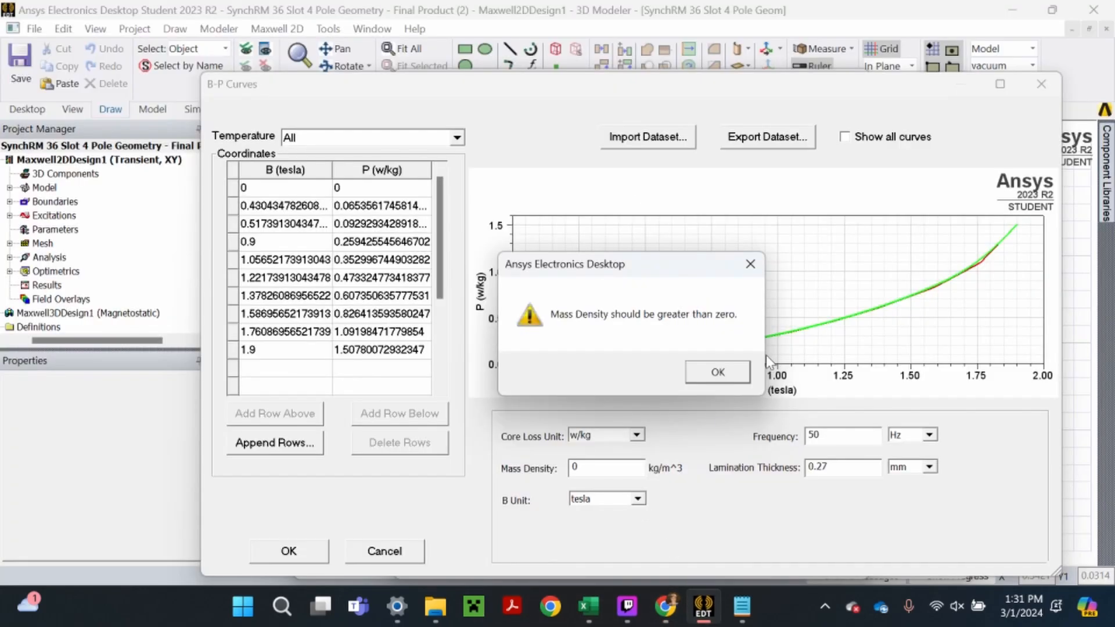
pyautogui.click(718, 371)
pyautogui.click(665, 606)
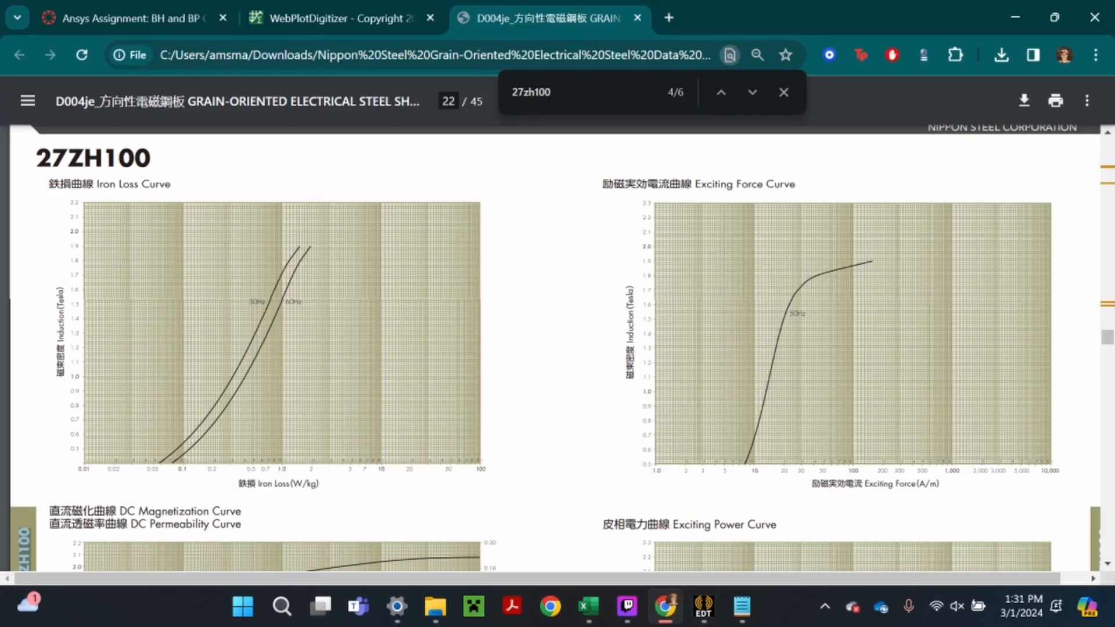
pyautogui.click(720, 96)
pyautogui.click(721, 96)
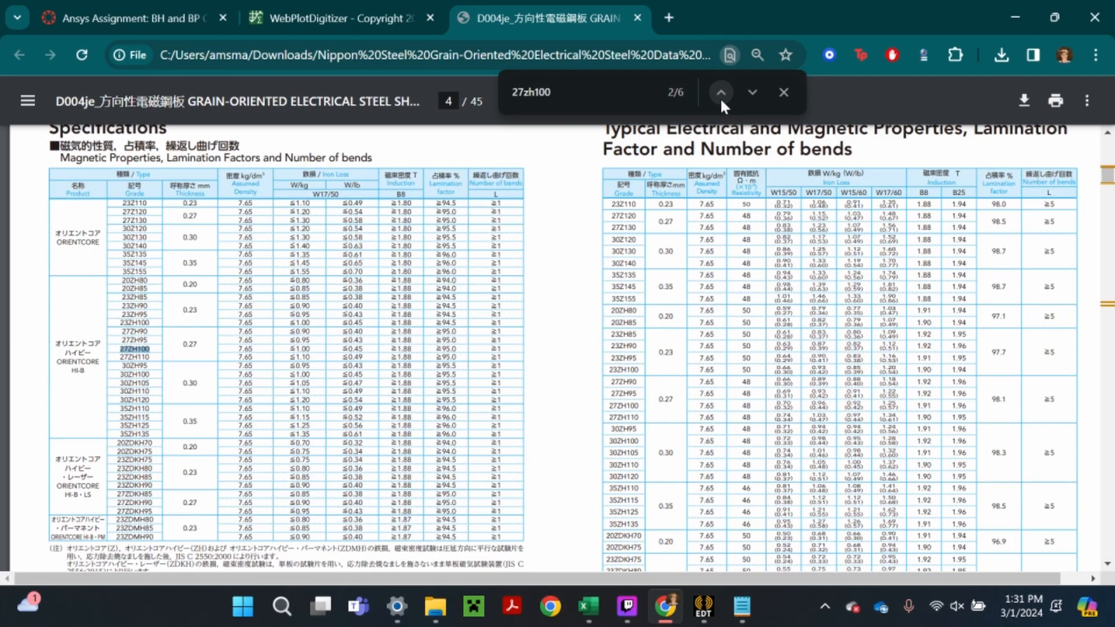
pyautogui.click(751, 93)
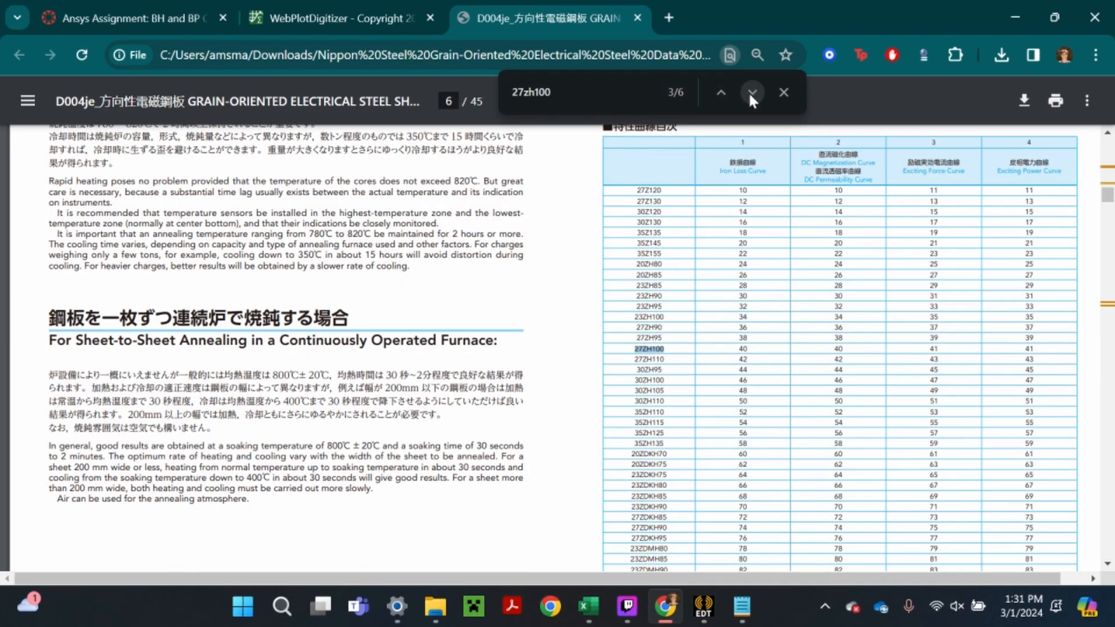
pyautogui.click(720, 92)
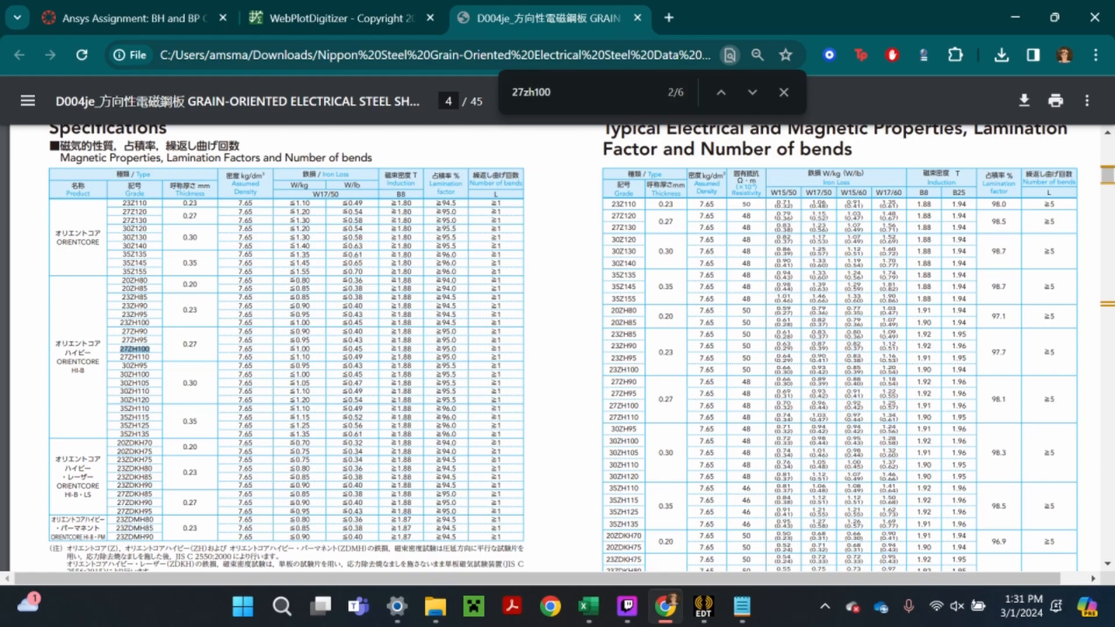
# Back in Ansys, set the B-P curve's mass density to 7650 kg/m^3, accept the material definition and save the project
pyautogui.click(701, 621)
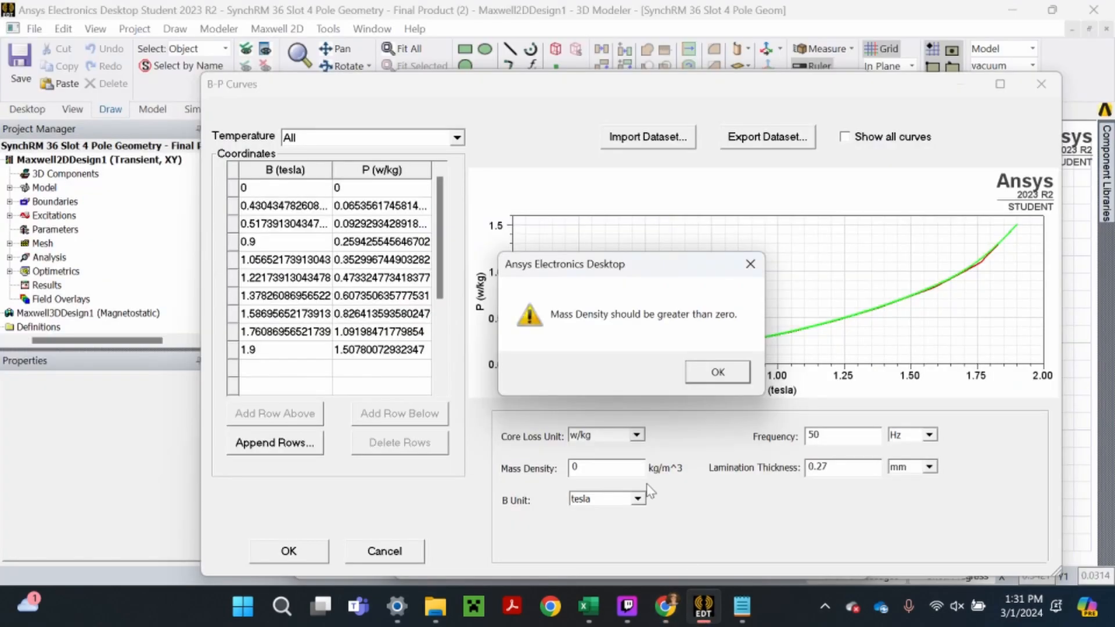
pyautogui.click(716, 372)
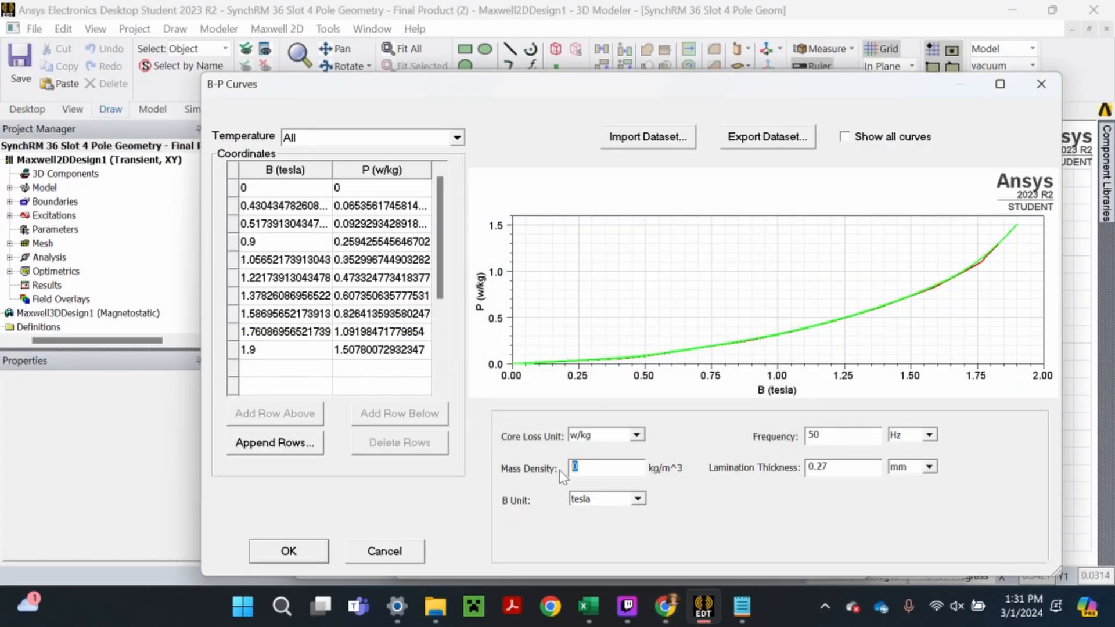
pyautogui.write('7650')
pyautogui.click(305, 552)
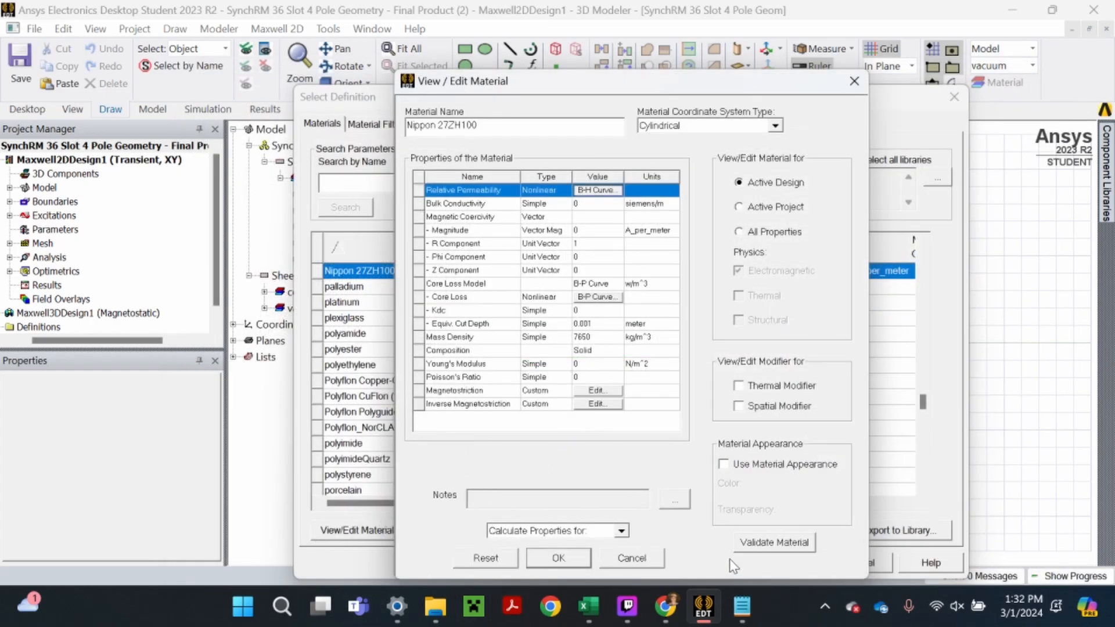
pyautogui.click(575, 558)
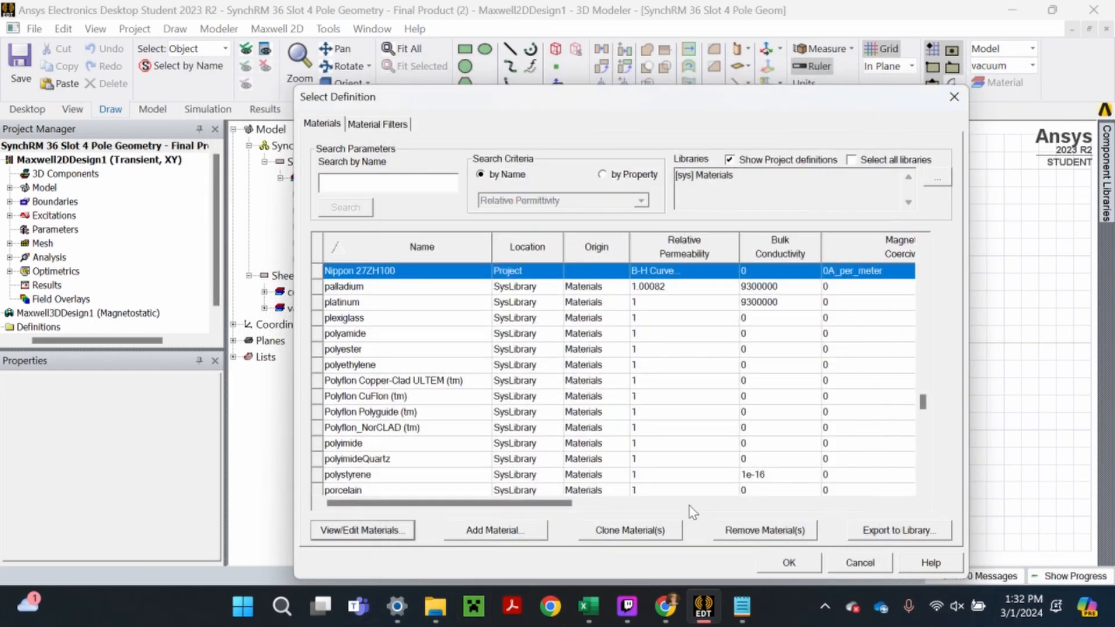
pyautogui.click(803, 567)
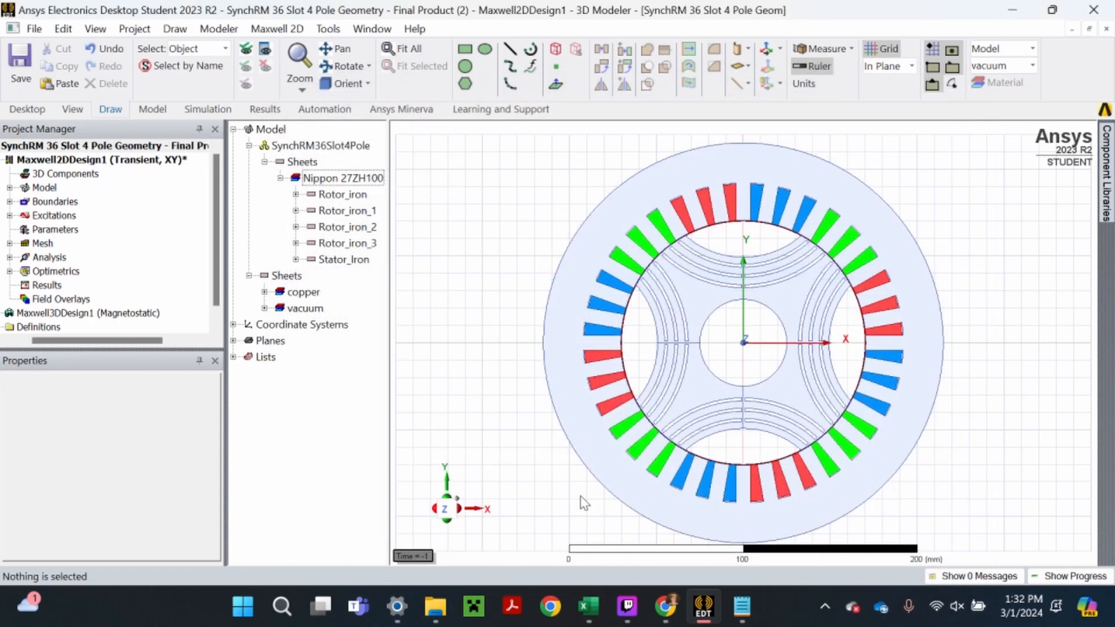
pyautogui.click(29, 74)
# Enable the core loss setting for Rotor_iron, Rotor_iron_1, Rotor_iron_2, Rotor_iron_3 and Stator_Iron
pyautogui.rightClick(458, 226)
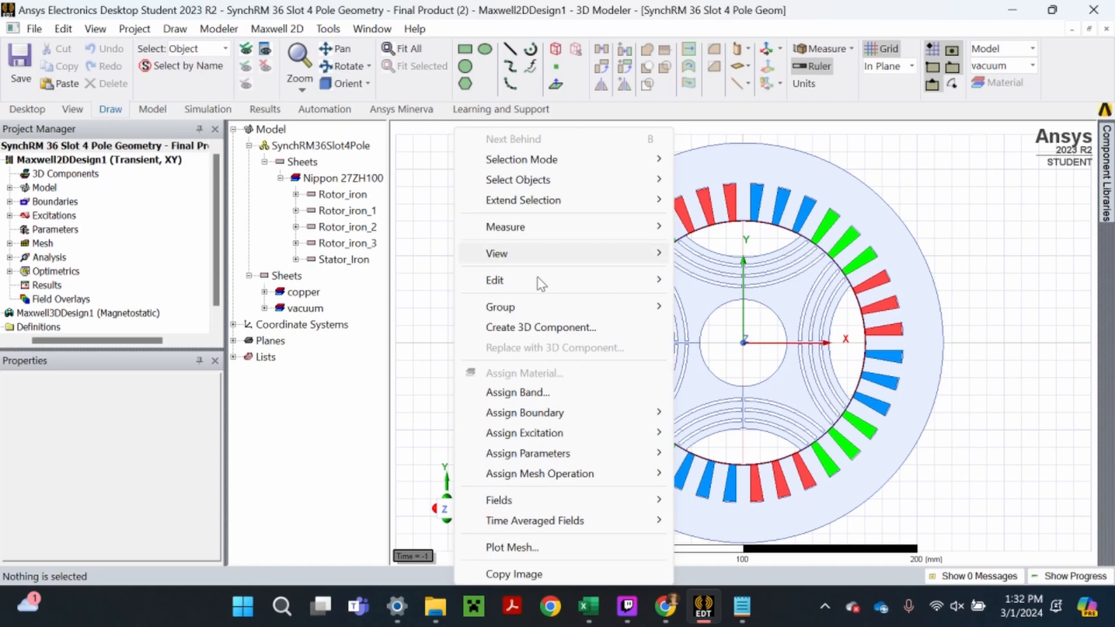
pyautogui.moveTo(546, 433)
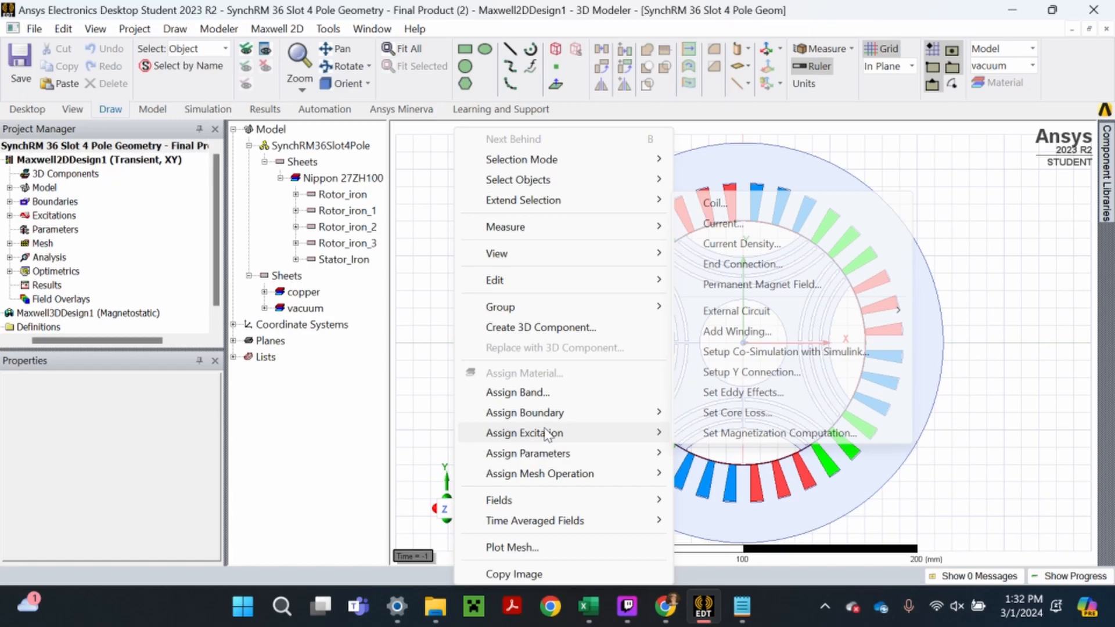
pyautogui.click(715, 413)
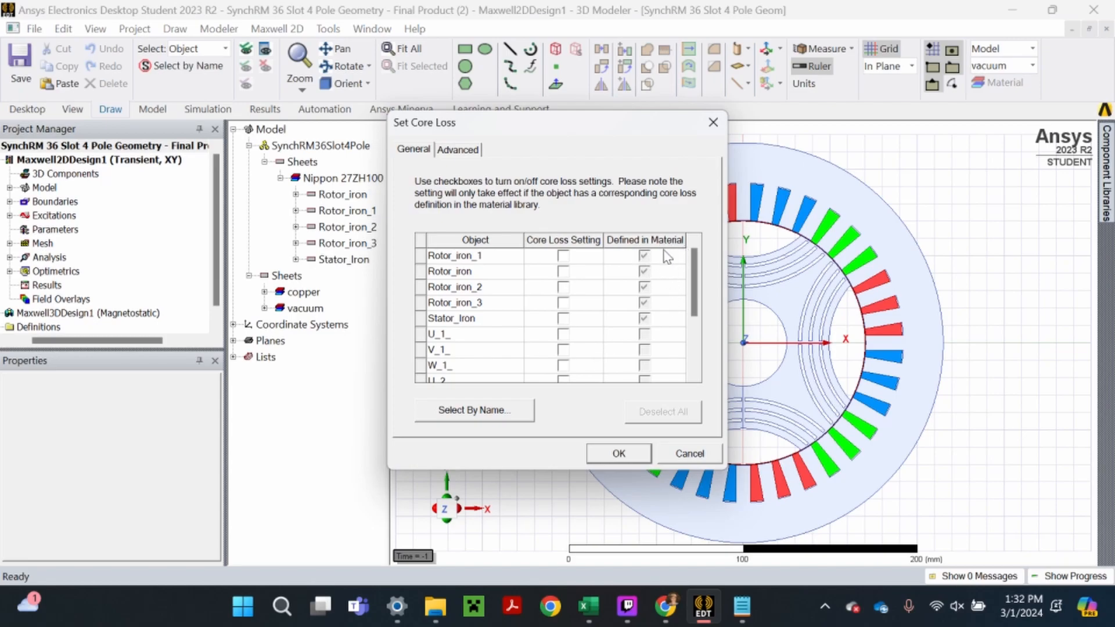
pyautogui.click(562, 255)
pyautogui.click(562, 271)
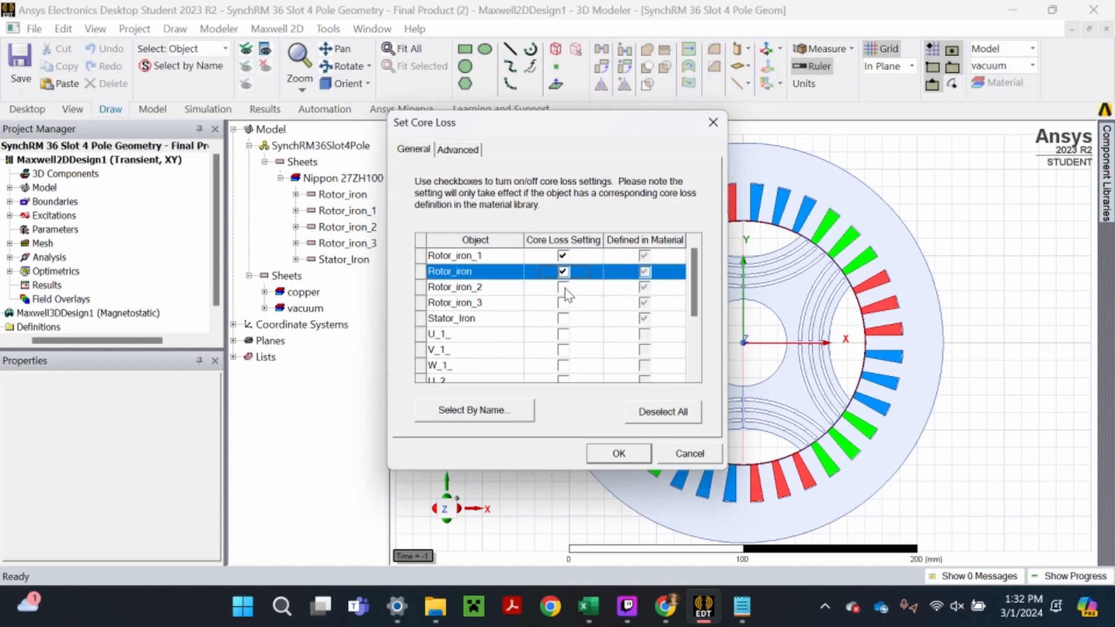
pyautogui.click(563, 287)
pyautogui.click(562, 302)
pyautogui.click(562, 318)
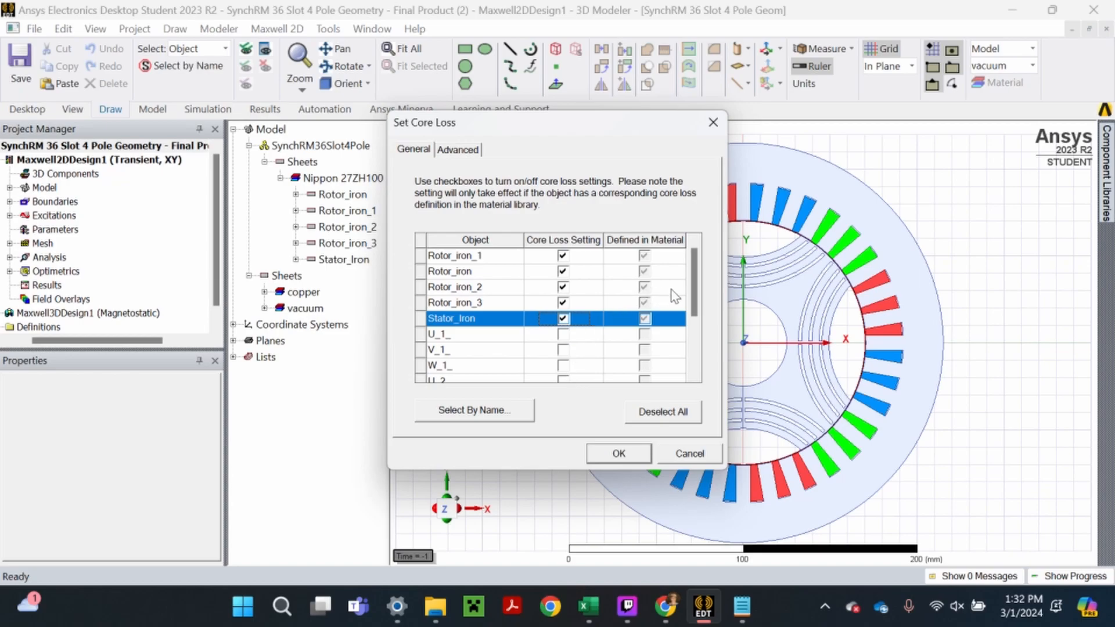
# Check the remaining objects in the core loss list, accept the settings and save the project
pyautogui.scroll(-1, 701, 295)
pyautogui.scroll(-5, 701, 295)
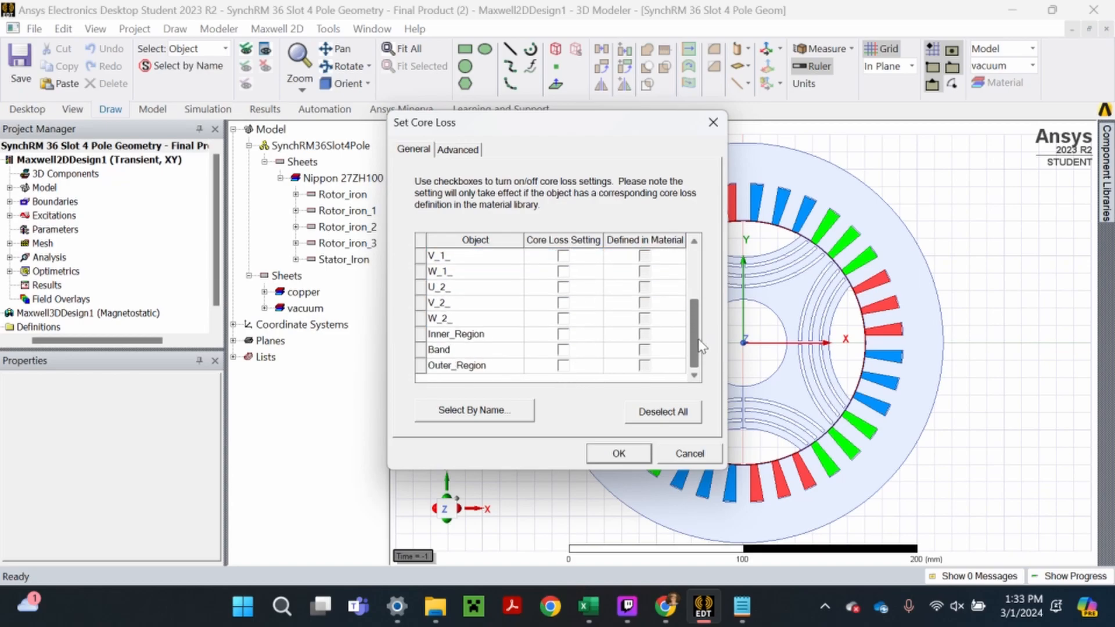
pyautogui.scroll(3, 694, 308)
pyautogui.moveTo(693, 306); pyautogui.dragTo(688, 266)
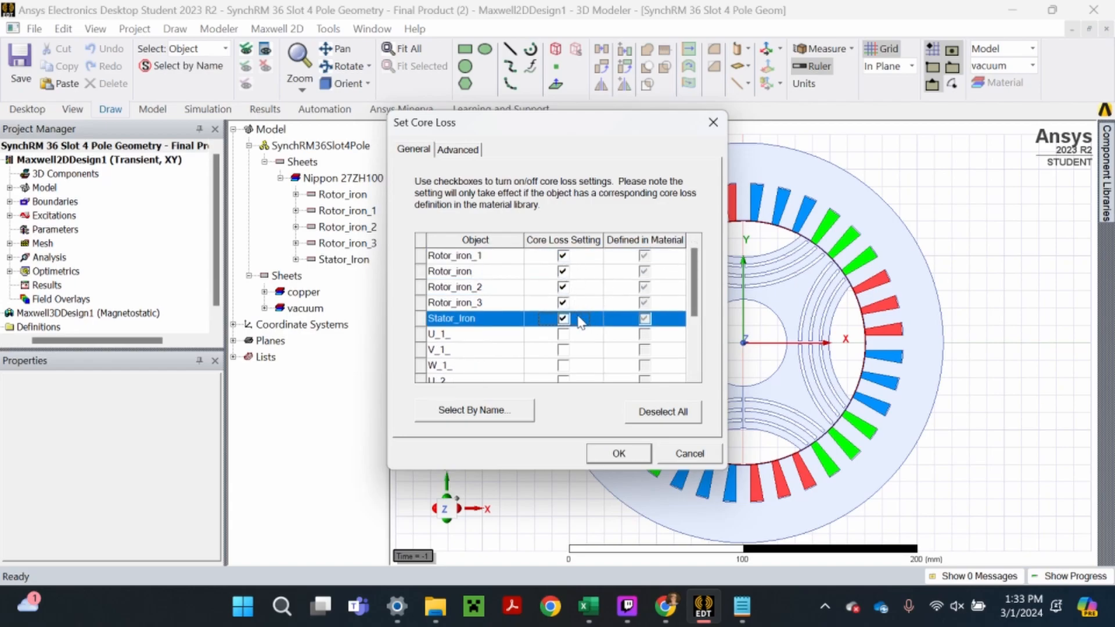
pyautogui.click(631, 454)
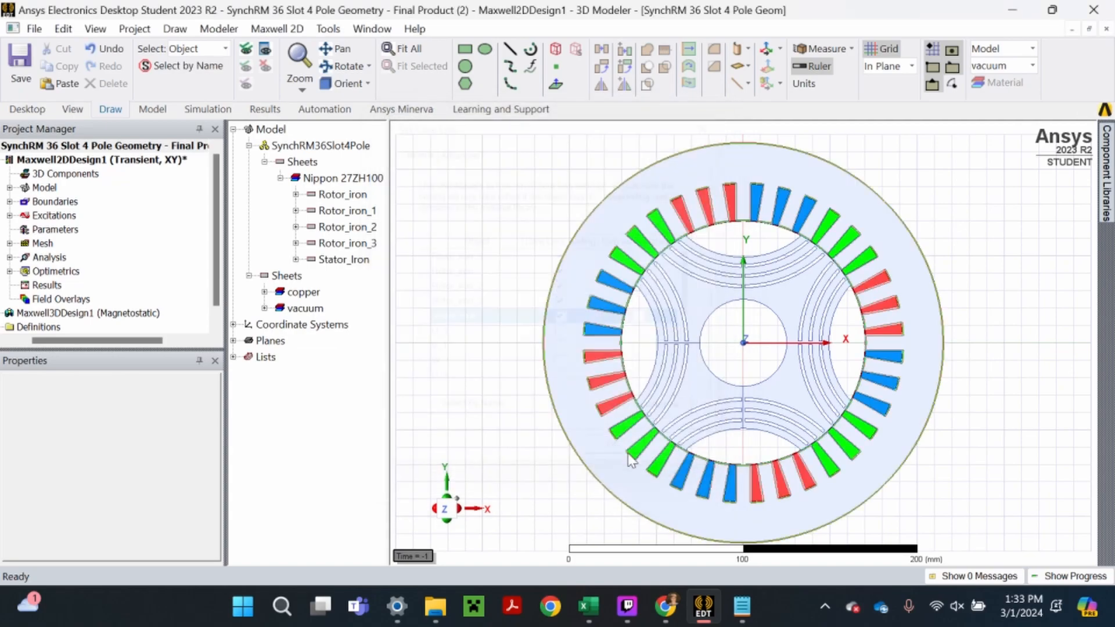
pyautogui.click(21, 70)
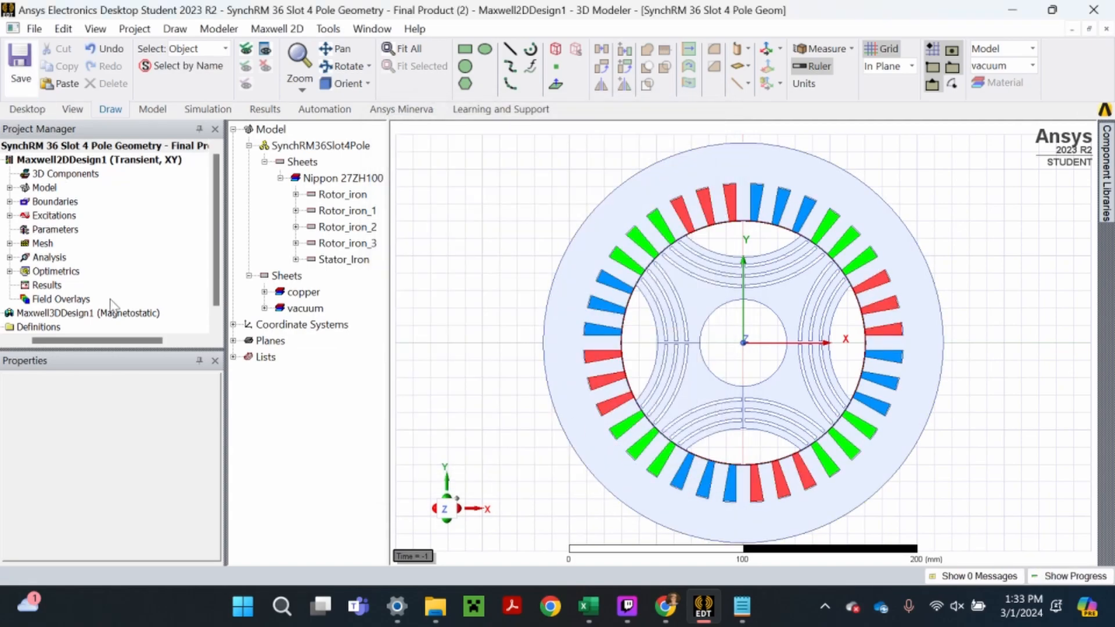
# Reopen the design's core loss settings to review the enabled objects, and close them without changes
pyautogui.hscroll(-2, 84, 343)
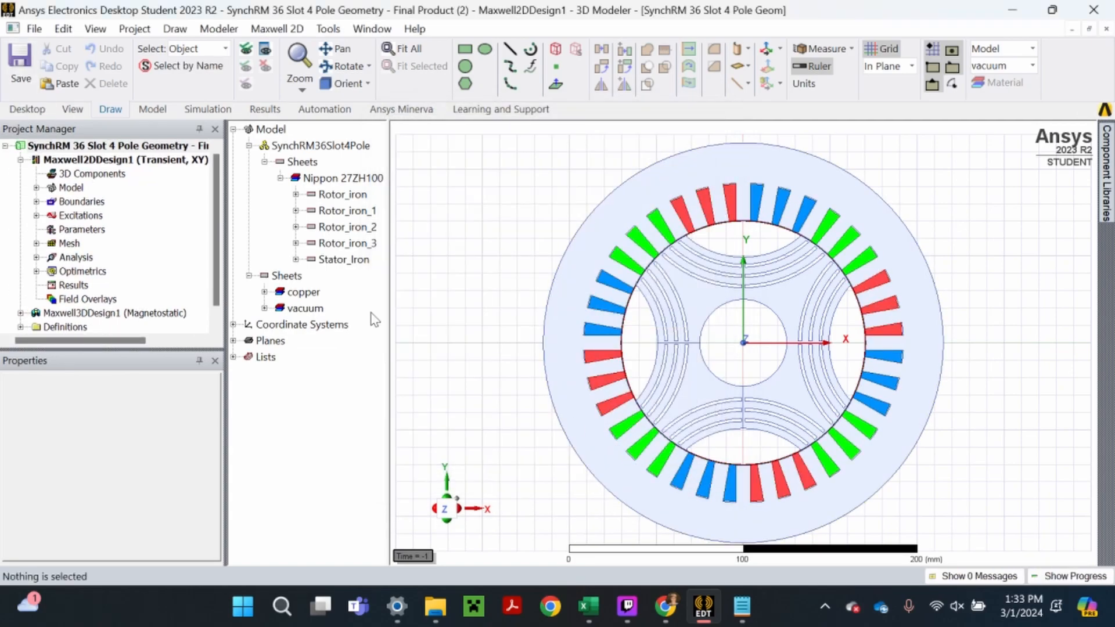
pyautogui.rightClick(457, 217)
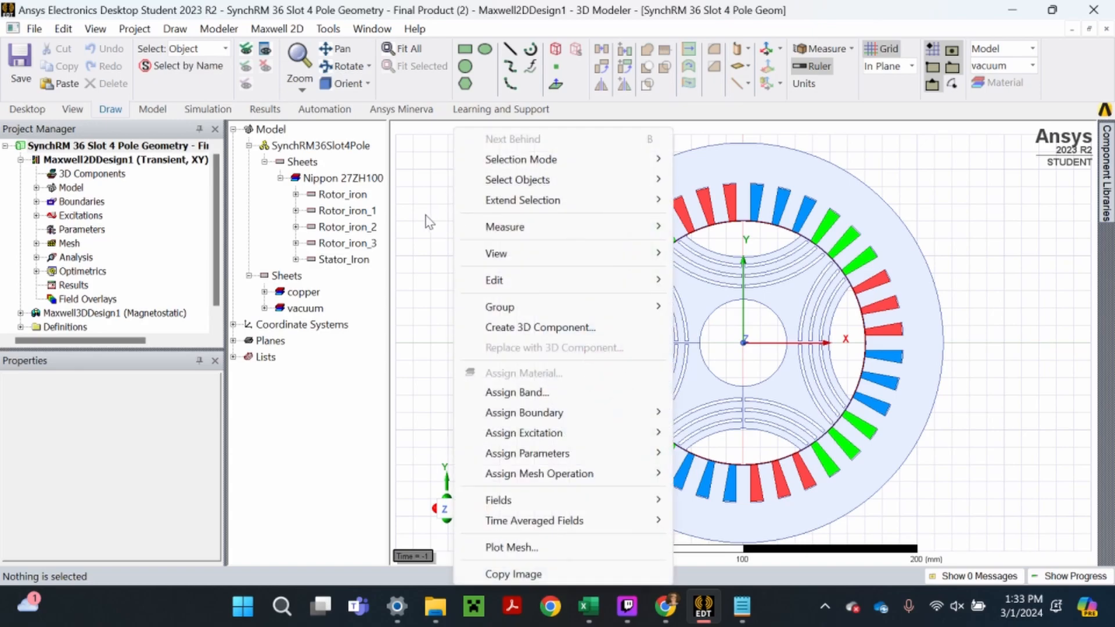
pyautogui.rightClick(79, 217)
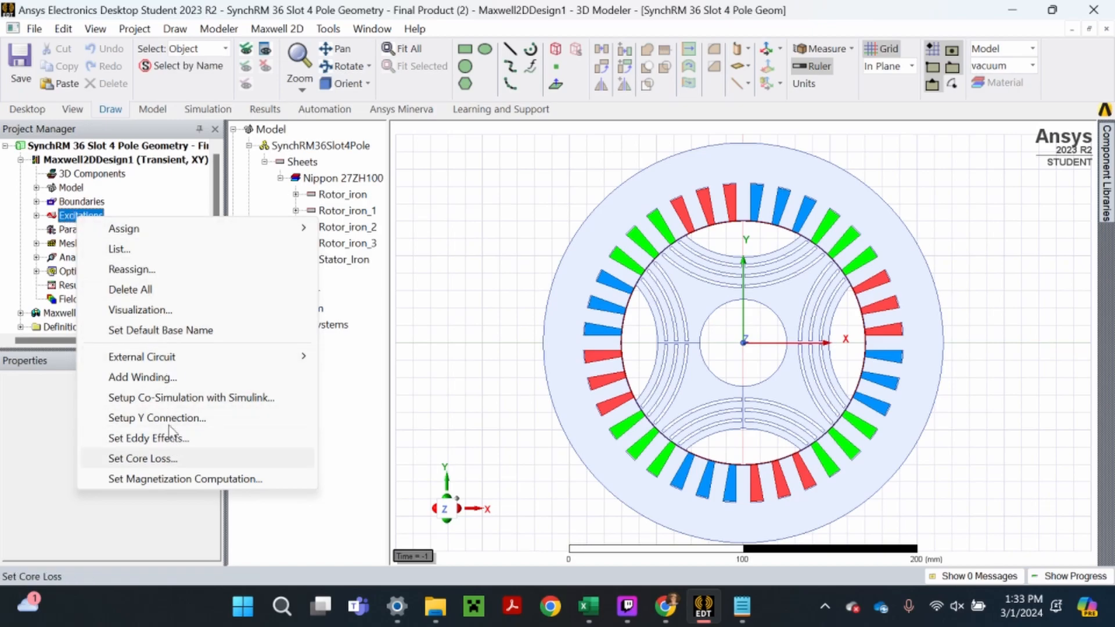
pyautogui.click(462, 218)
pyautogui.rightClick(463, 219)
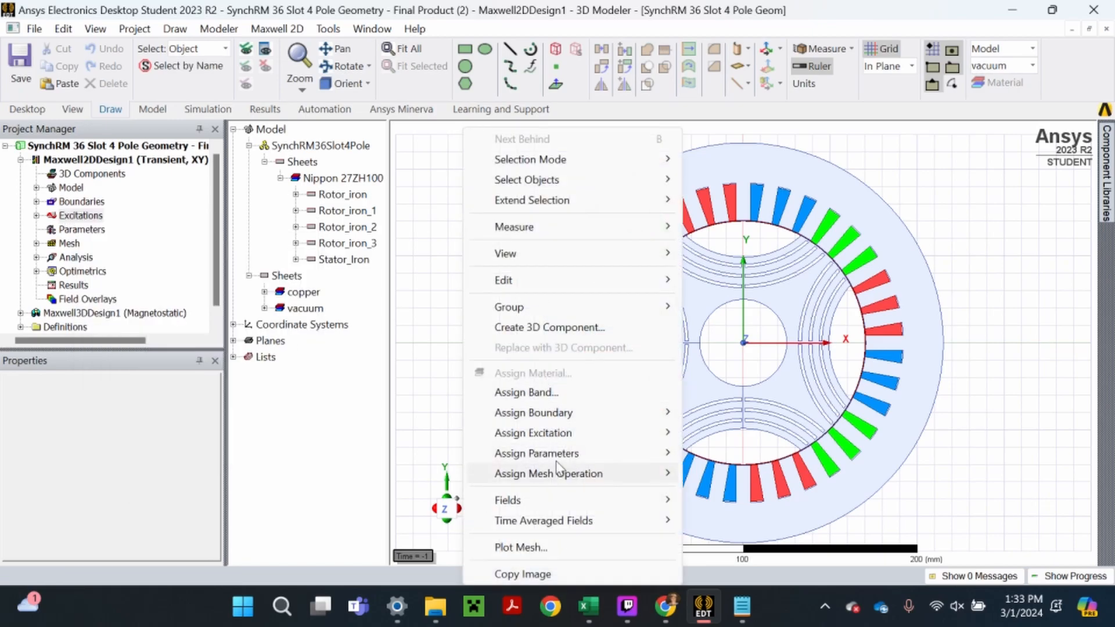
pyautogui.moveTo(534, 435)
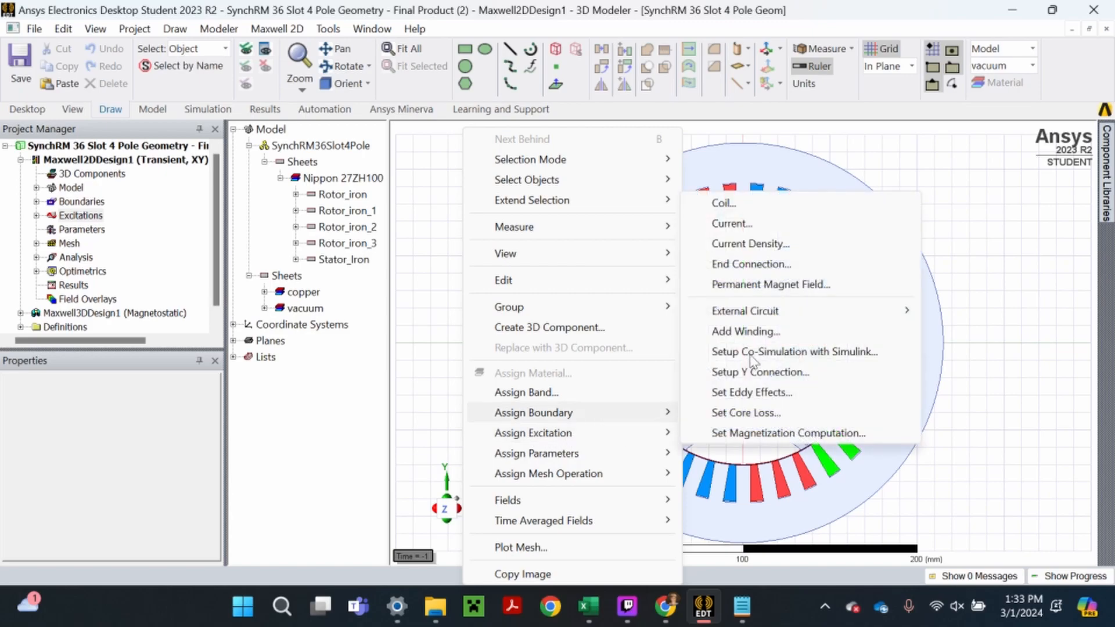
pyautogui.click(745, 414)
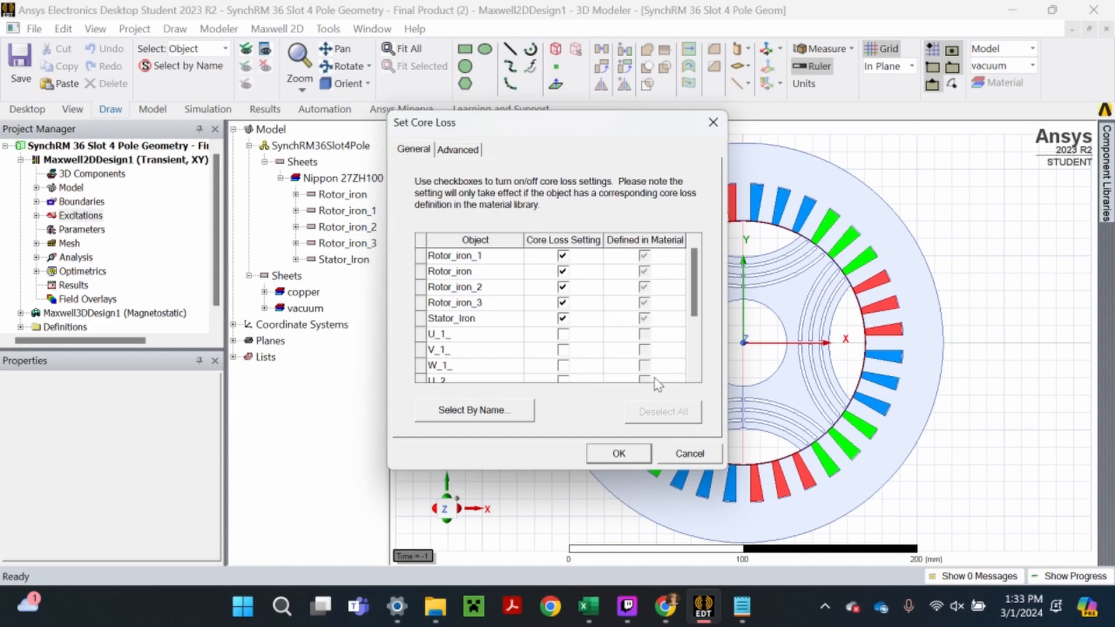
pyautogui.click(684, 453)
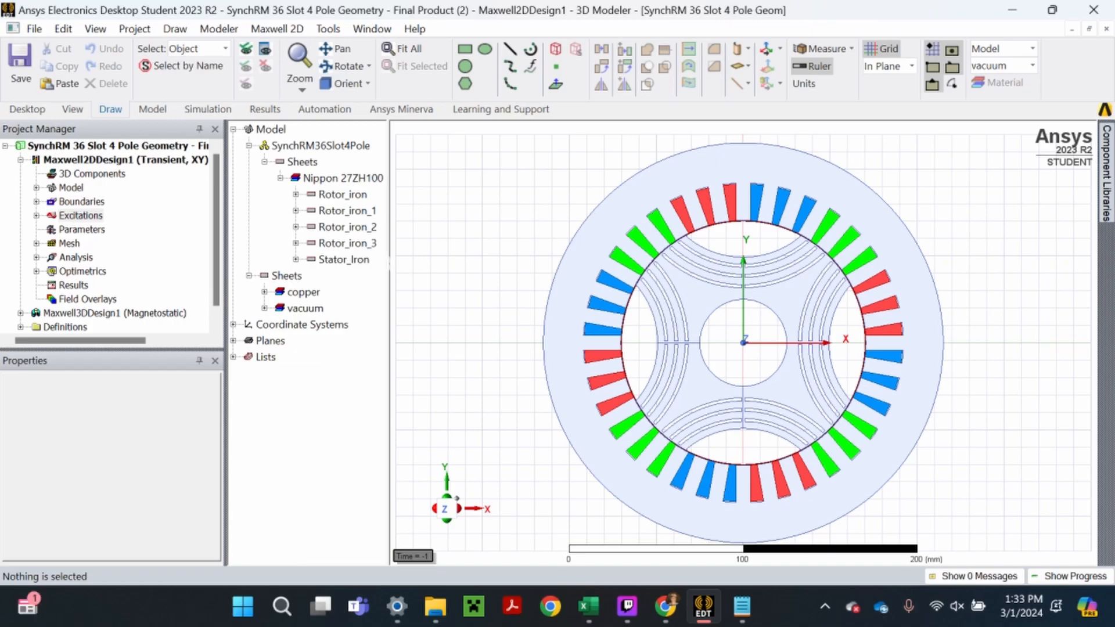
# Review the stop time and time step of the TwoElecCycle solve setup, and close it without changes
pyautogui.click(36, 257)
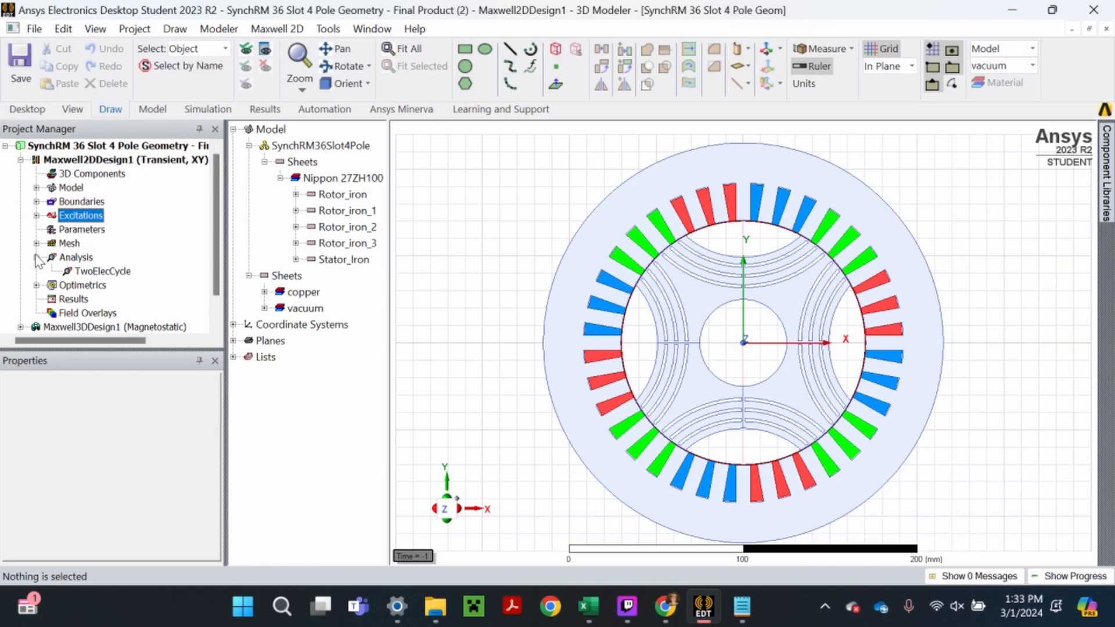
pyautogui.doubleClick(102, 271)
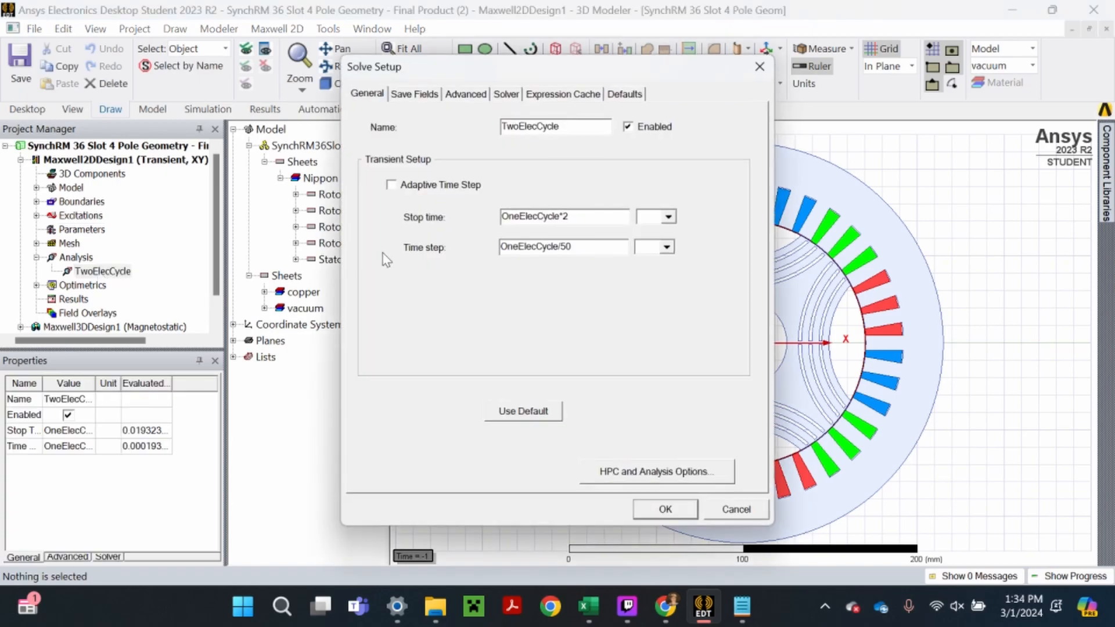
pyautogui.click(730, 513)
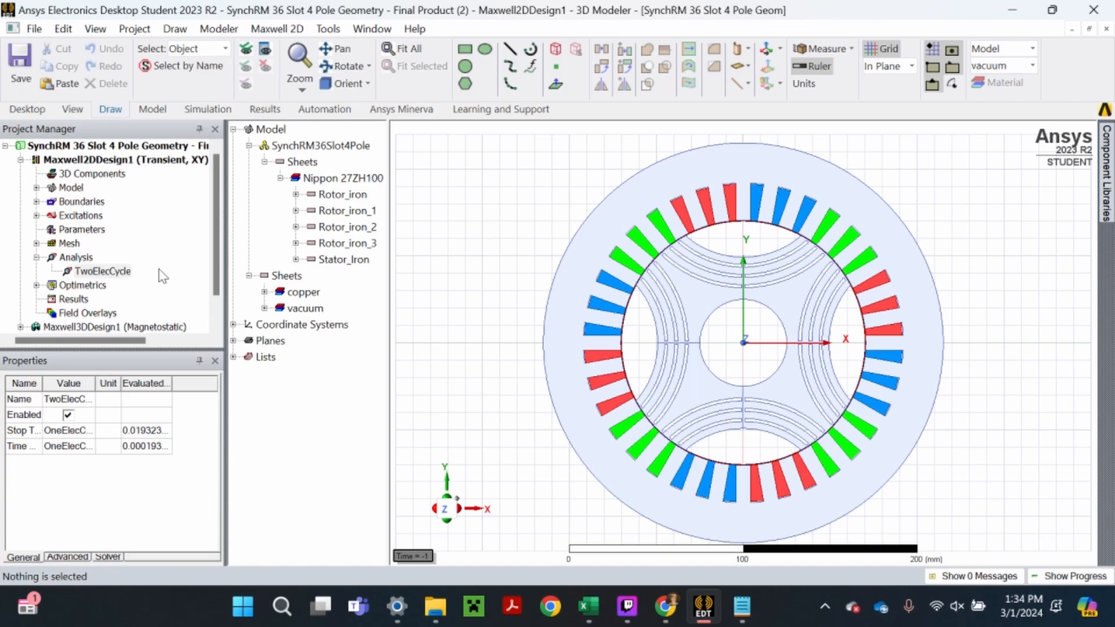
# Check the local variables in the Maxwell2DDesign1 design properties, and close them unchanged
pyautogui.rightClick(122, 159)
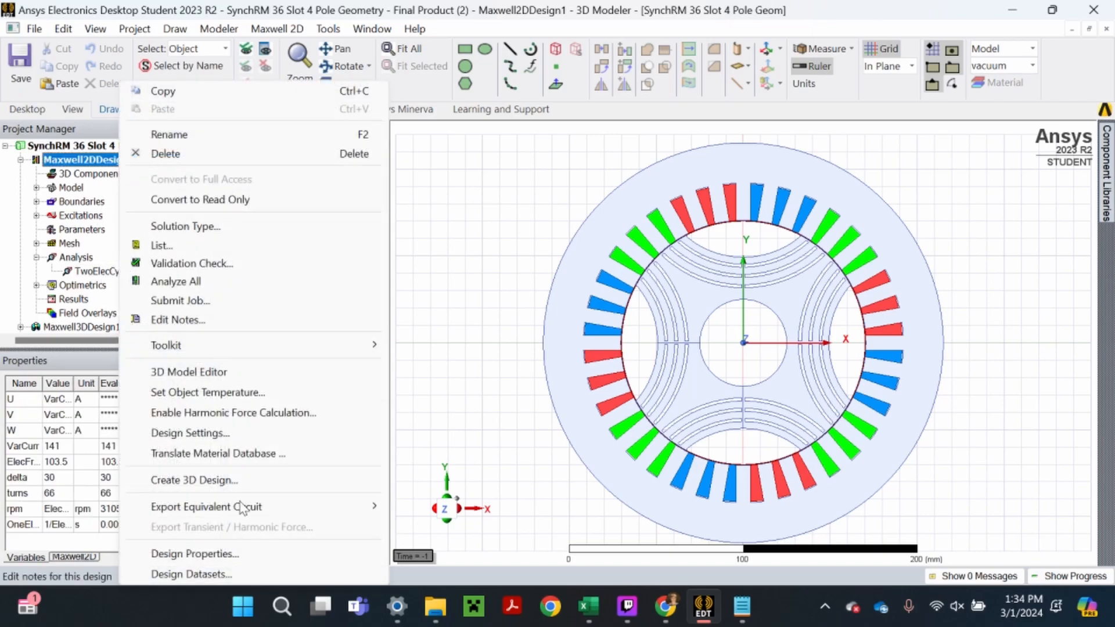
pyautogui.click(223, 554)
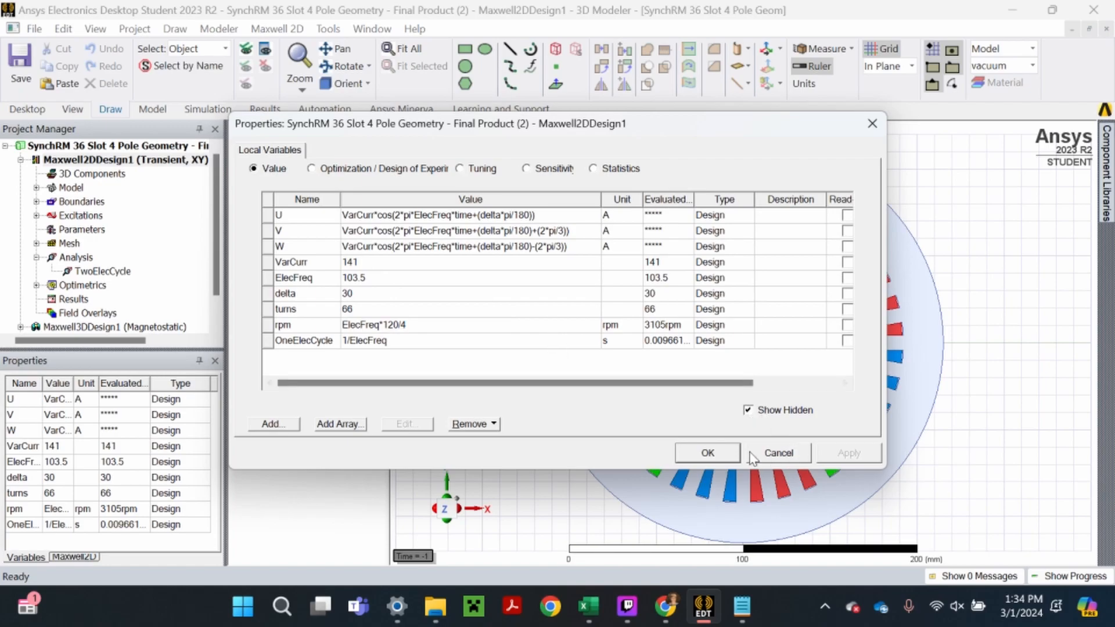
pyautogui.click(709, 453)
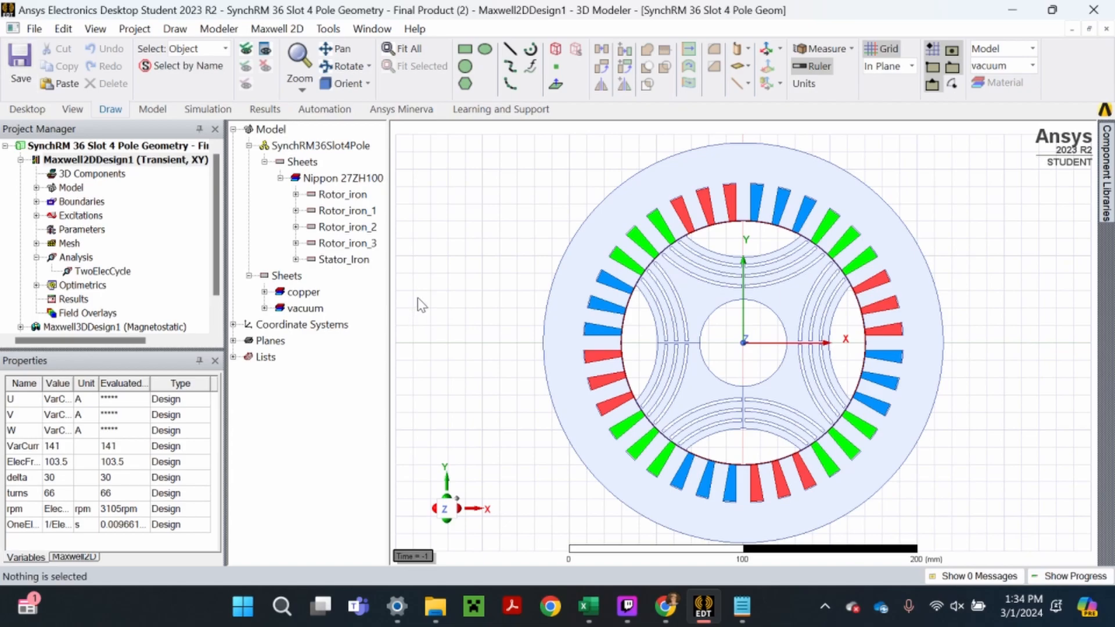
# Switch to Chrome, load the My Cal Poly Portal in the new tab and open its Software Hub
pyautogui.click(662, 610)
pyautogui.click(671, 17)
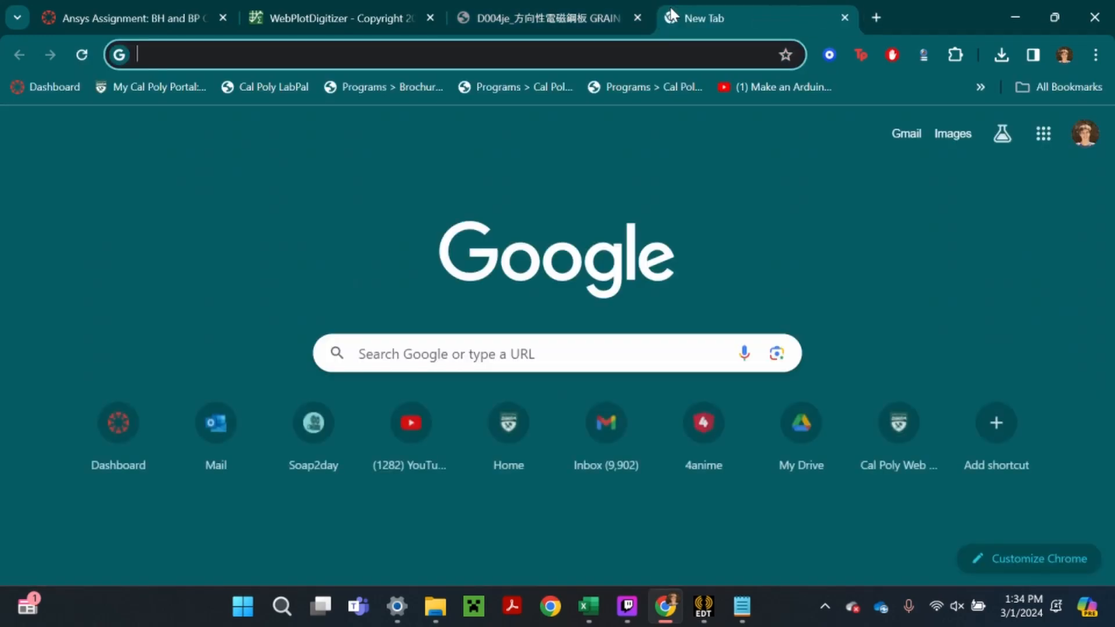
pyautogui.write('c')
pyautogui.press('BackSpace')
pyautogui.press('BackSpace')
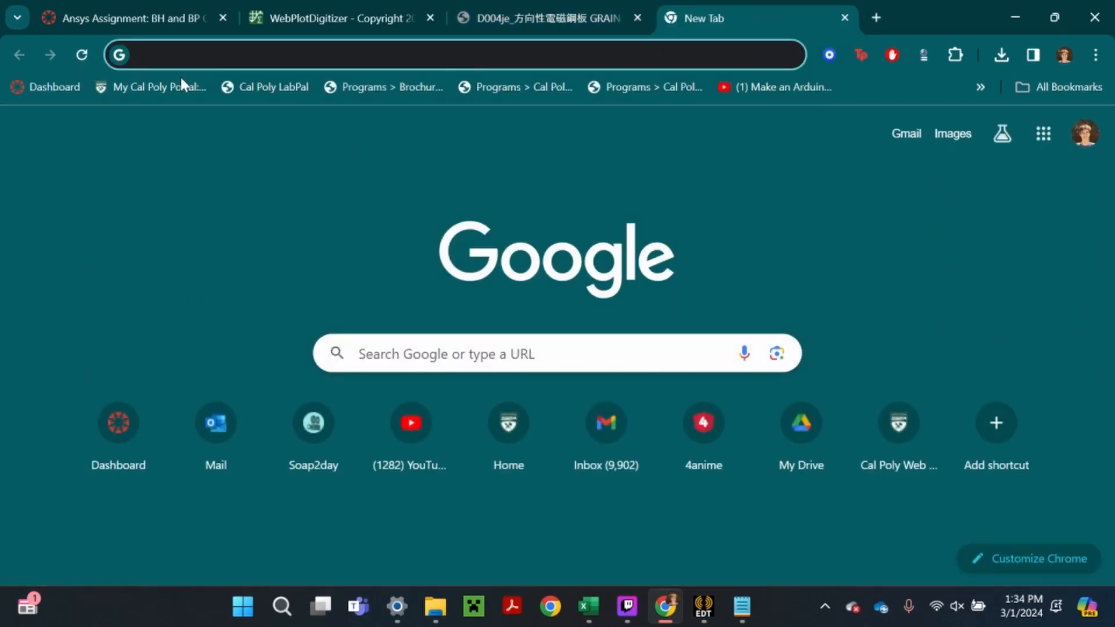
pyautogui.click(151, 86)
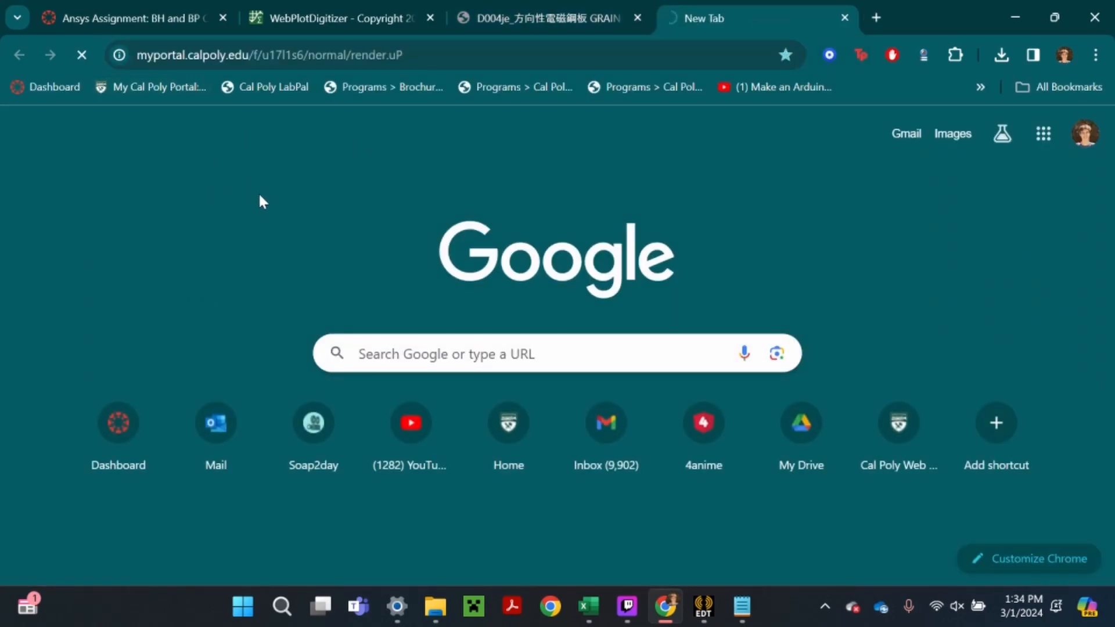
pyautogui.scroll(-6, 58, 374)
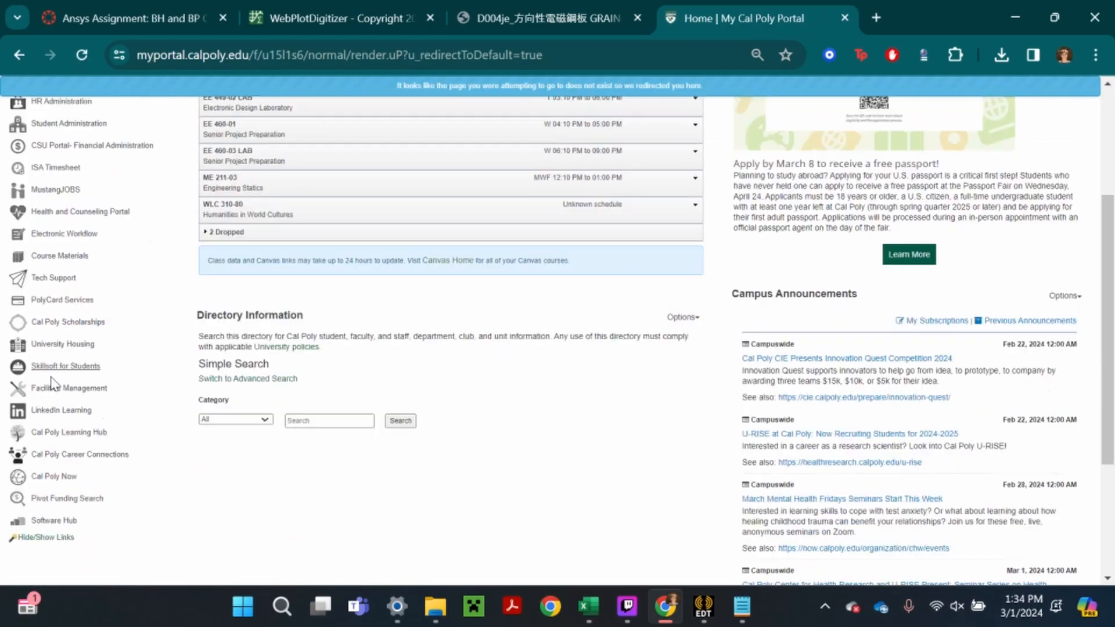
pyautogui.click(63, 372)
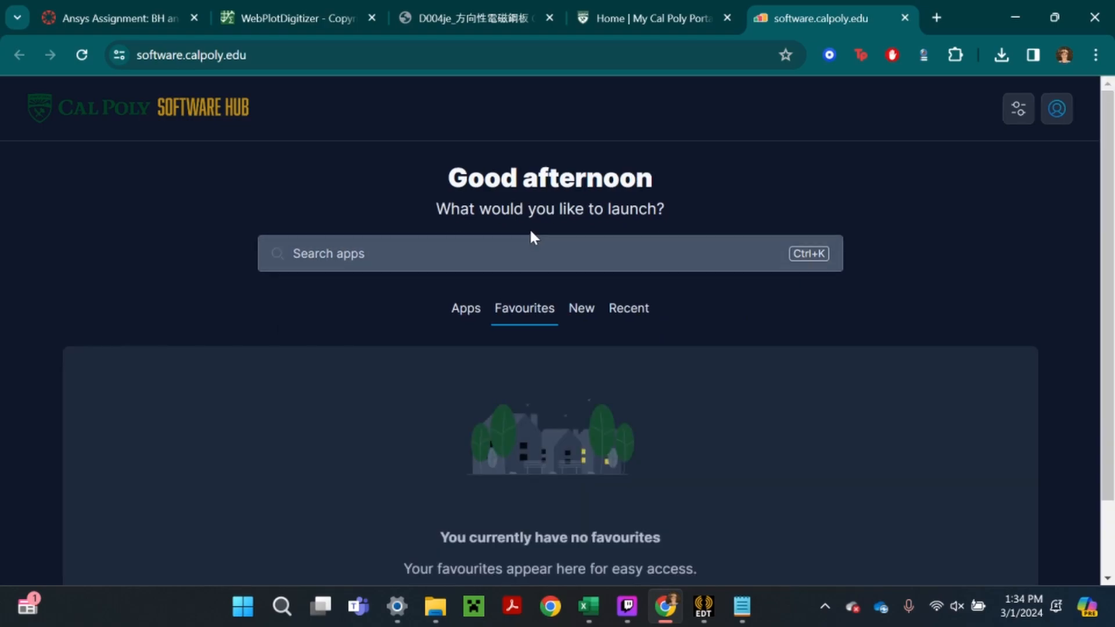
# Search the Software Hub for ansys, launch the virtual Ansys Electronics Desktop and log in with the saved university credentials
pyautogui.click(611, 222)
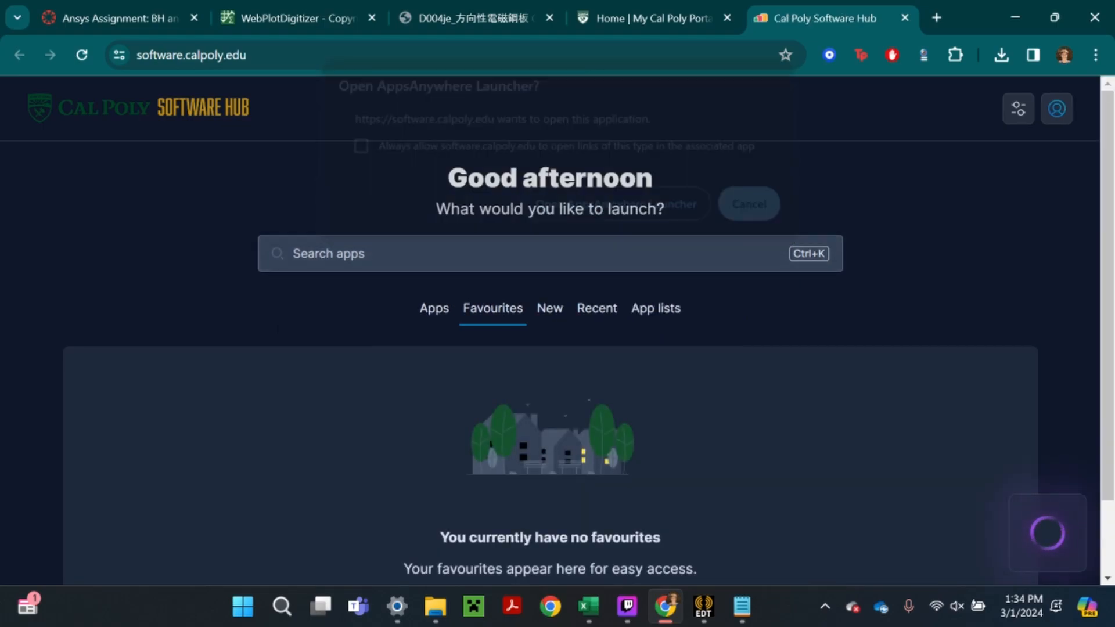
pyautogui.write('ansys')
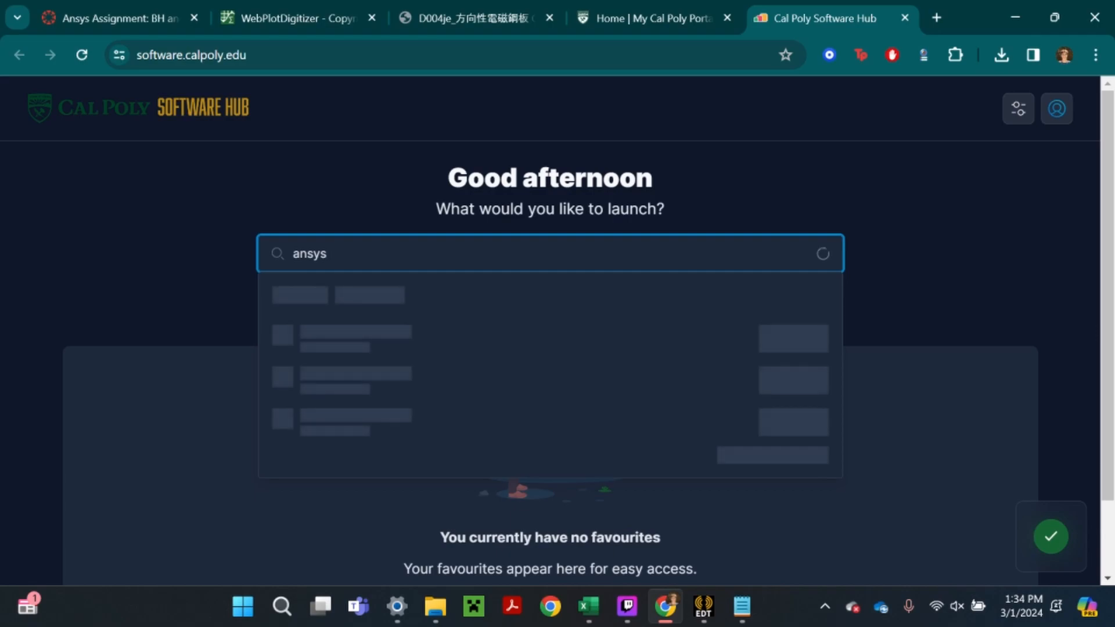
pyautogui.click(758, 343)
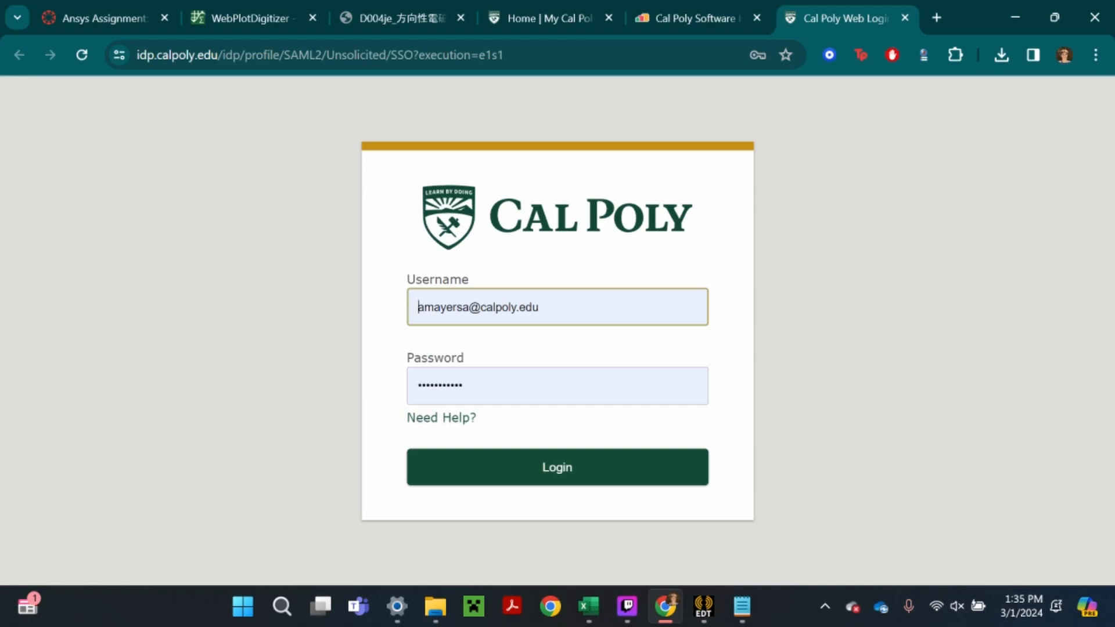
pyautogui.click(589, 464)
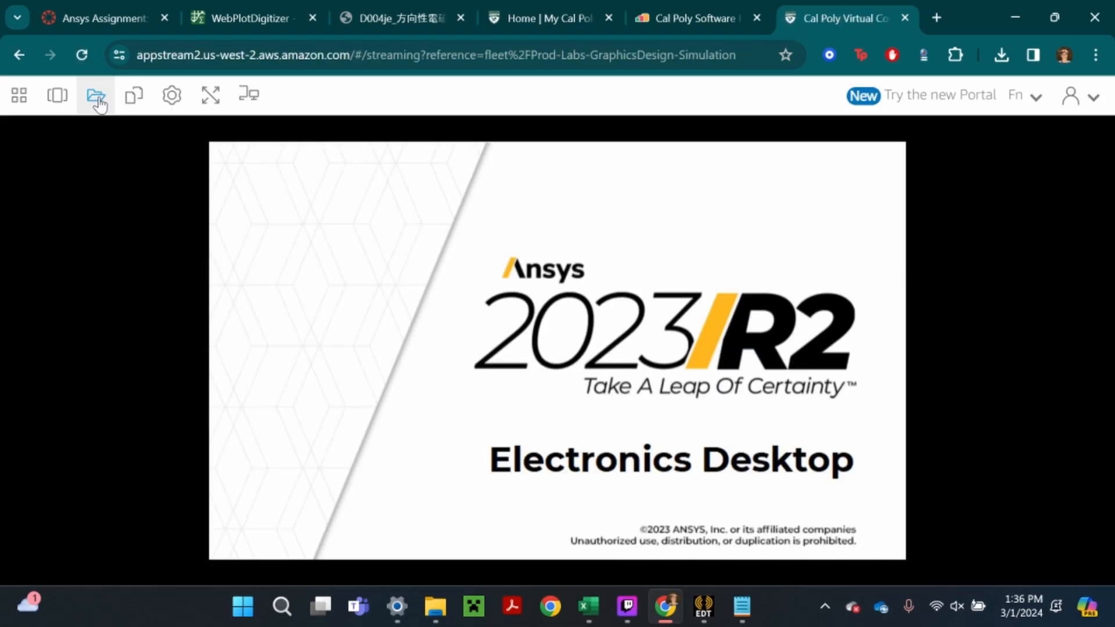
# Upload the SynchRM 36 Slot 4 Pole Geometry - Final Product (2).aedt file to the virtual session's Temporary Files folder
pyautogui.click(96, 96)
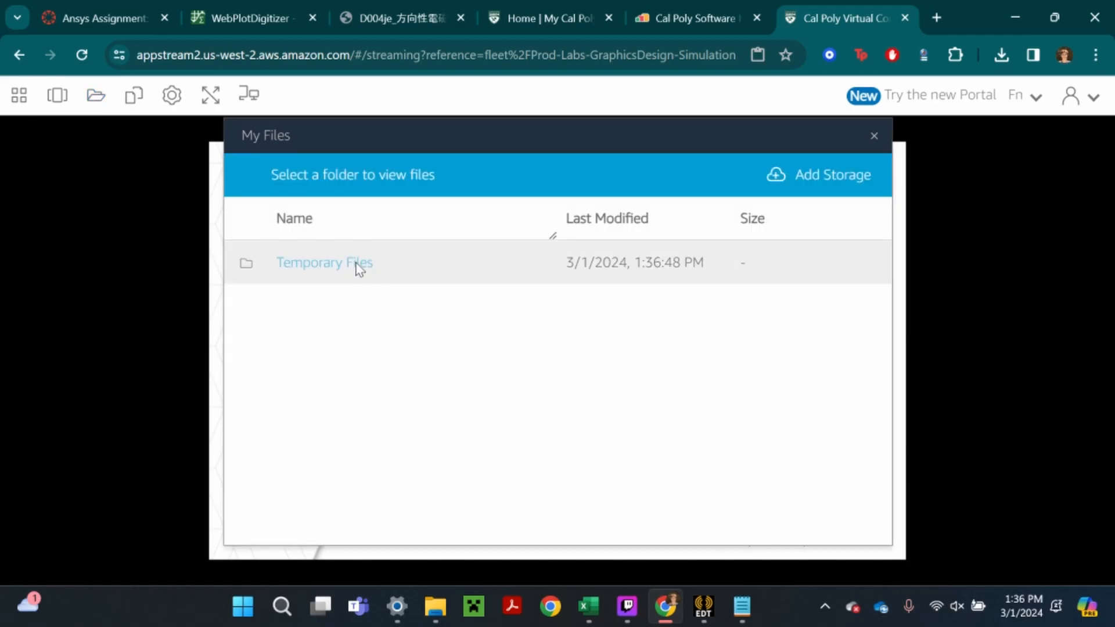
pyautogui.click(356, 264)
pyautogui.click(801, 177)
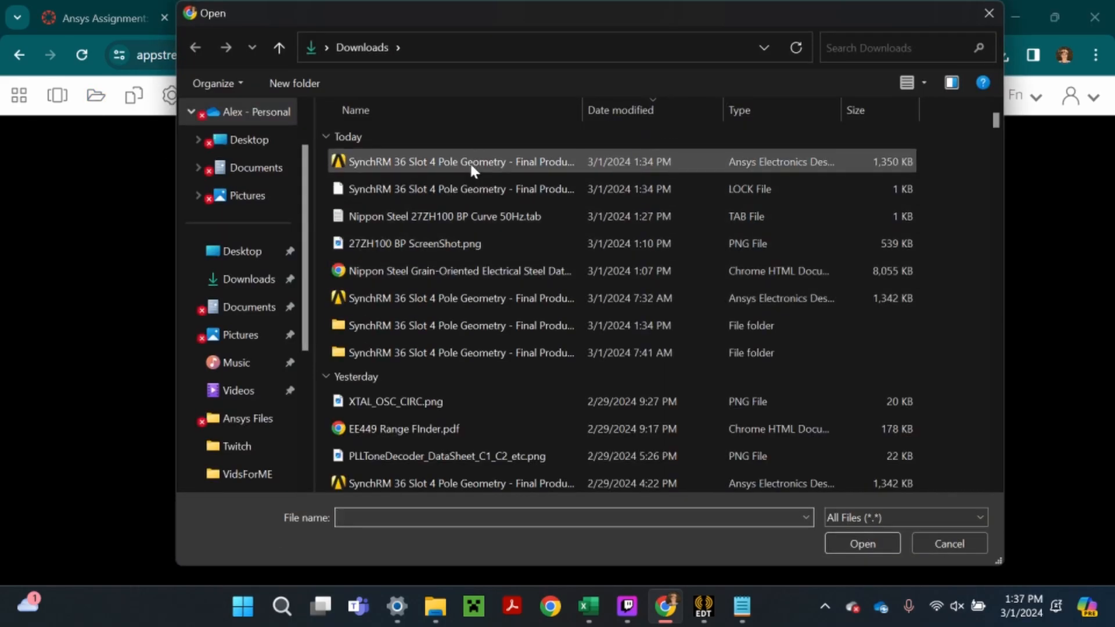
pyautogui.doubleClick(469, 162)
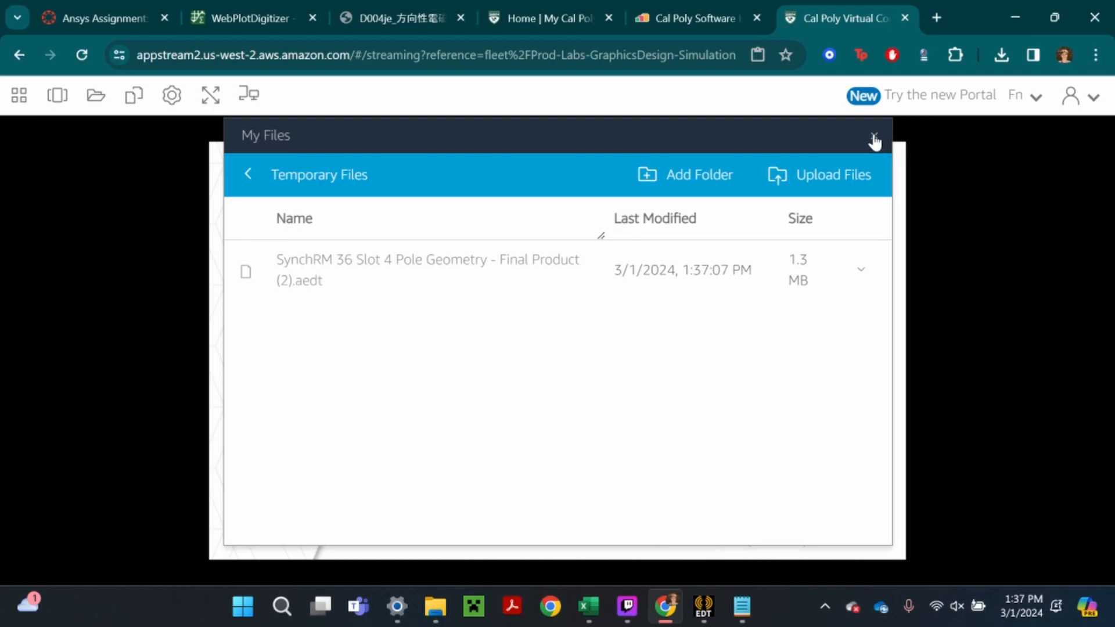
pyautogui.click(874, 136)
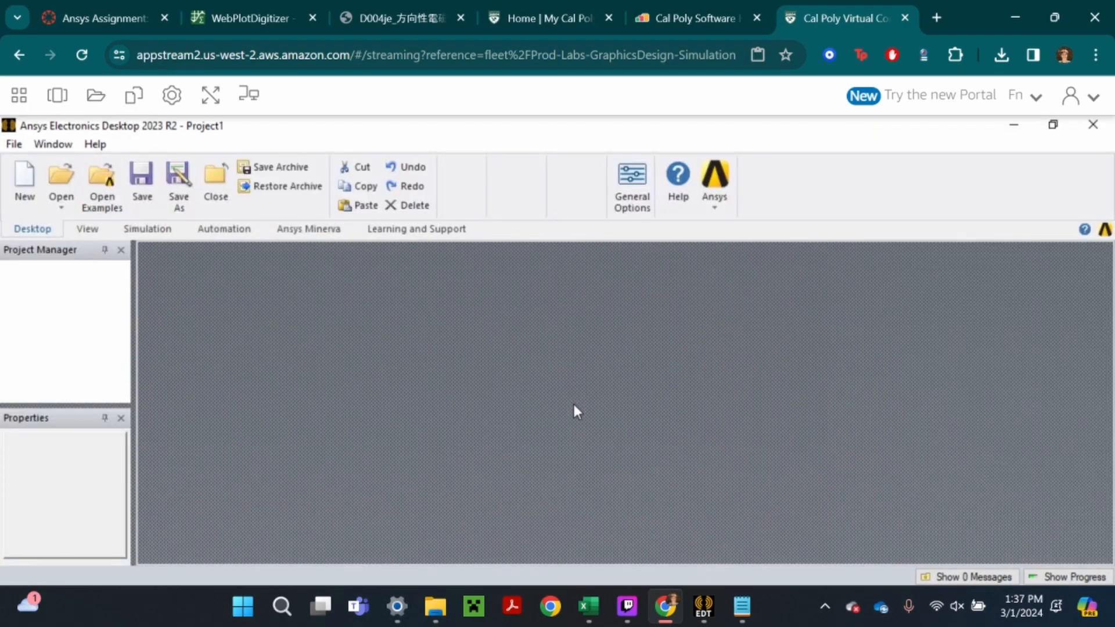
# Show the virtual session full screen and open the SynchRM 36 Slot 4 Pole Geometry project from This PC's Temporary Files folder
pyautogui.click(210, 94)
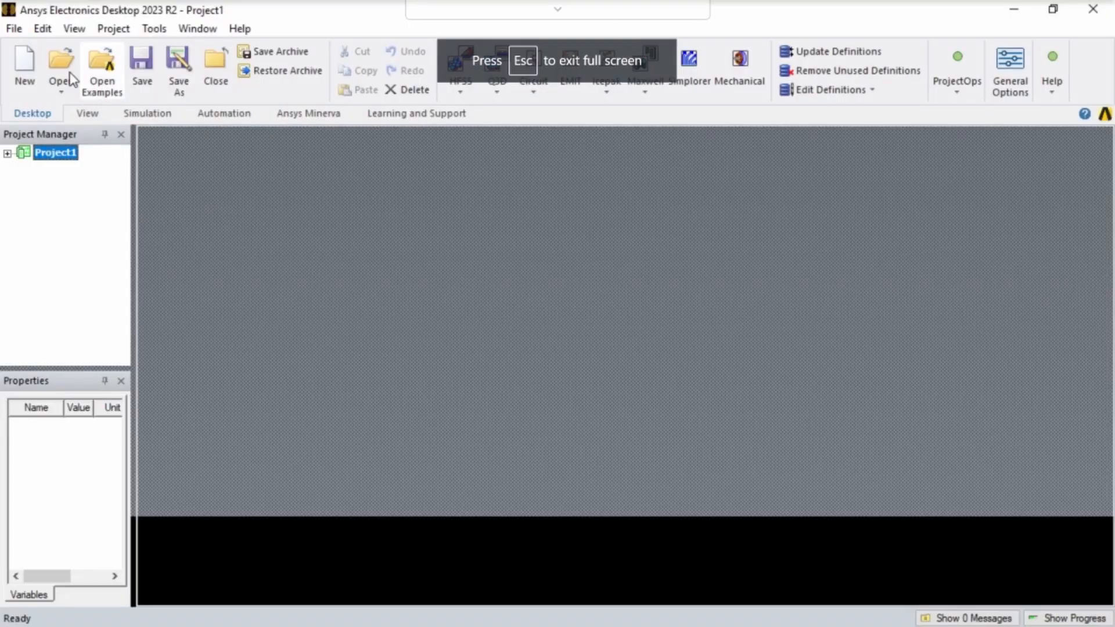
pyautogui.click(61, 76)
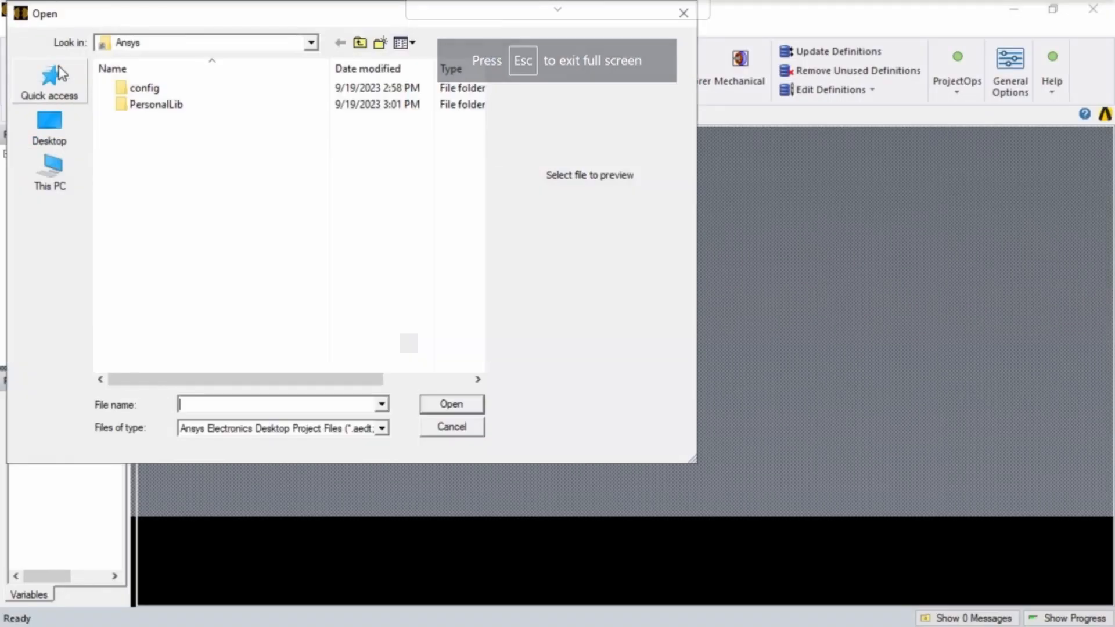
pyautogui.click(60, 179)
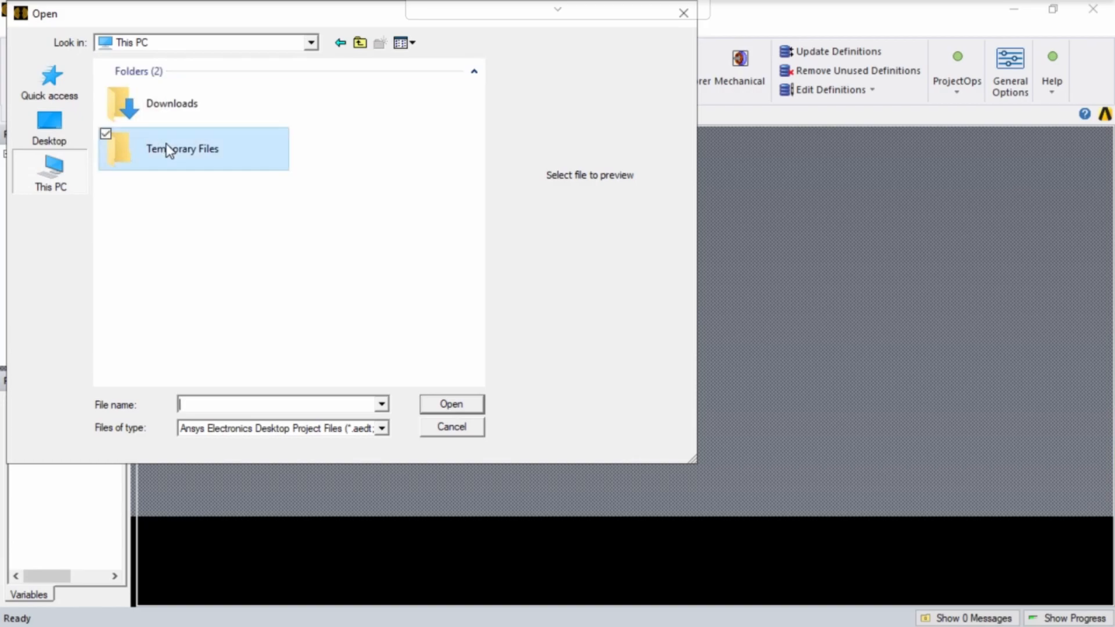
pyautogui.doubleClick(165, 150)
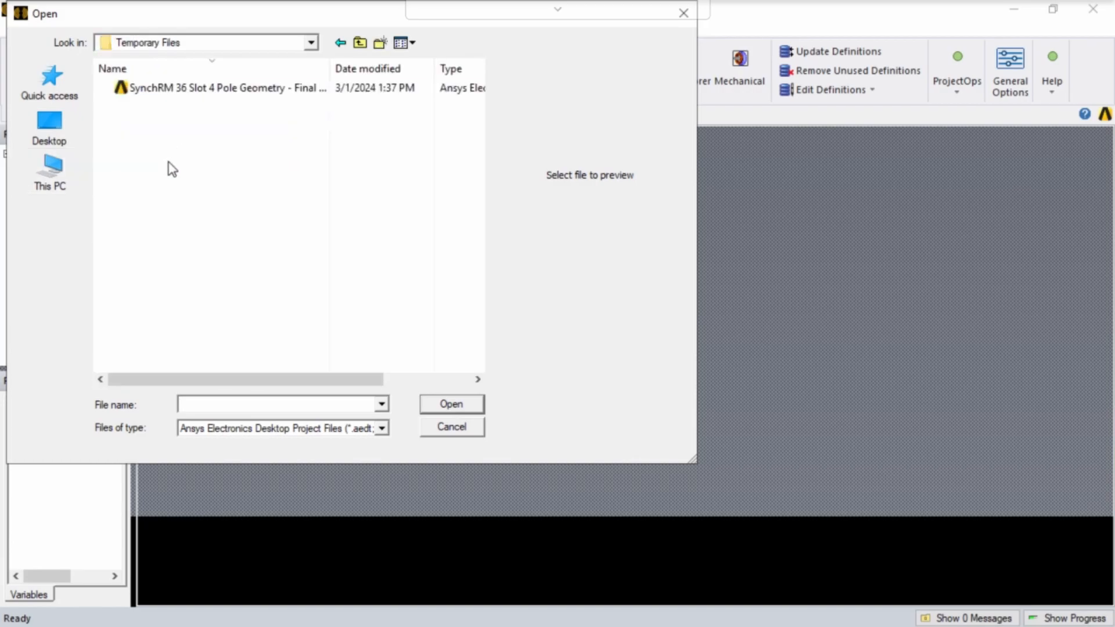
pyautogui.doubleClick(226, 88)
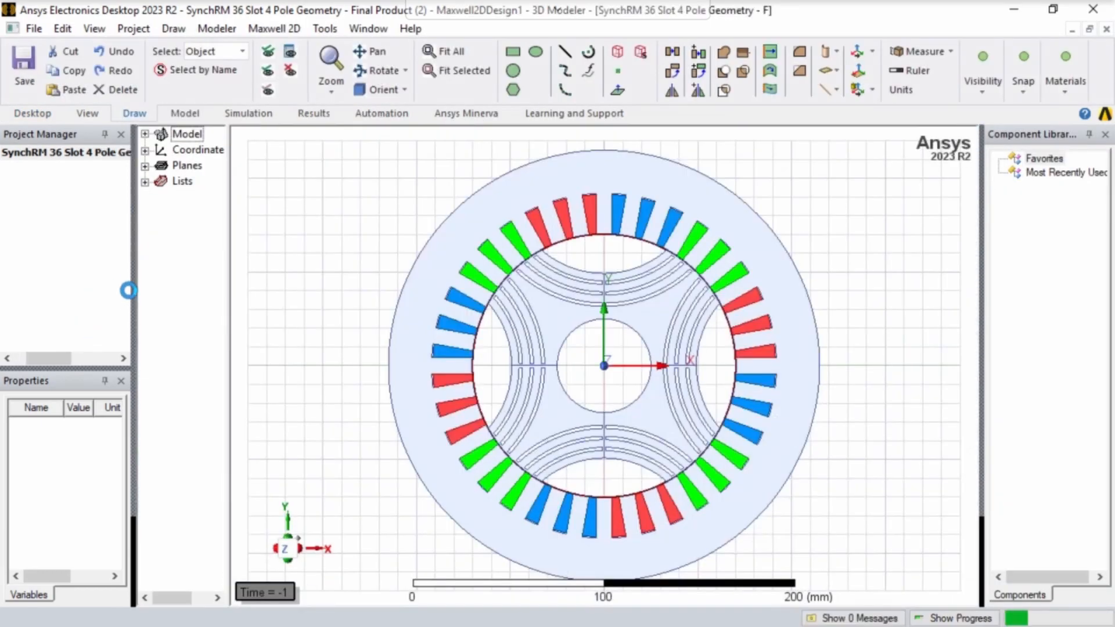
# Analyze the TwoElecCycle setup of Maxwell2DDesign1 and show the solution progress
pyautogui.moveTo(83, 361); pyautogui.dragTo(35, 357)
pyautogui.click(6, 152)
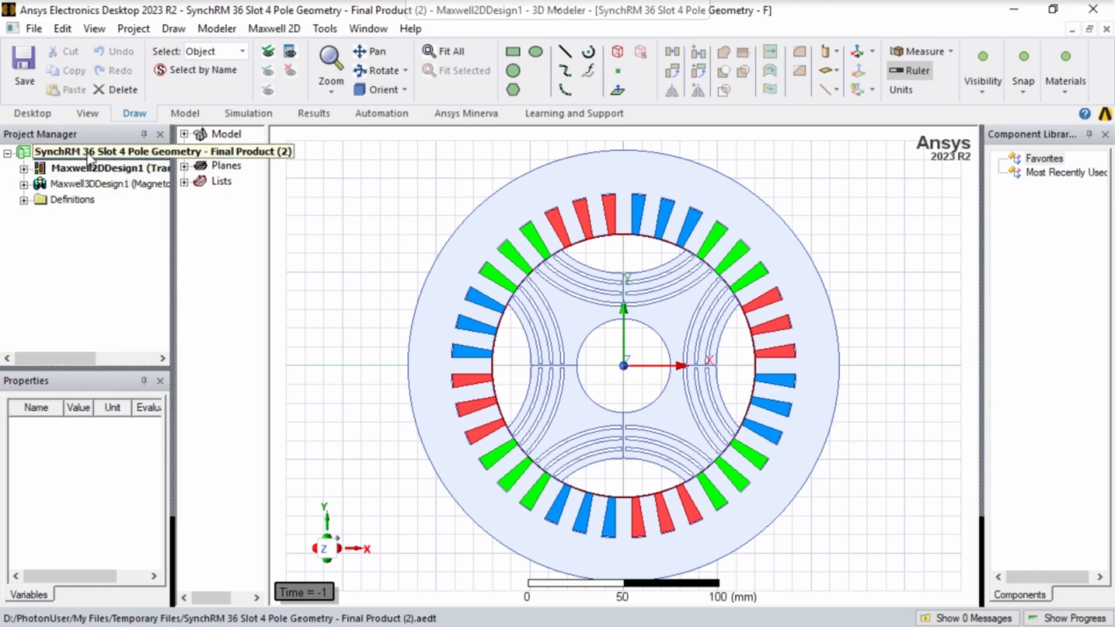
pyautogui.click(24, 169)
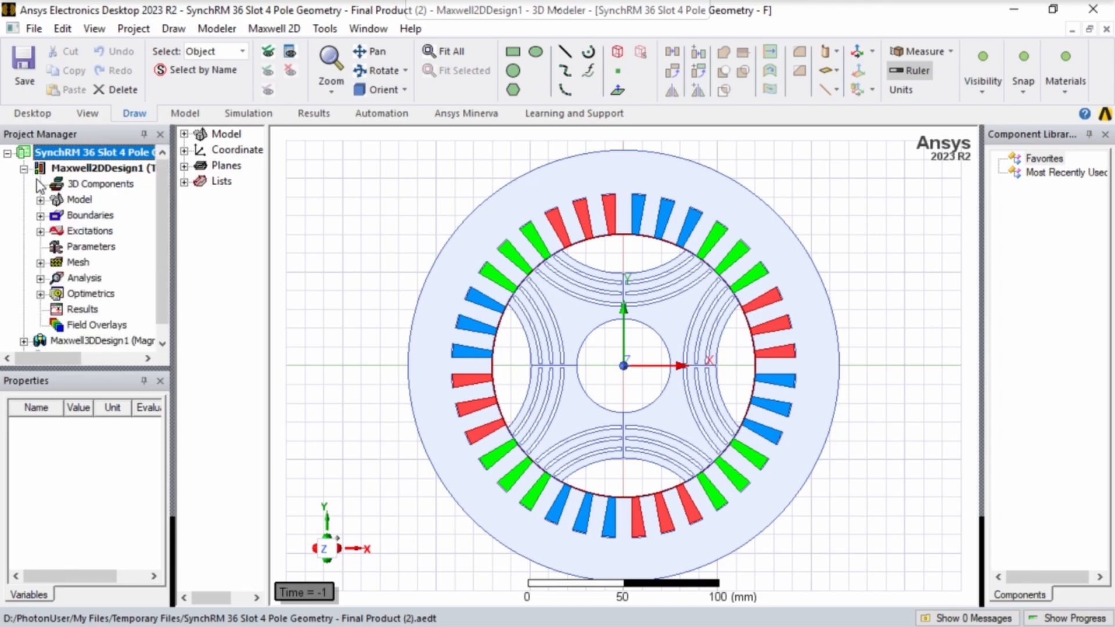
pyautogui.click(40, 279)
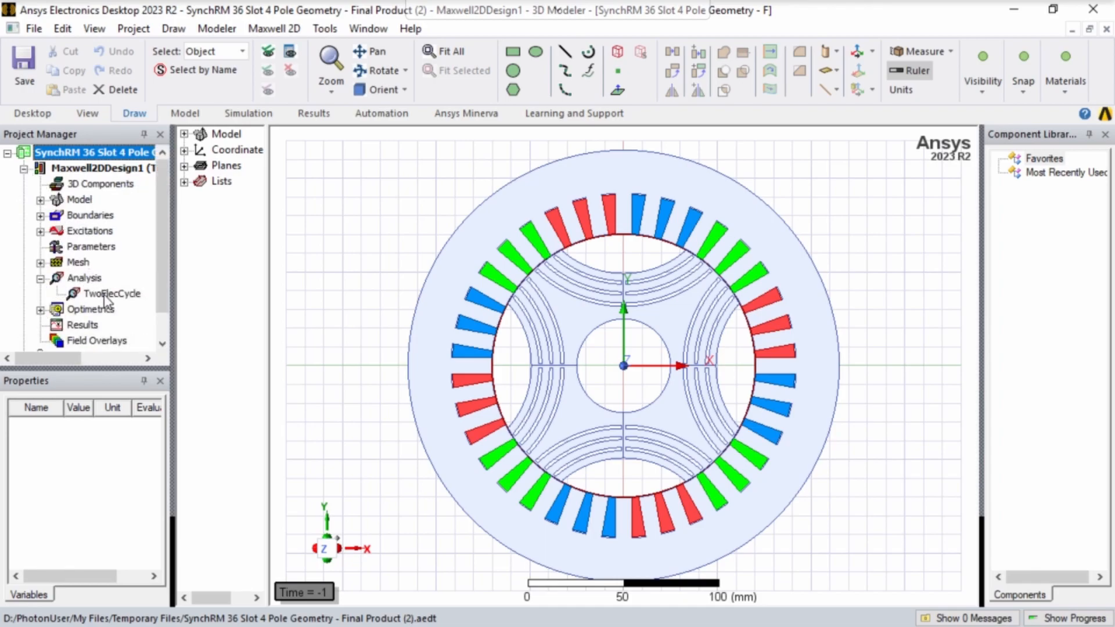
pyautogui.rightClick(105, 295)
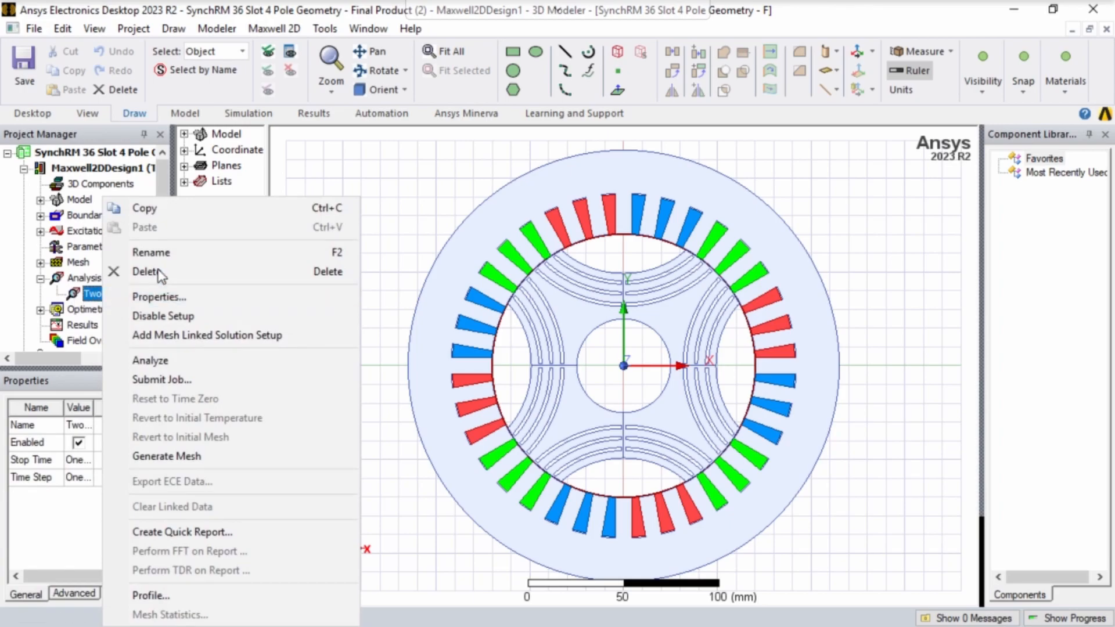
pyautogui.click(173, 361)
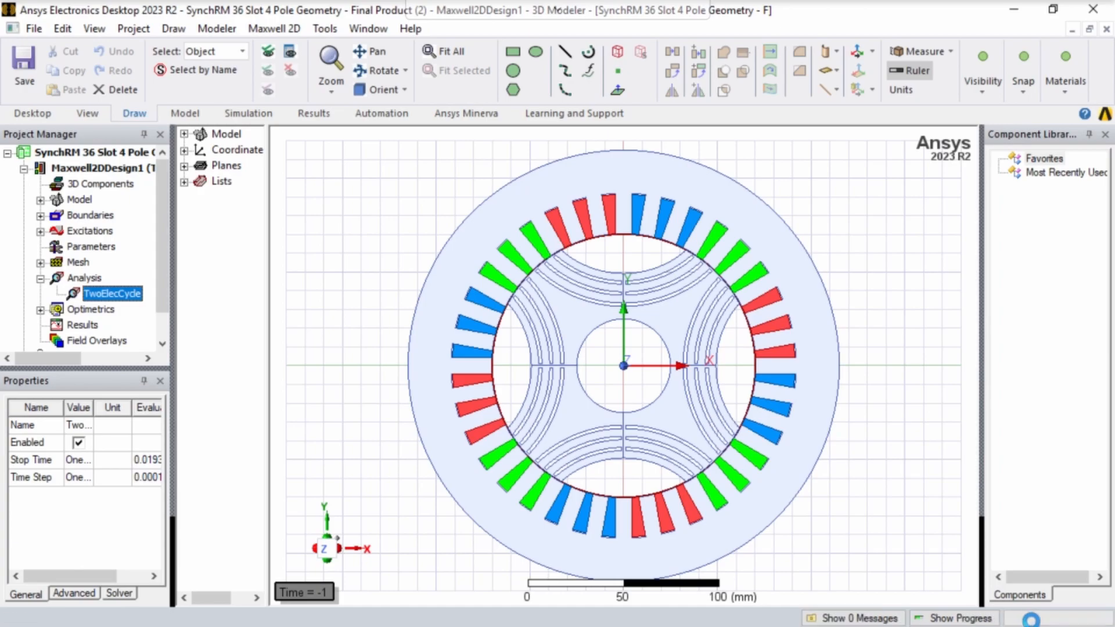
pyautogui.click(955, 618)
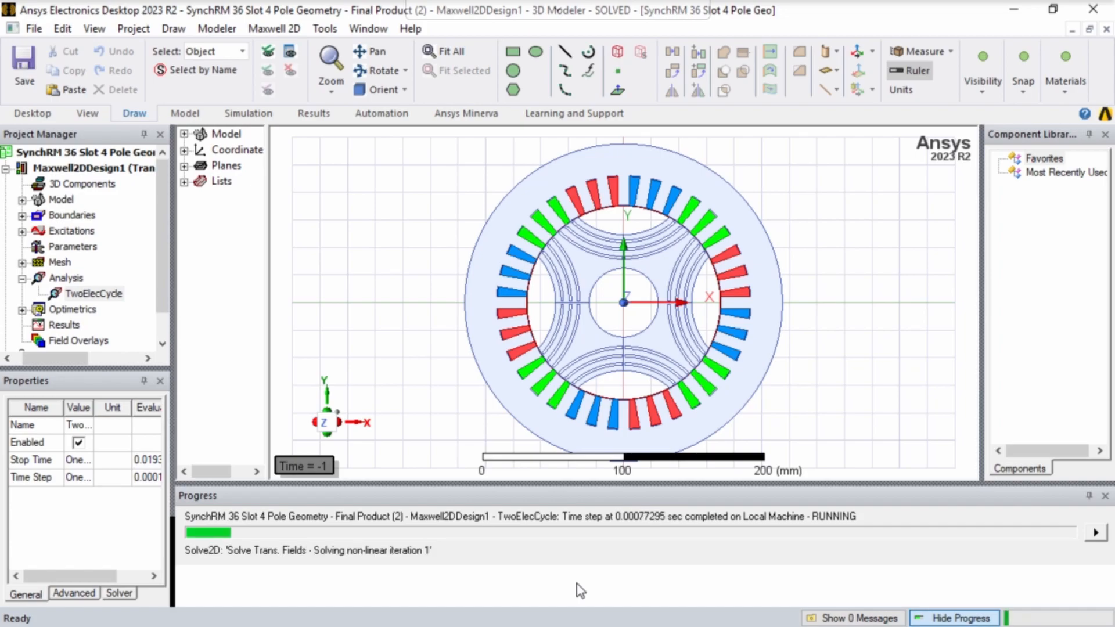
pyautogui.rightClick(72, 329)
pyautogui.moveTo(192, 196)
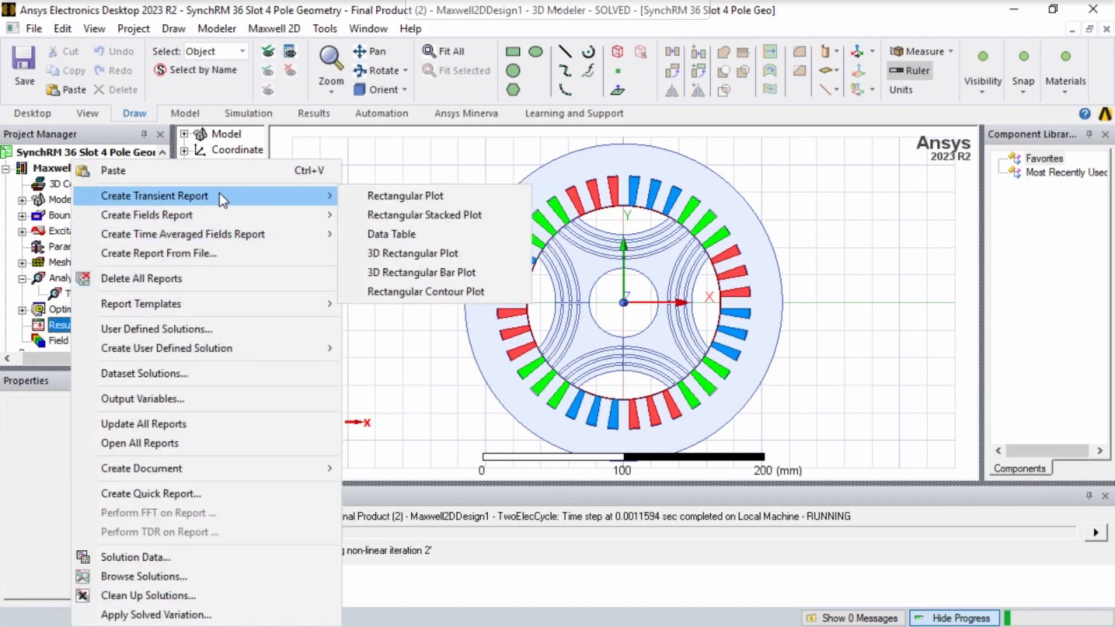
pyautogui.click(383, 198)
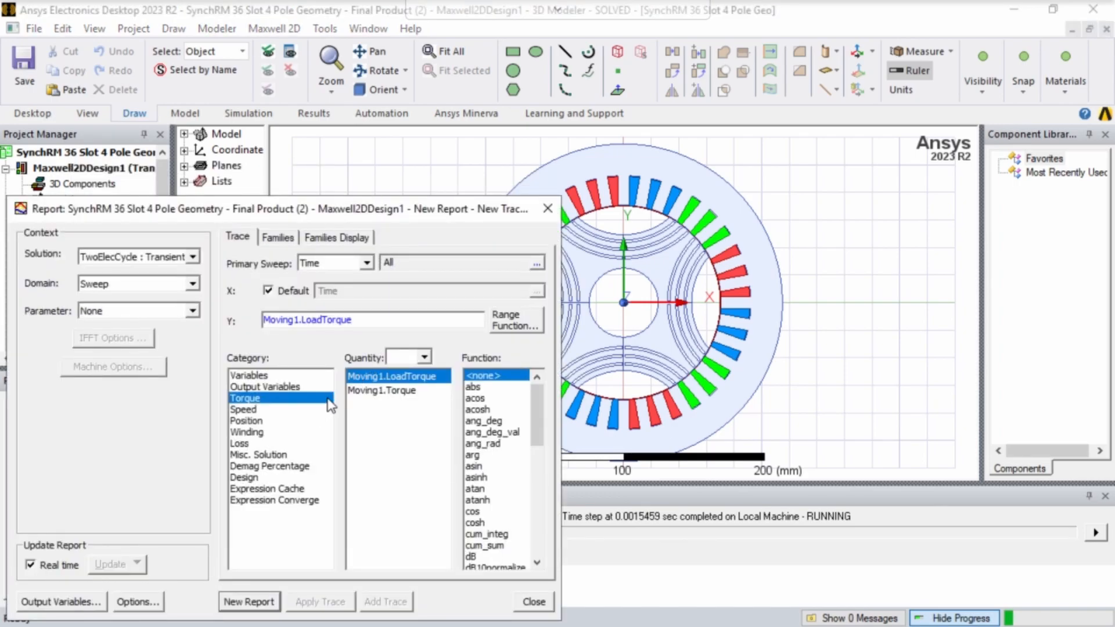
pyautogui.click(363, 391)
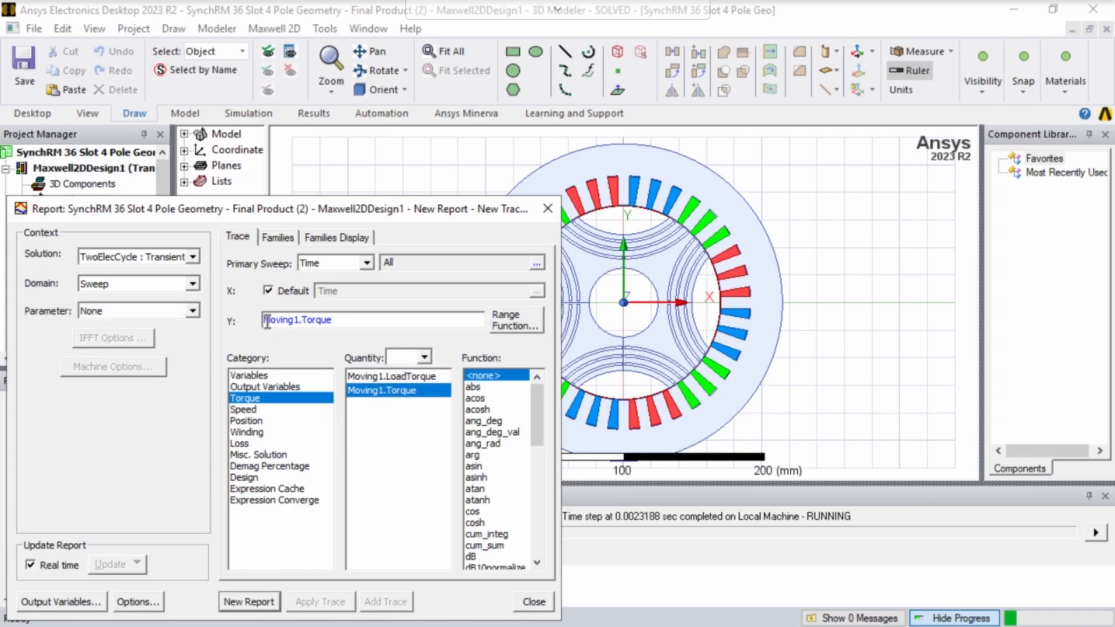
pyautogui.write('a')
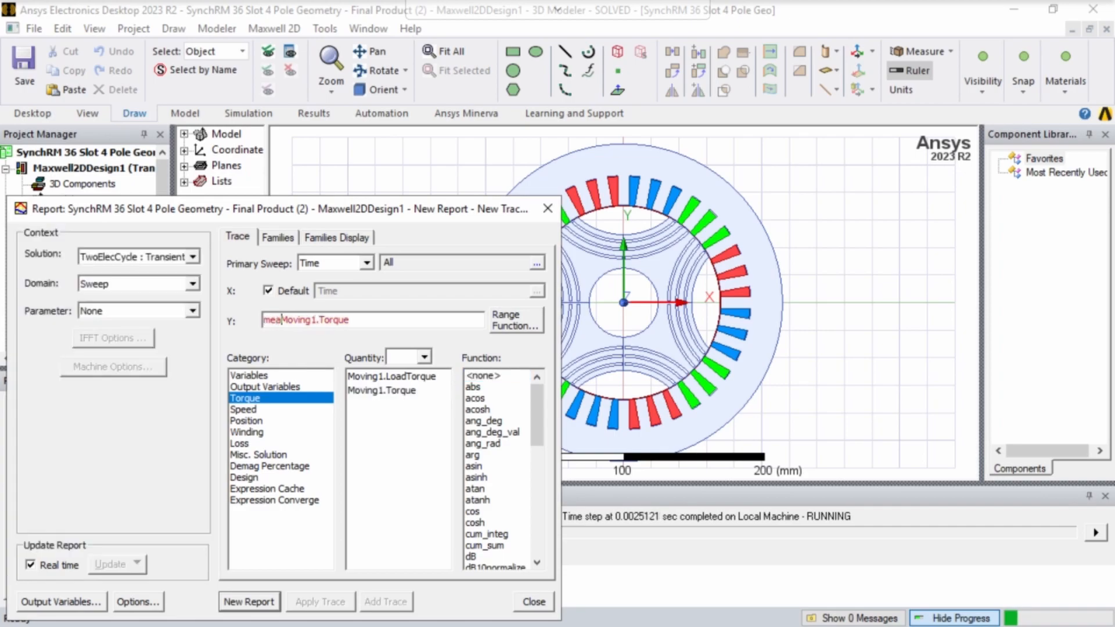
pyautogui.click(533, 602)
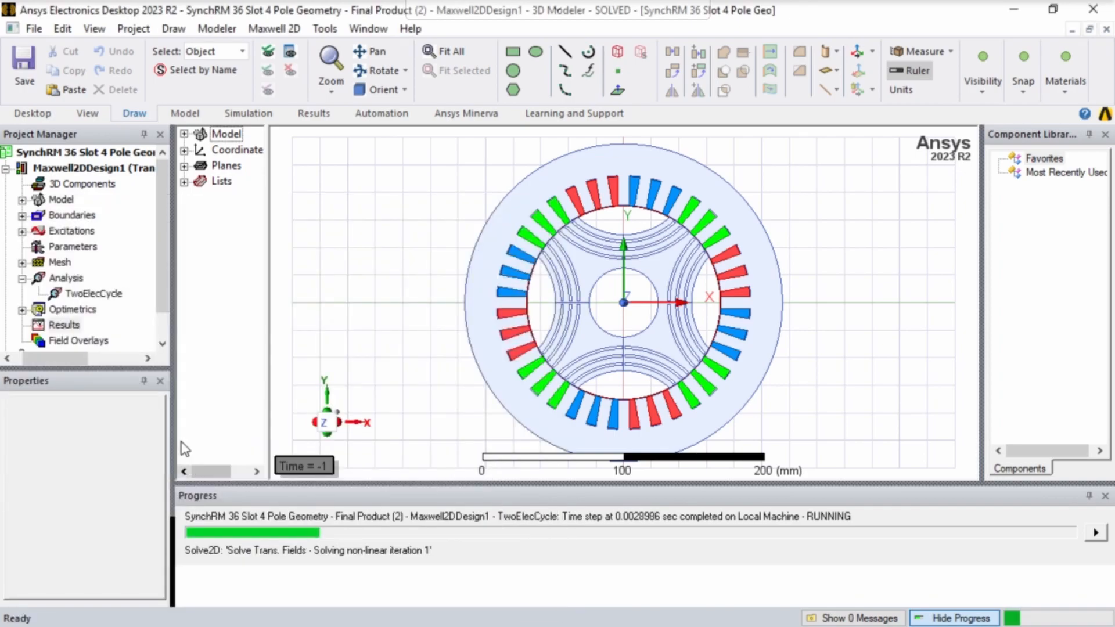
# Define an output variable named MeanTorque with the expression mean(Moving1.Torque) for the TwoElecCycle transient solution
pyautogui.rightClick(70, 327)
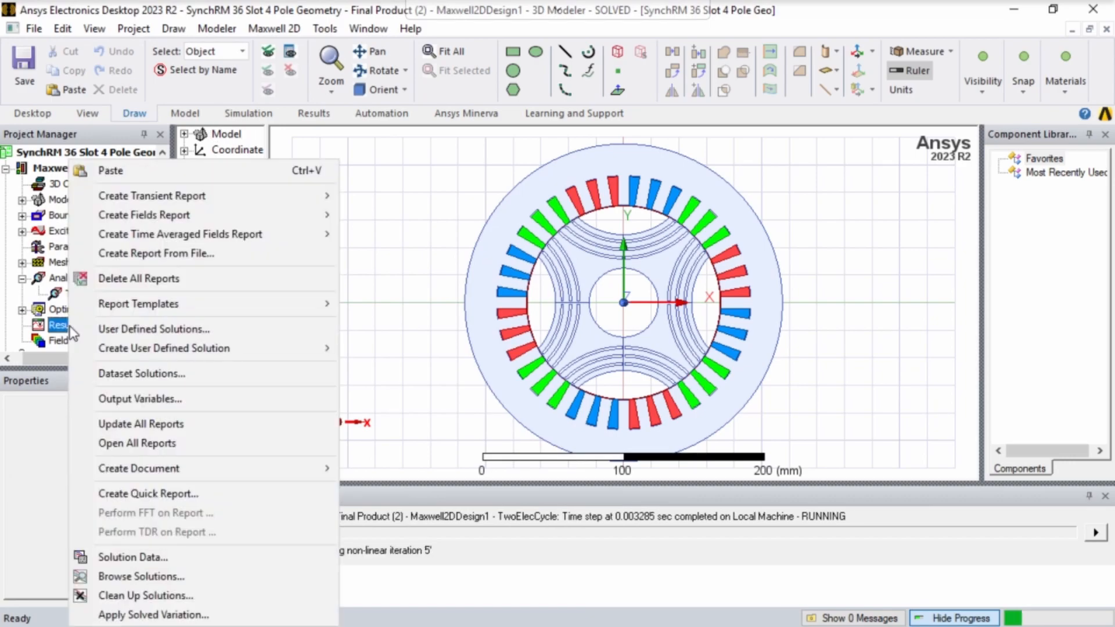
pyautogui.click(160, 399)
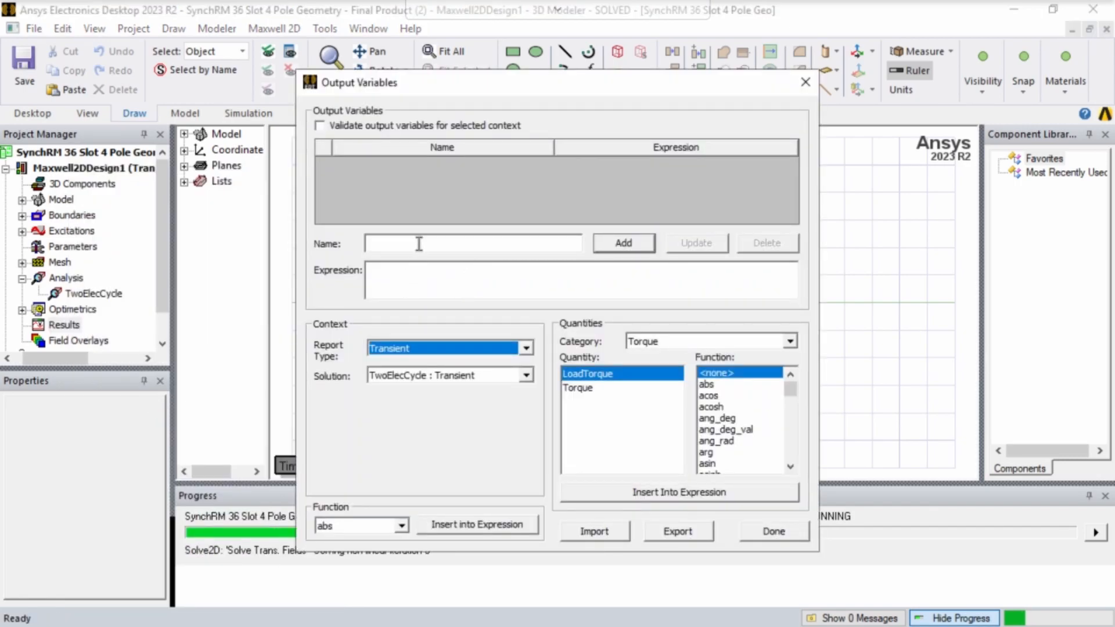
pyautogui.click(419, 244)
pyautogui.write('MeanTorque')
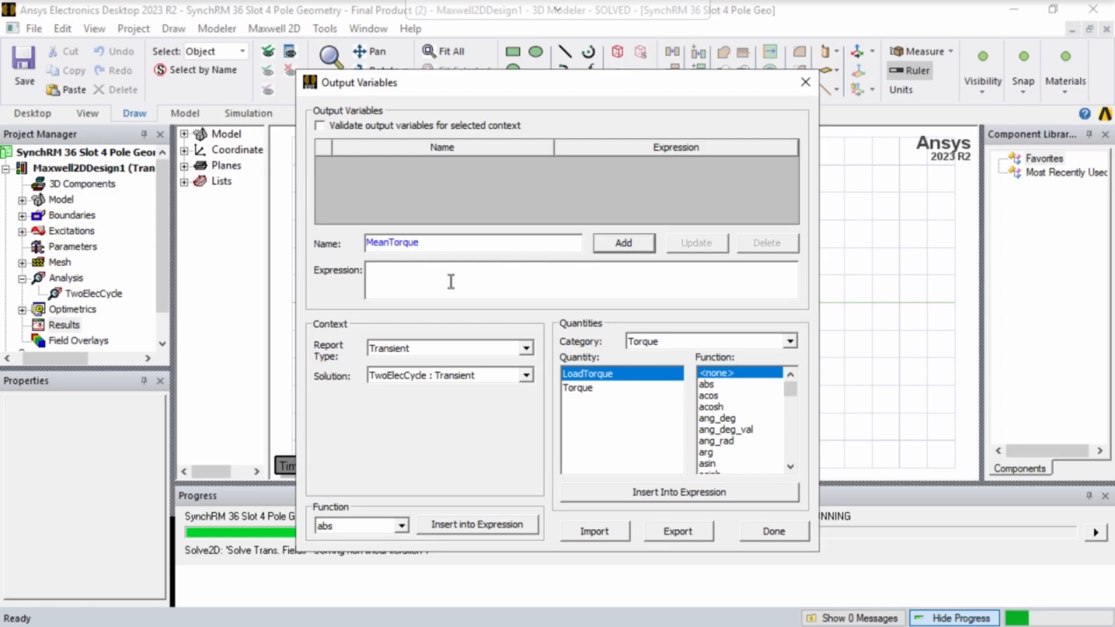
pyautogui.write('mean(')
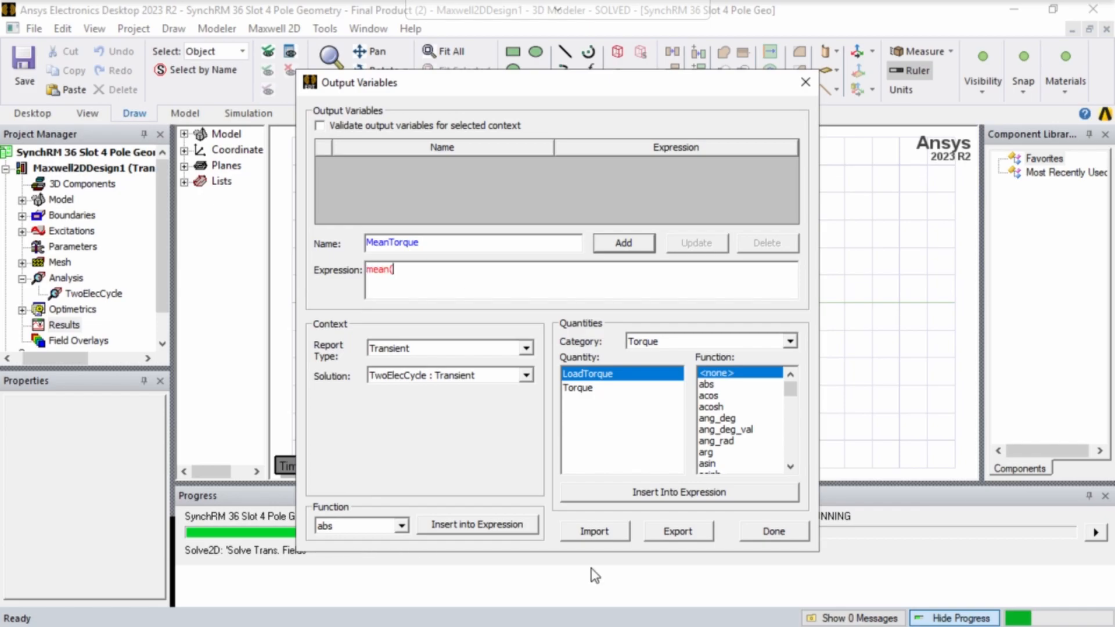
pyautogui.keyDown('ctrl'); pyautogui.click(590, 388); pyautogui.keyUp('ctrl')
pyautogui.click(588, 389)
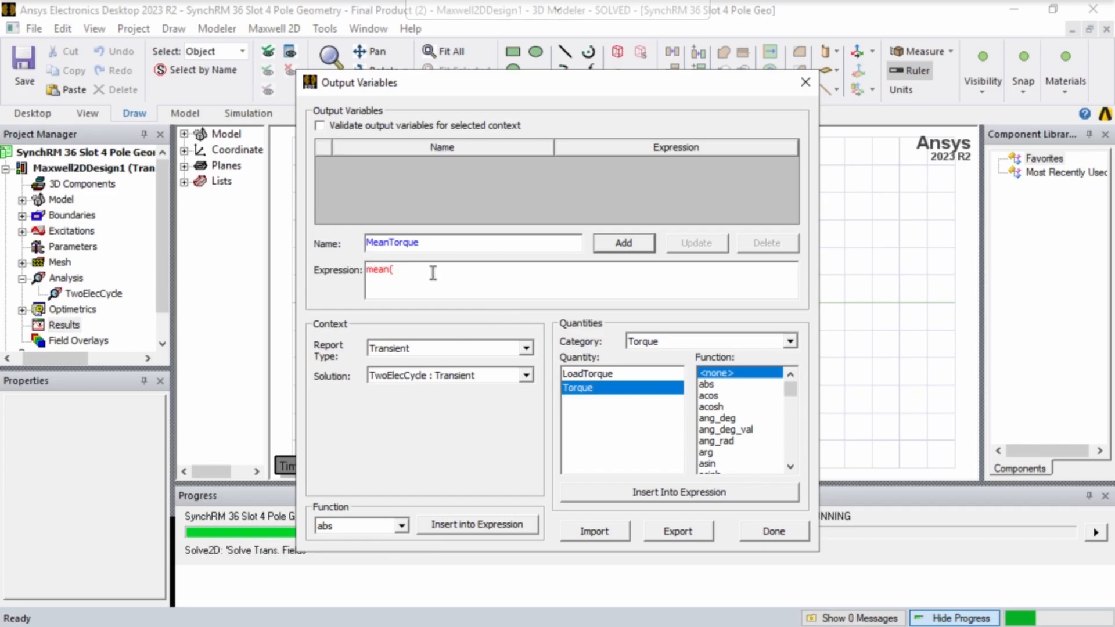
pyautogui.write('g1.Torque)')
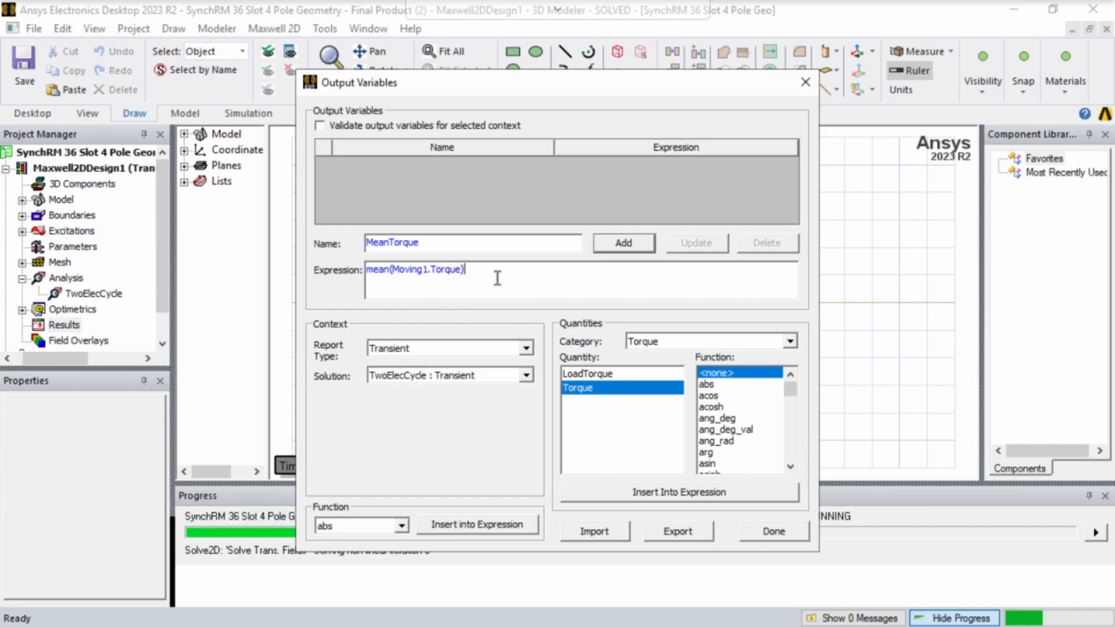
pyautogui.click(624, 243)
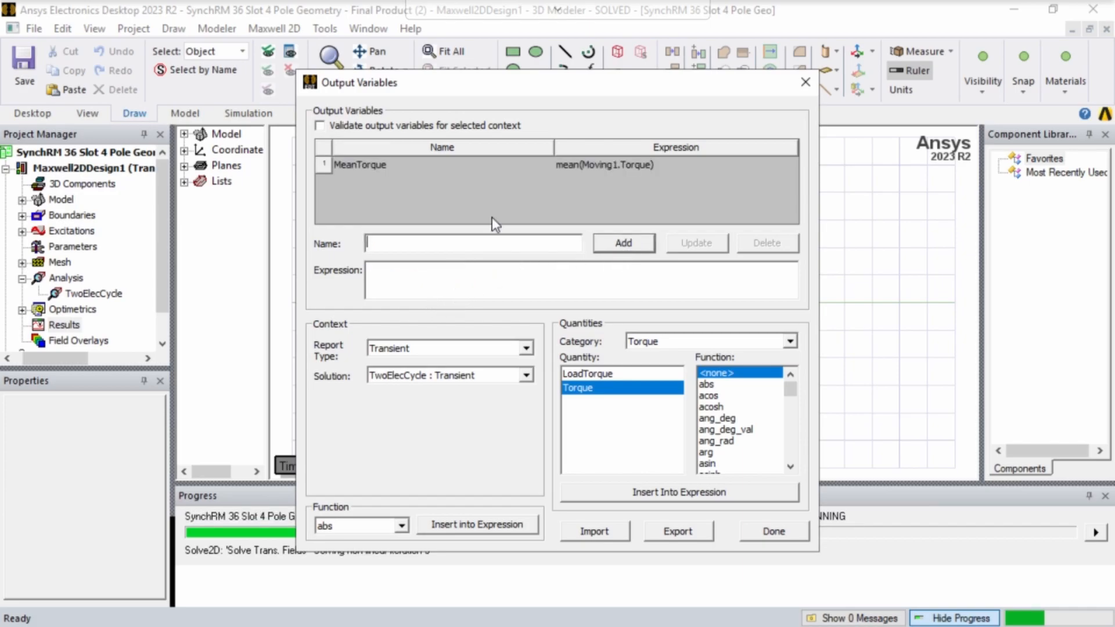
pyautogui.click(384, 165)
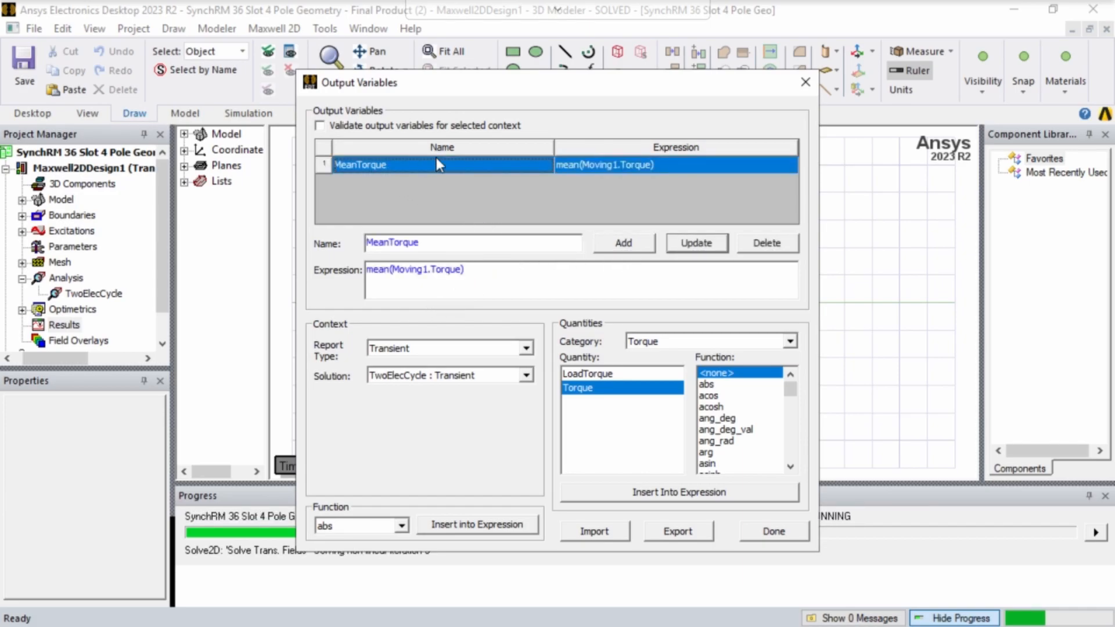
pyautogui.click(764, 530)
# Create a rectangular transient plot of the MeanTorque output variable over time
pyautogui.rightClick(69, 325)
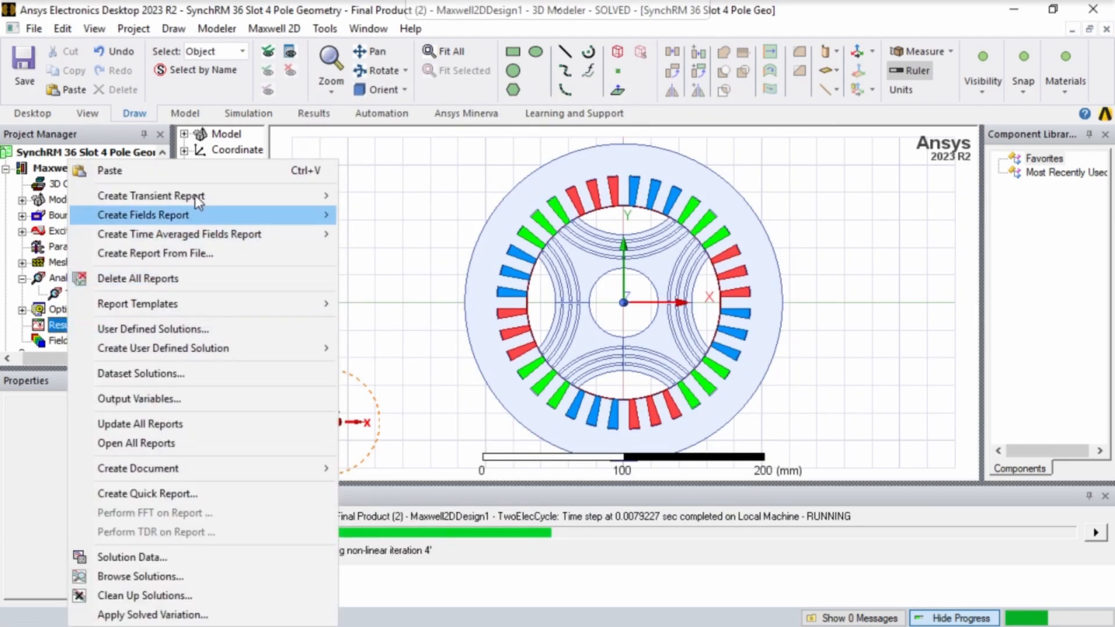
pyautogui.moveTo(288, 197)
pyautogui.click(367, 195)
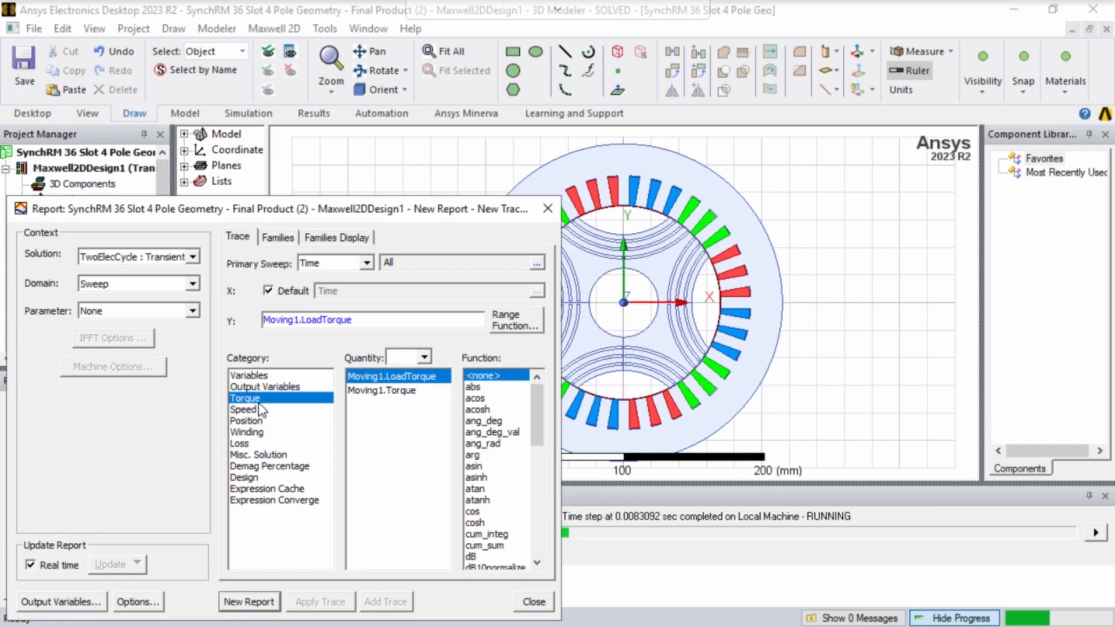
pyautogui.click(265, 386)
pyautogui.click(376, 377)
pyautogui.click(264, 605)
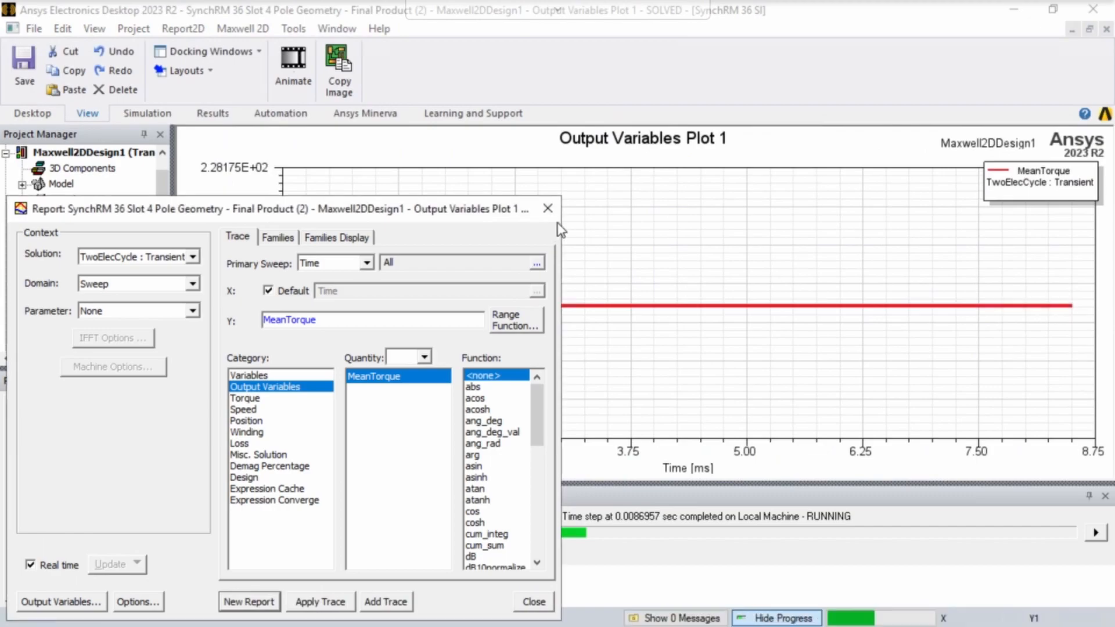
pyautogui.click(547, 210)
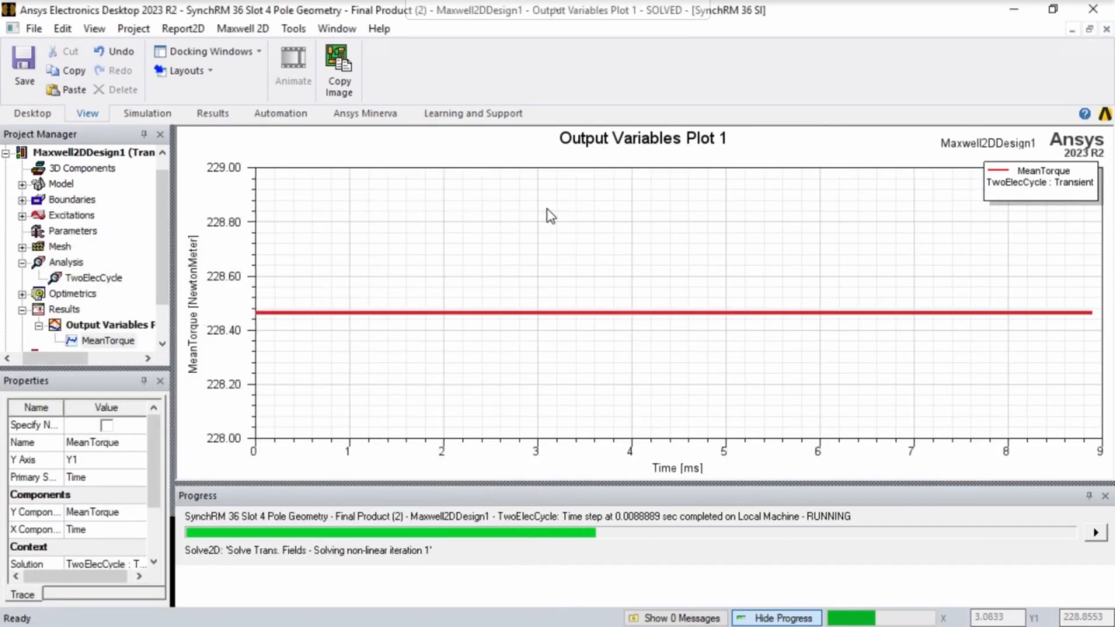
# Create a rectangular transient plot of CoreLoss from the Loss category over time
pyautogui.rightClick(64, 310)
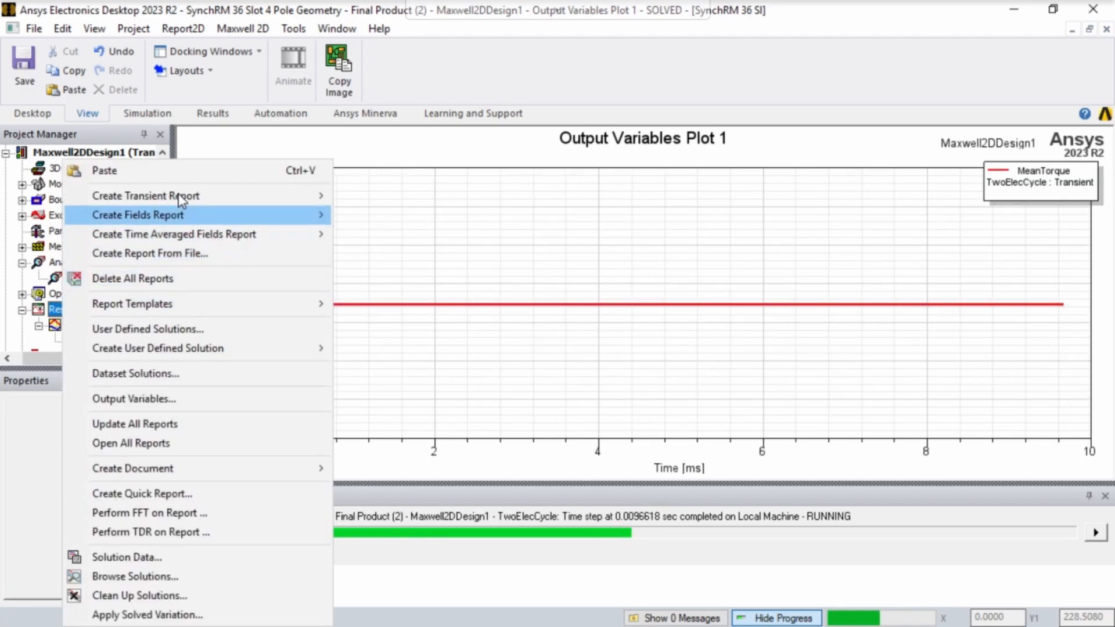
pyautogui.moveTo(318, 204)
pyautogui.click(360, 196)
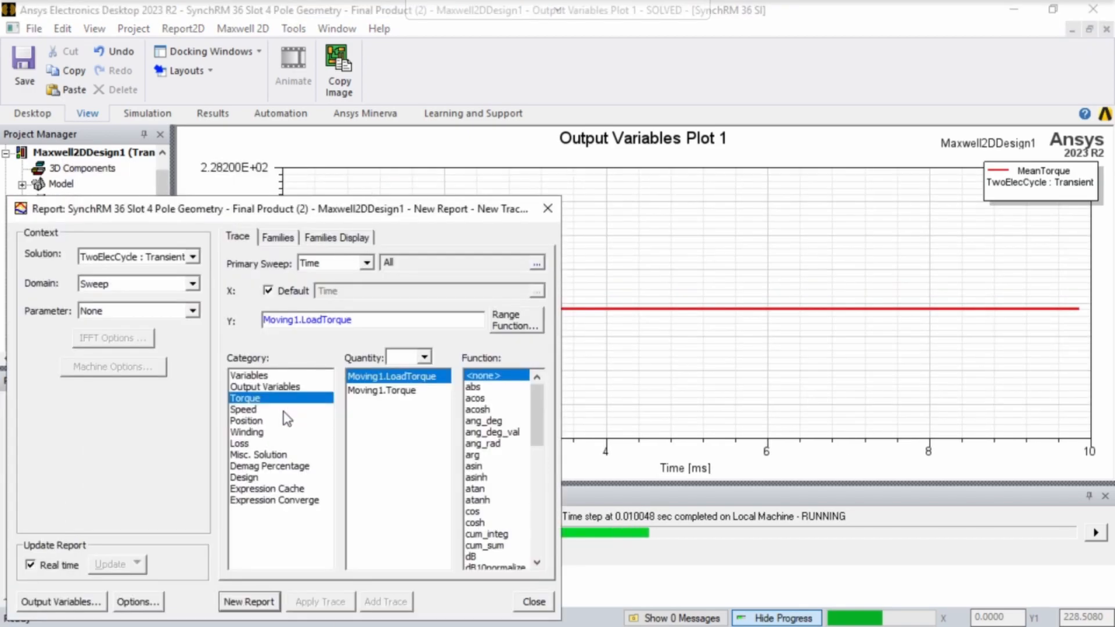
pyautogui.click(247, 444)
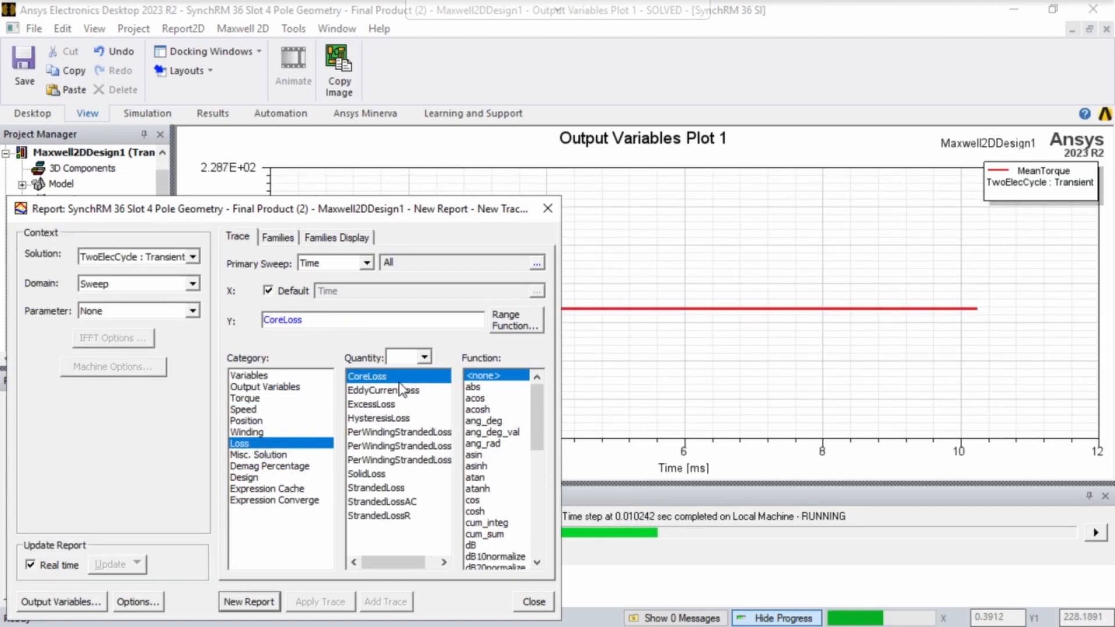
pyautogui.click(269, 607)
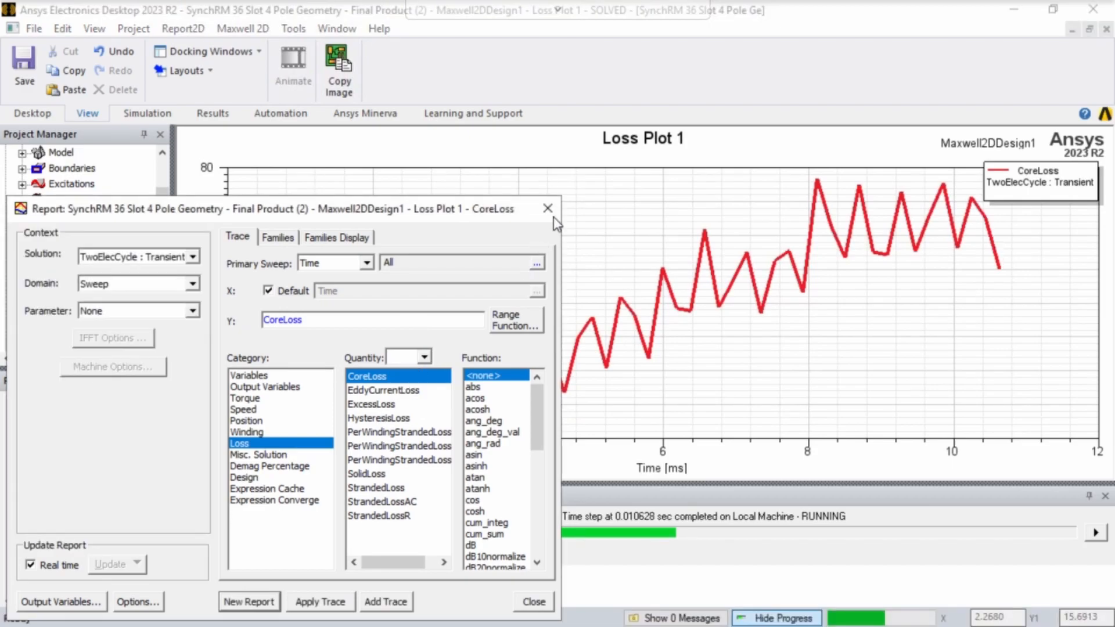
pyautogui.click(548, 208)
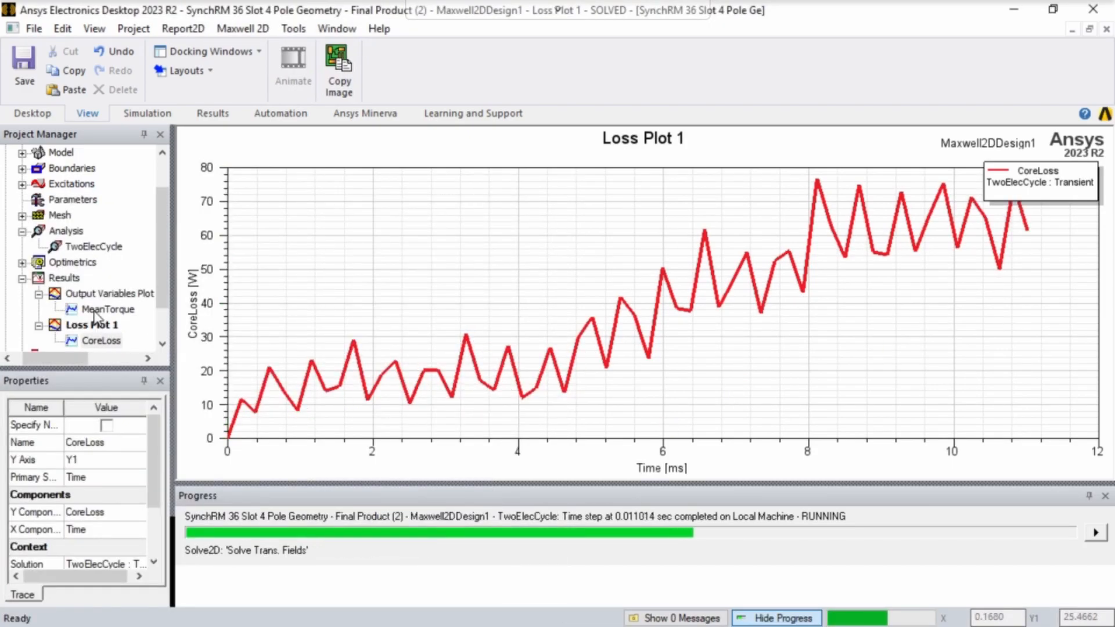
# Create a rectangular transient plot of StrandedLoss from the Loss category over time
pyautogui.scroll(-1, 73, 263)
pyautogui.rightClick(68, 237)
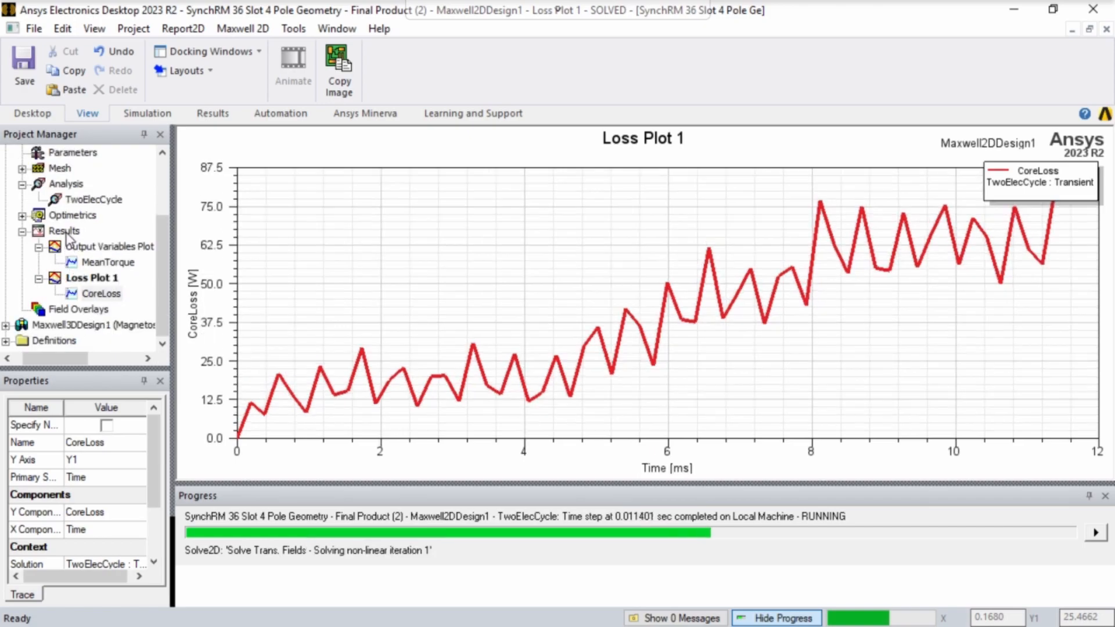
pyautogui.moveTo(138, 197)
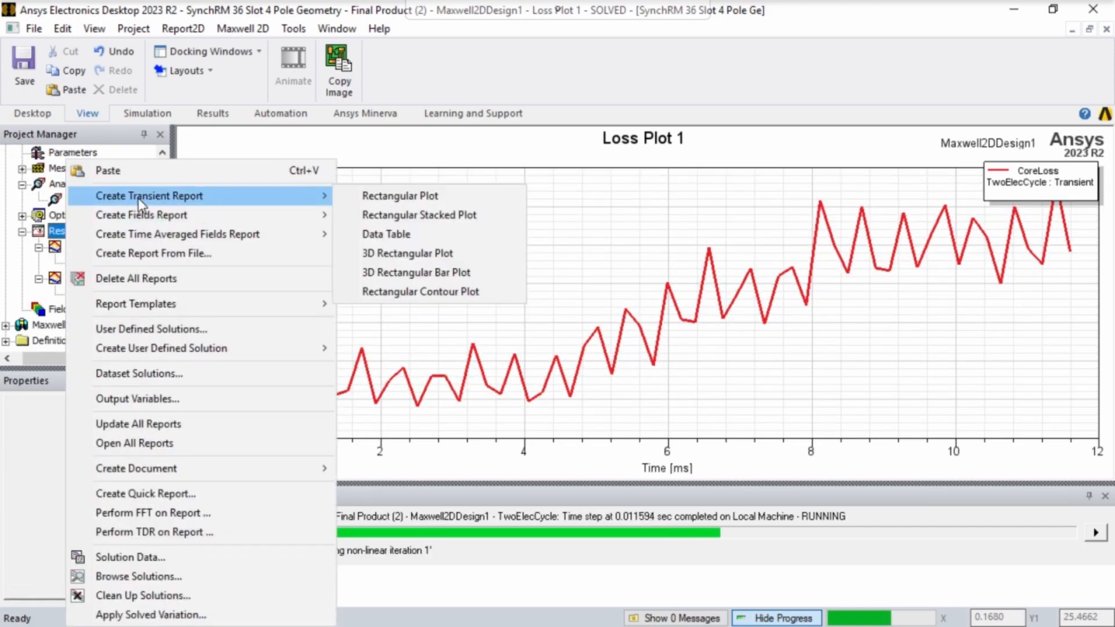
pyautogui.click(381, 198)
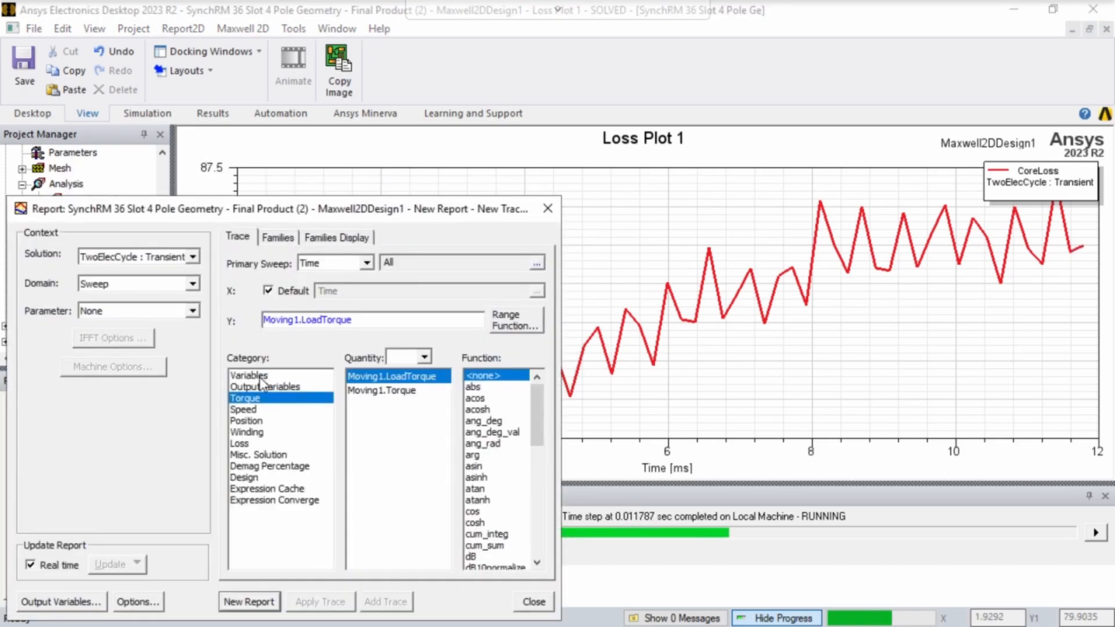
pyautogui.click(240, 444)
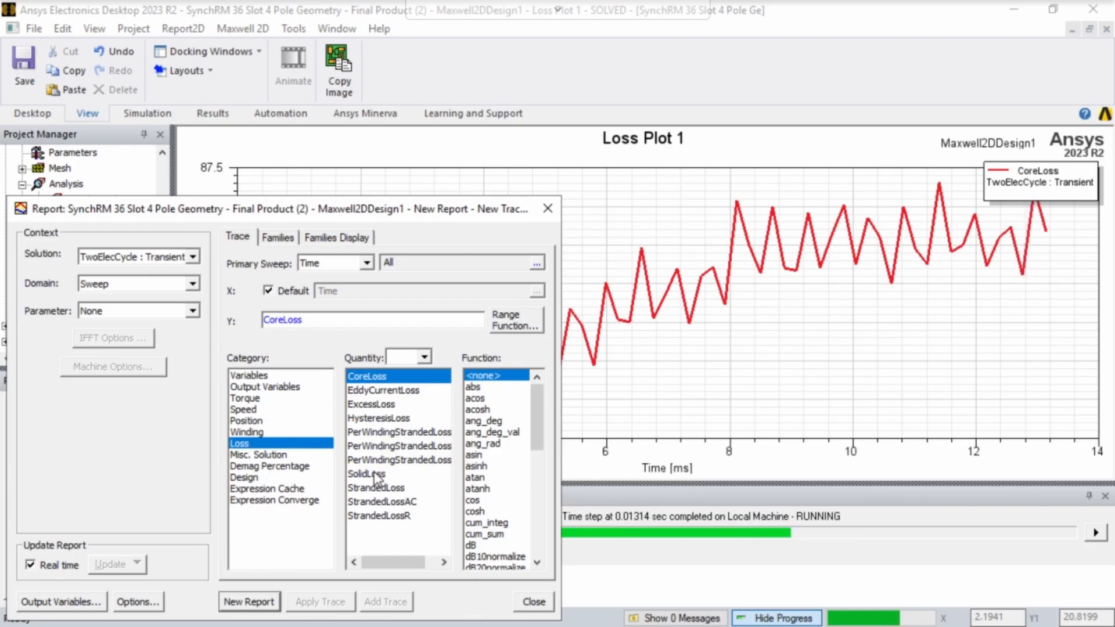
pyautogui.click(385, 489)
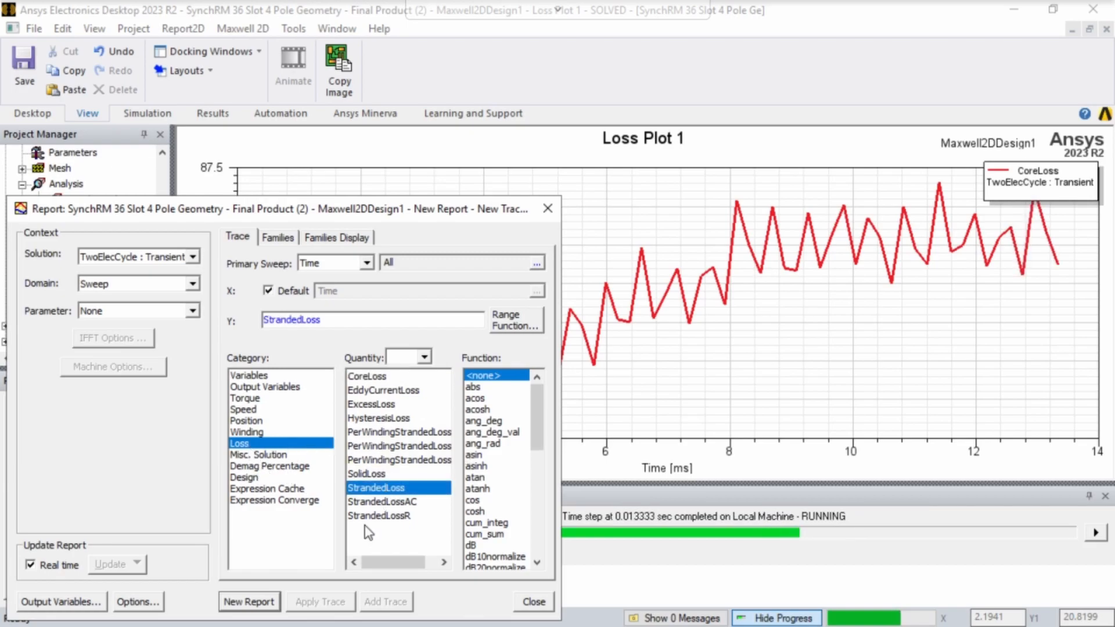
pyautogui.click(269, 604)
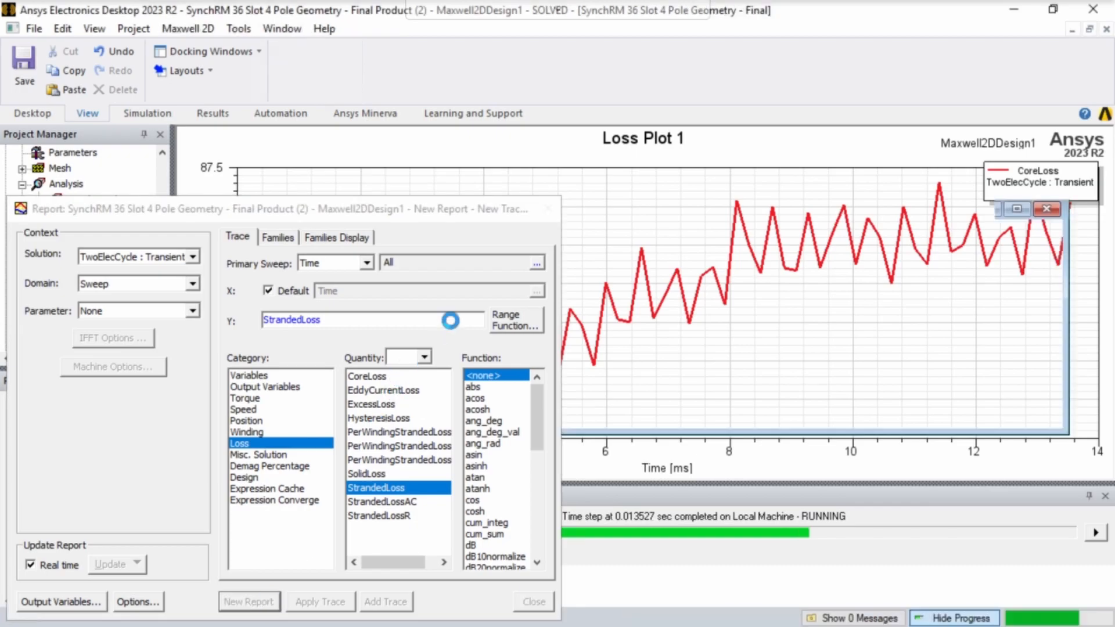
pyautogui.click(547, 209)
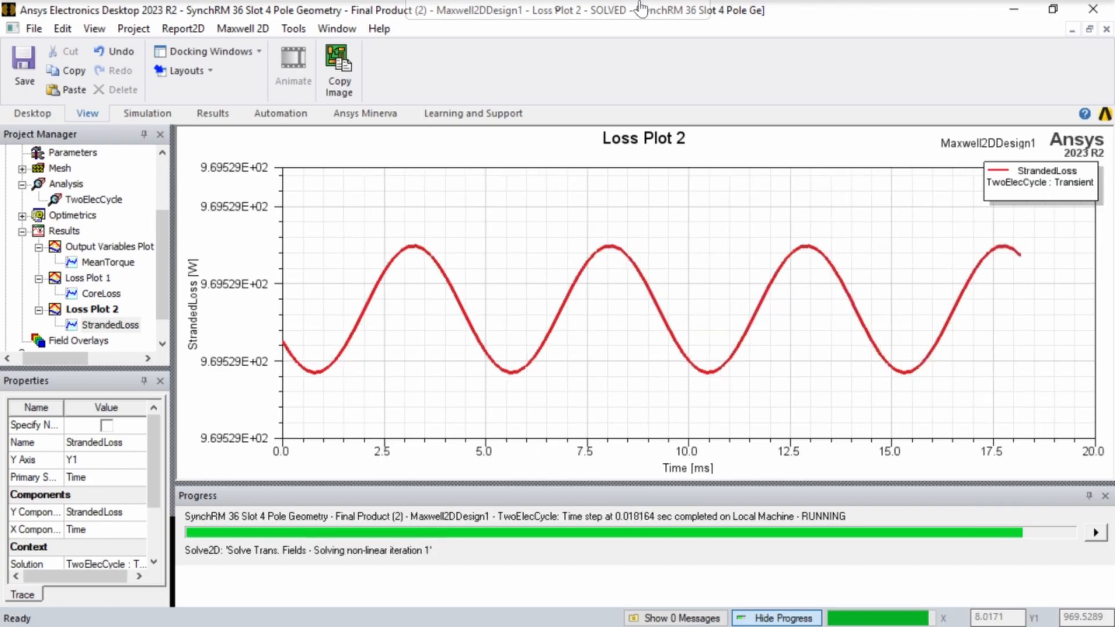
# Leave the full-screen session, search the web for comprogexpert in a new browser page and look over the ComProgExpert YouTube channel
pyautogui.click(551, 56)
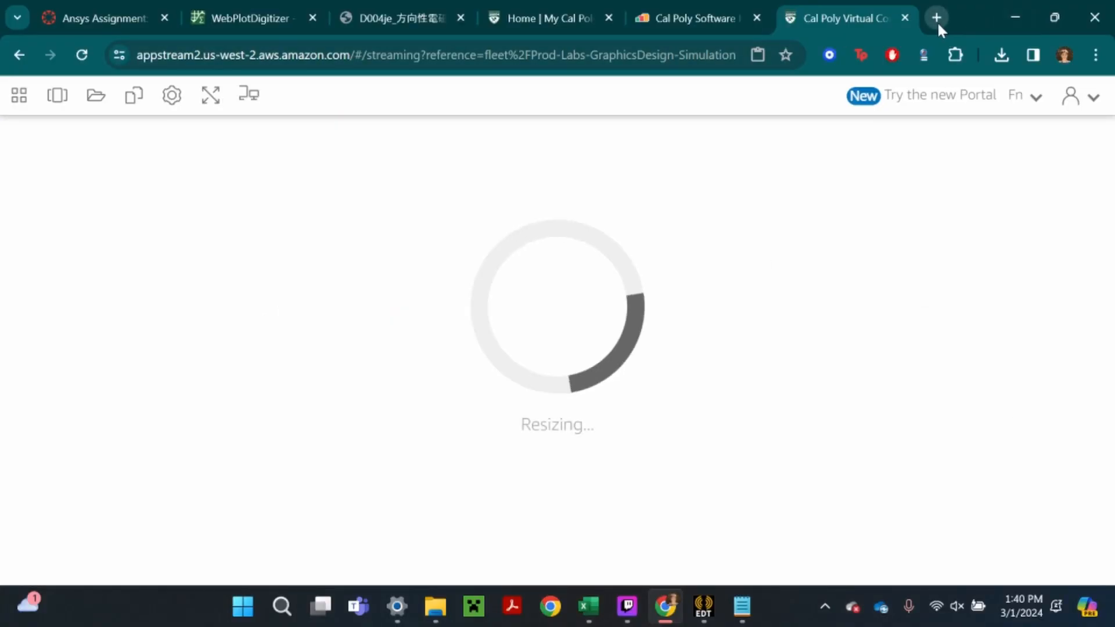
pyautogui.click(938, 26)
pyautogui.write('comproge')
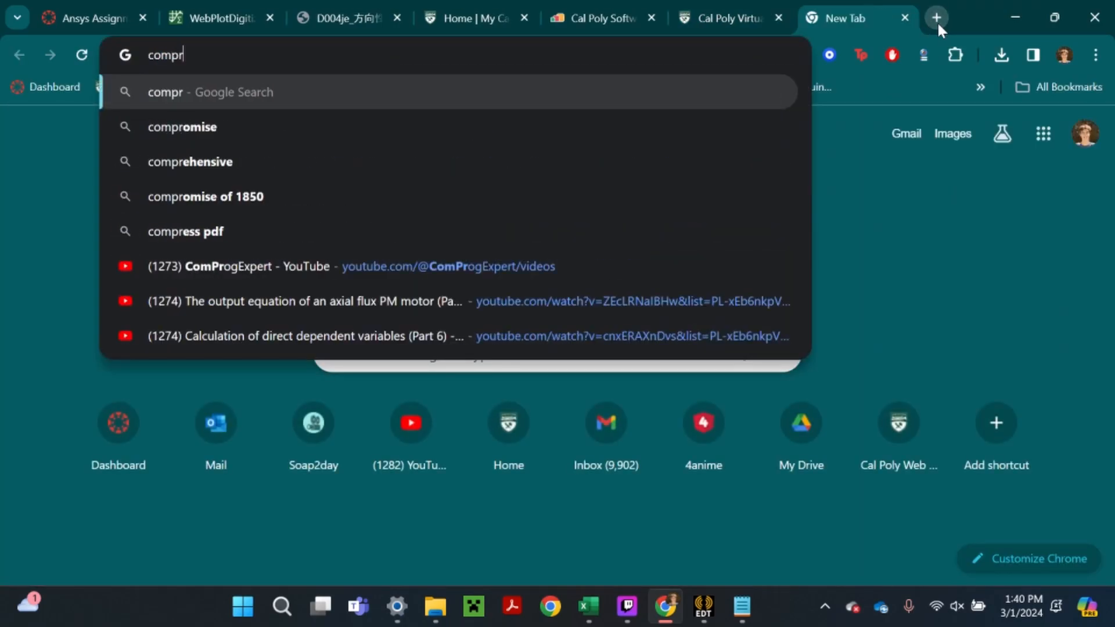
pyautogui.click(684, 127)
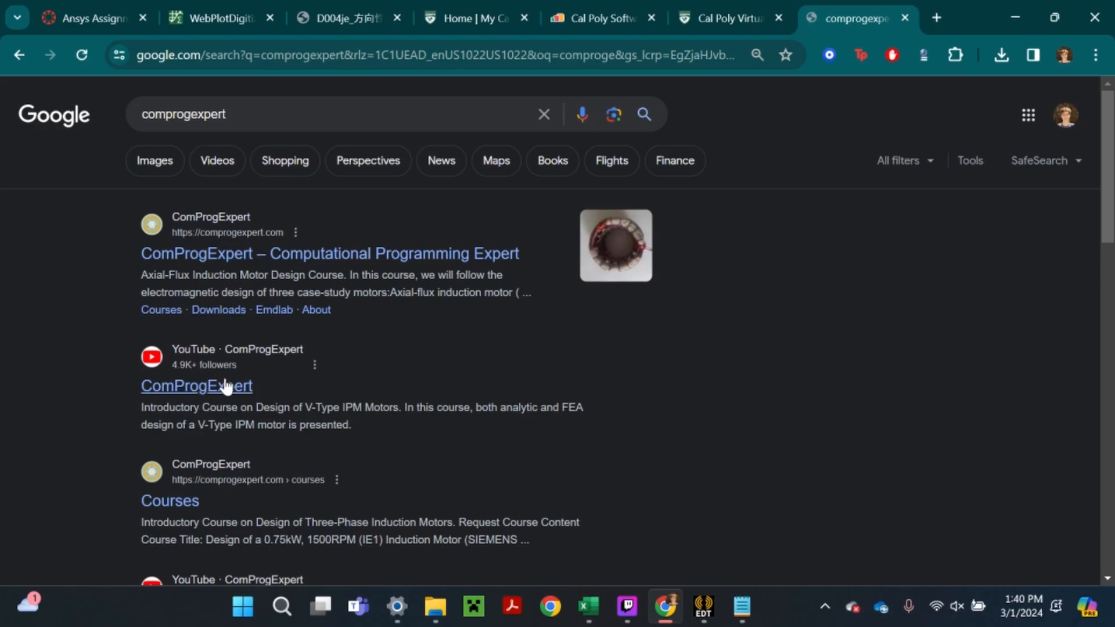
pyautogui.click(227, 384)
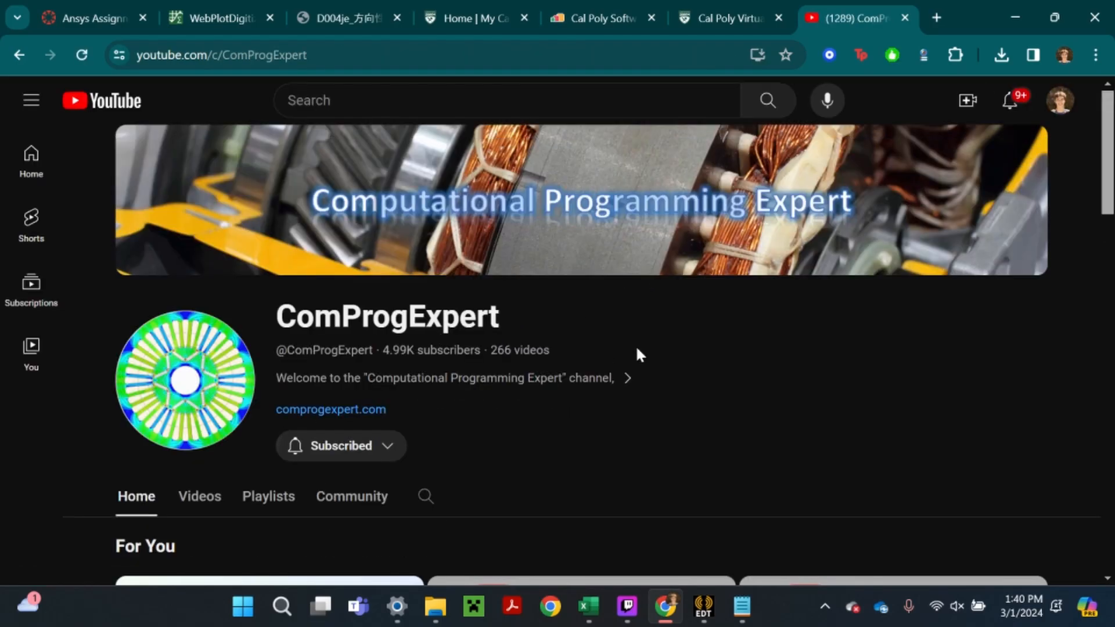
pyautogui.scroll(-3, 634, 345)
pyautogui.scroll(3, 604, 337)
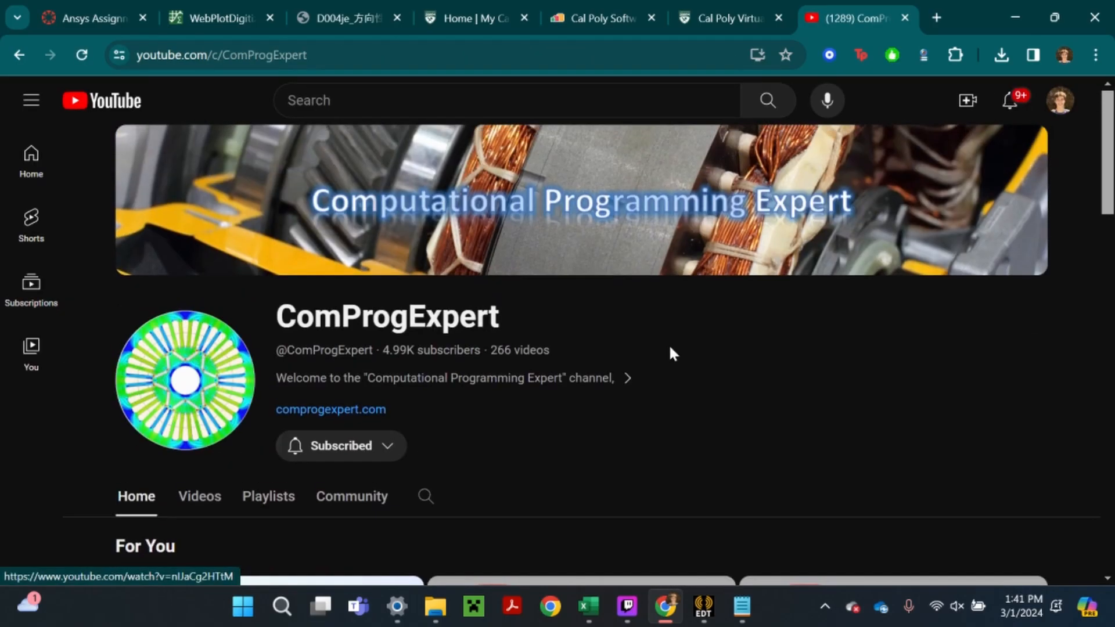
pyautogui.scroll(-1, 671, 352)
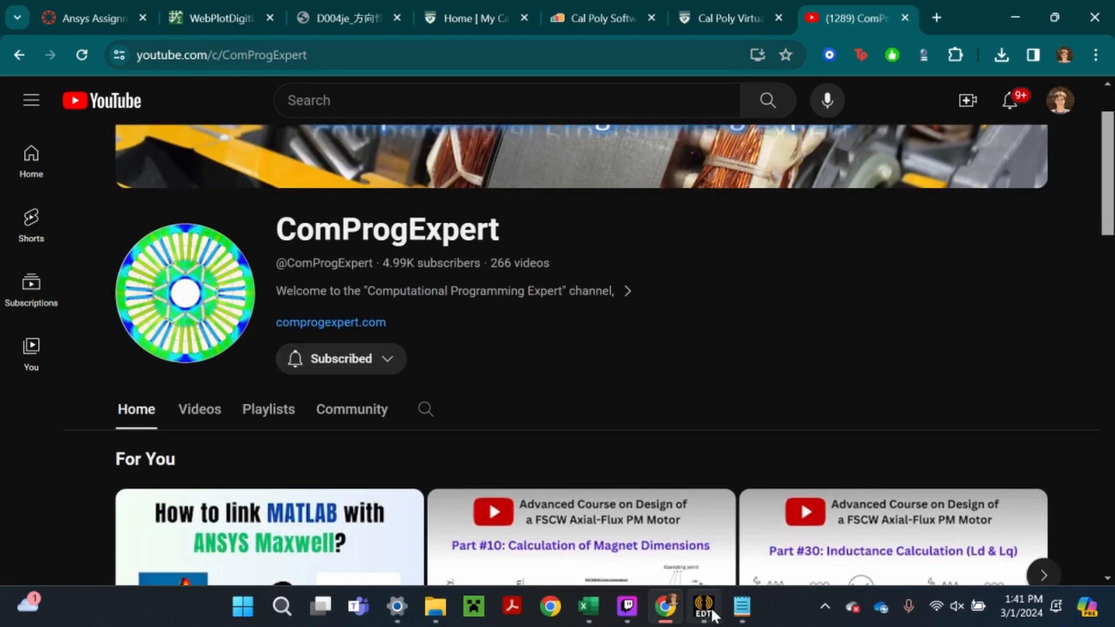
# Switch back to the virtual Ansys session in the browser and show it full screen
pyautogui.click(348, 9)
pyautogui.click(471, 9)
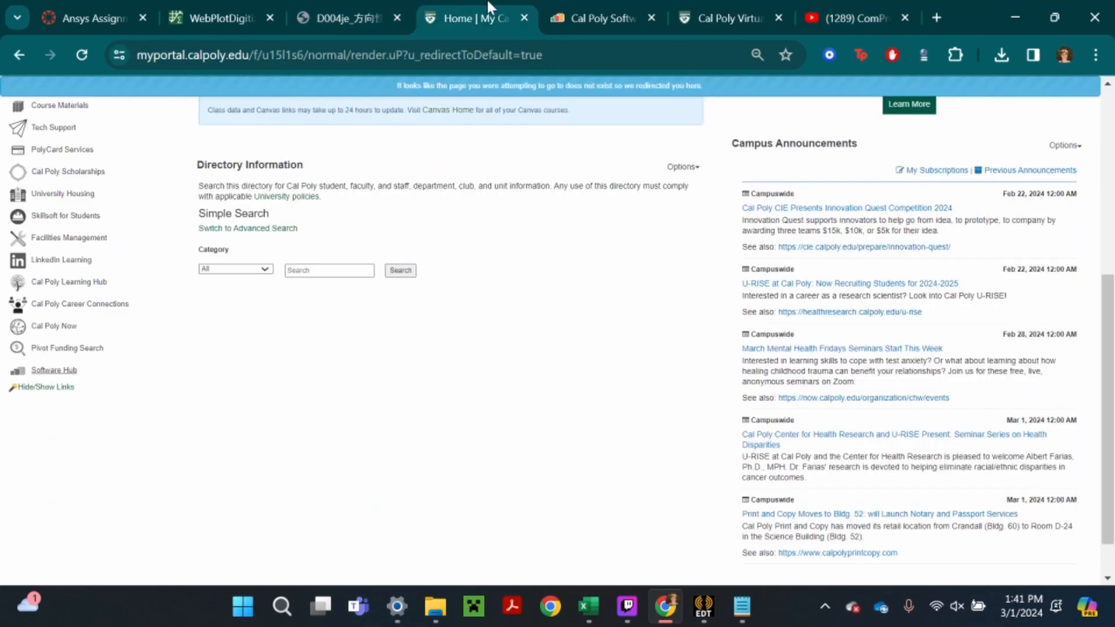
pyautogui.click(595, 8)
pyautogui.click(759, 3)
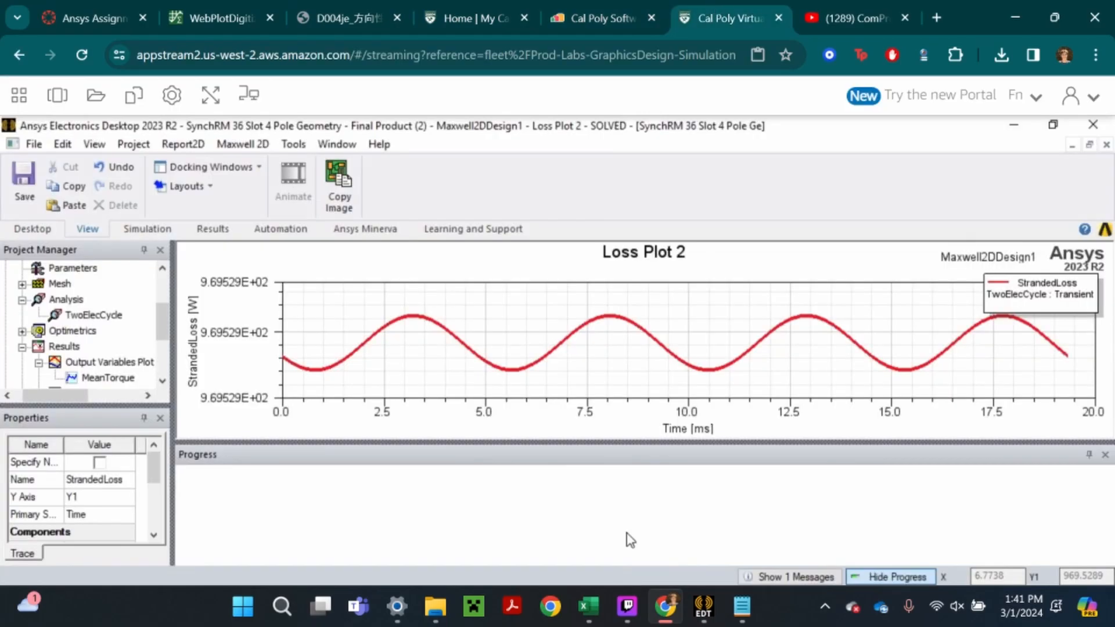
pyautogui.click(210, 94)
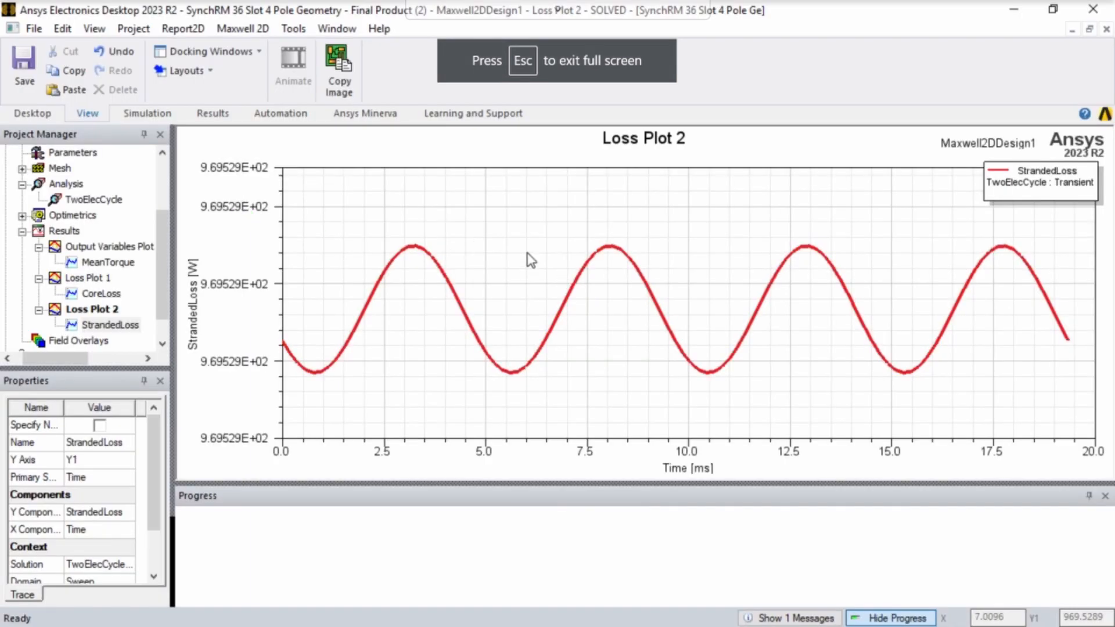
# Add the avg trace characteristic from the favorites to the StrandedLoss plot
pyautogui.rightClick(491, 238)
pyautogui.moveTo(540, 270)
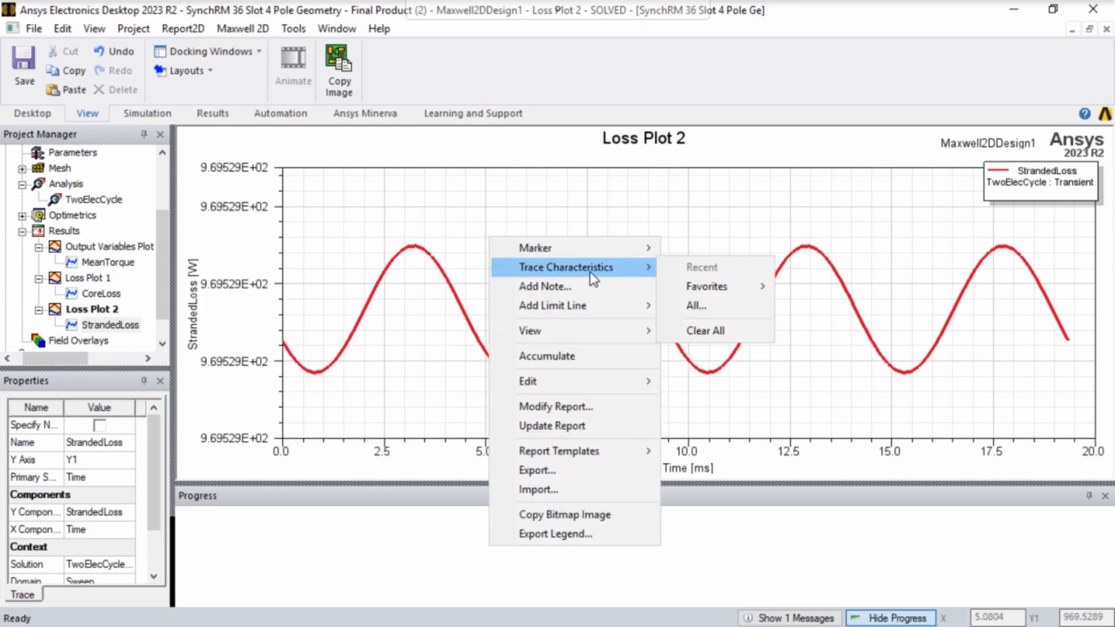
pyautogui.moveTo(722, 293)
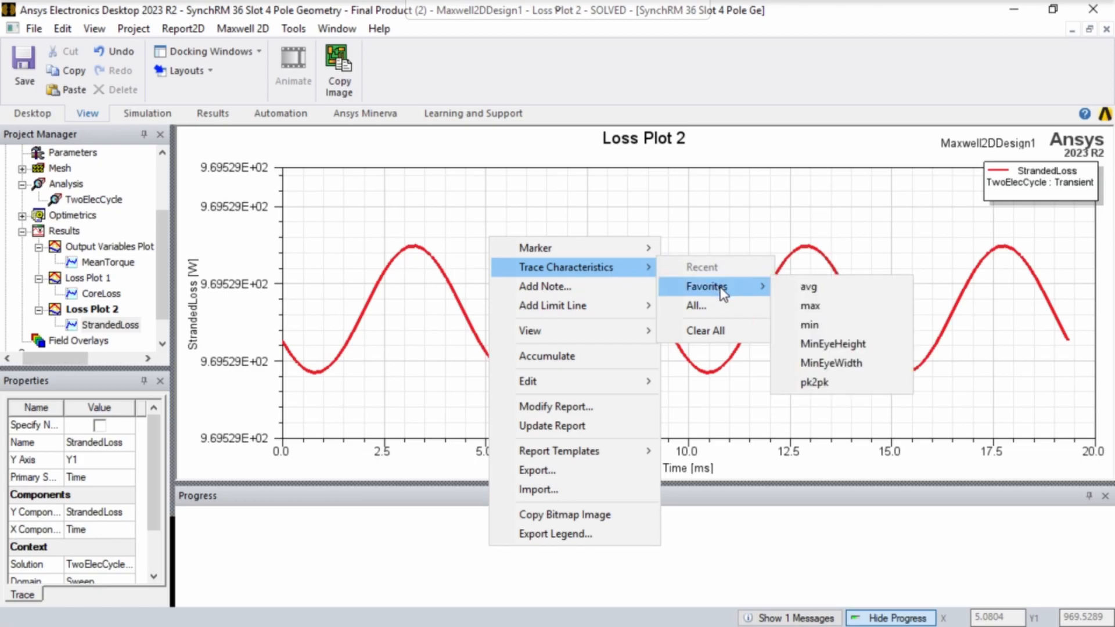
pyautogui.click(806, 288)
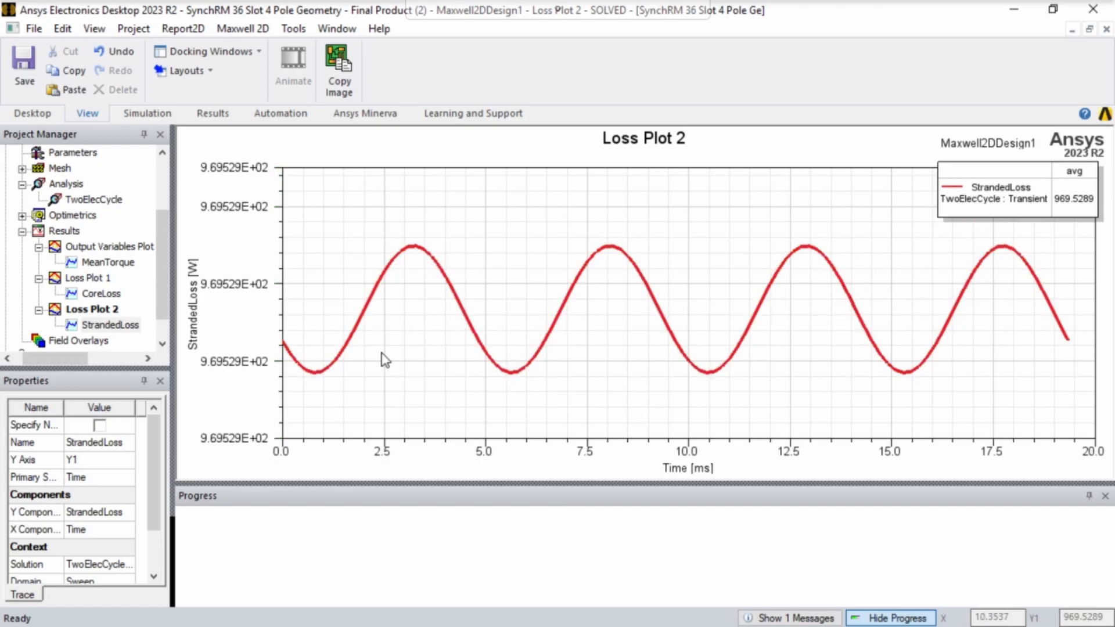
# Display the CoreLoss plot, Loss Plot 1, and leave the full-screen session
pyautogui.doubleClick(89, 279)
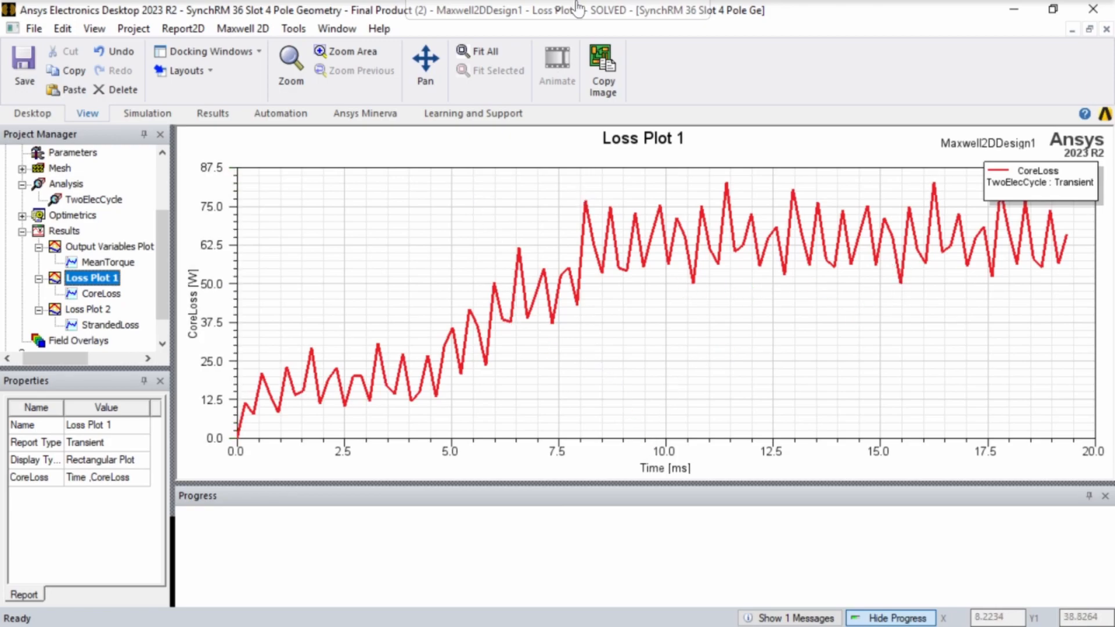
pyautogui.moveTo(566, 4)
pyautogui.click(558, 60)
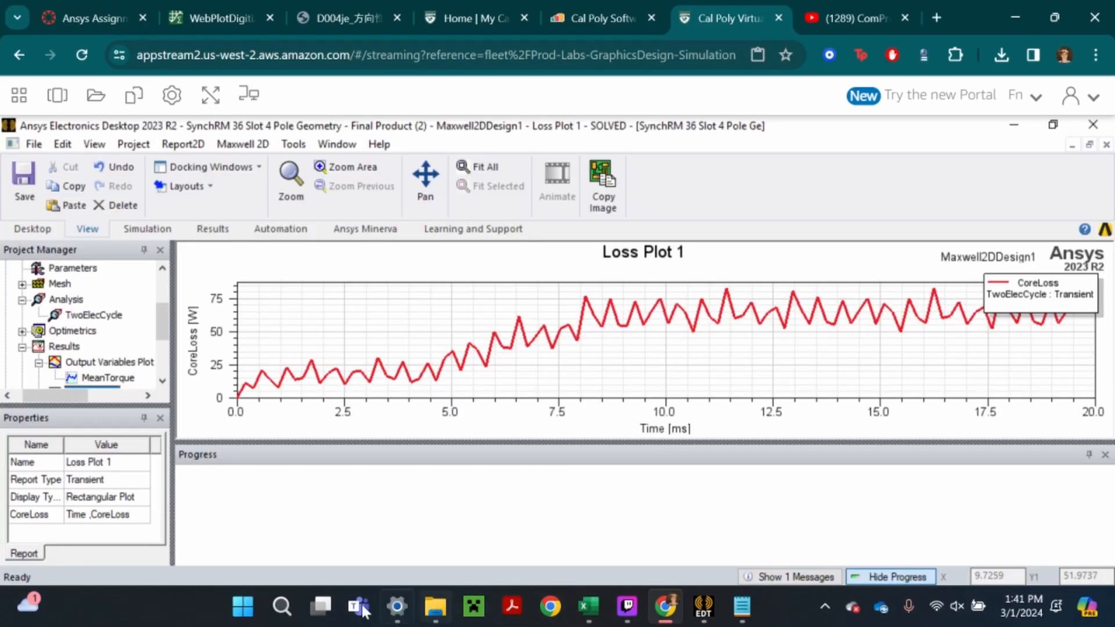
# Look up the electrical frequency in the local variables of Maxwell2DDesign1 and leave them without changes
pyautogui.scroll(3, 82, 346)
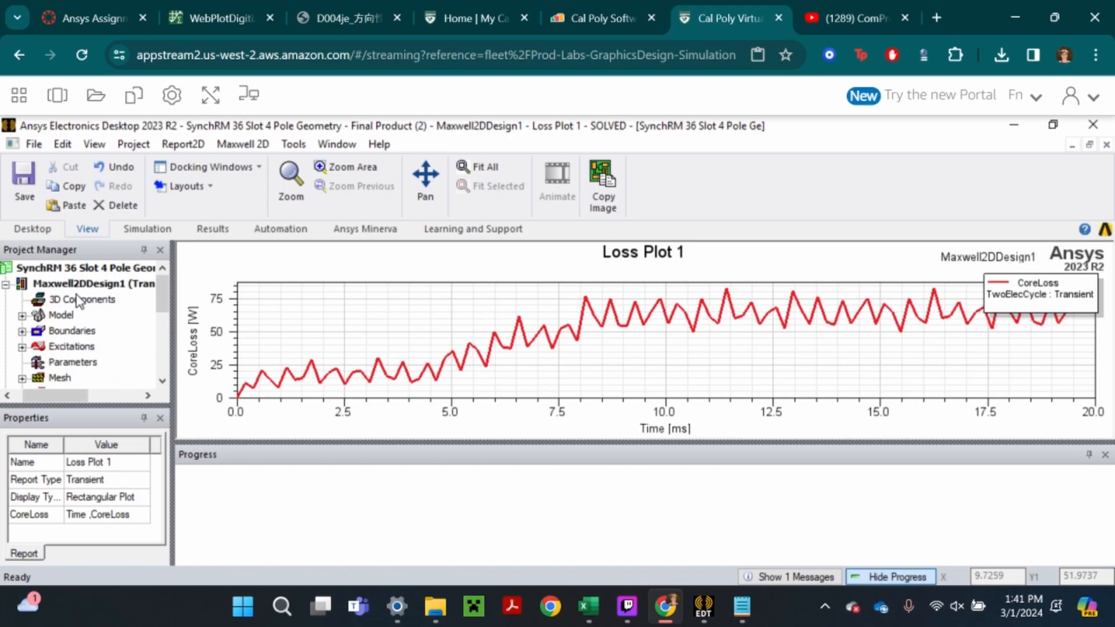
pyautogui.rightClick(80, 284)
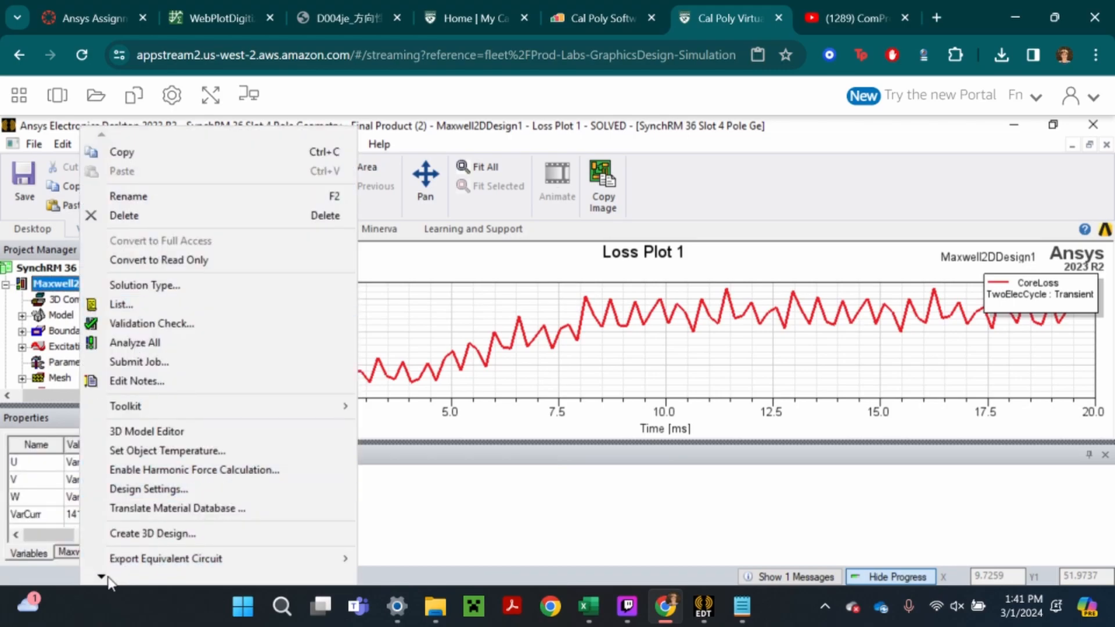
pyautogui.click(139, 557)
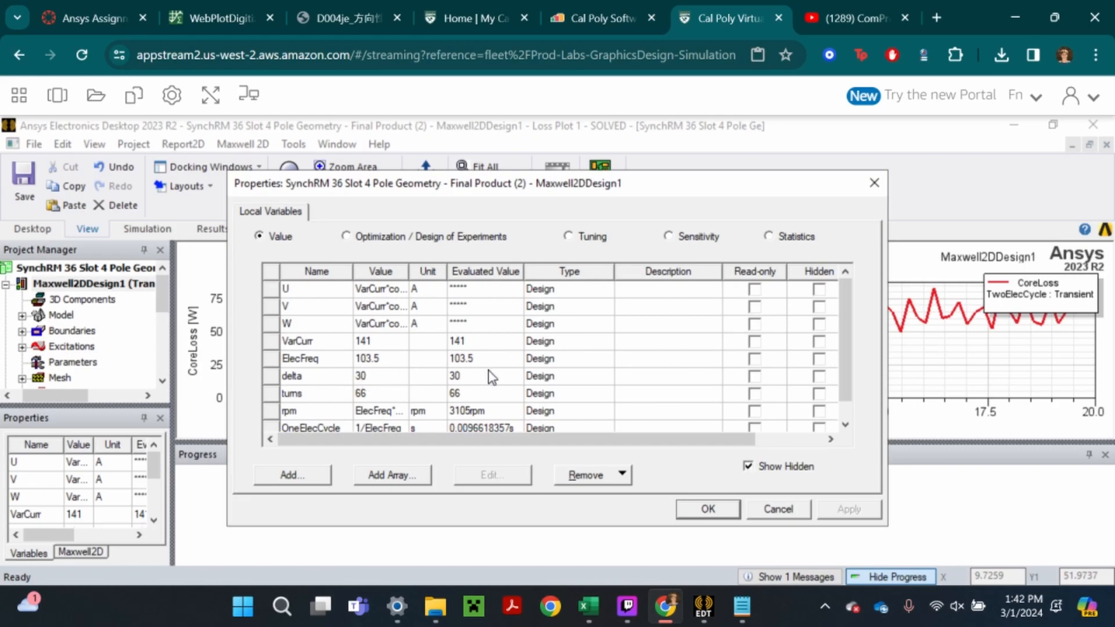
pyautogui.click(778, 509)
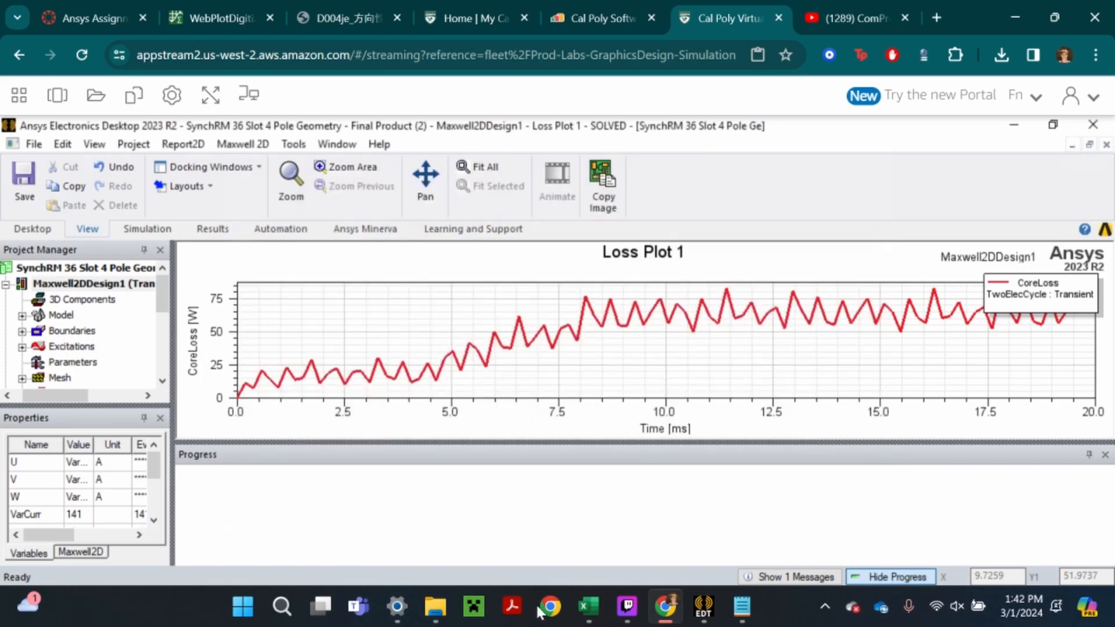
# Switch to Calculator and divide 1 by 103.5 to get the duration of one electrical cycle
pyautogui.click(243, 607)
pyautogui.write('ca')
pyautogui.click(364, 205)
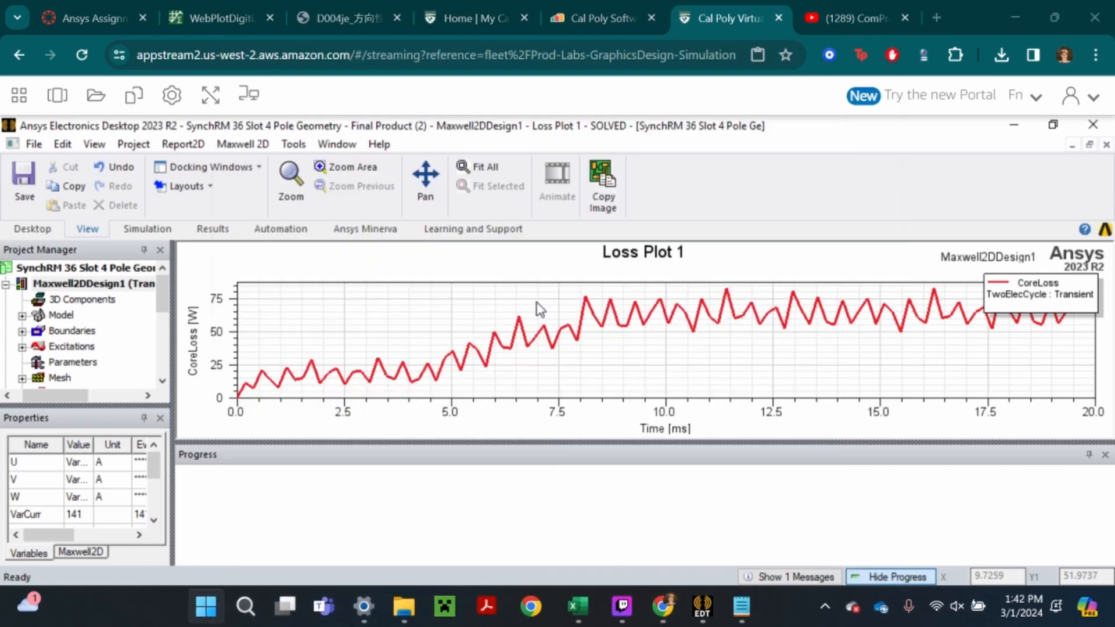
pyautogui.moveTo(744, 36); pyautogui.dragTo(591, 44)
pyautogui.click(540, 517)
pyautogui.click(778, 406)
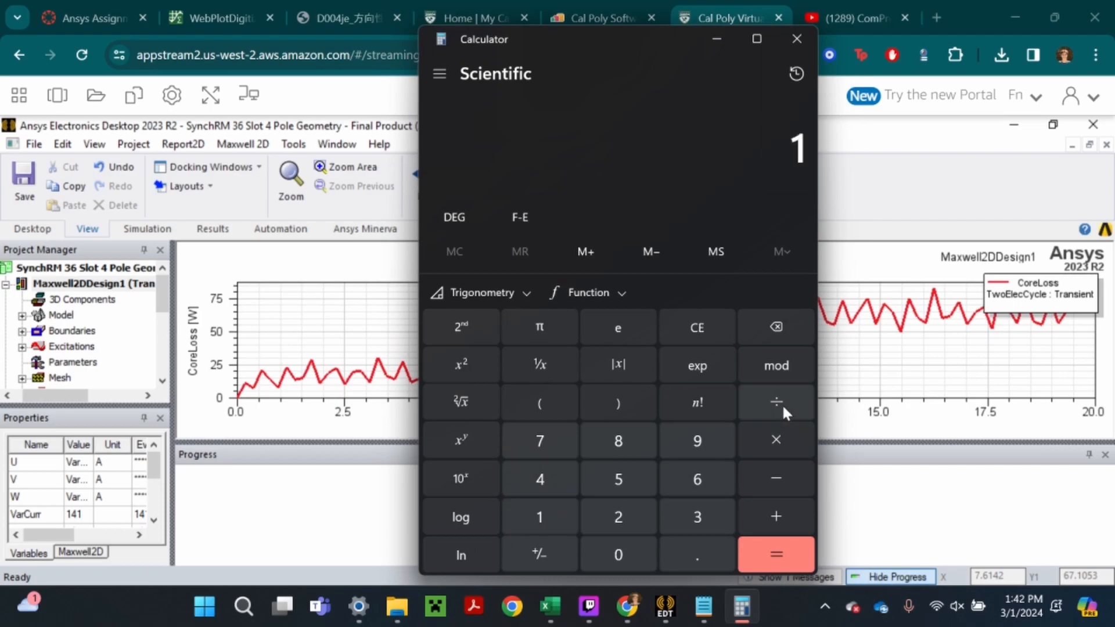
pyautogui.click(626, 557)
pyautogui.click(685, 518)
pyautogui.click(690, 553)
pyautogui.click(623, 473)
pyautogui.click(768, 541)
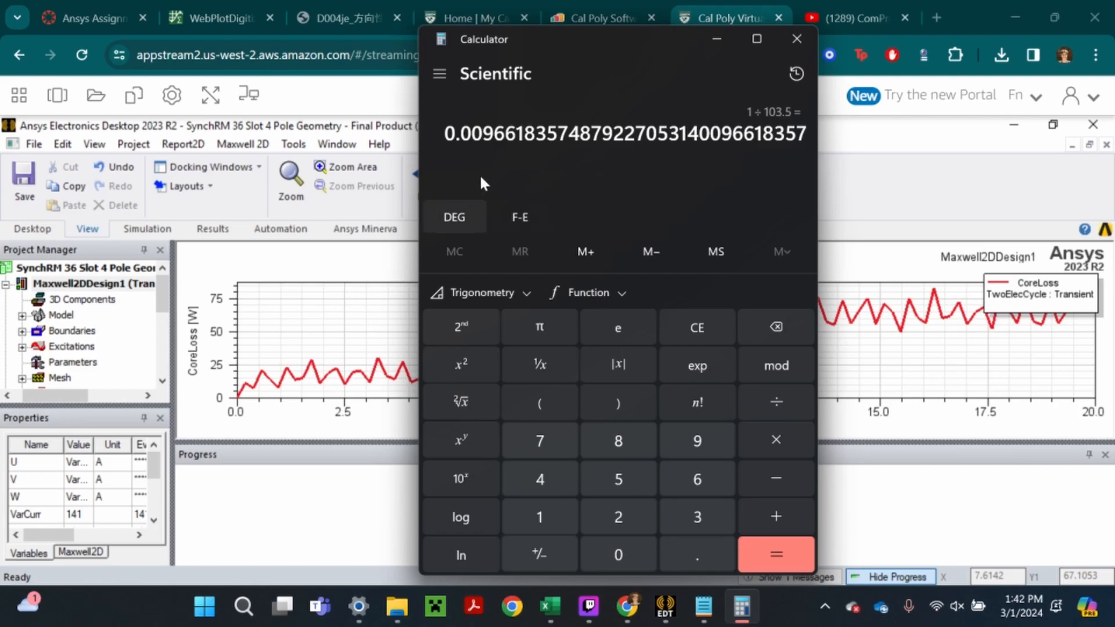
# Copy the leading digits 0.0096618 of the calculated result and close Calculator
pyautogui.moveTo(444, 134); pyautogui.dragTo(535, 134)
pyautogui.hotkey('ctrl', 'c')
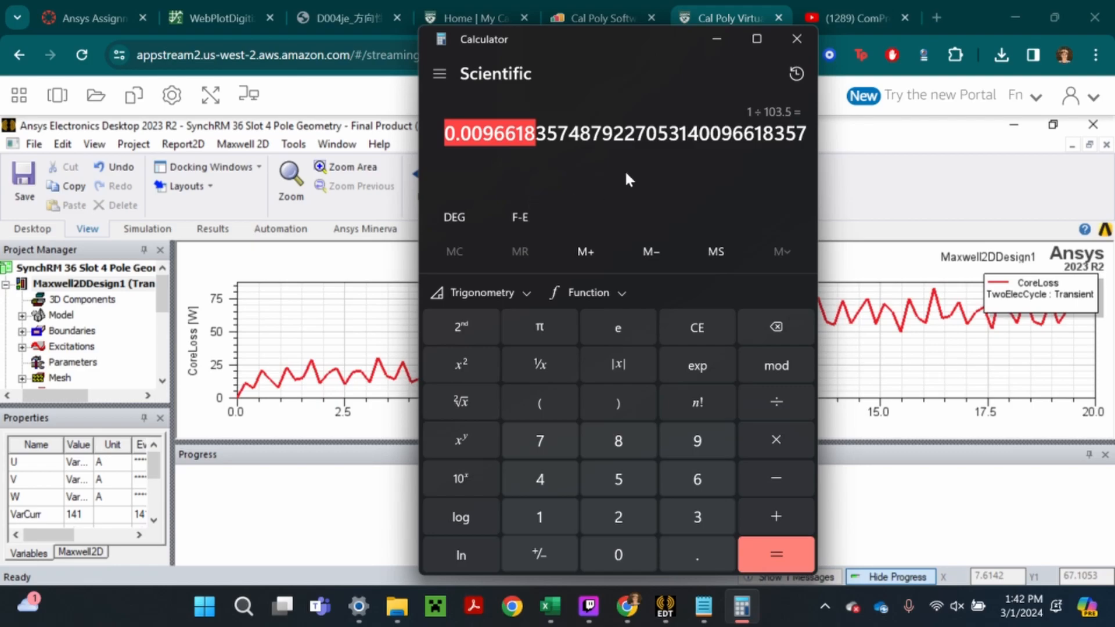
pyautogui.click(796, 39)
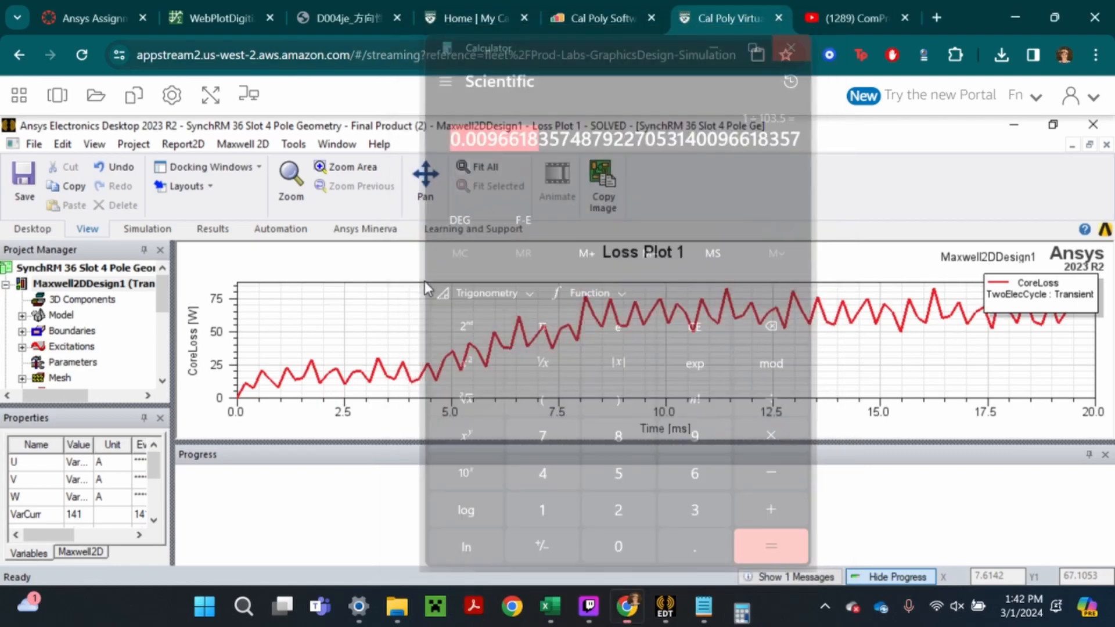
# Start a new rectangular transient report in the results with CoreLoss from the Loss category as its quantity
pyautogui.scroll(-2, 93, 346)
pyautogui.scroll(-1, 92, 346)
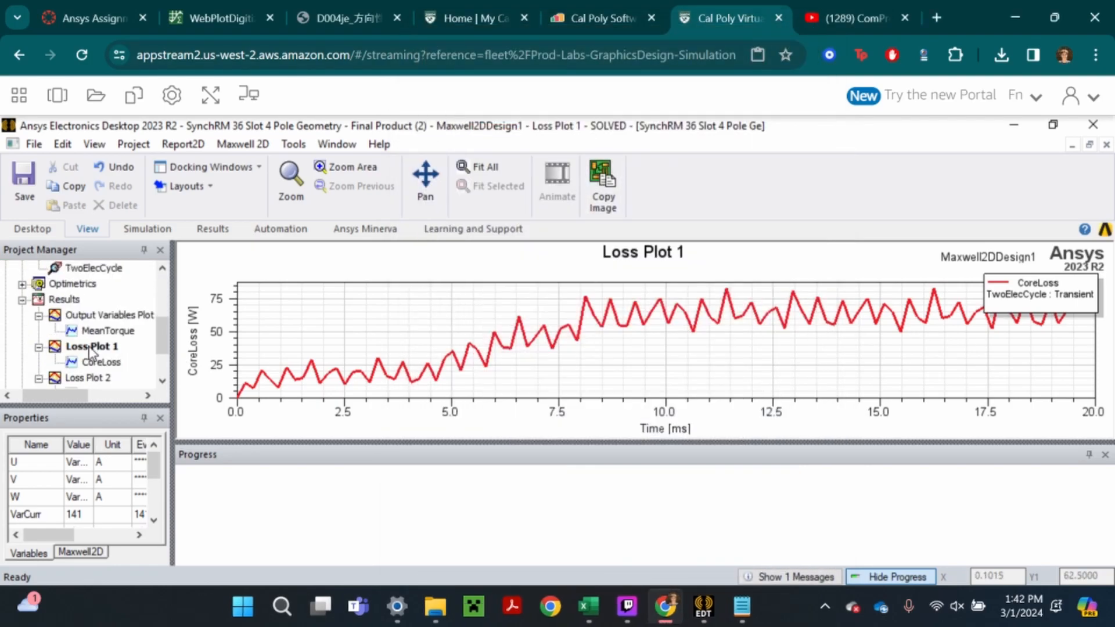
pyautogui.rightClick(70, 306)
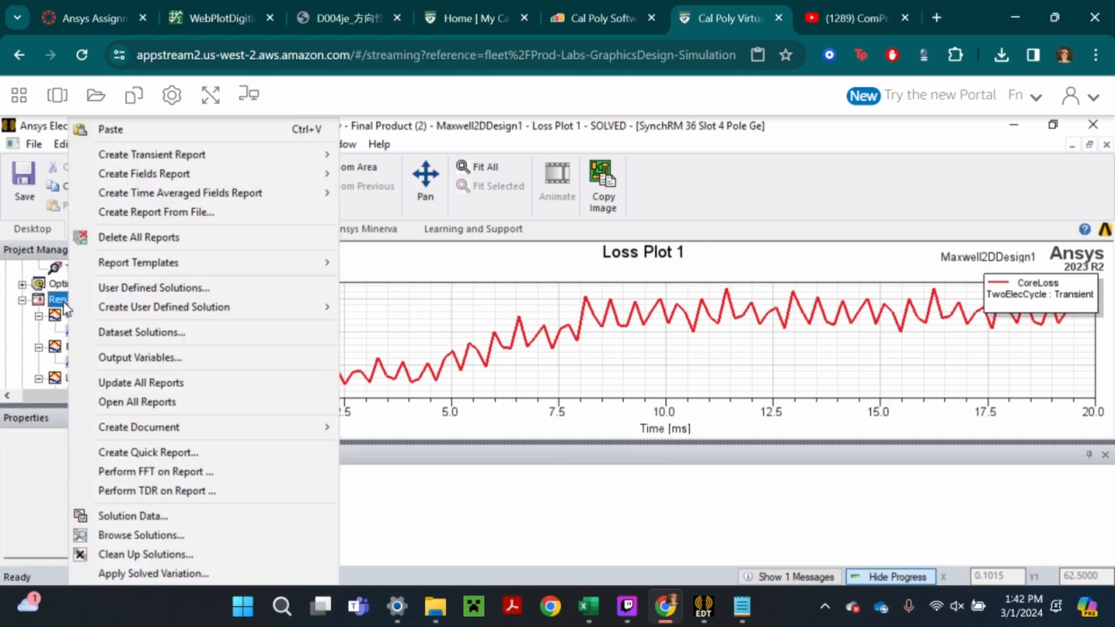
pyautogui.moveTo(249, 167)
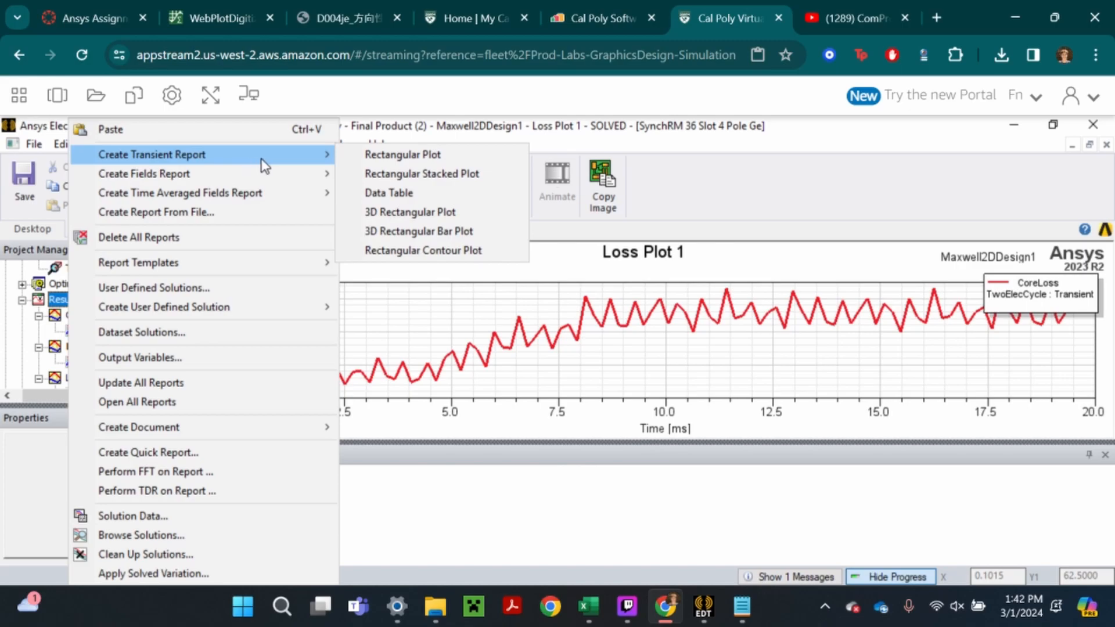
pyautogui.click(375, 154)
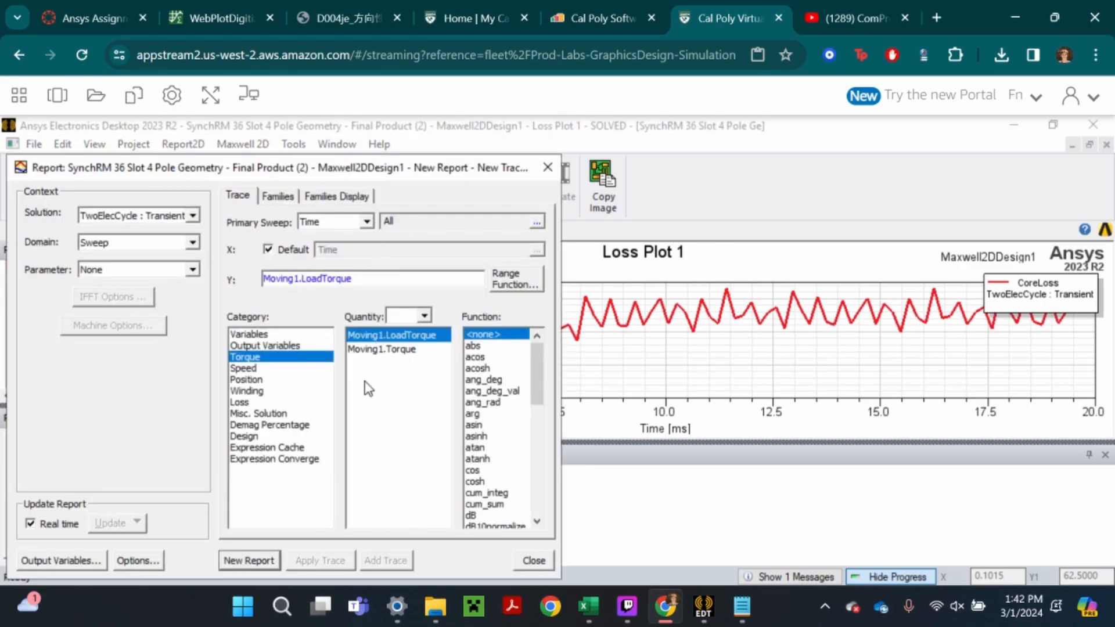
pyautogui.click(246, 402)
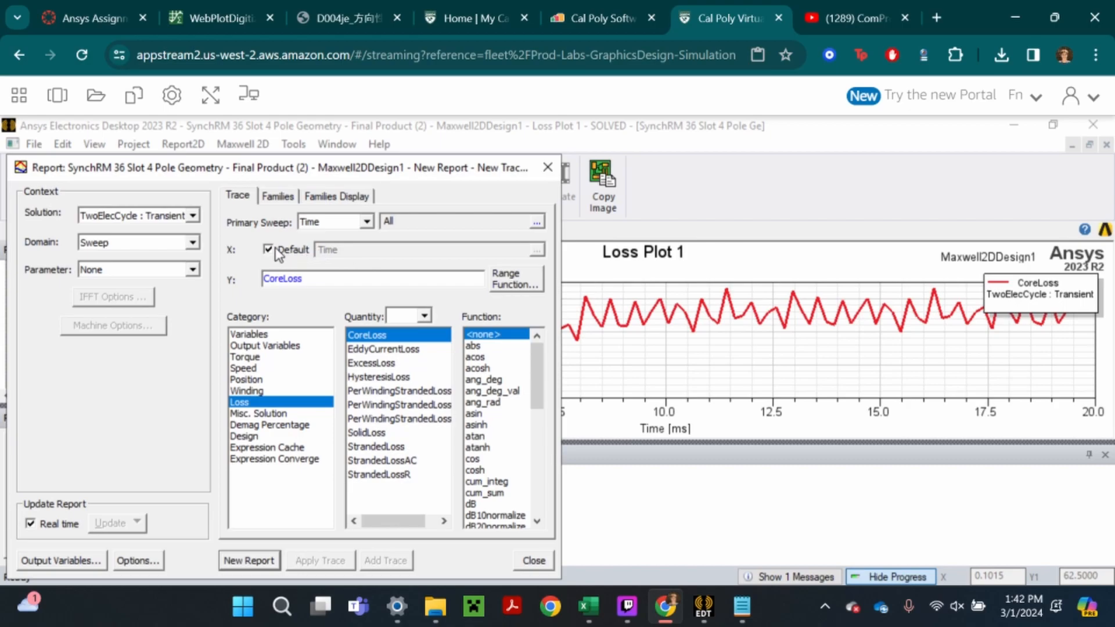
pyautogui.click(503, 285)
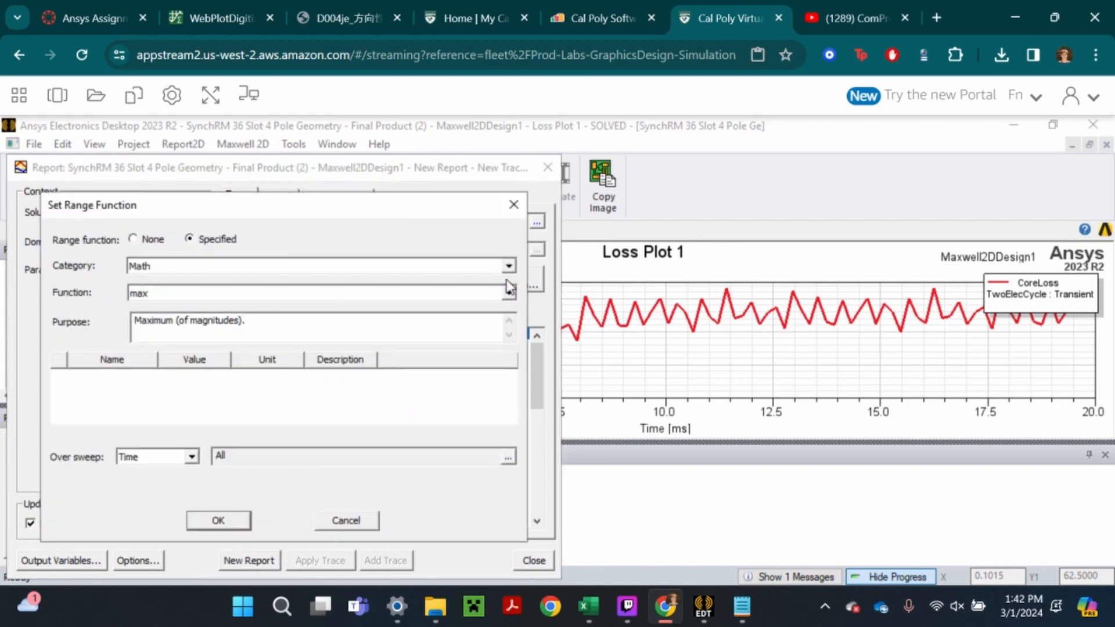
pyautogui.click(512, 205)
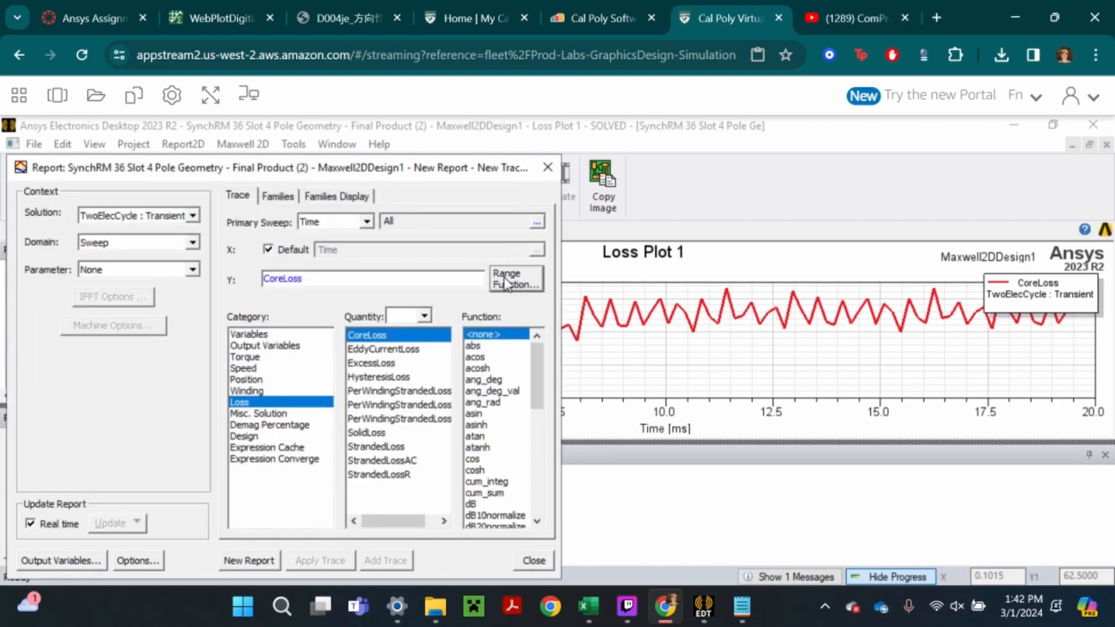
# Apply a range function to CoreLoss over the specified time range from 0.0096618 s to 0.019323671 s
pyautogui.click(514, 274)
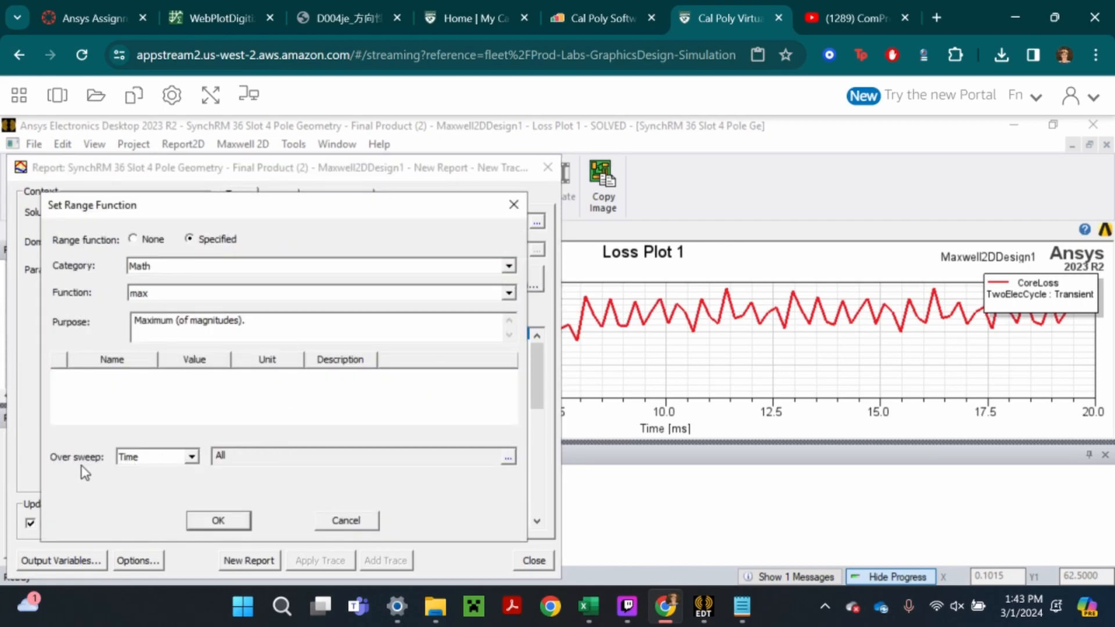
pyautogui.click(508, 460)
pyautogui.click(532, 467)
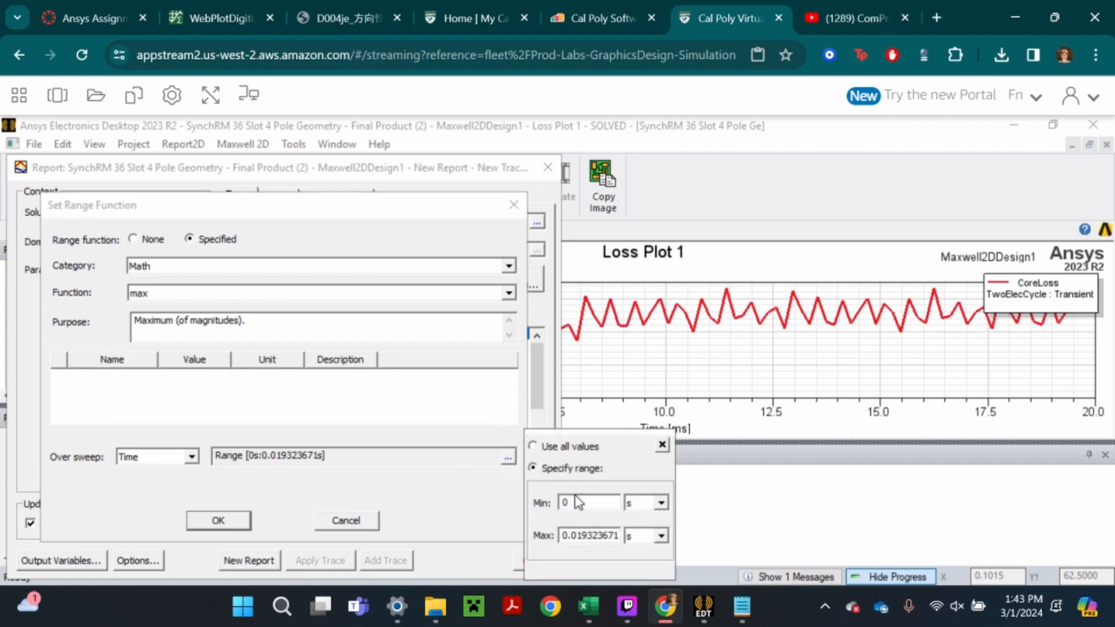
pyautogui.moveTo(560, 503); pyautogui.dragTo(588, 499)
pyautogui.hotkey('ctrl', 'v')
pyautogui.click(476, 507)
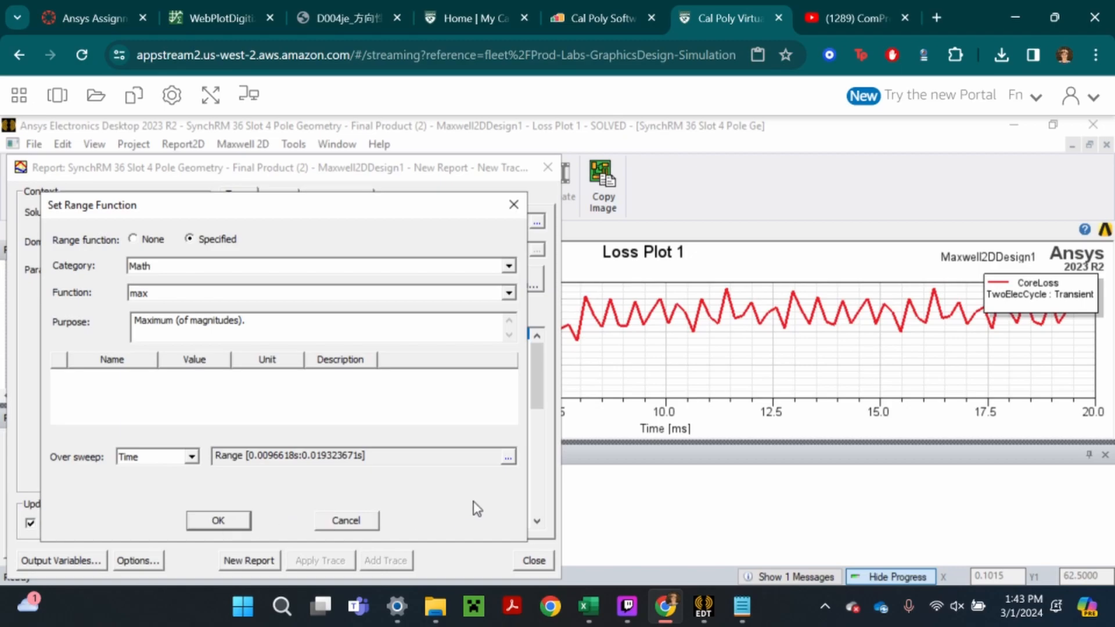
pyautogui.click(229, 522)
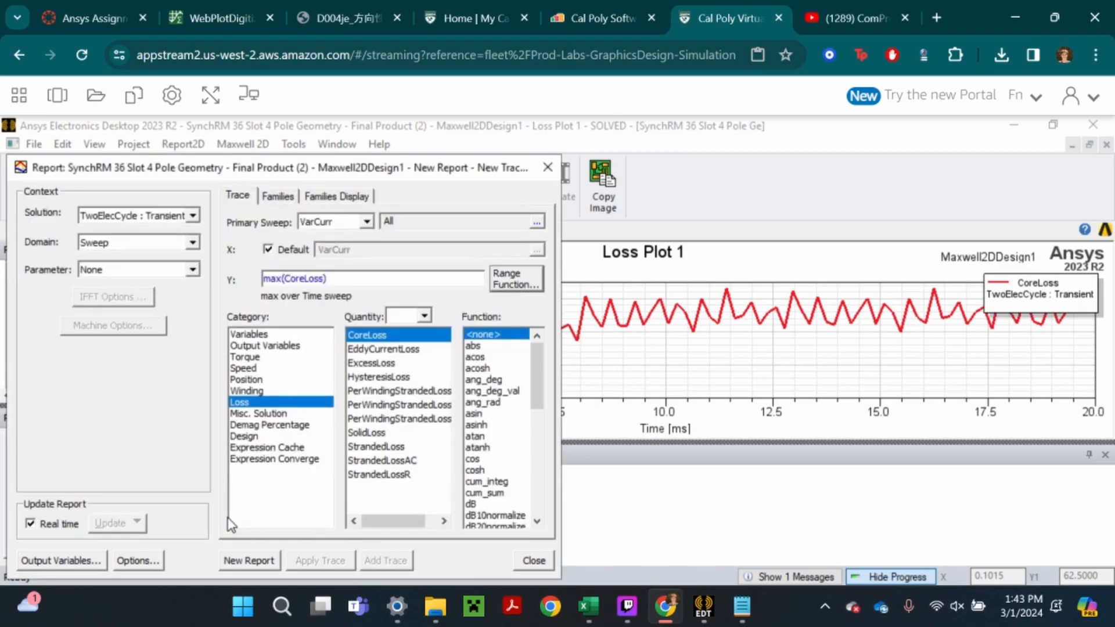
# Change the Y expression to mean(CoreLoss), create the new report and close the report dialog
pyautogui.click(282, 278)
pyautogui.press('BackSpace')
pyautogui.press('BackSpace')
pyautogui.press('BackSpace')
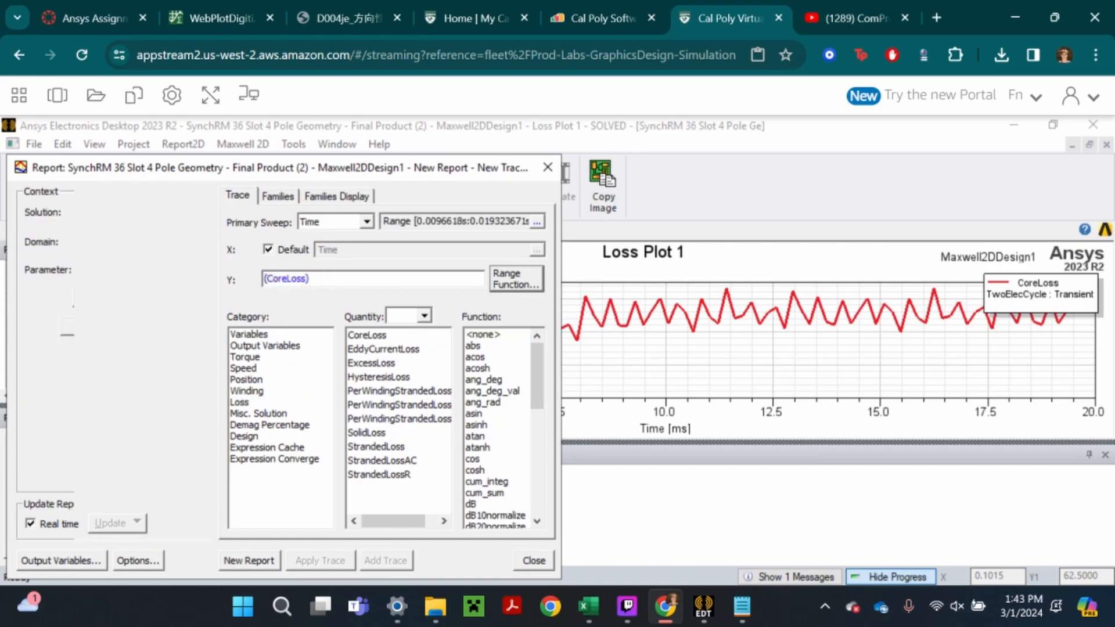
pyautogui.write('mean')
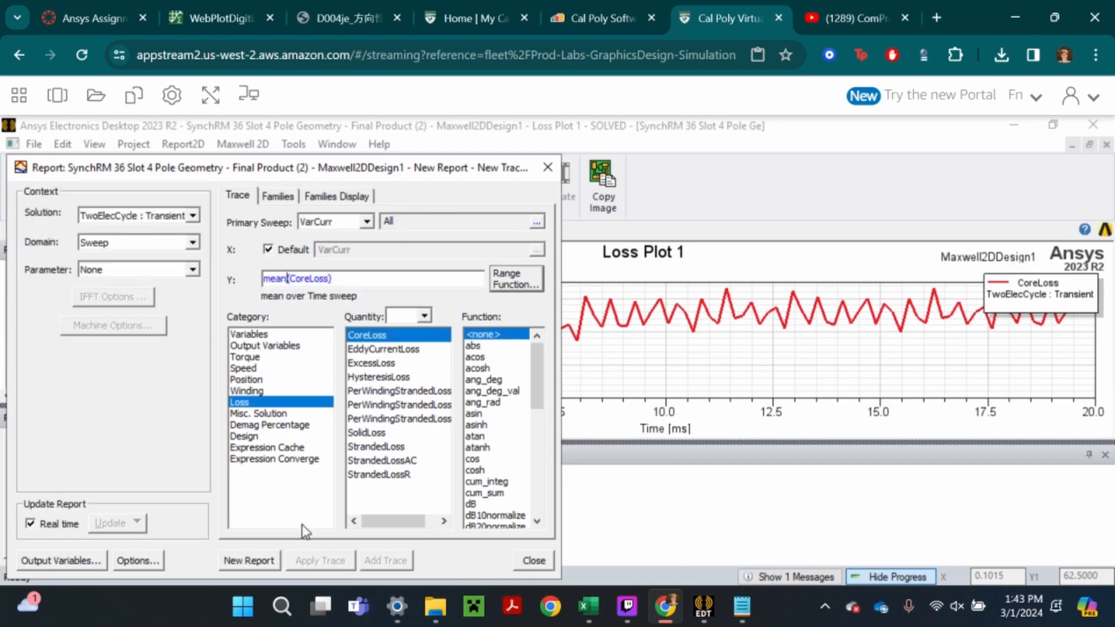
pyautogui.click(256, 562)
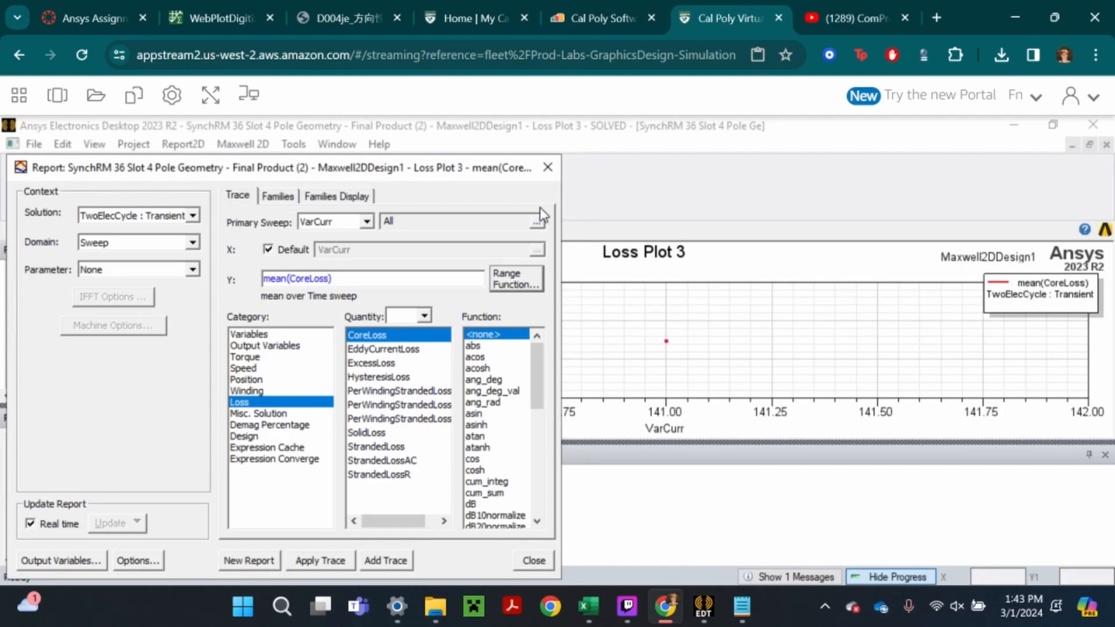
pyautogui.click(547, 167)
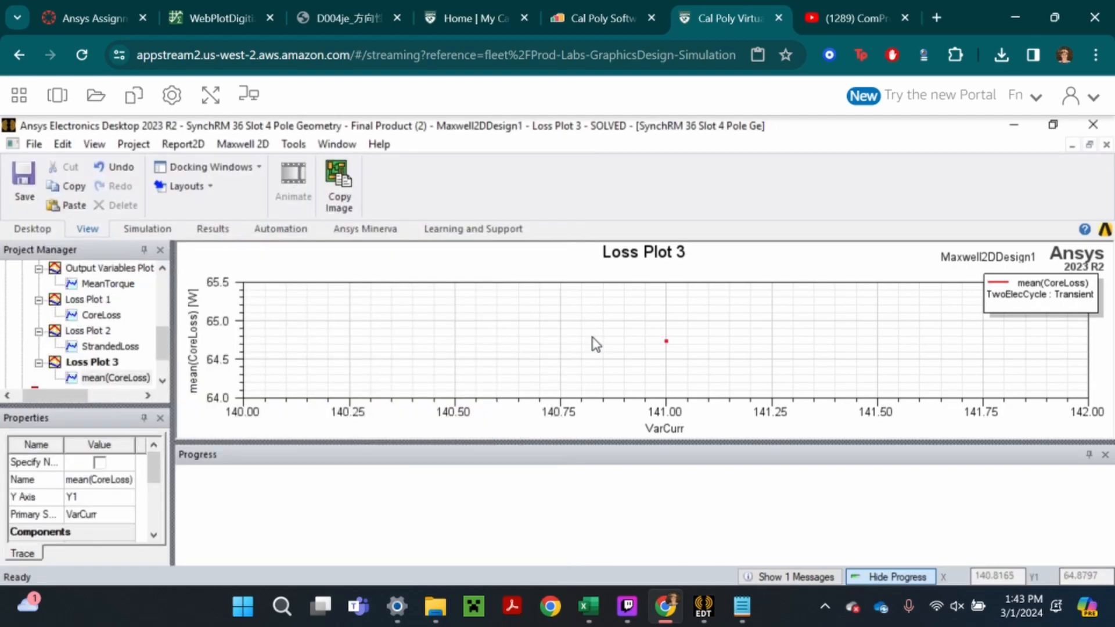
# Place a marker on the single mean(CoreLoss) data point at VarCurr 141 in Loss Plot 3
pyautogui.rightClick(592, 342)
pyautogui.moveTo(618, 290)
pyautogui.click(801, 149)
pyautogui.click(666, 341)
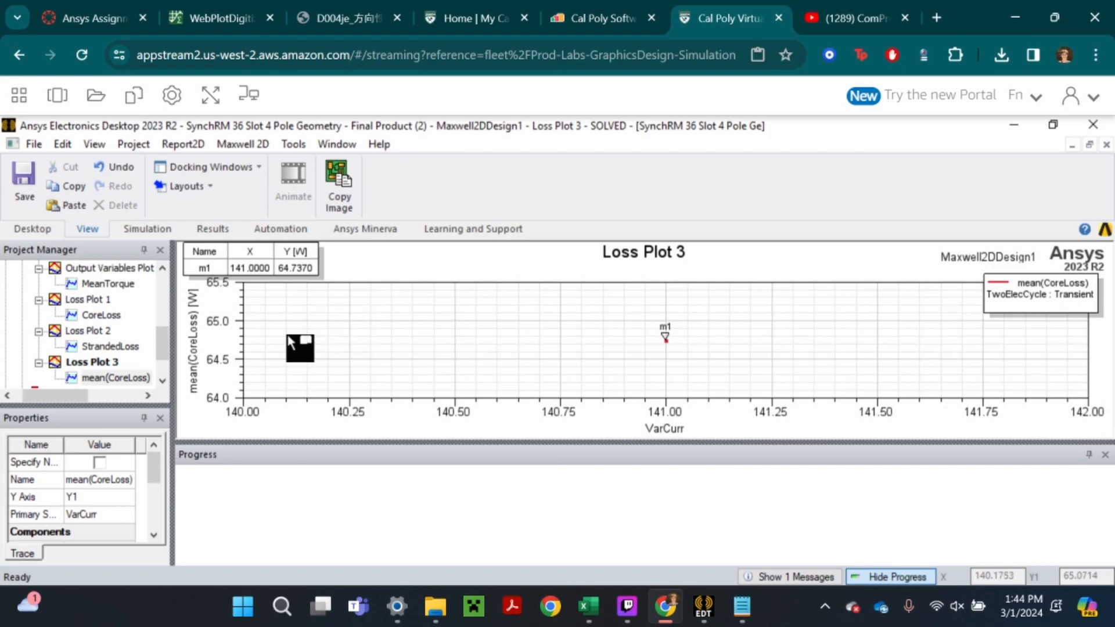
# Review the StrandedLoss curve in Loss Plot 2 and the mean(CoreLoss) marker in Loss Plot 3, and open the Calculator app
pyautogui.doubleClick(93, 330)
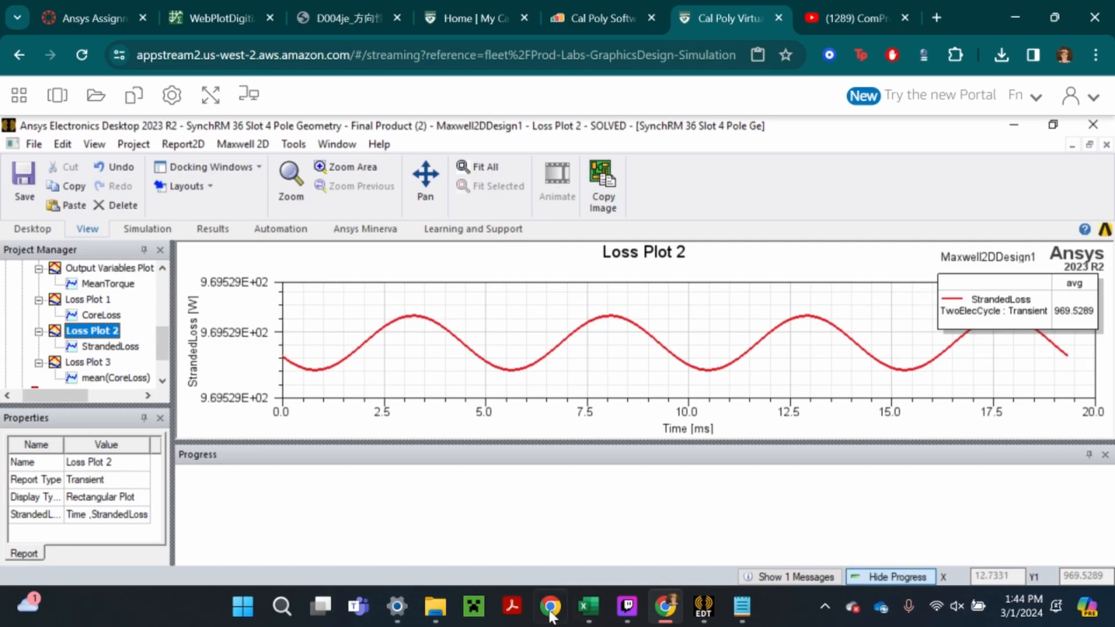
pyautogui.click(93, 363)
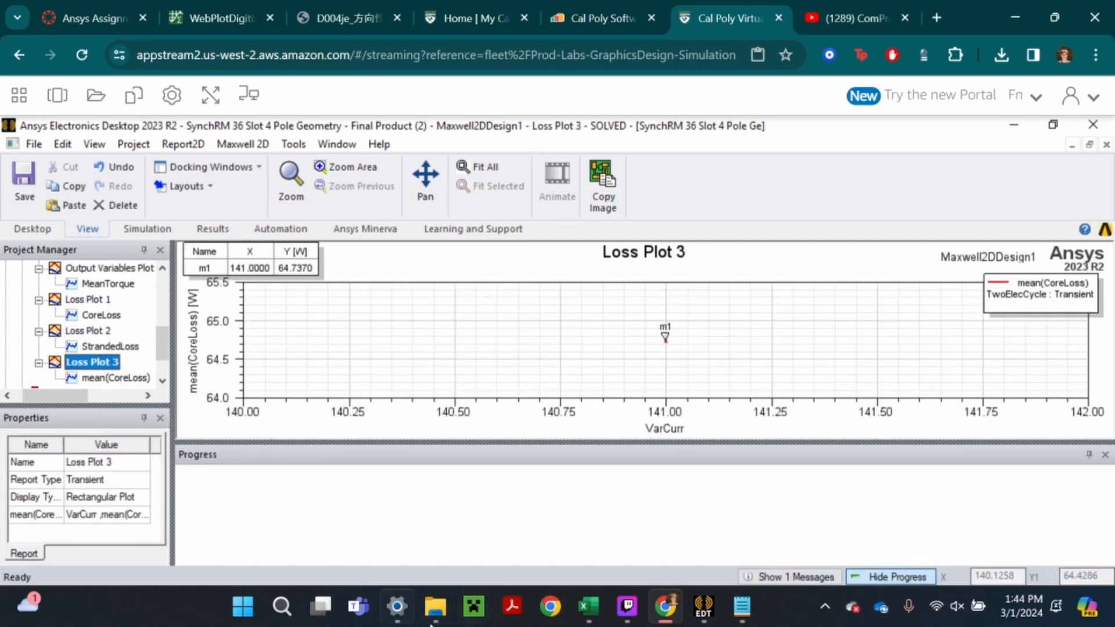
pyautogui.click(243, 606)
pyautogui.write('ca')
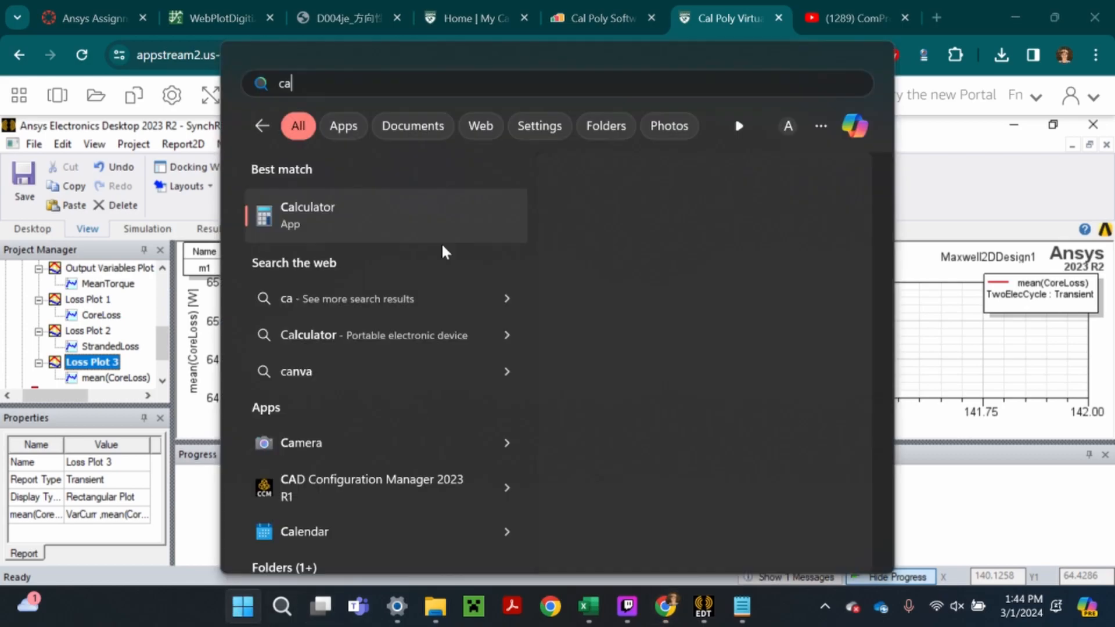
pyautogui.click(365, 209)
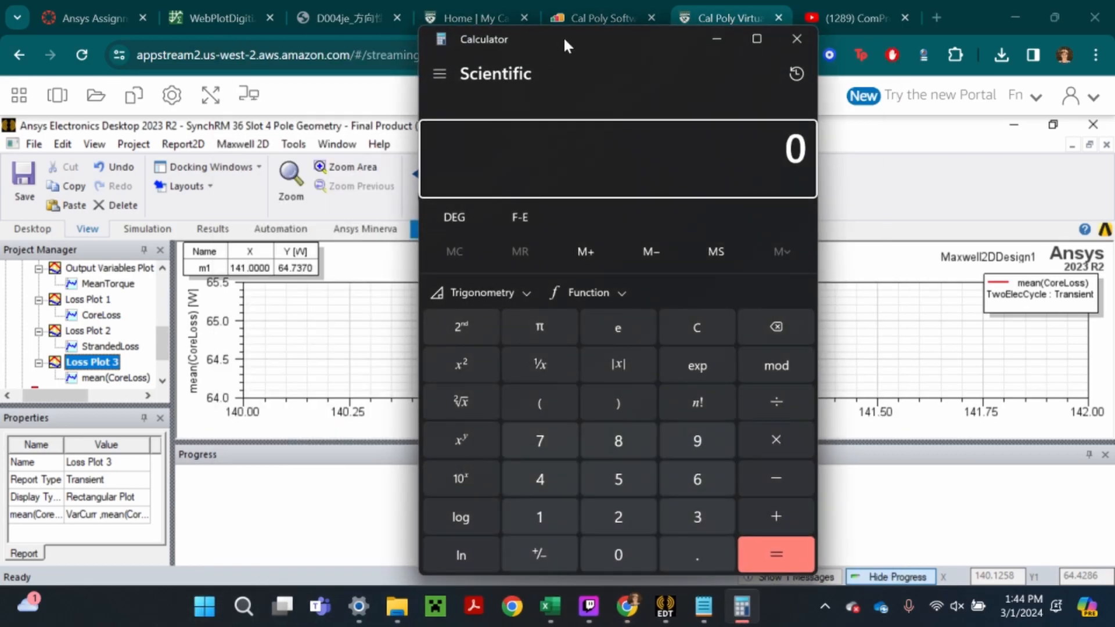
# Calculate the total loss by adding the rounded stranded and core losses, 970 + 65
pyautogui.moveTo(631, 51); pyautogui.dragTo(680, 59)
pyautogui.click(812, 457)
pyautogui.click(663, 461)
pyautogui.click(731, 563)
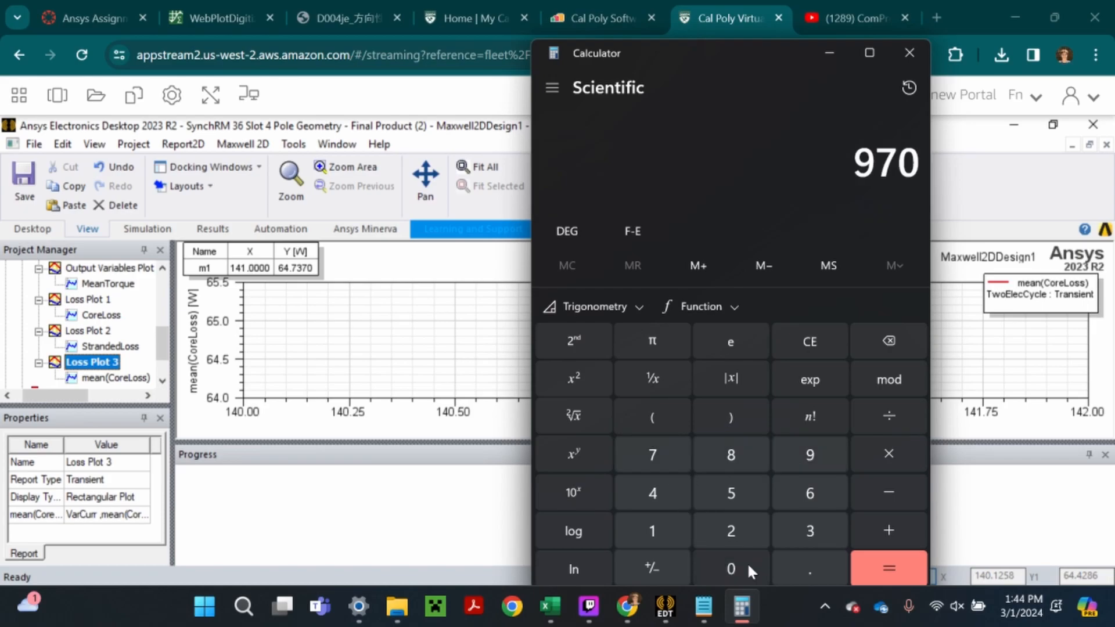
pyautogui.click(896, 533)
pyautogui.click(809, 493)
pyautogui.click(731, 493)
pyautogui.click(902, 568)
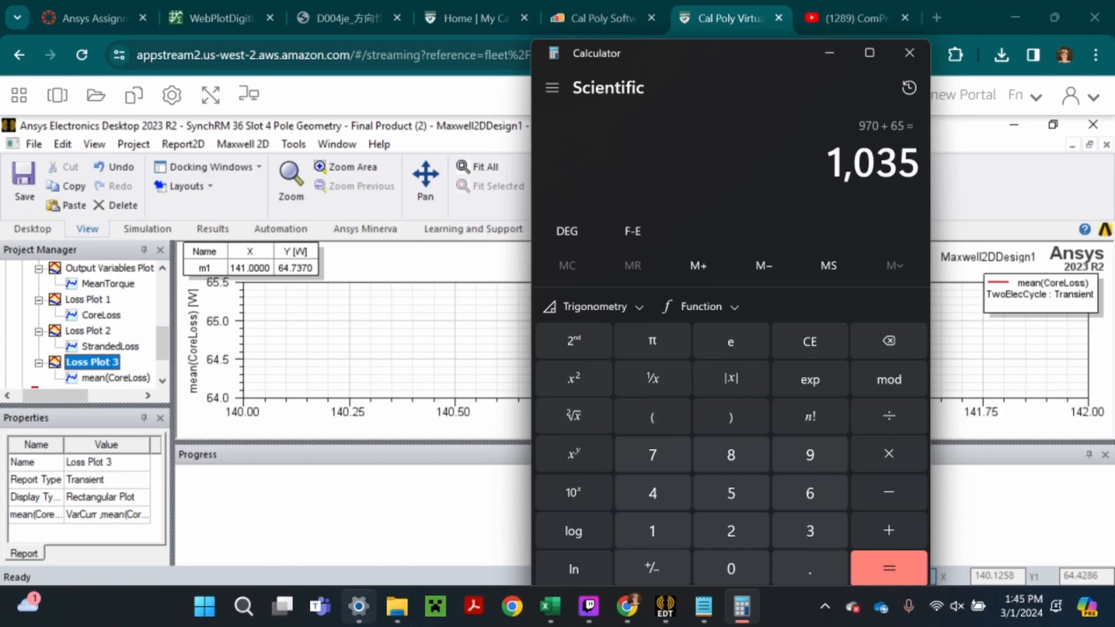
# Switch to the SynchRM 36 Slot 4 Pole workbook in Excel and examine the power around 3000 rpm in the torque-power speed table
pyautogui.moveTo(549, 616)
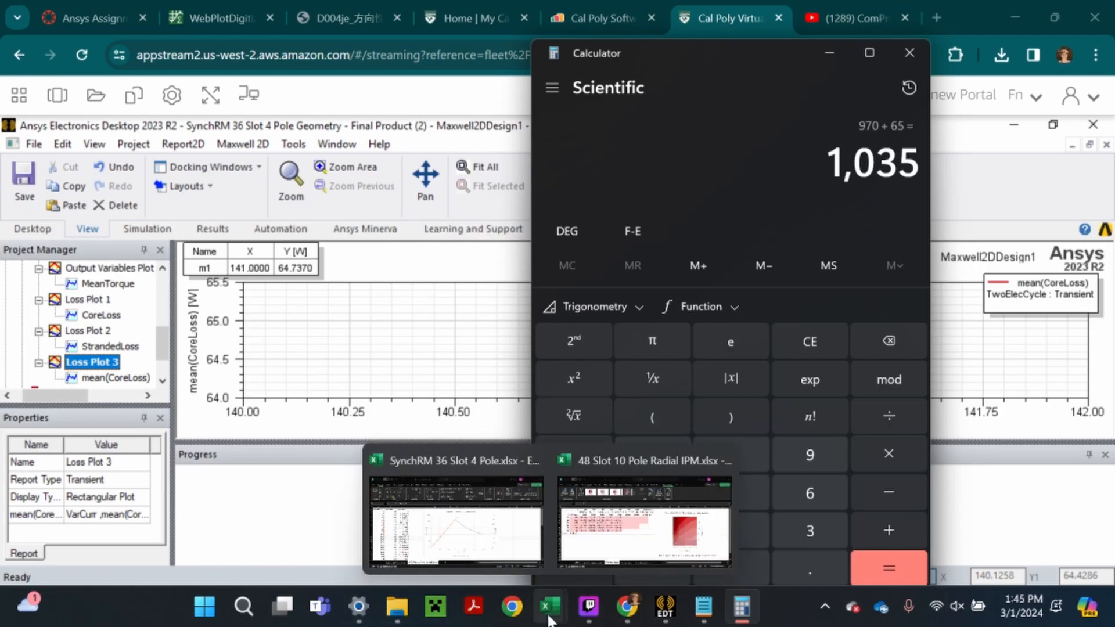
pyautogui.click(500, 538)
pyautogui.scroll(-1, 555, 370)
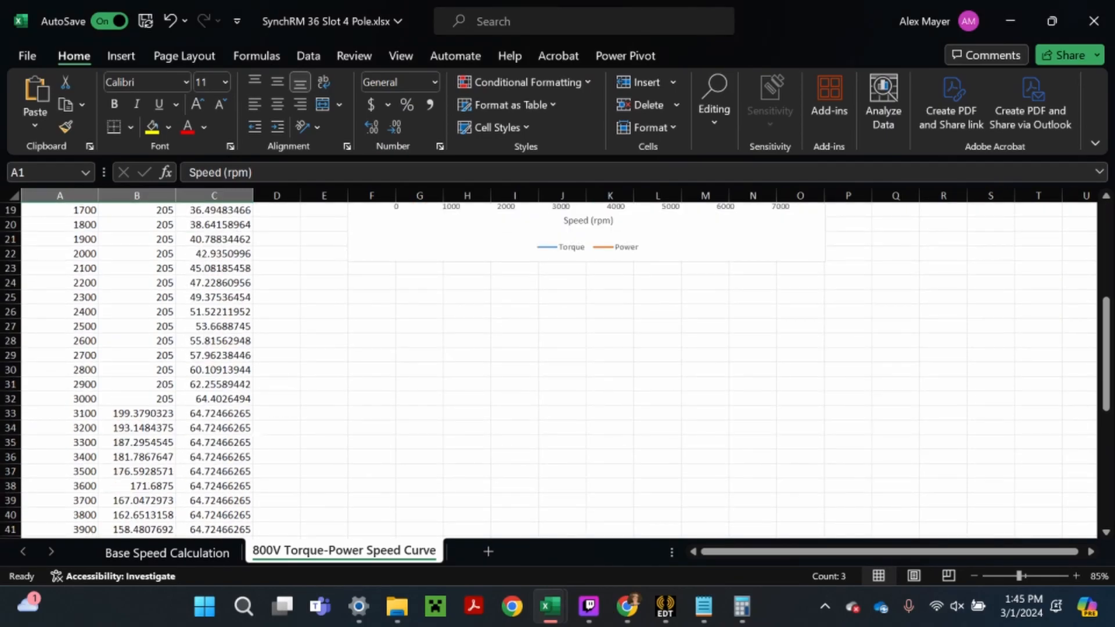
pyautogui.scroll(6, 563, 273)
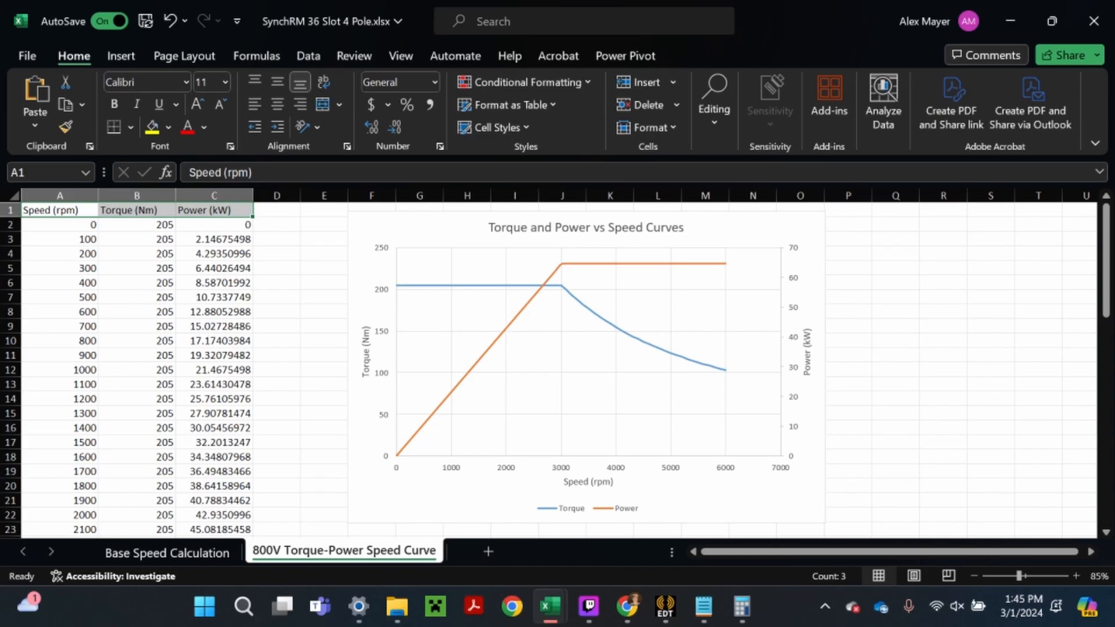
pyautogui.scroll(-8, 555, 369)
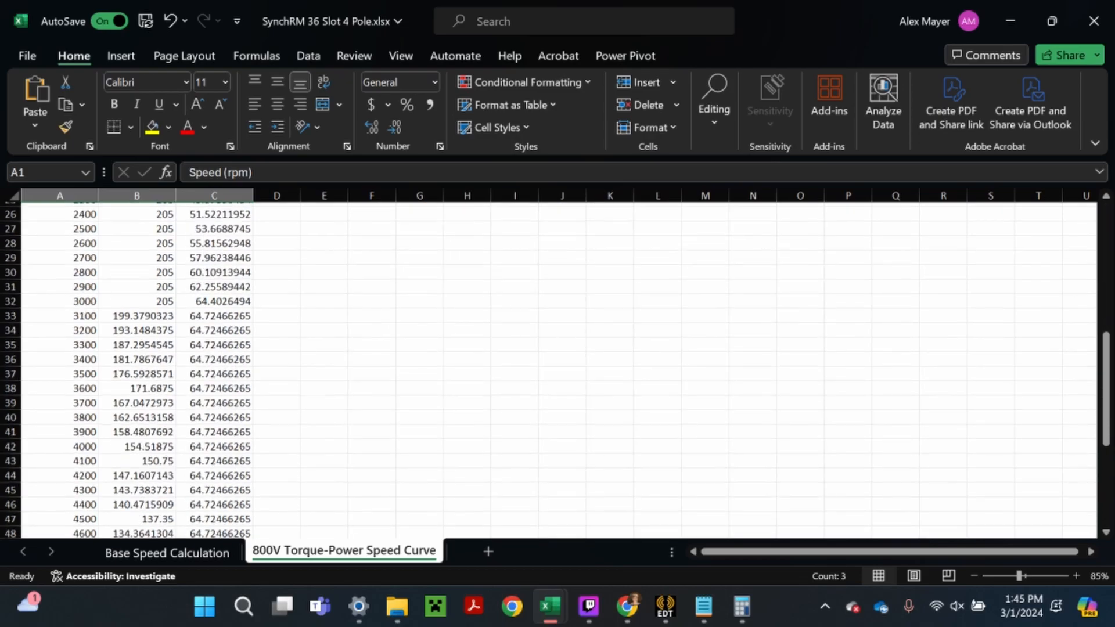
pyautogui.scroll(2, 555, 370)
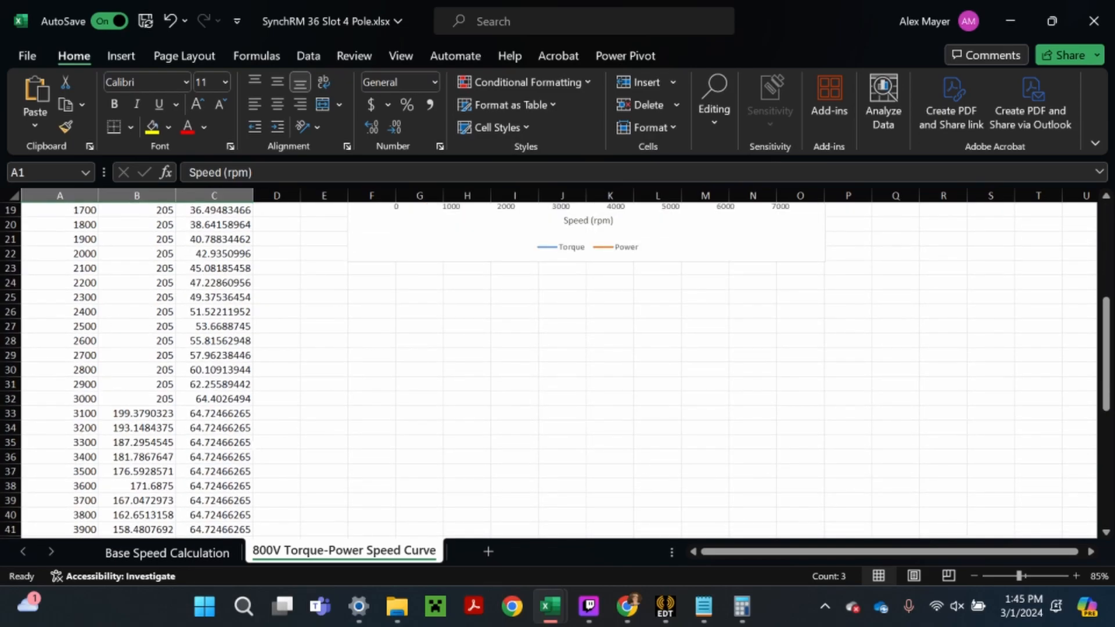
pyautogui.scroll(4, 555, 370)
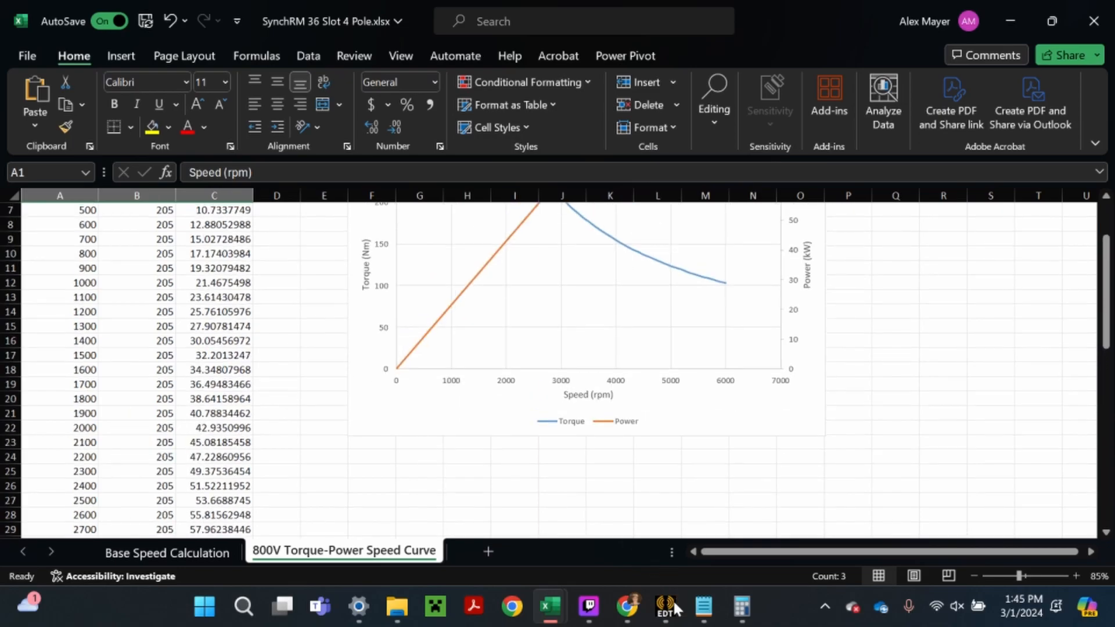
pyautogui.moveTo(589, 606)
pyautogui.click(703, 606)
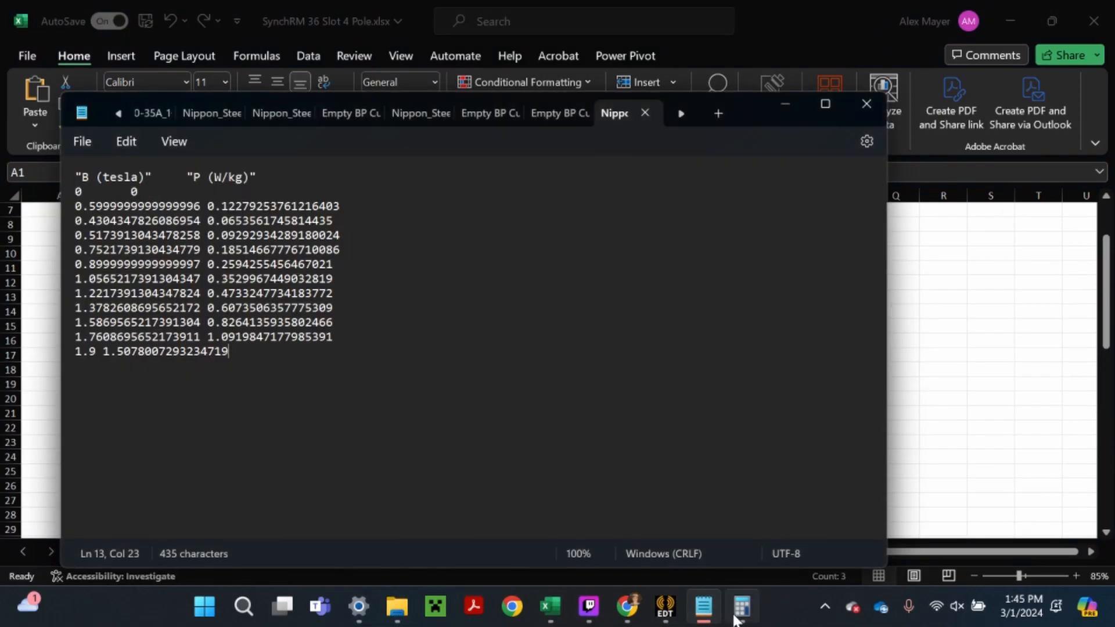
# Return to Calculator and compute the input power in kW by adding the output power and total loss, 64 + 1.035
pyautogui.click(741, 607)
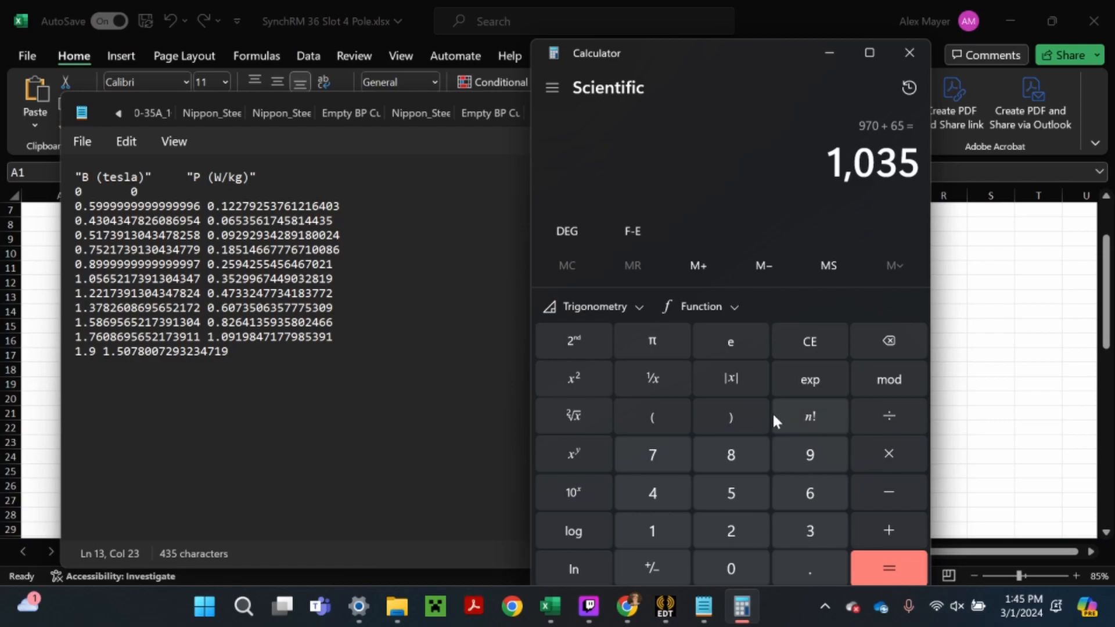
pyautogui.click(800, 491)
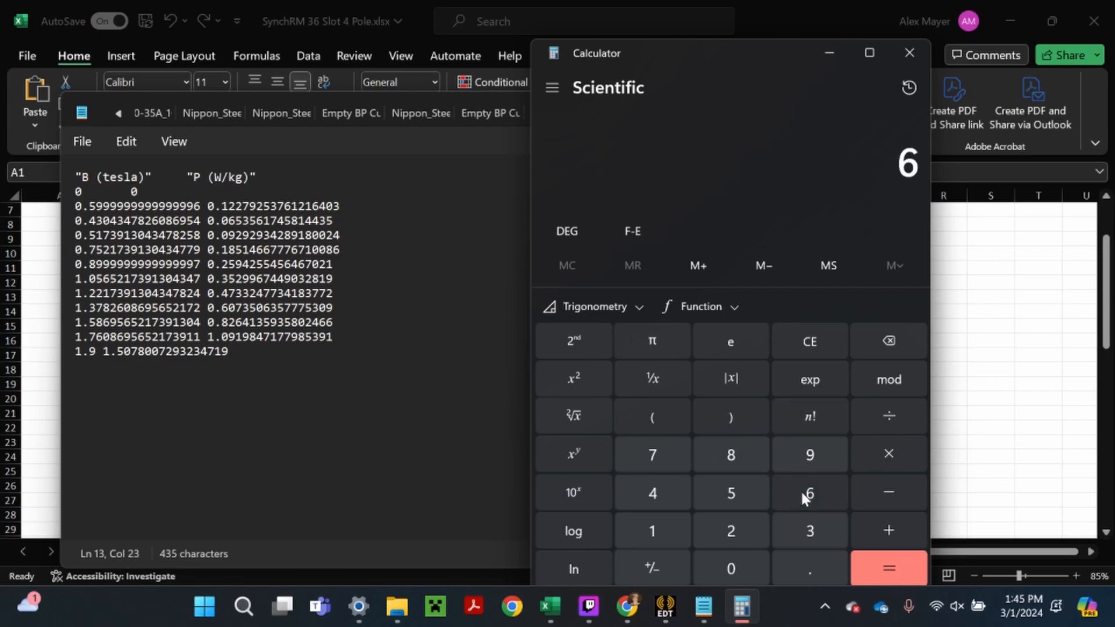
pyautogui.click(655, 496)
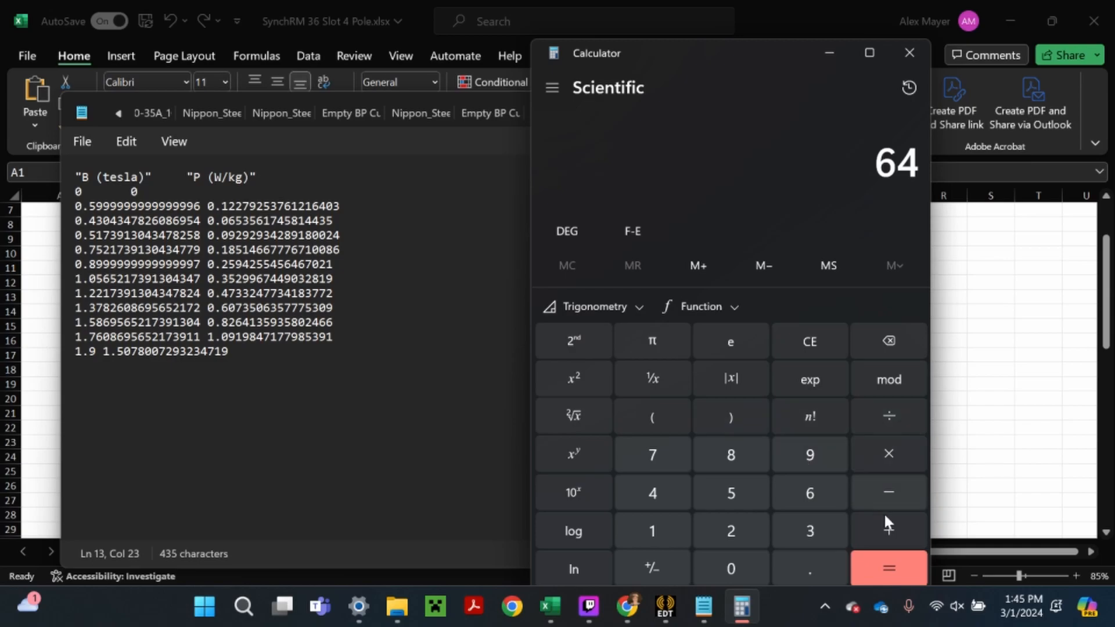
pyautogui.click(888, 529)
pyautogui.click(652, 531)
pyautogui.click(791, 566)
pyautogui.click(737, 564)
pyautogui.click(784, 530)
pyautogui.click(723, 494)
pyautogui.click(864, 555)
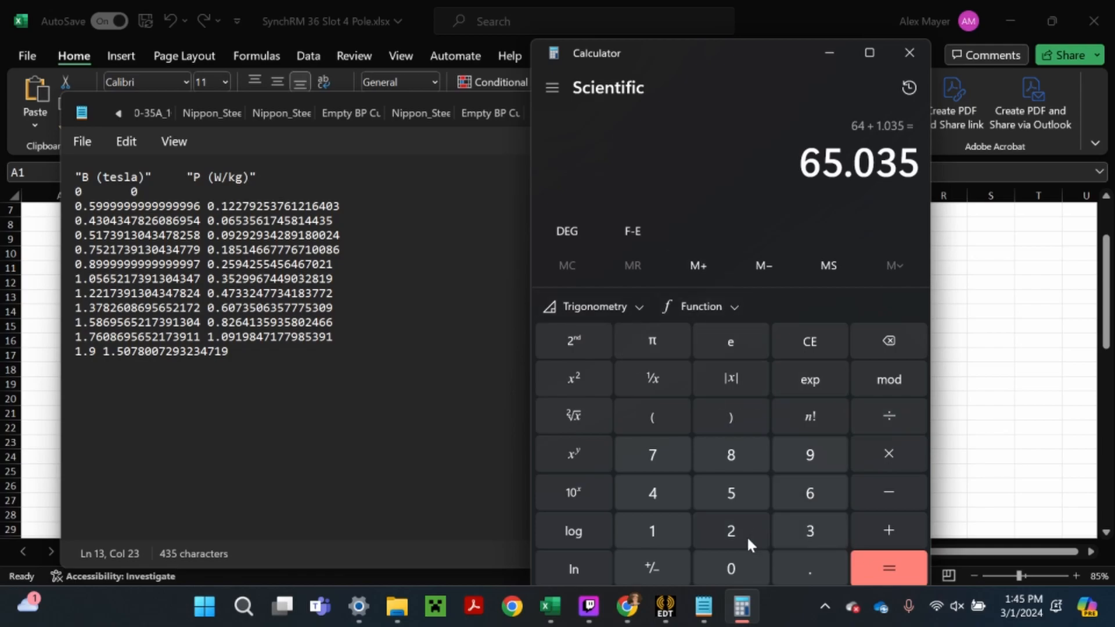
# Calculate the motor efficiency by dividing output power by input power, 64 ÷ 65.035
pyautogui.click(799, 493)
pyautogui.click(654, 492)
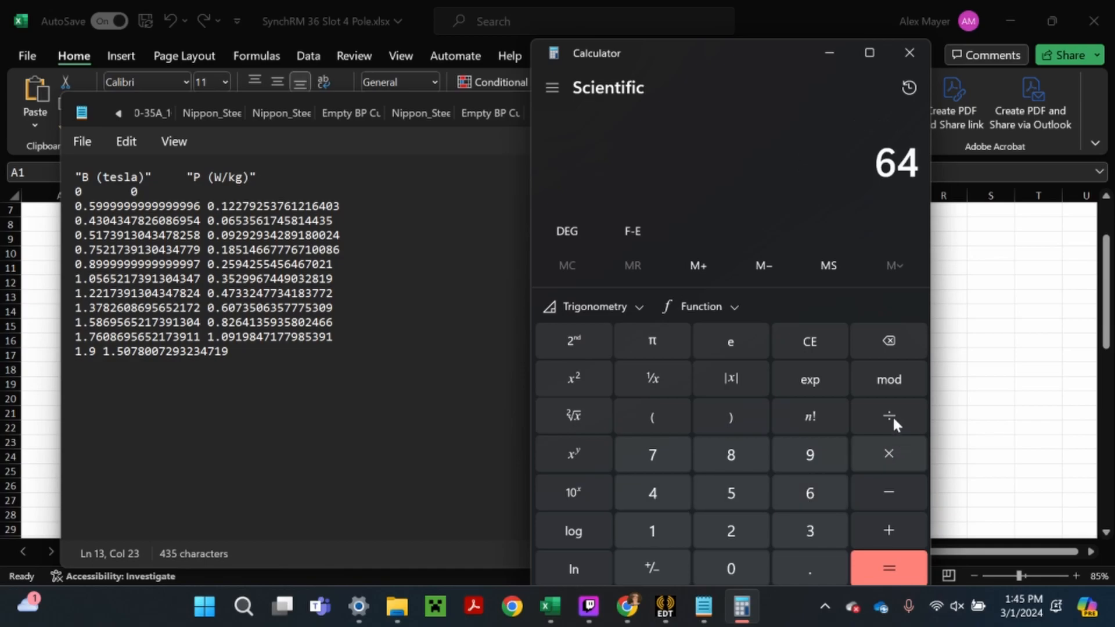
pyautogui.click(890, 413)
pyautogui.click(801, 492)
pyautogui.click(733, 492)
pyautogui.click(807, 564)
pyautogui.click(801, 531)
pyautogui.click(726, 493)
pyautogui.click(880, 560)
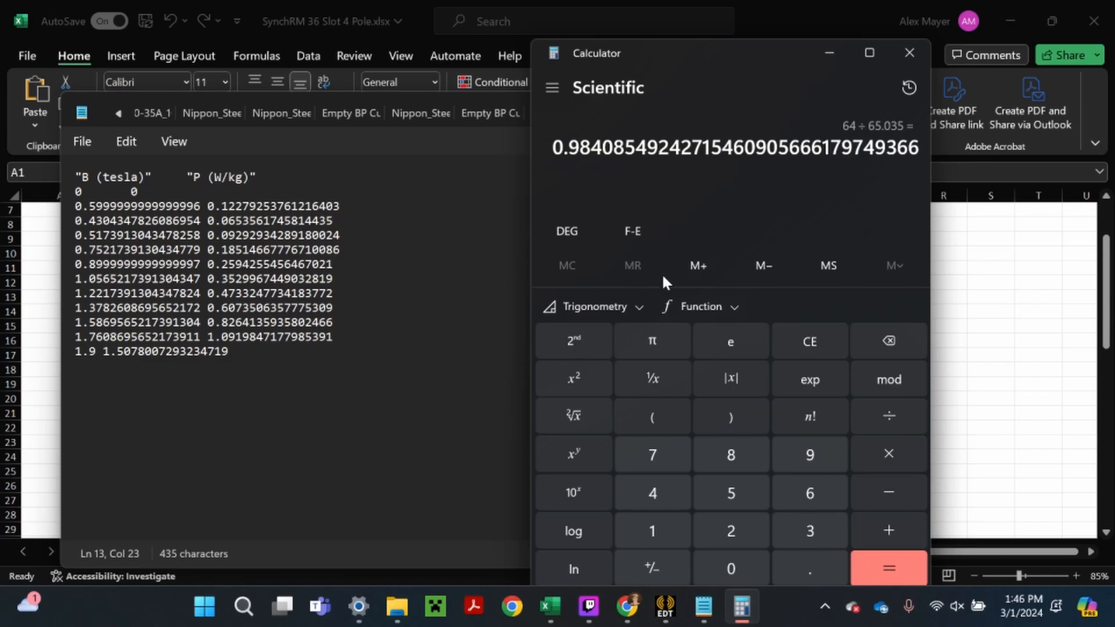
# Close Calculator and Notepad, and bring up the Efficiency Map sheet of the 48 Slot 10 Pole Radial IPM workbook
pyautogui.click(909, 54)
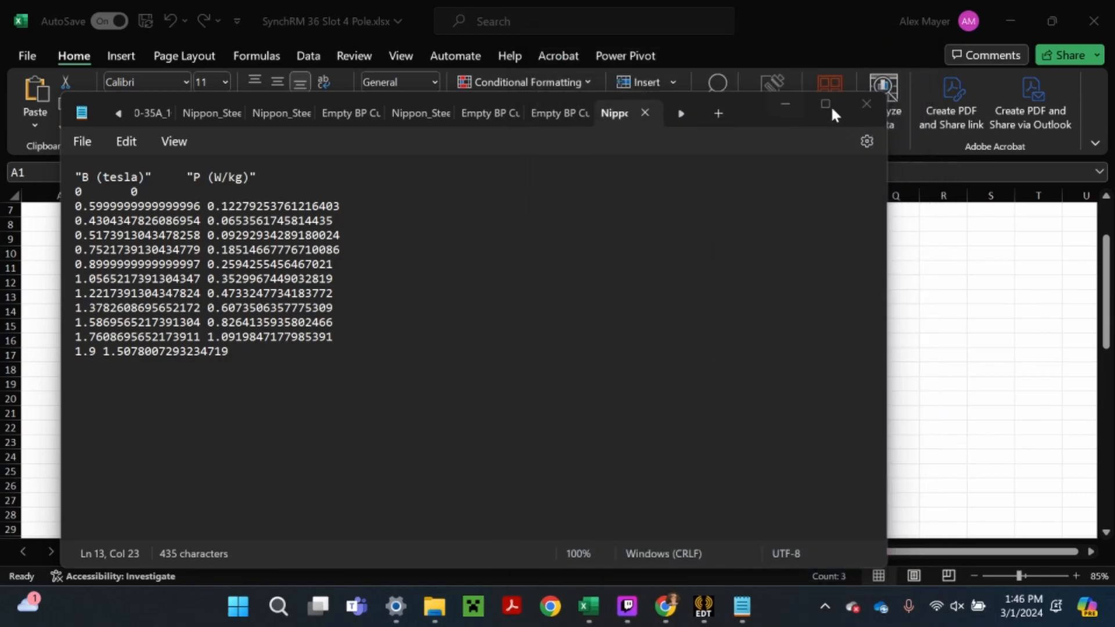
pyautogui.click(864, 104)
pyautogui.scroll(2, 523, 447)
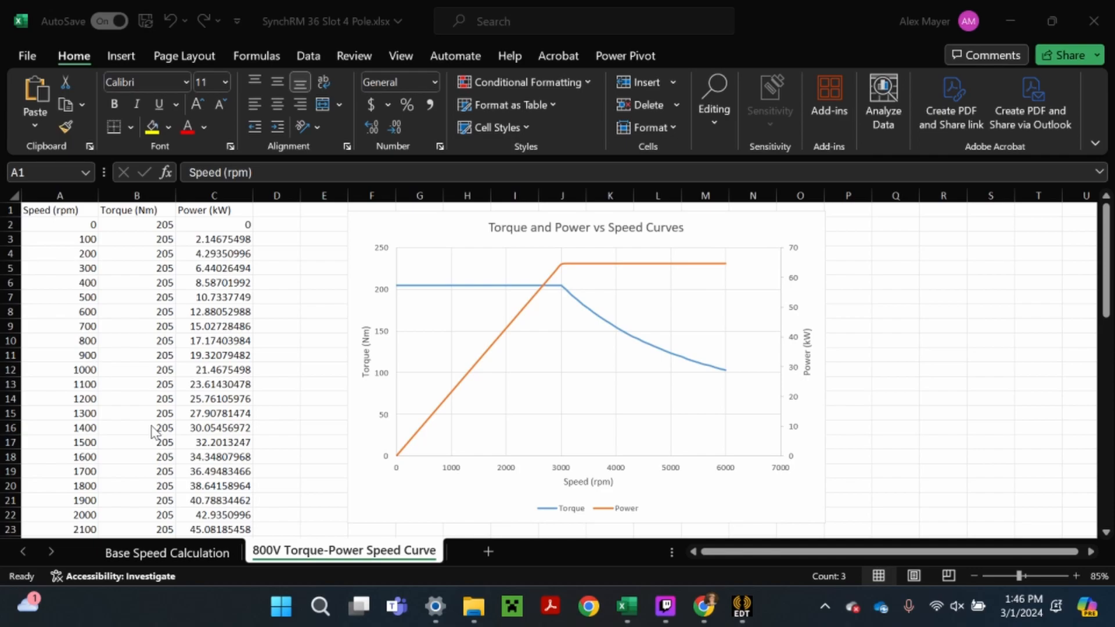
pyautogui.moveTo(627, 607)
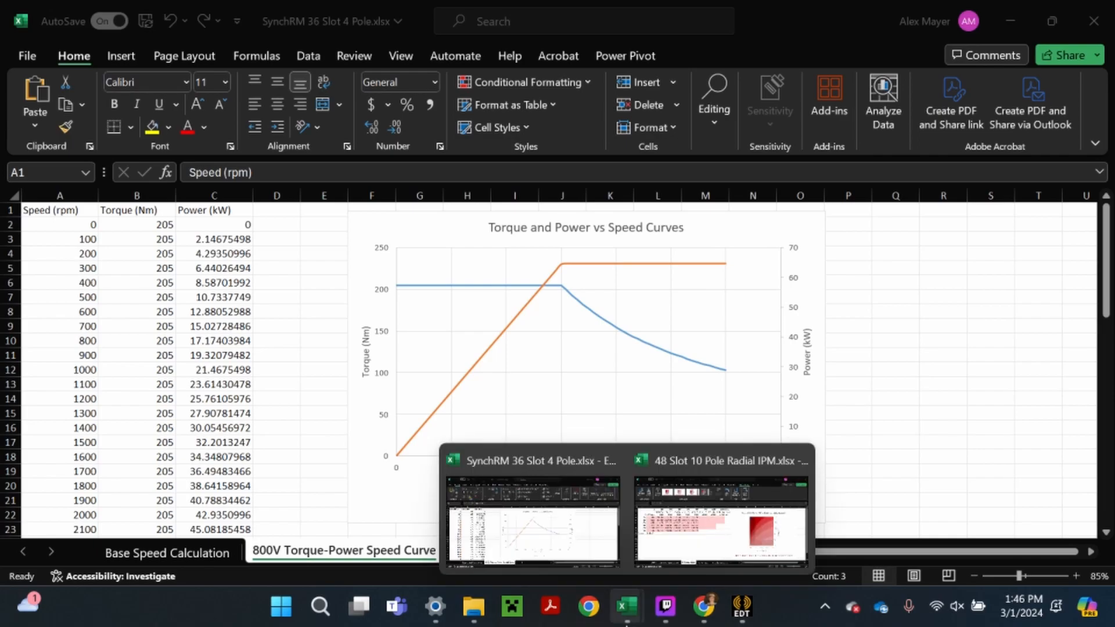
pyautogui.click(668, 532)
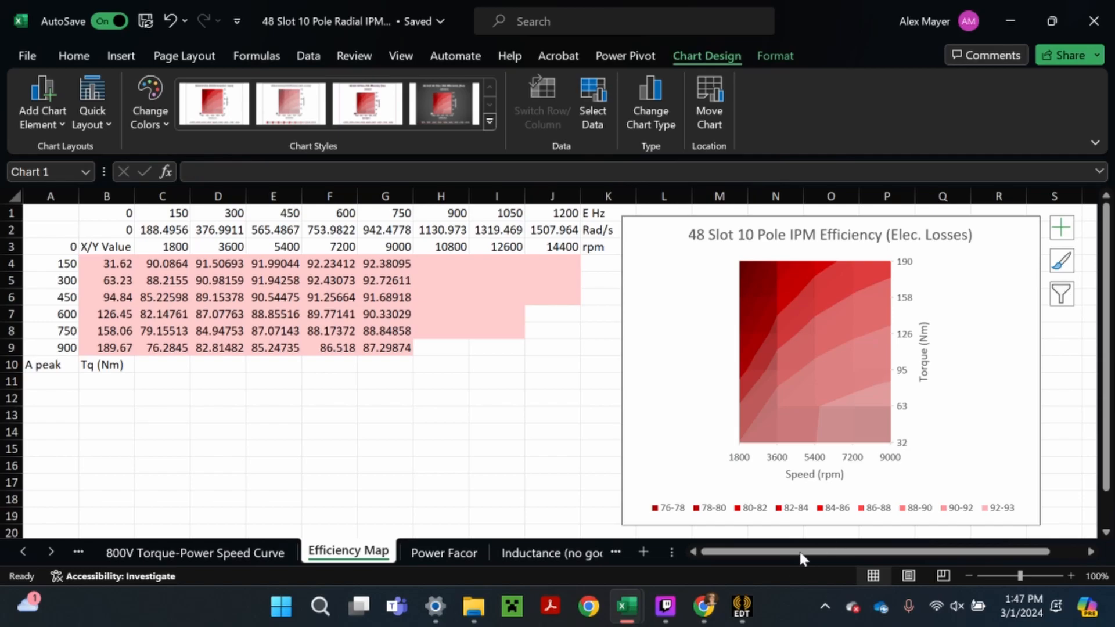
# Switch back to the Ansys session in the browser, make it full screen and open Loss Plot 2 to examine StrandedLoss
pyautogui.click(719, 617)
pyautogui.press('F11')
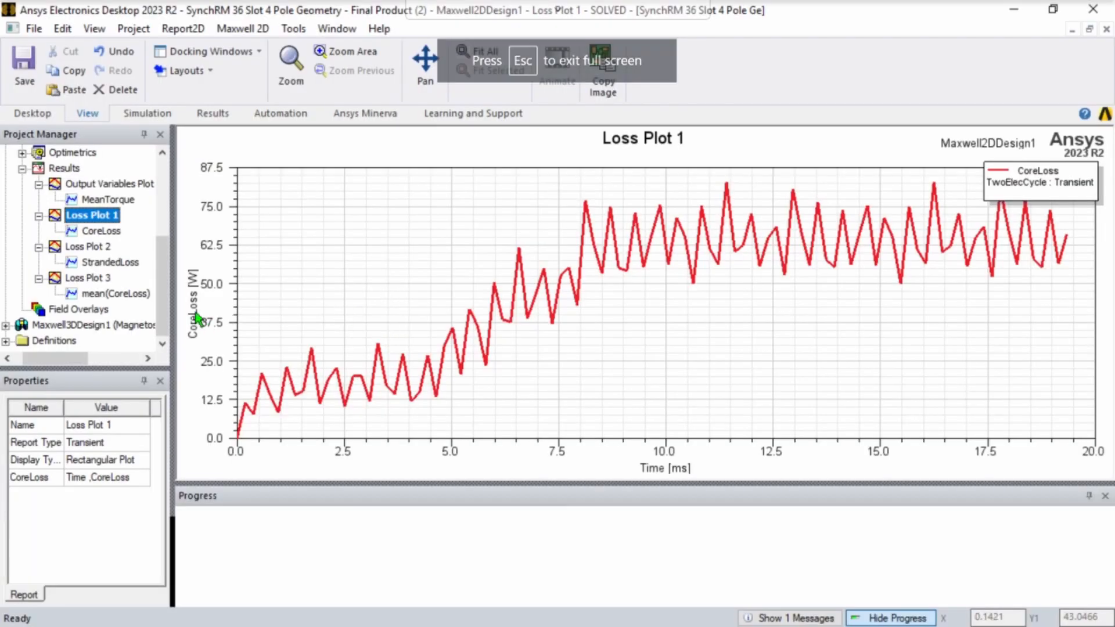
pyautogui.doubleClick(94, 250)
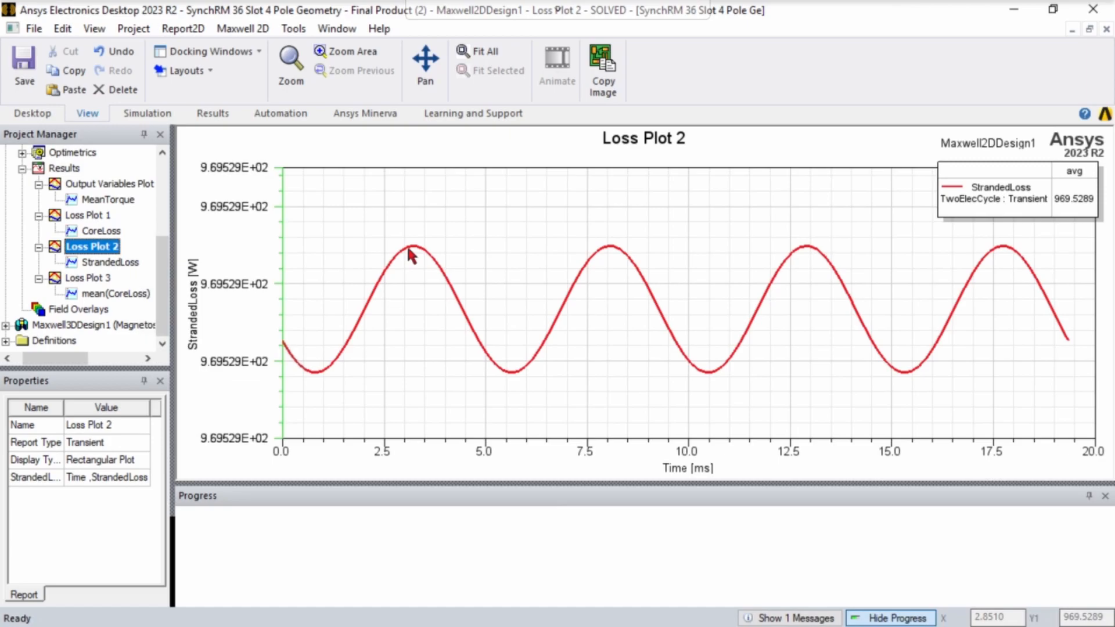